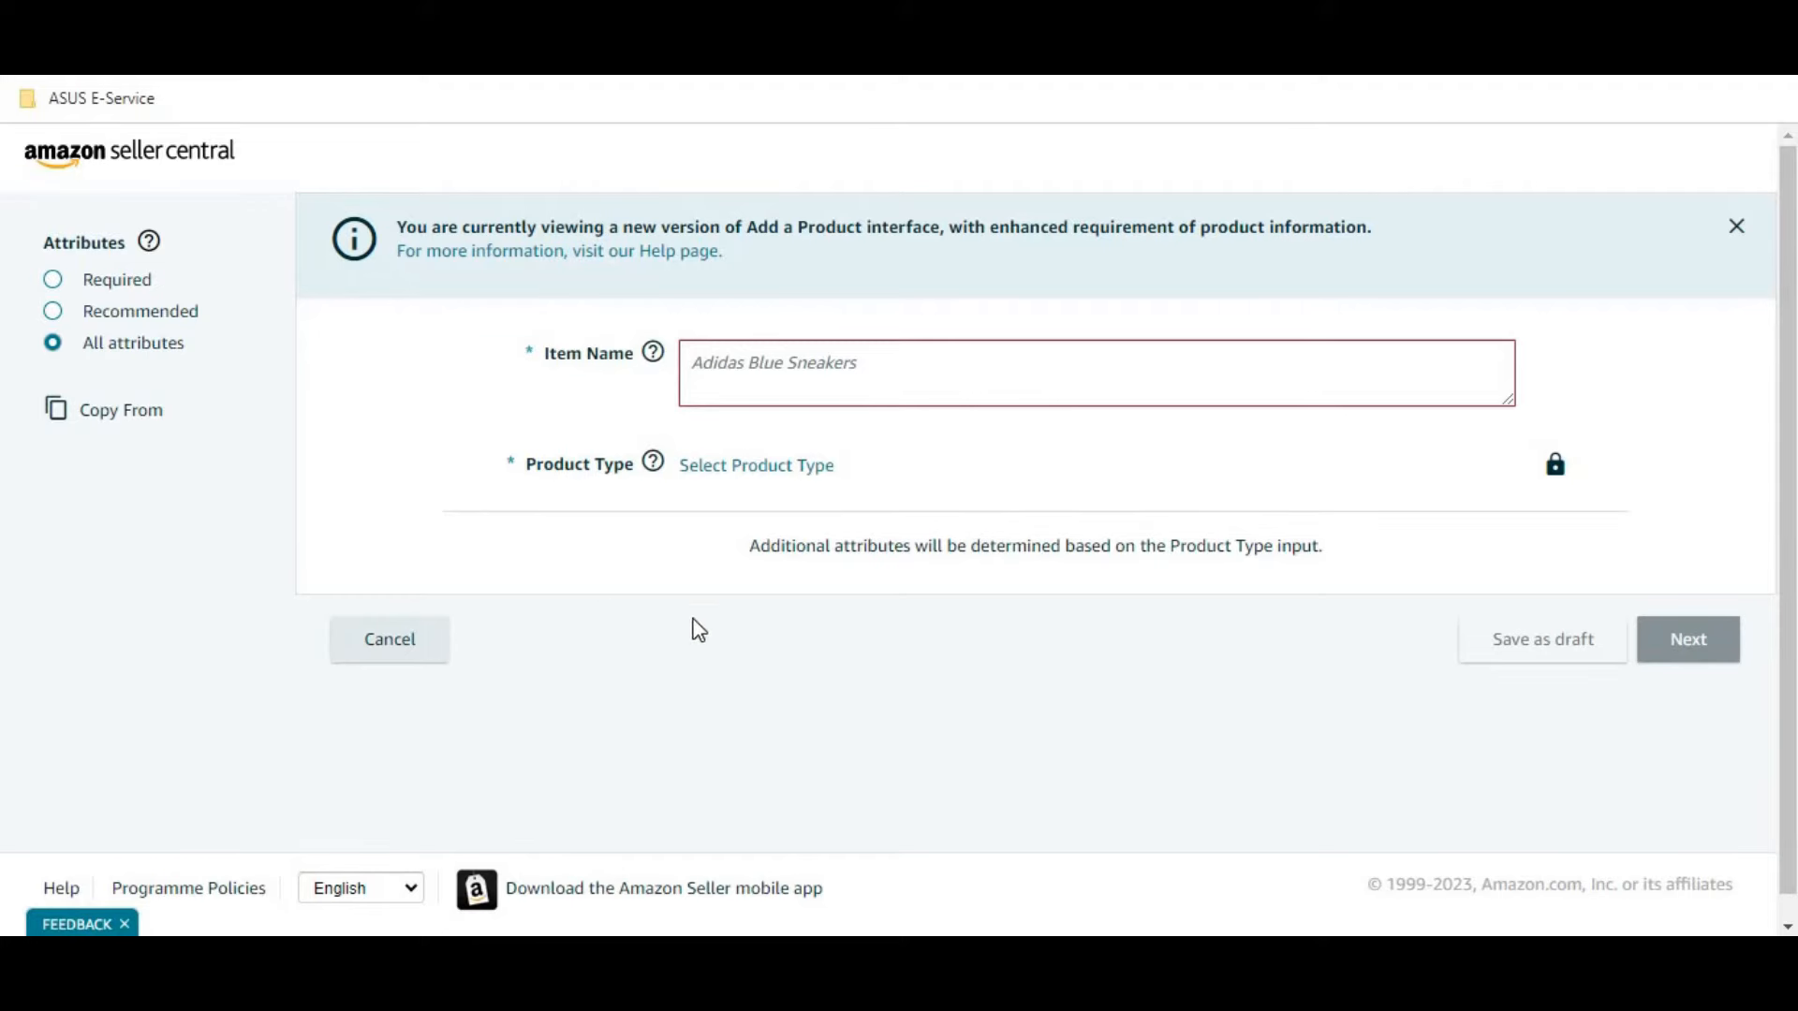
Step: Examine the Item Name field and compare product titles in the Amazon water bottle search results and the Unique Enterprises listing
drag(540, 356, 634, 363)
click(735, 386)
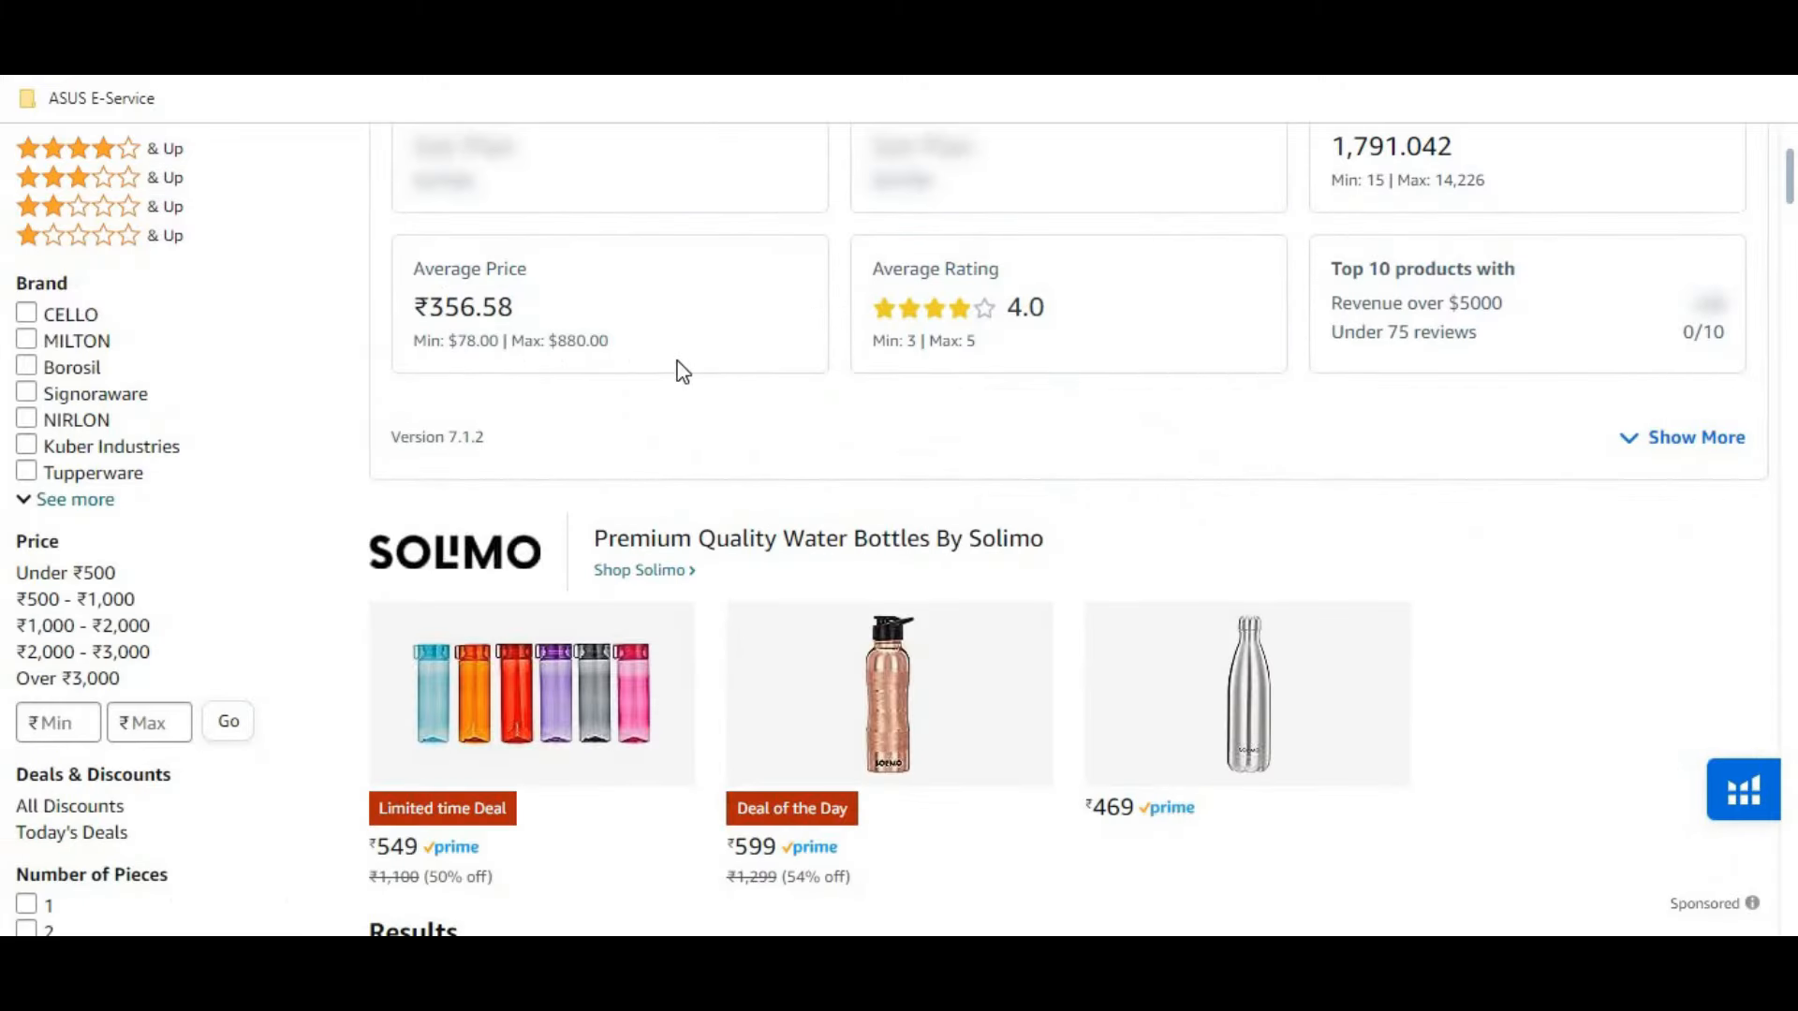
scroll(727, 393, down, 10)
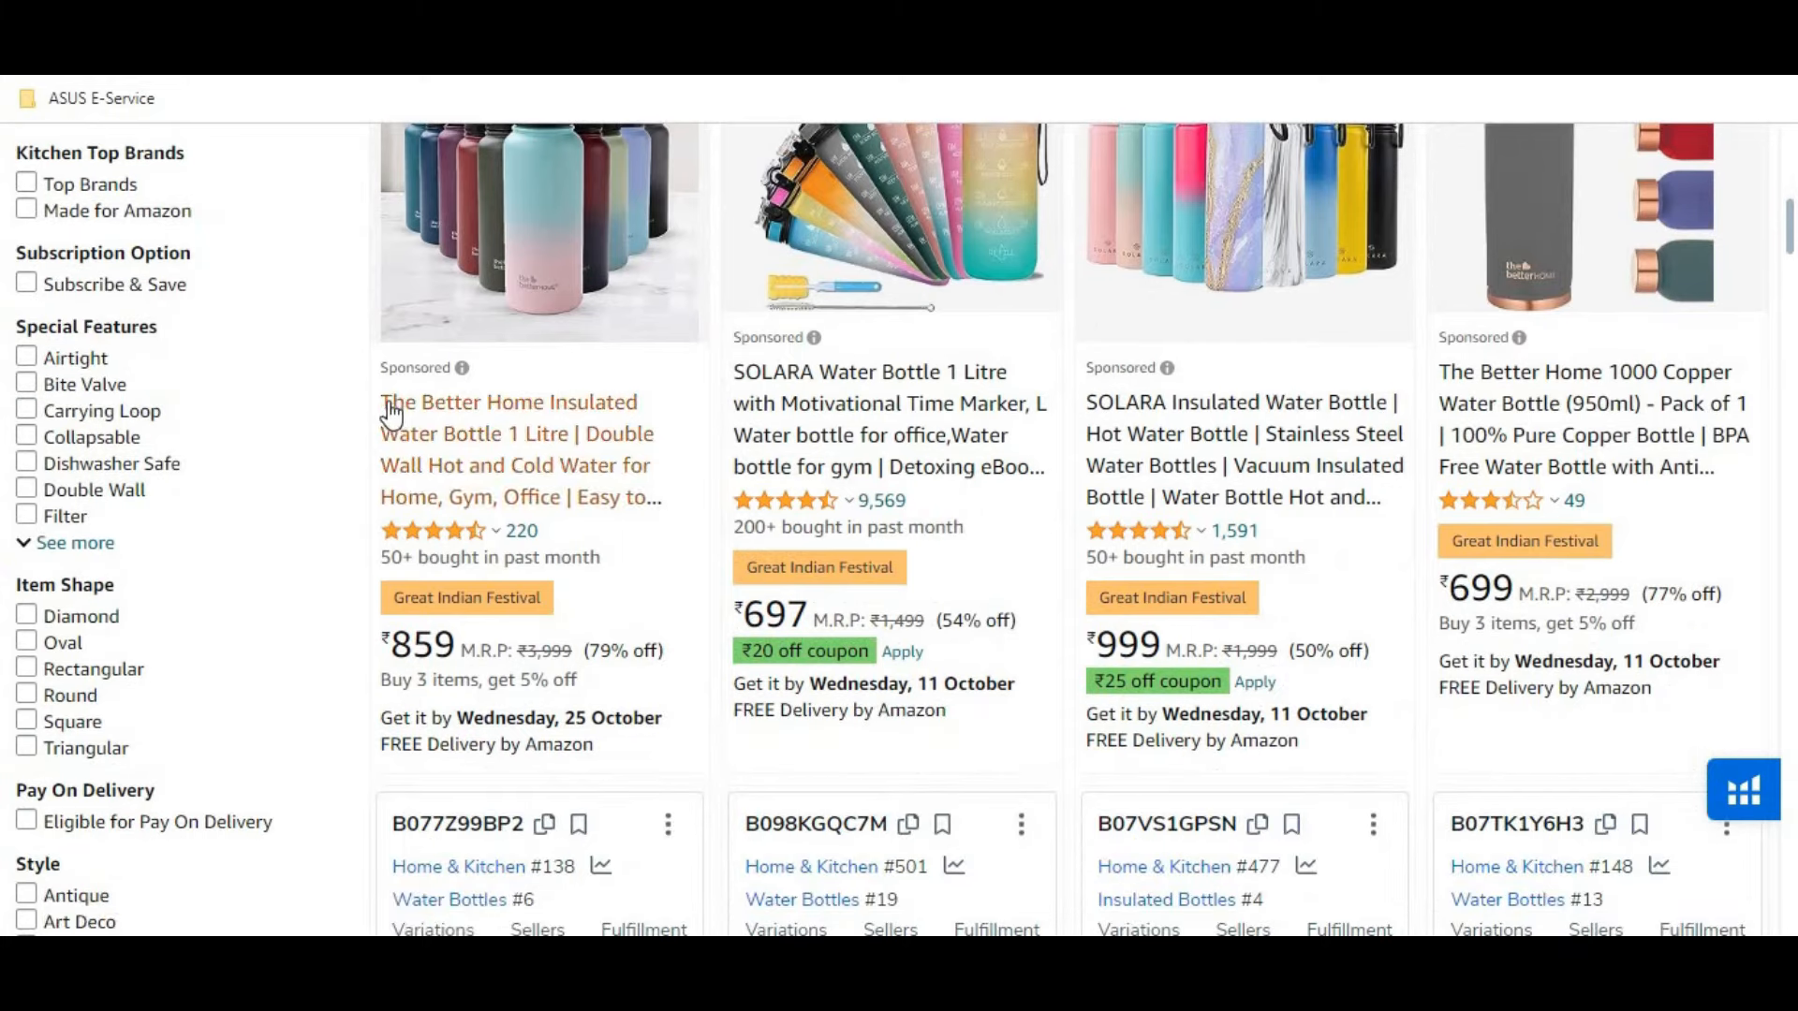
drag(379, 402, 660, 496)
drag(739, 372, 1035, 491)
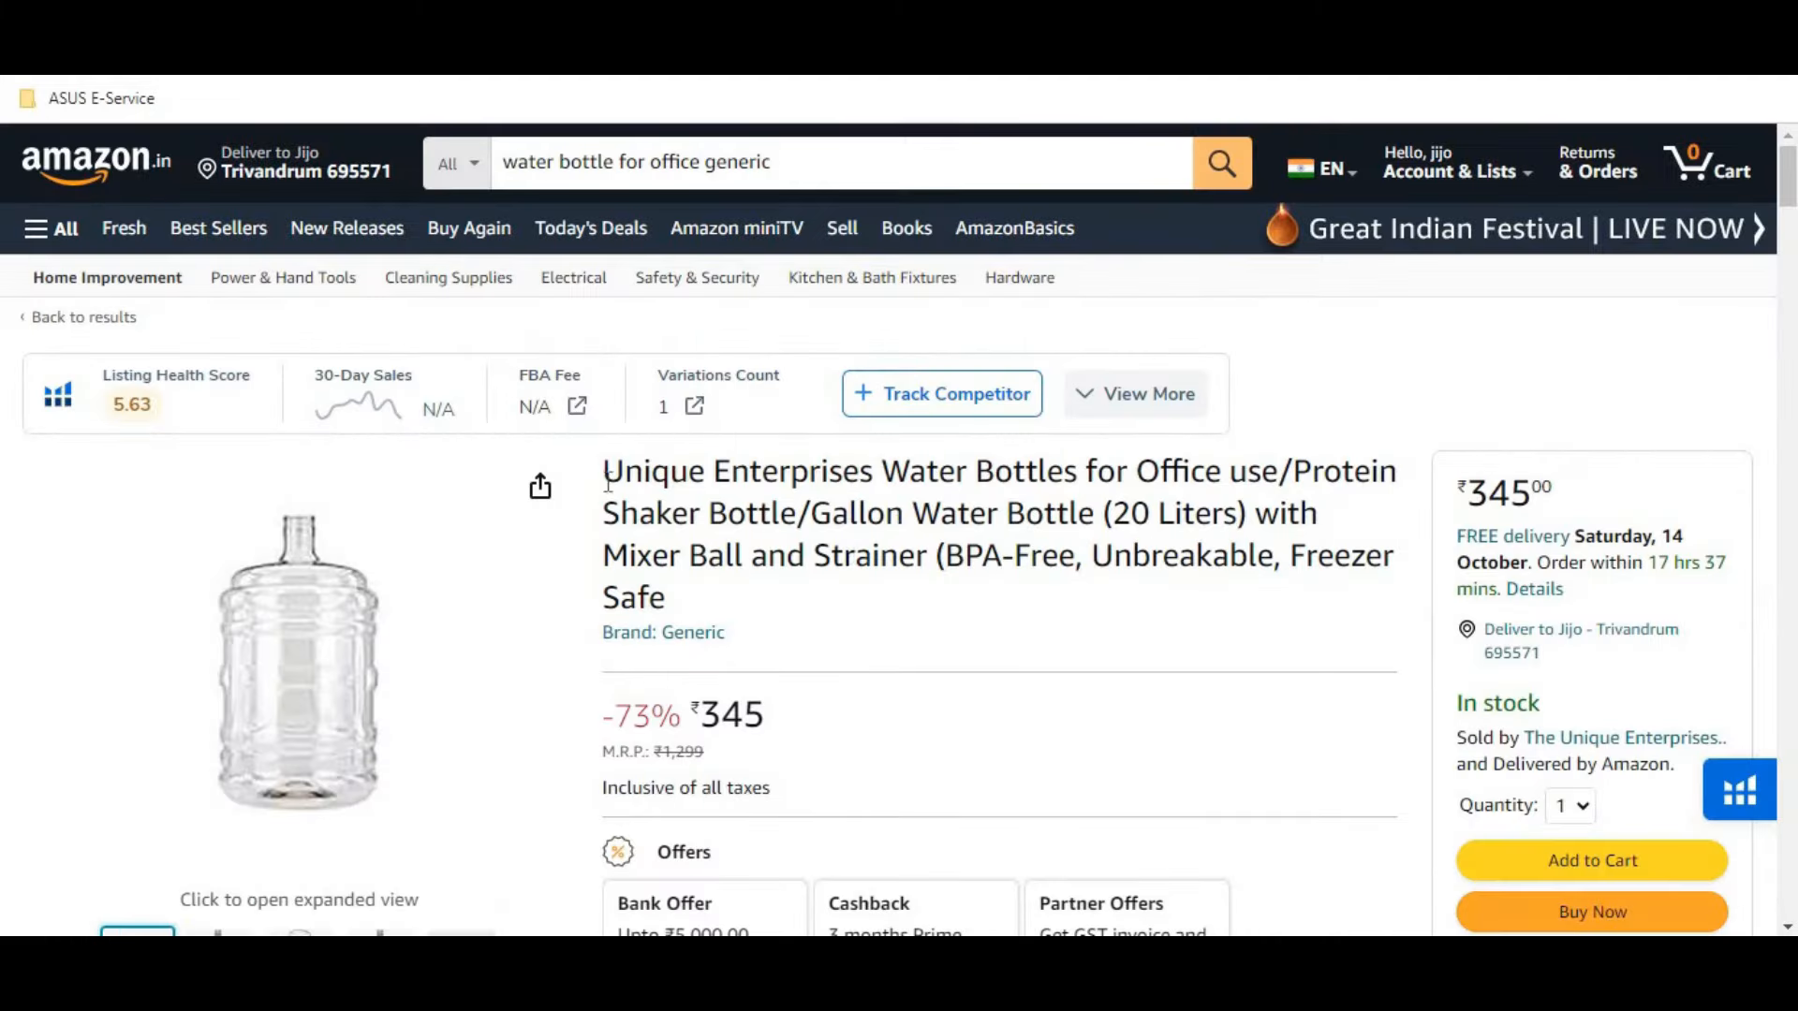
drag(604, 469, 715, 623)
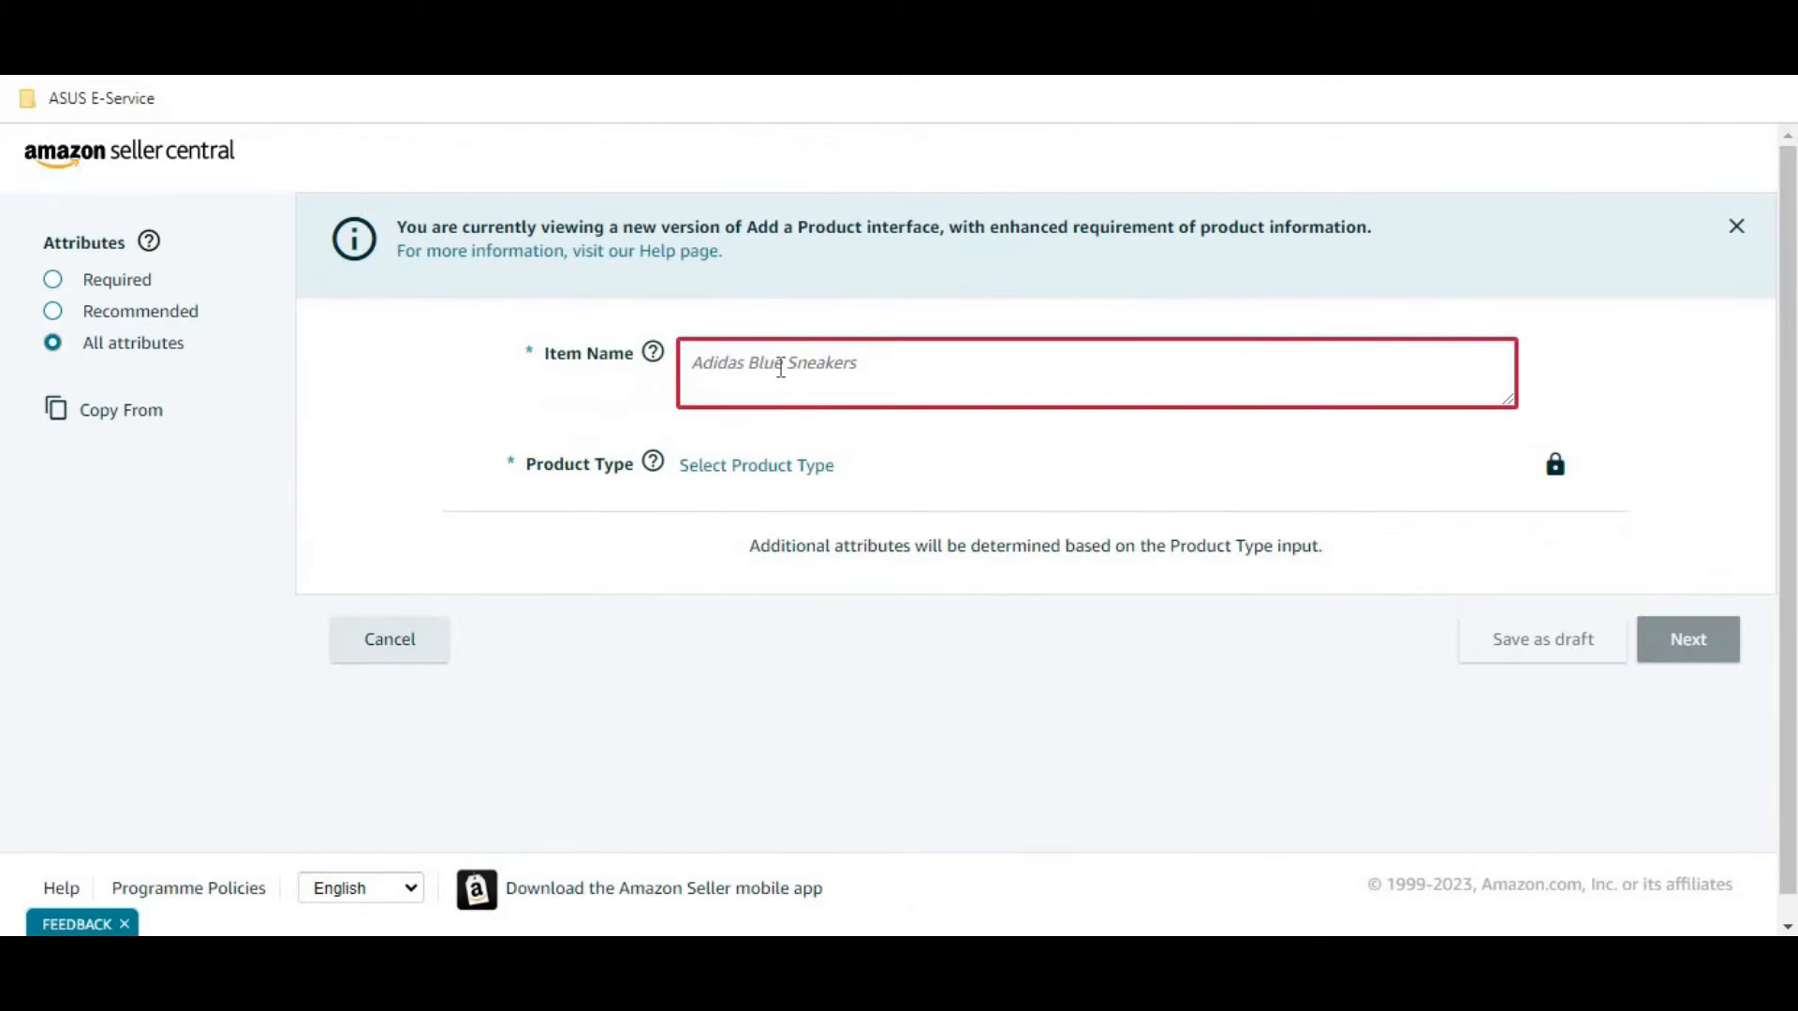
Step: Enter "water bottle" as the Item Name of the new product in Seller Central
click(781, 368)
text(water bottle)
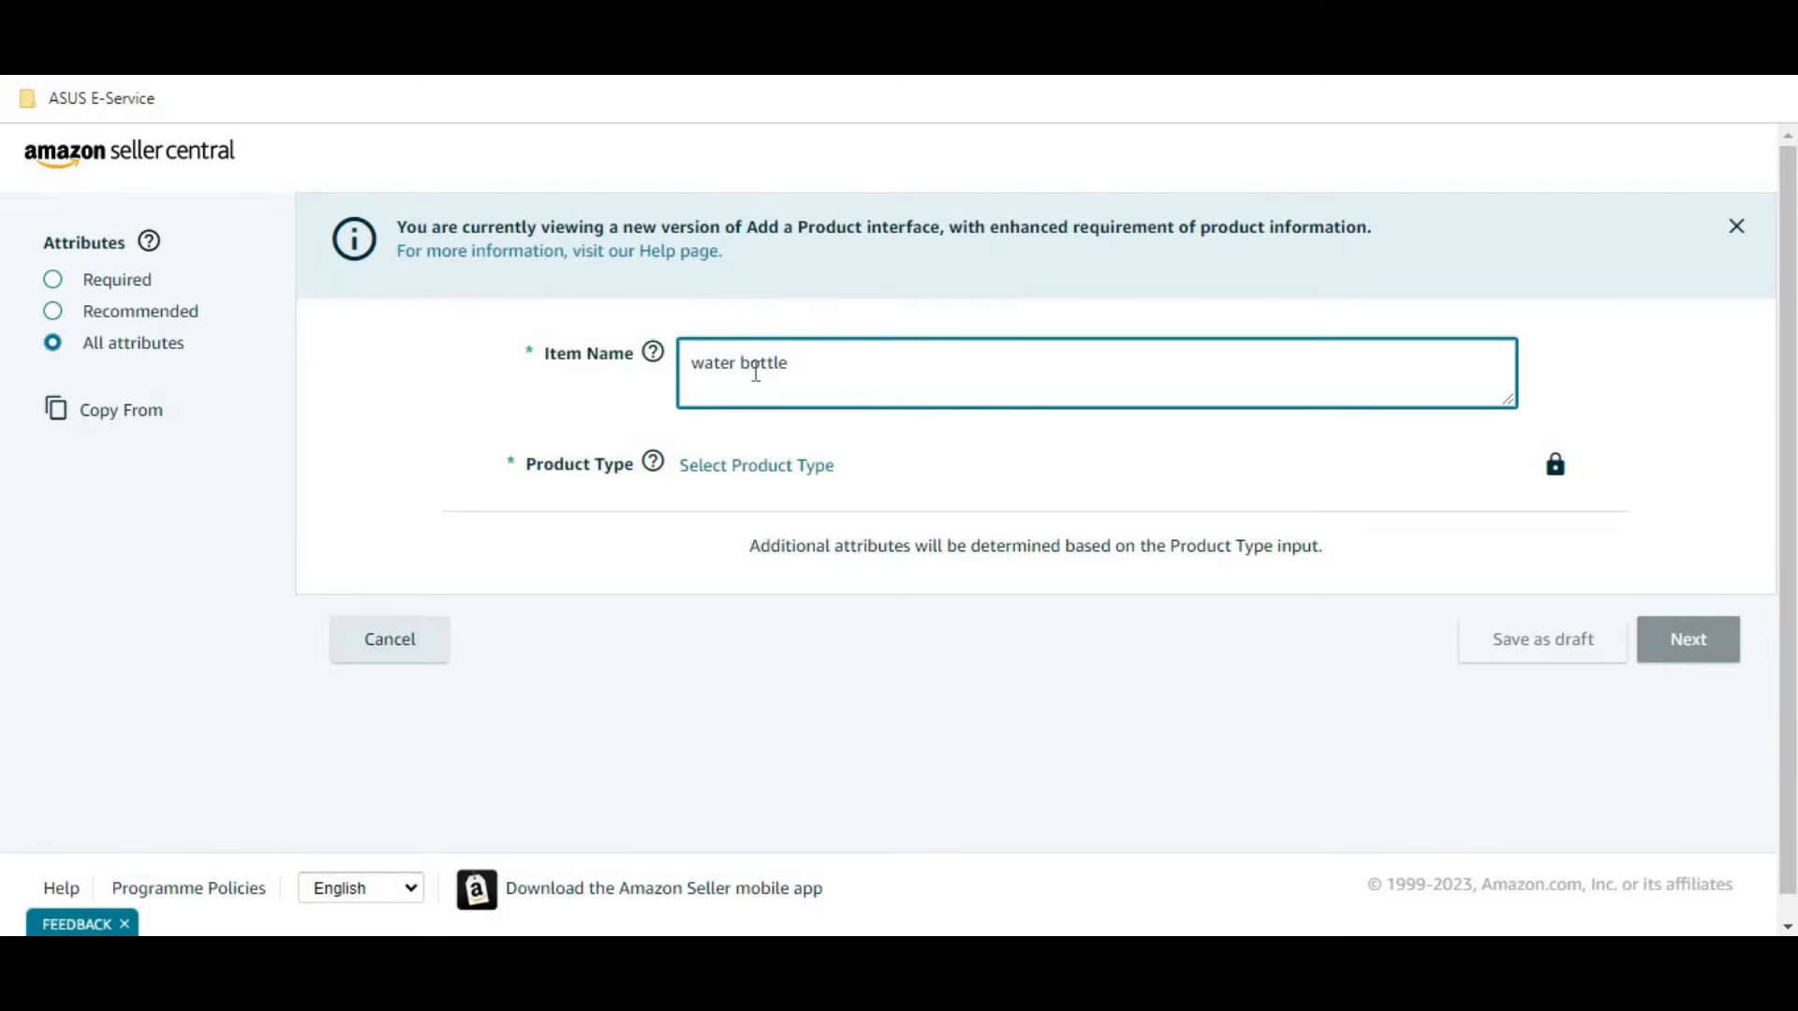
click(582, 652)
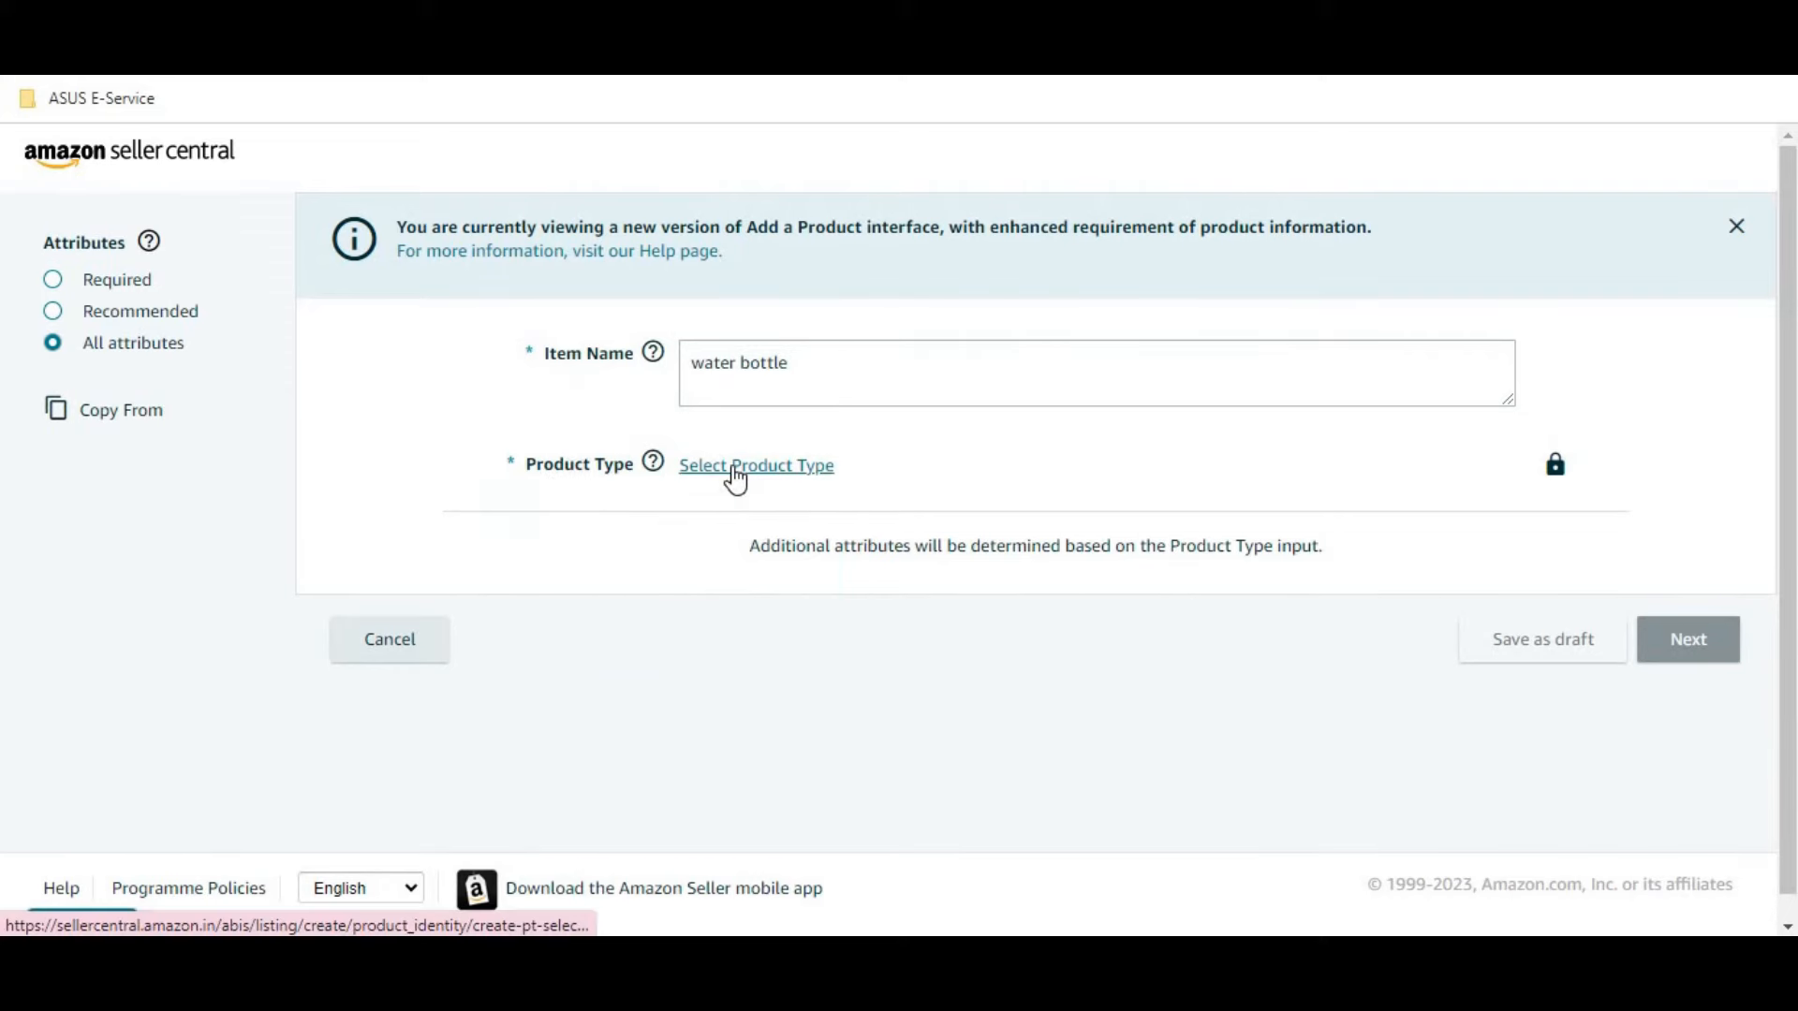
Step: Search the product categories for "water bottle" and select the BOTTLE product type under Kitchen Storage & Containers > Water Bottles
click(736, 479)
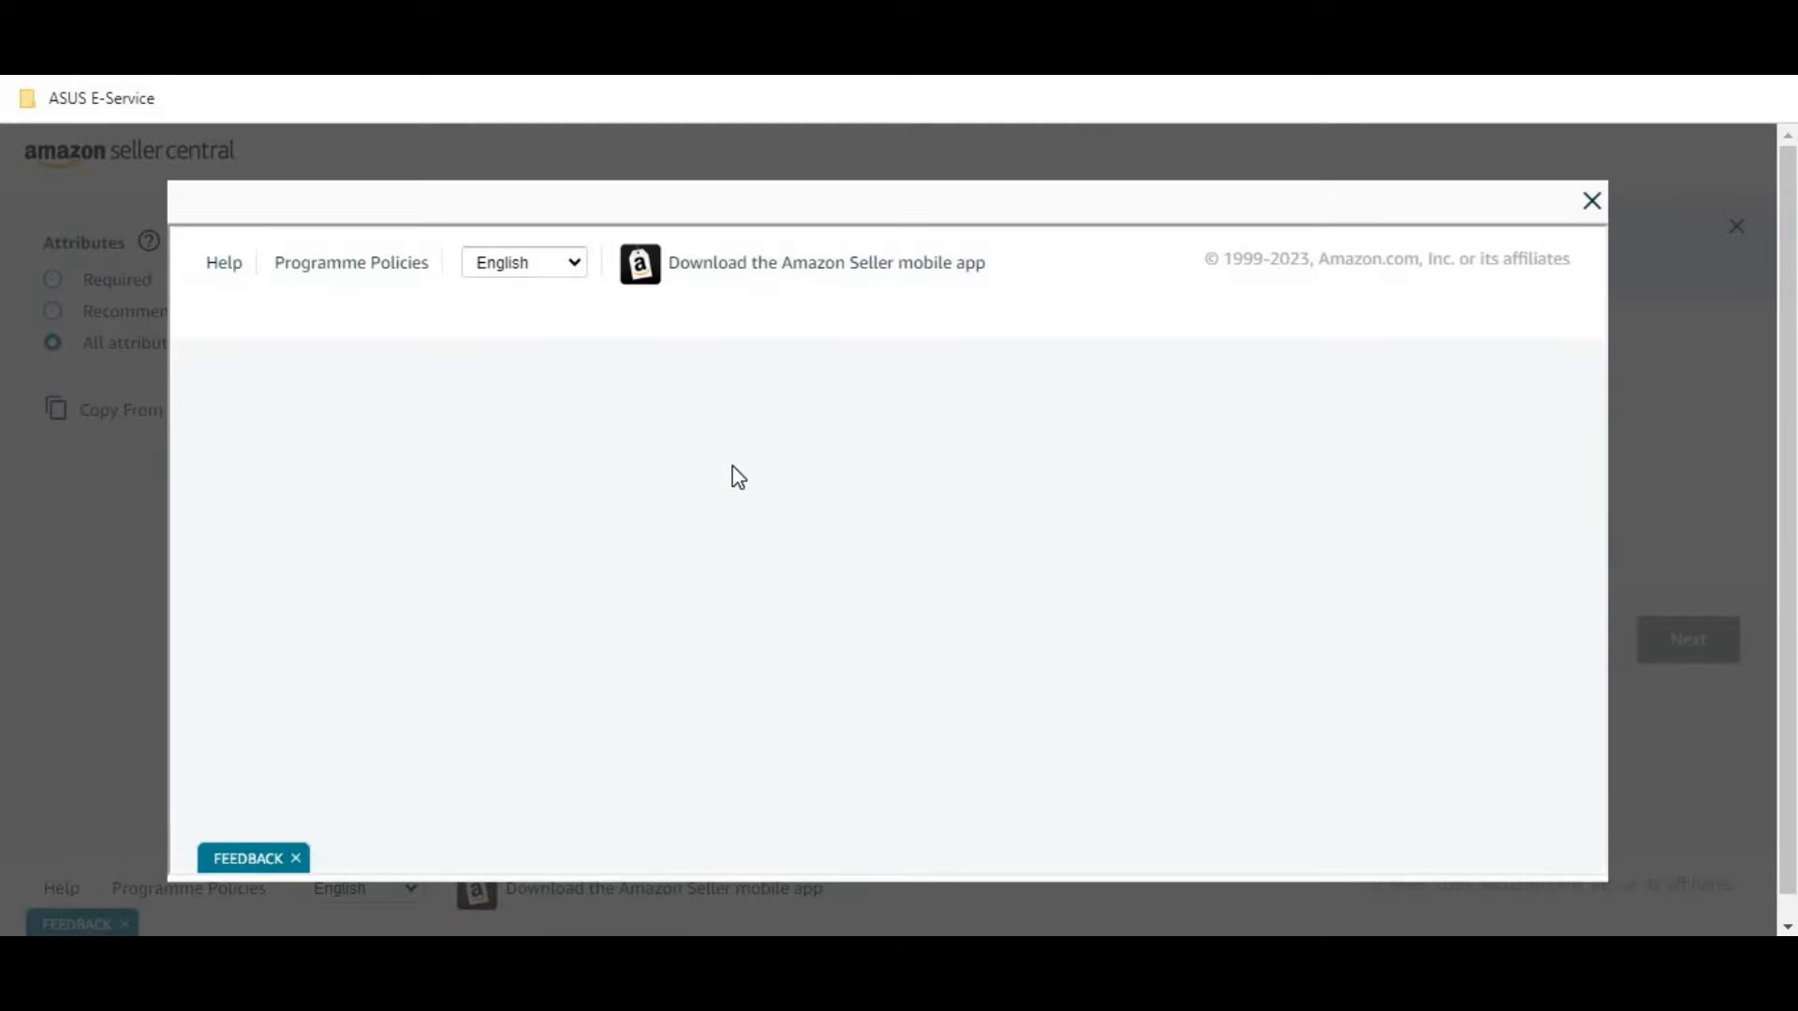
click(541, 560)
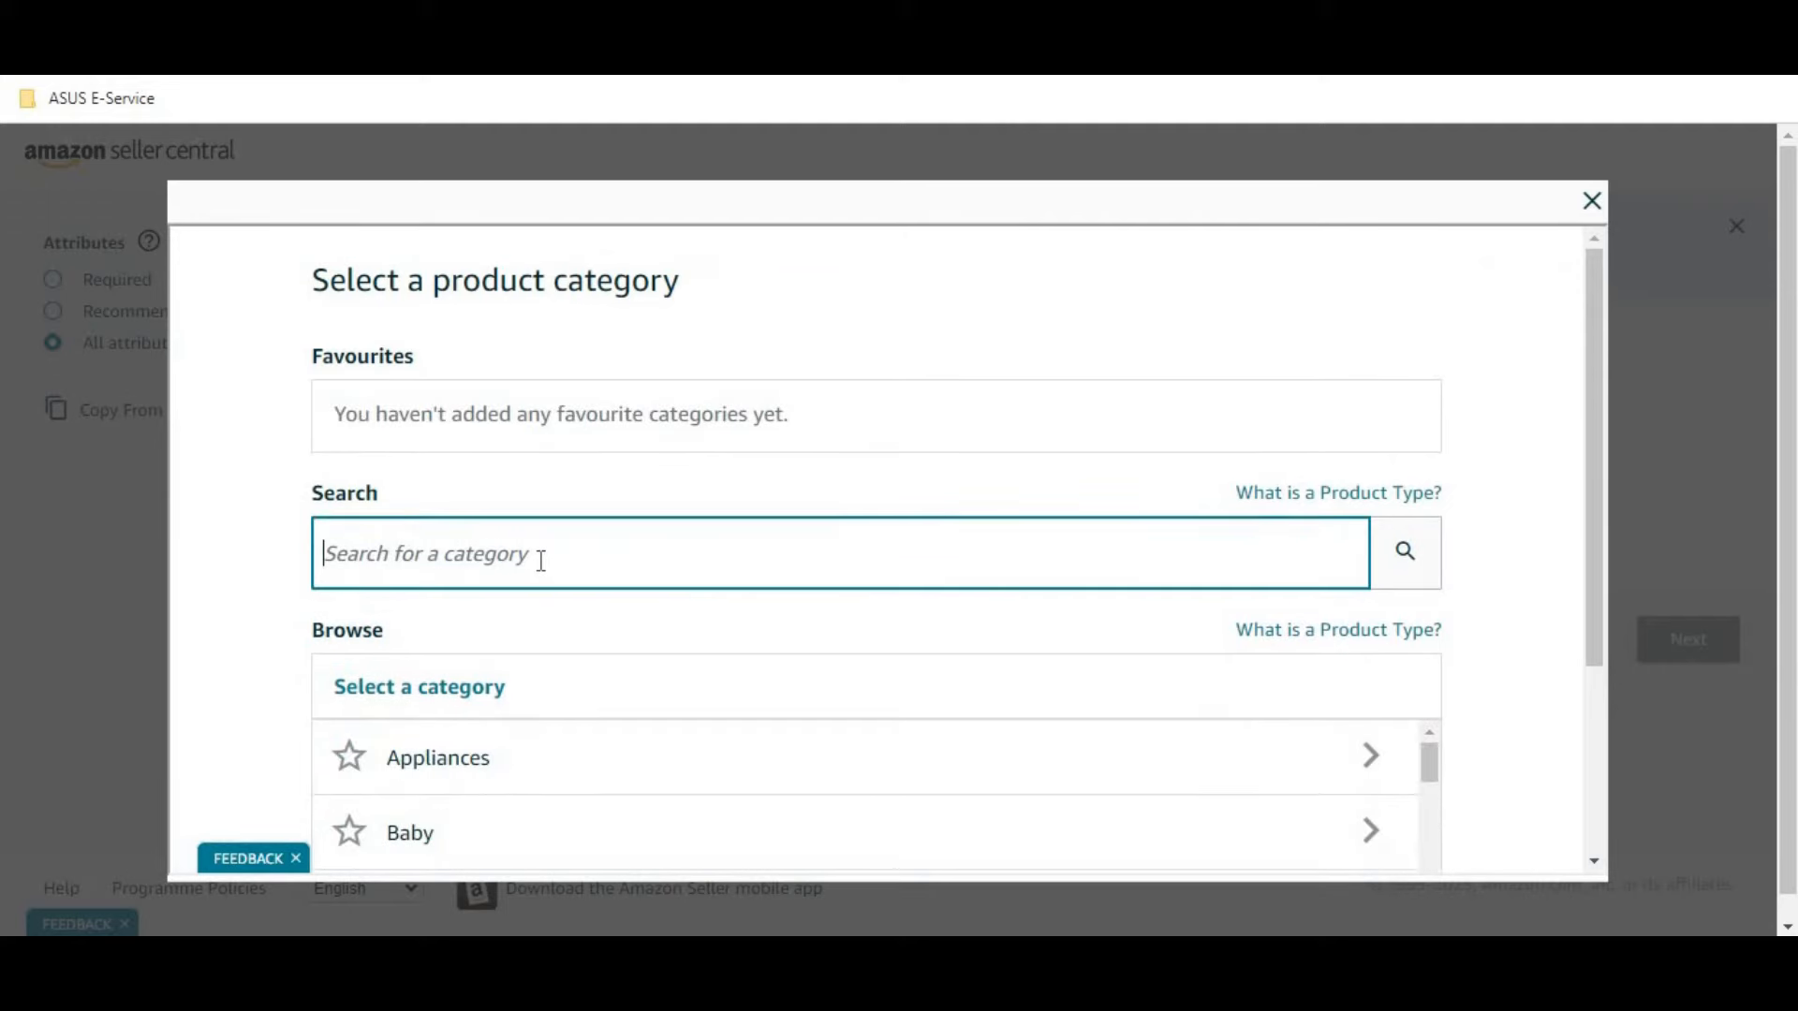
text(water bottle)
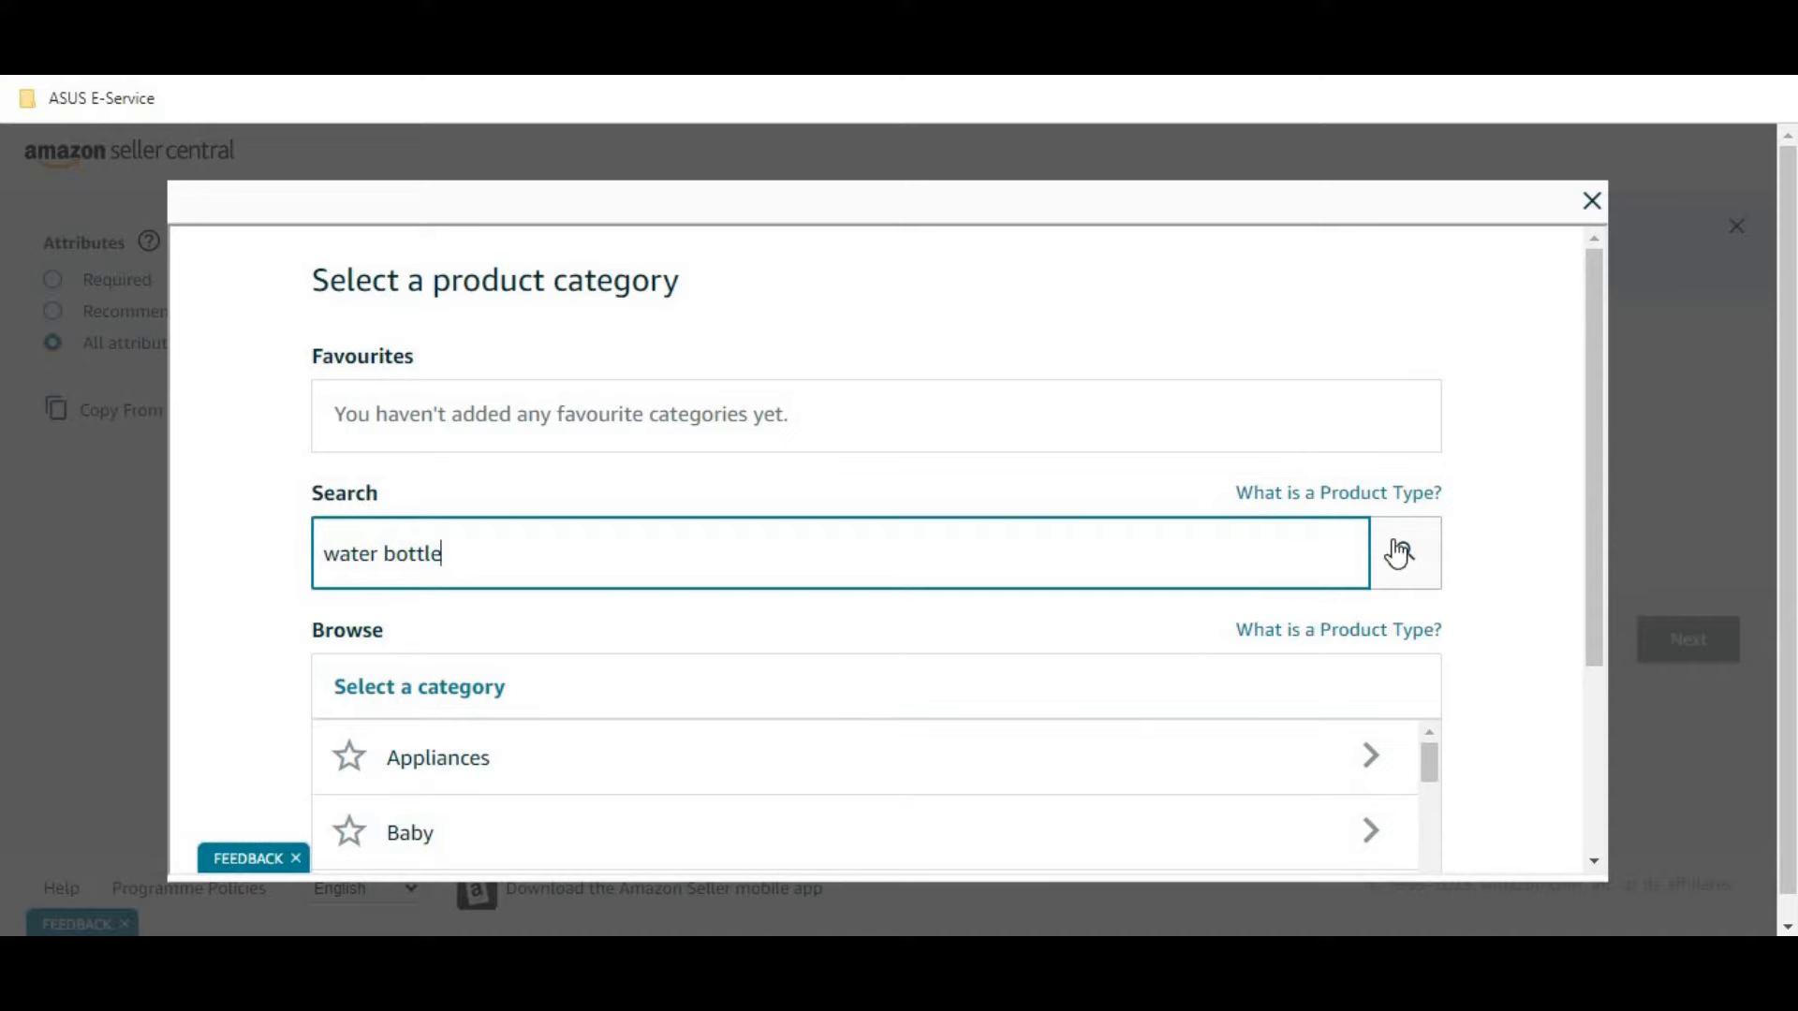
click(1402, 553)
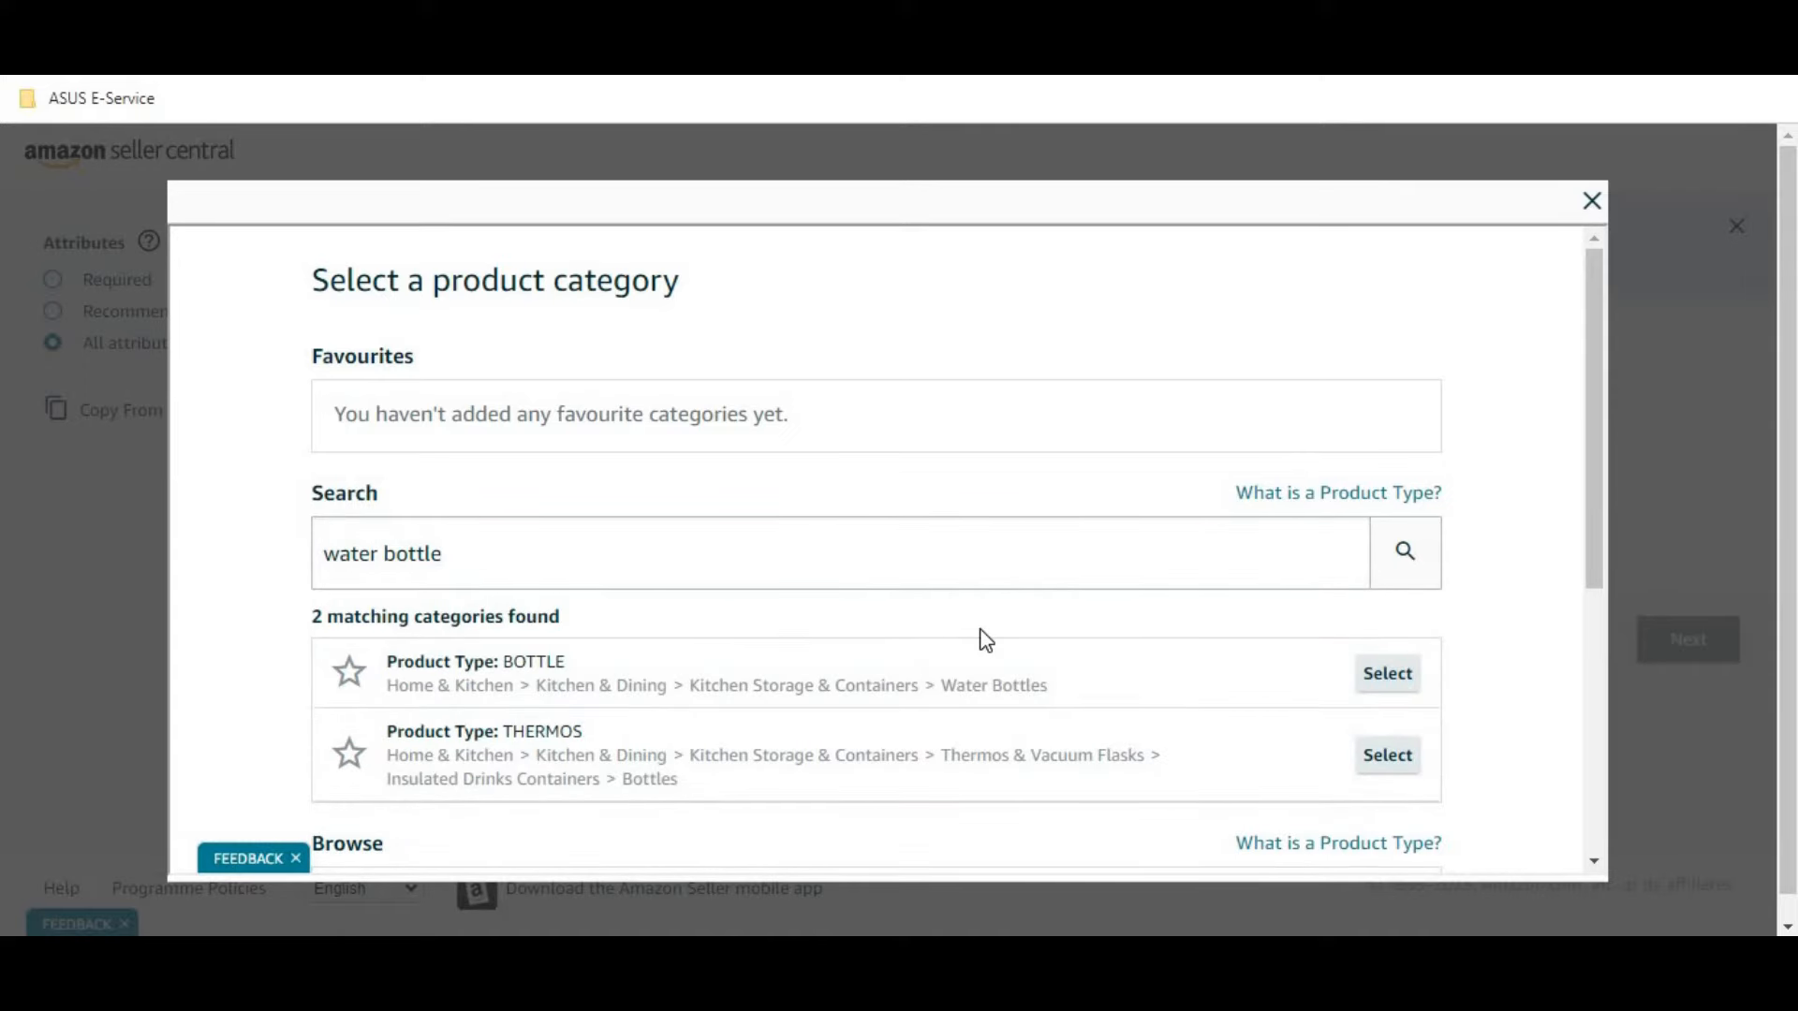
scroll(986, 641, down, 2)
click(1388, 543)
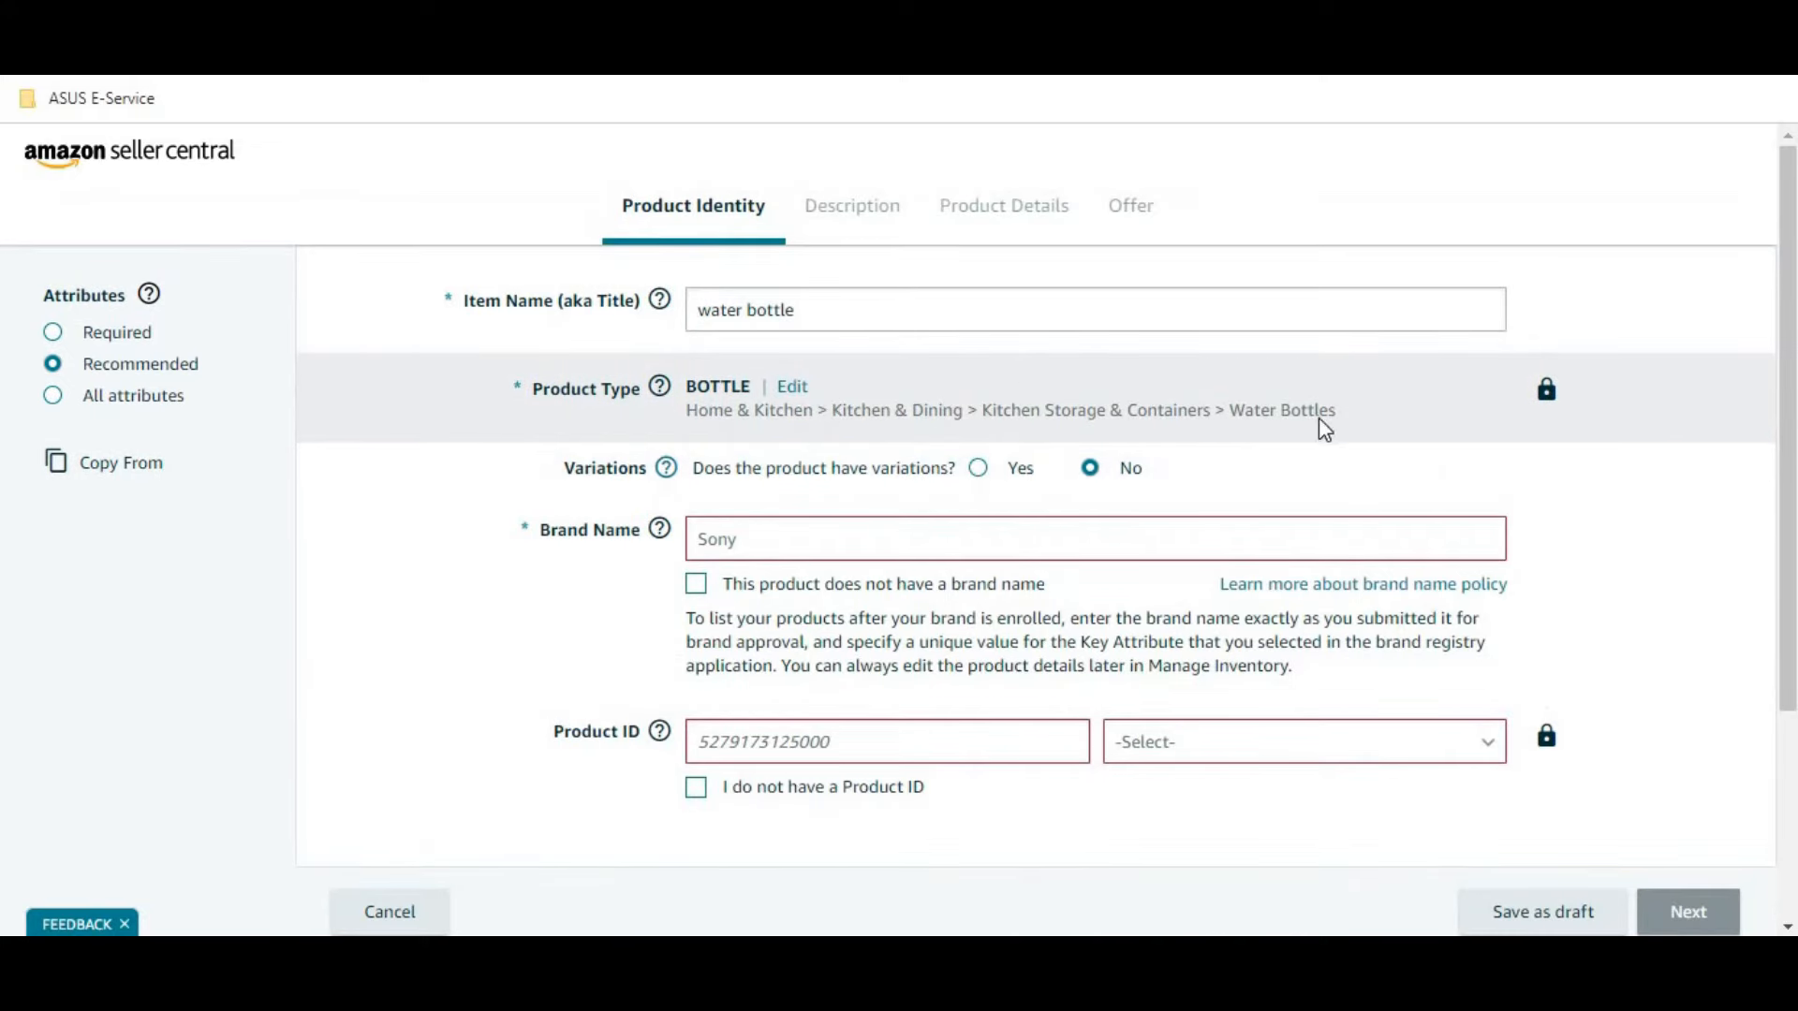
Step: Examine the Variations question and look over the Unique Enterprises water bottle listing as a reference
drag(560, 468, 649, 470)
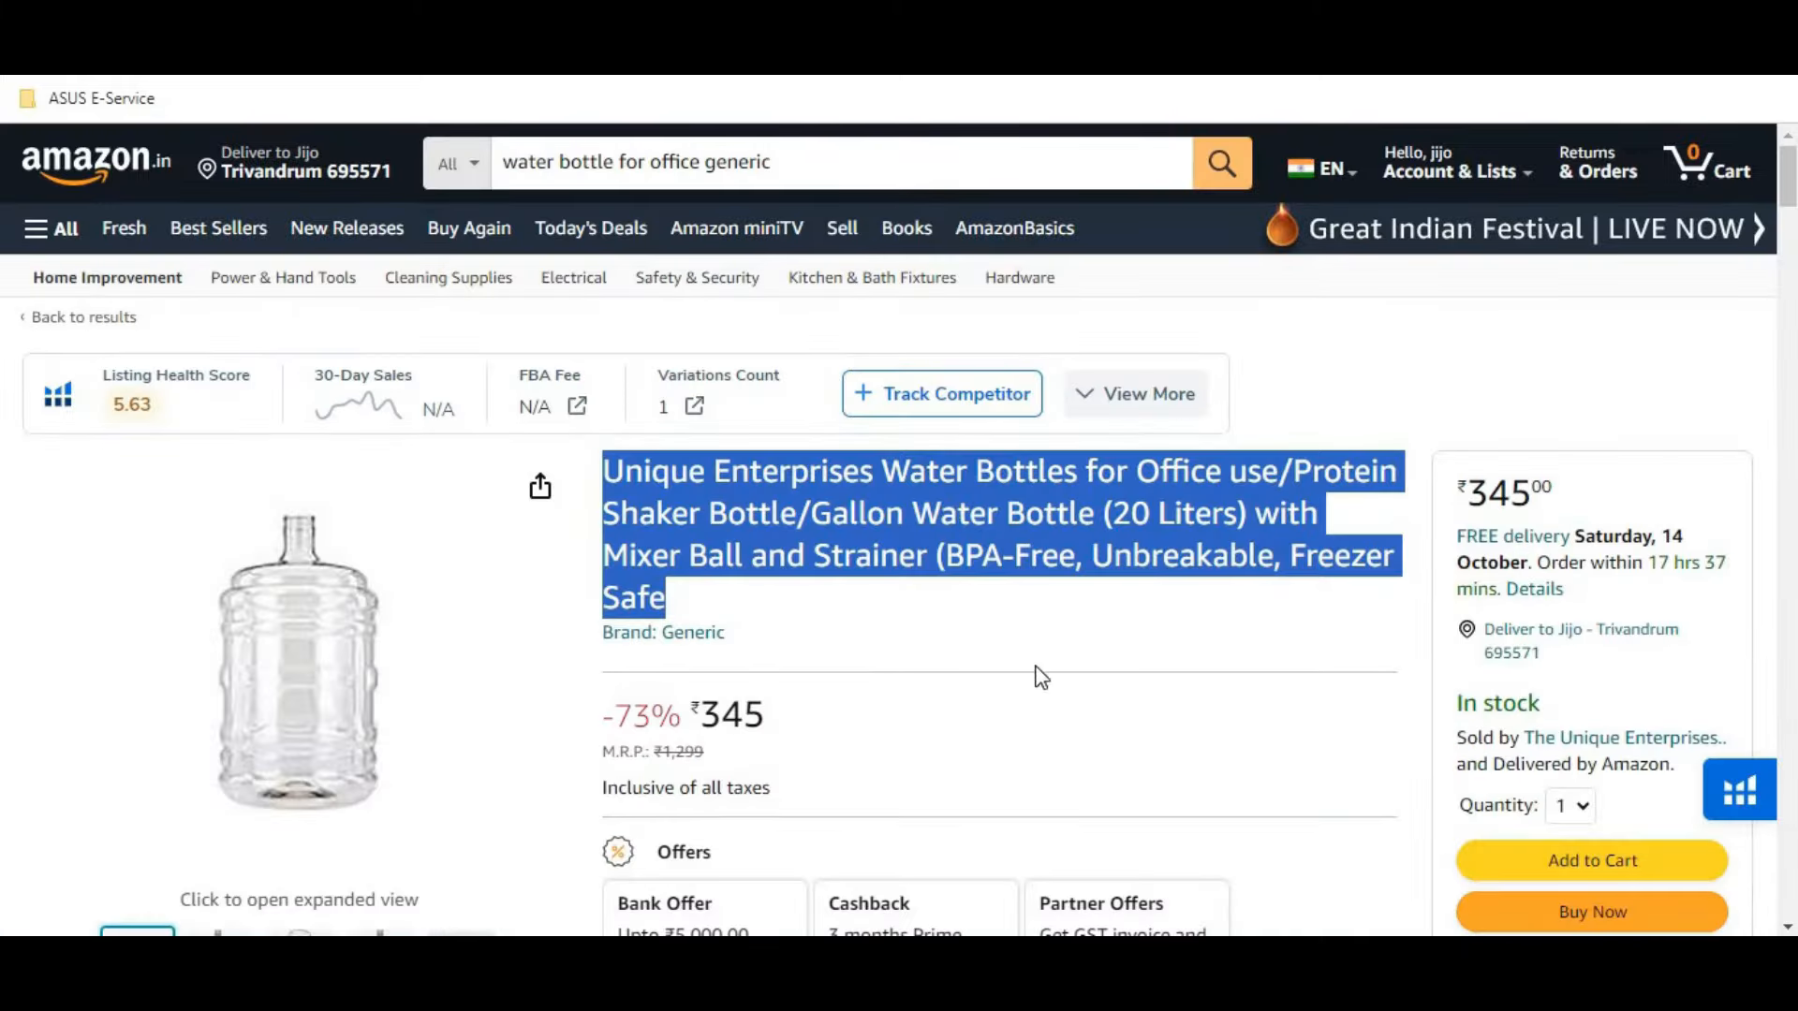
click(1008, 656)
scroll(1007, 650, down, 5)
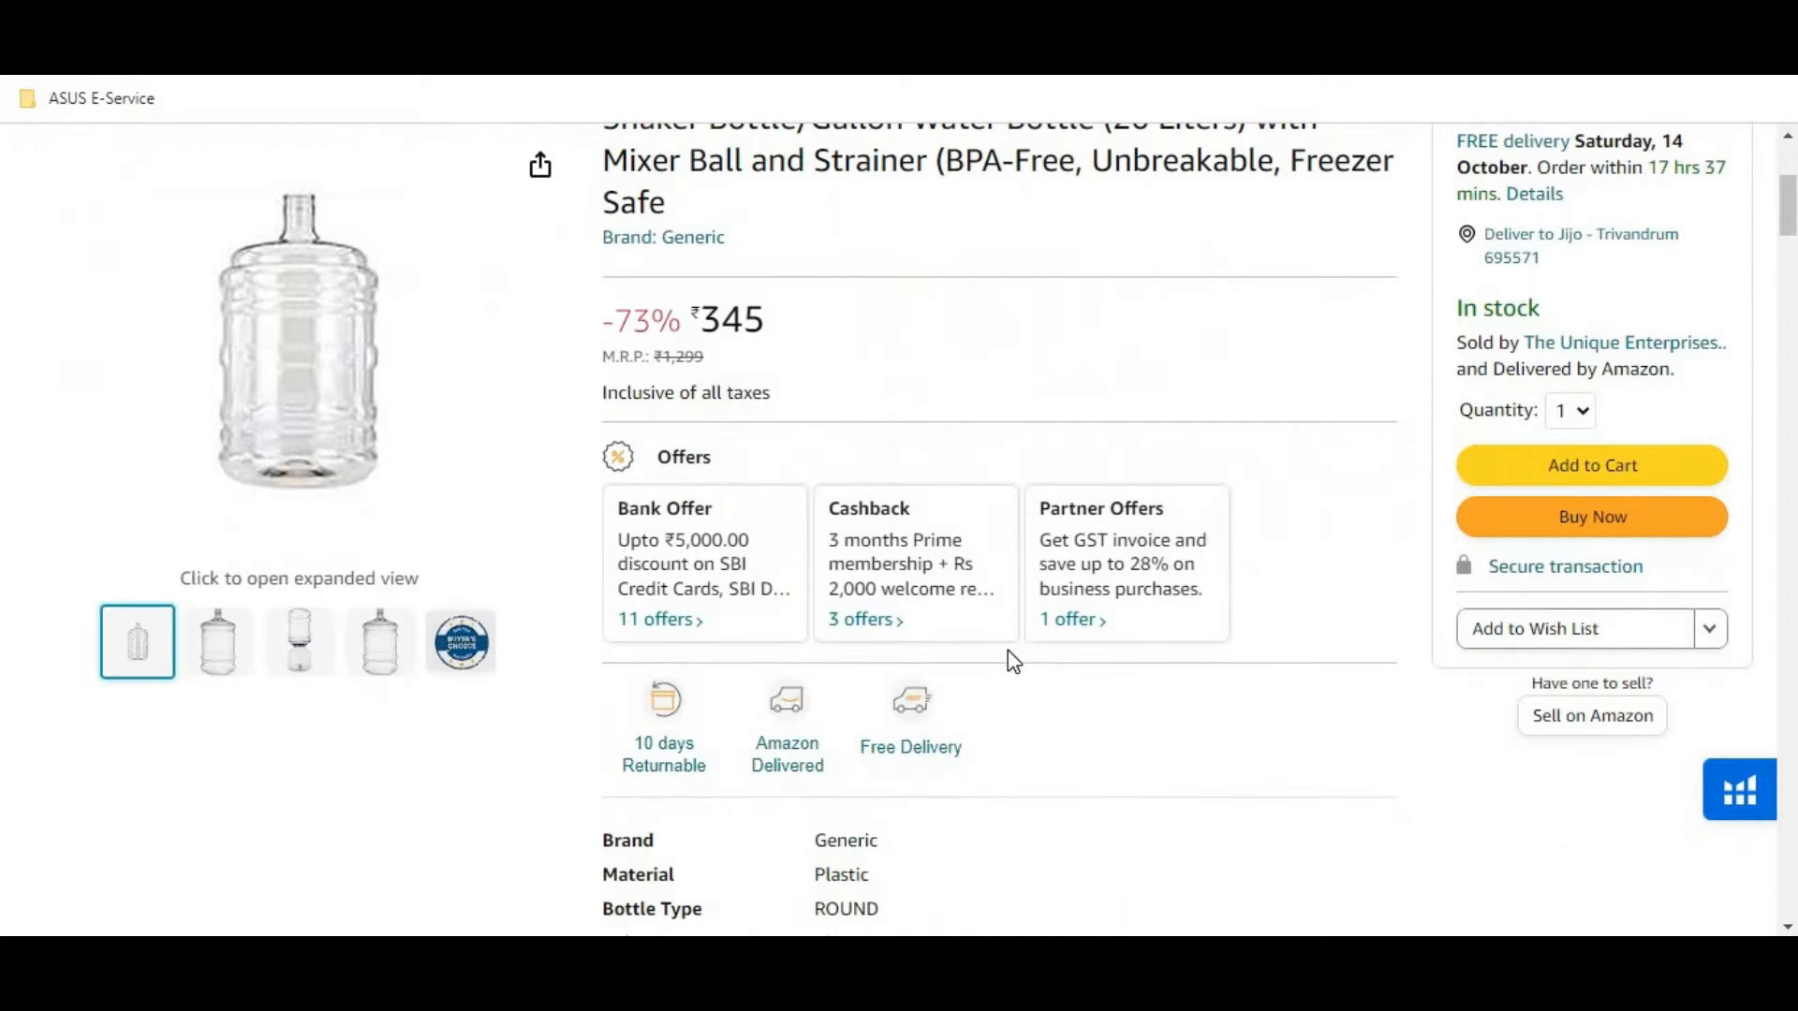
scroll(1008, 650, up, 4)
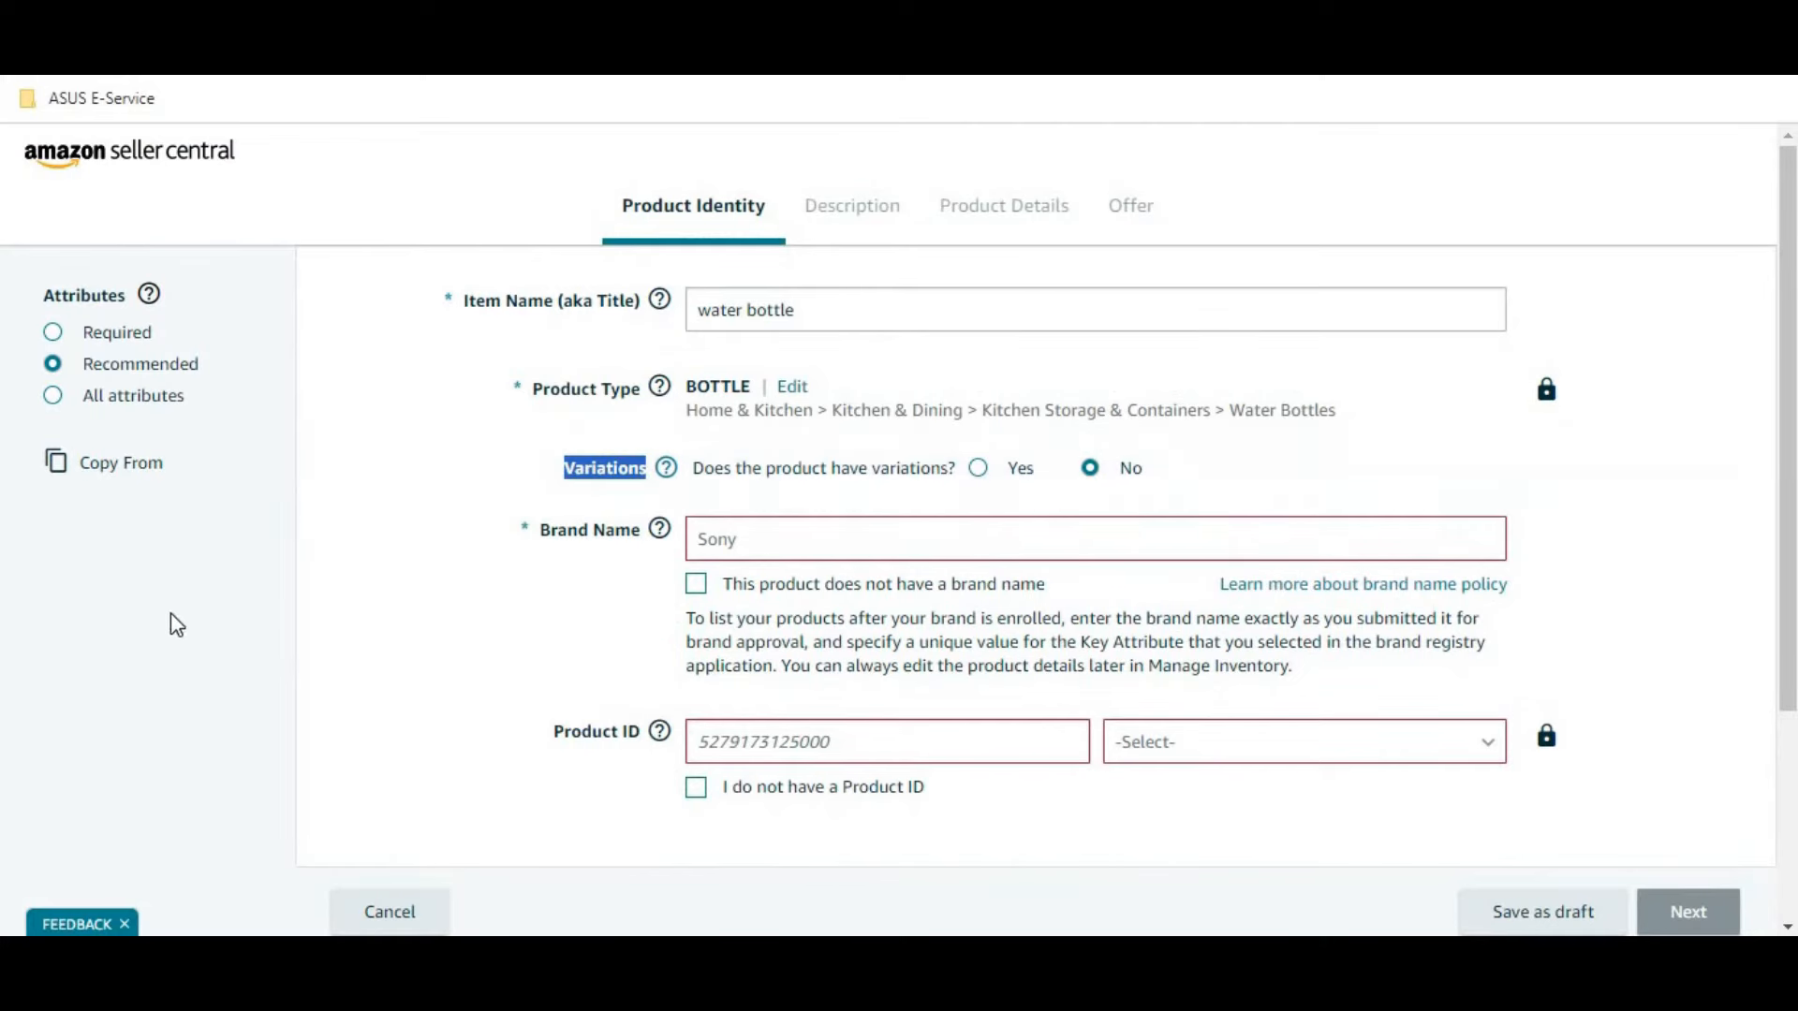
Step: Declare that the product has no brand name and no Product ID, and continue to the Description section
scroll(553, 533, down, 2)
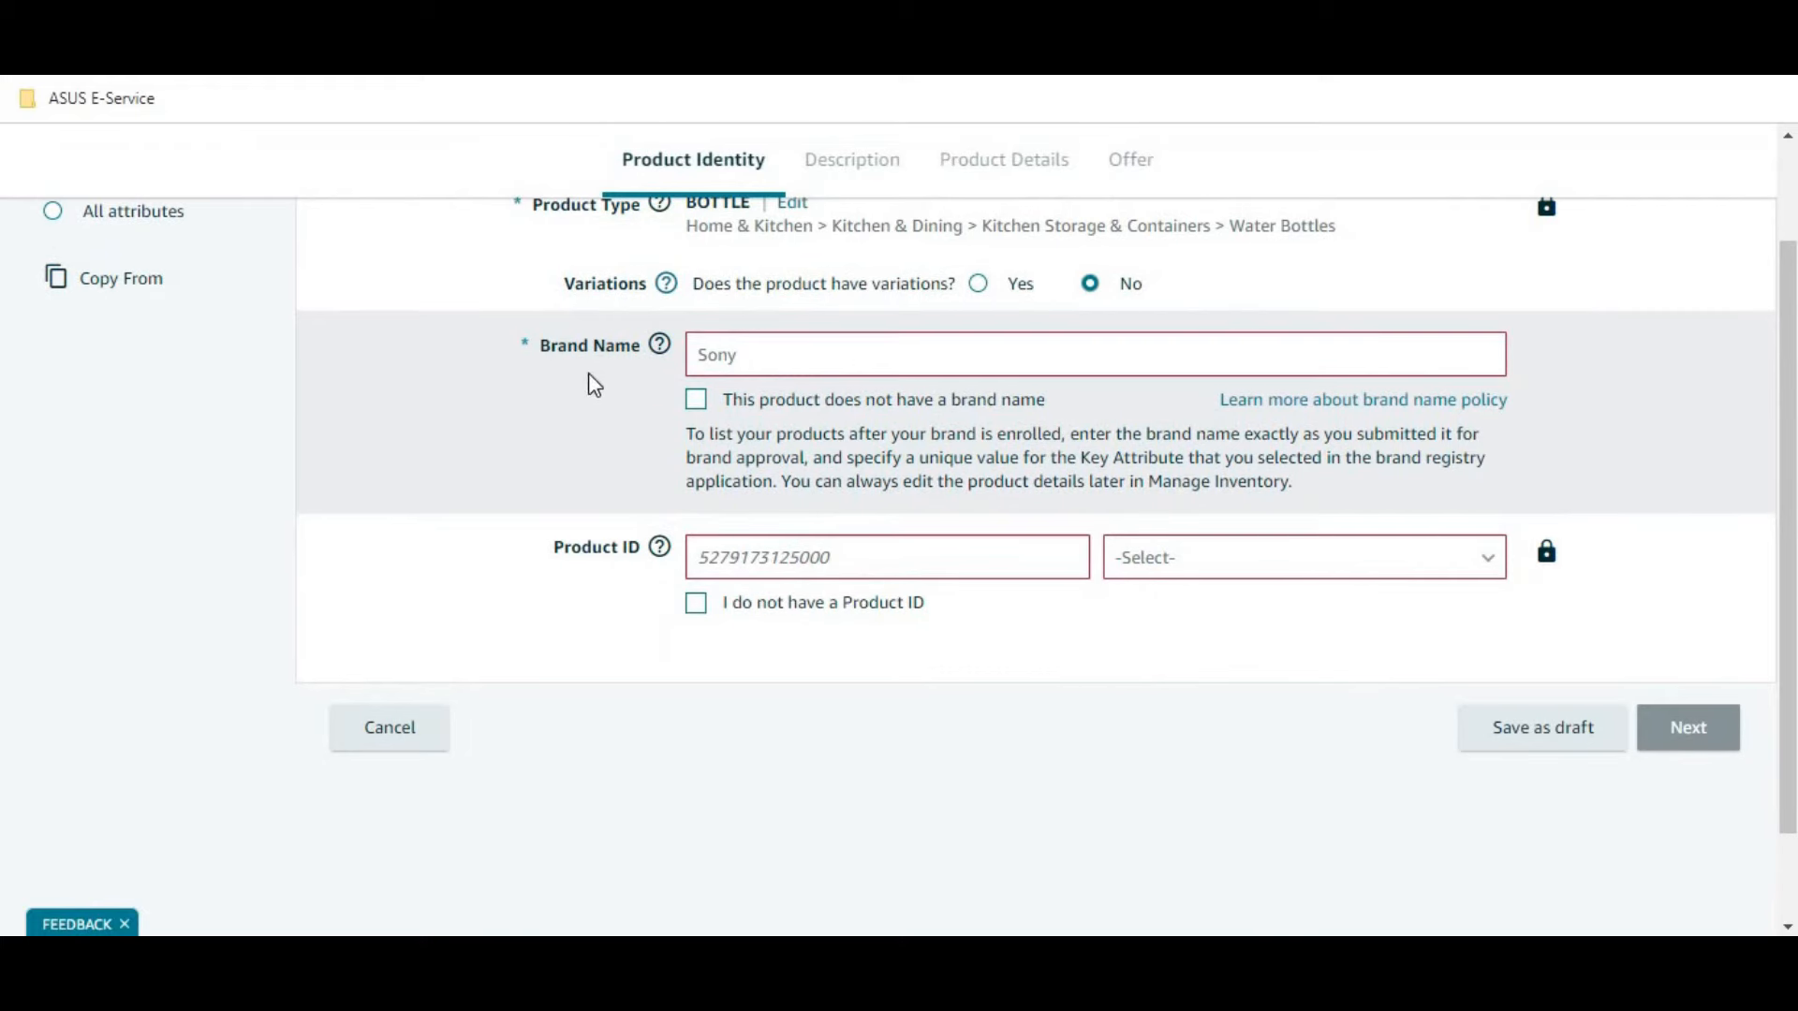
click(696, 403)
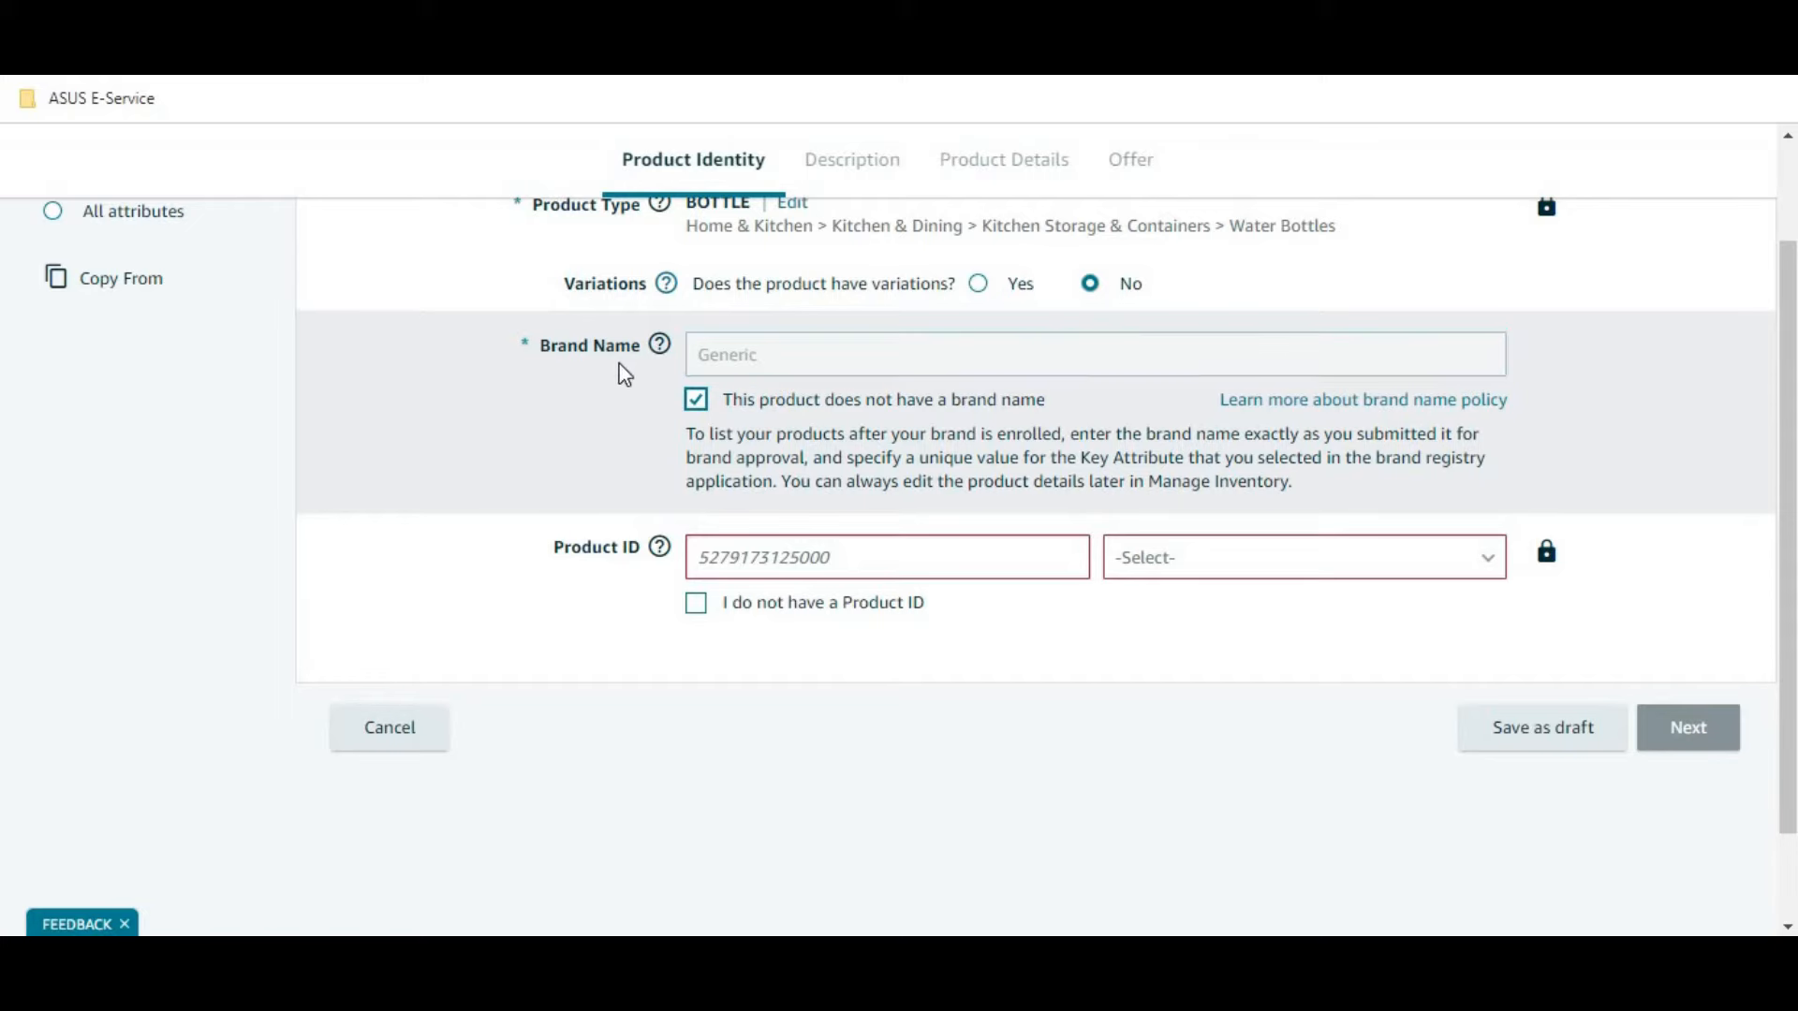
mouse_move(660, 546)
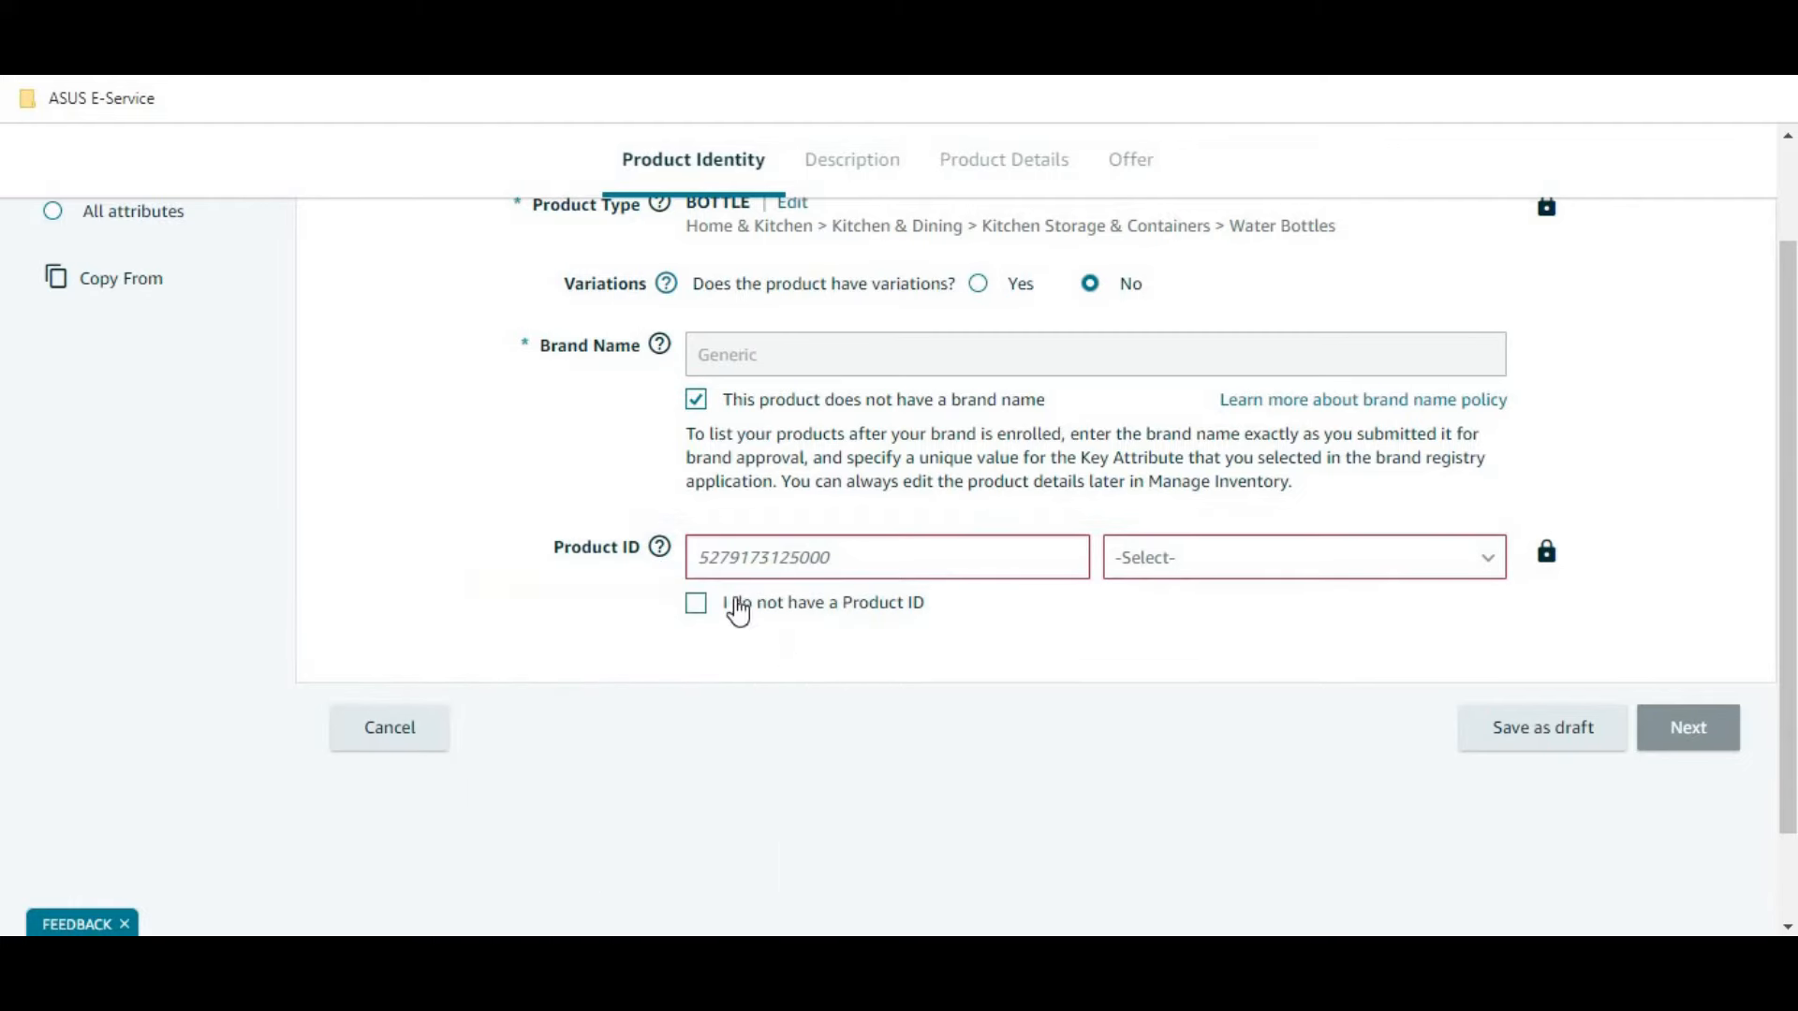
click(696, 604)
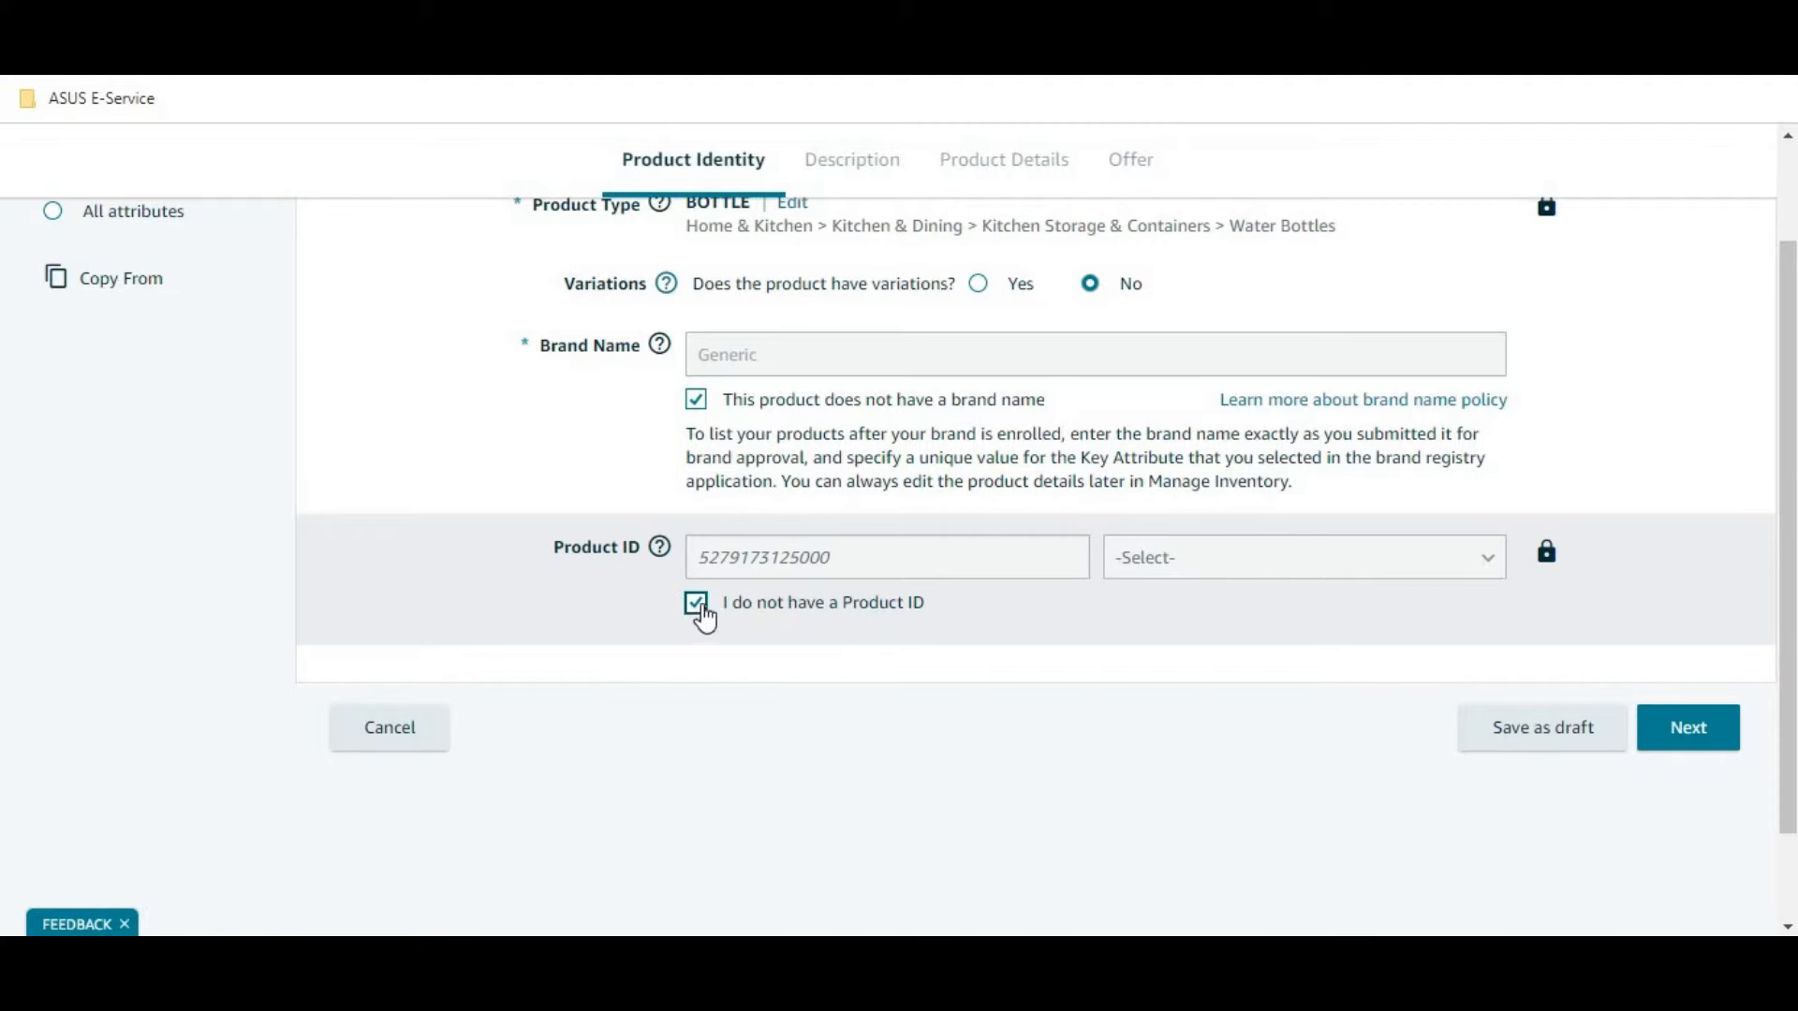
click(1714, 740)
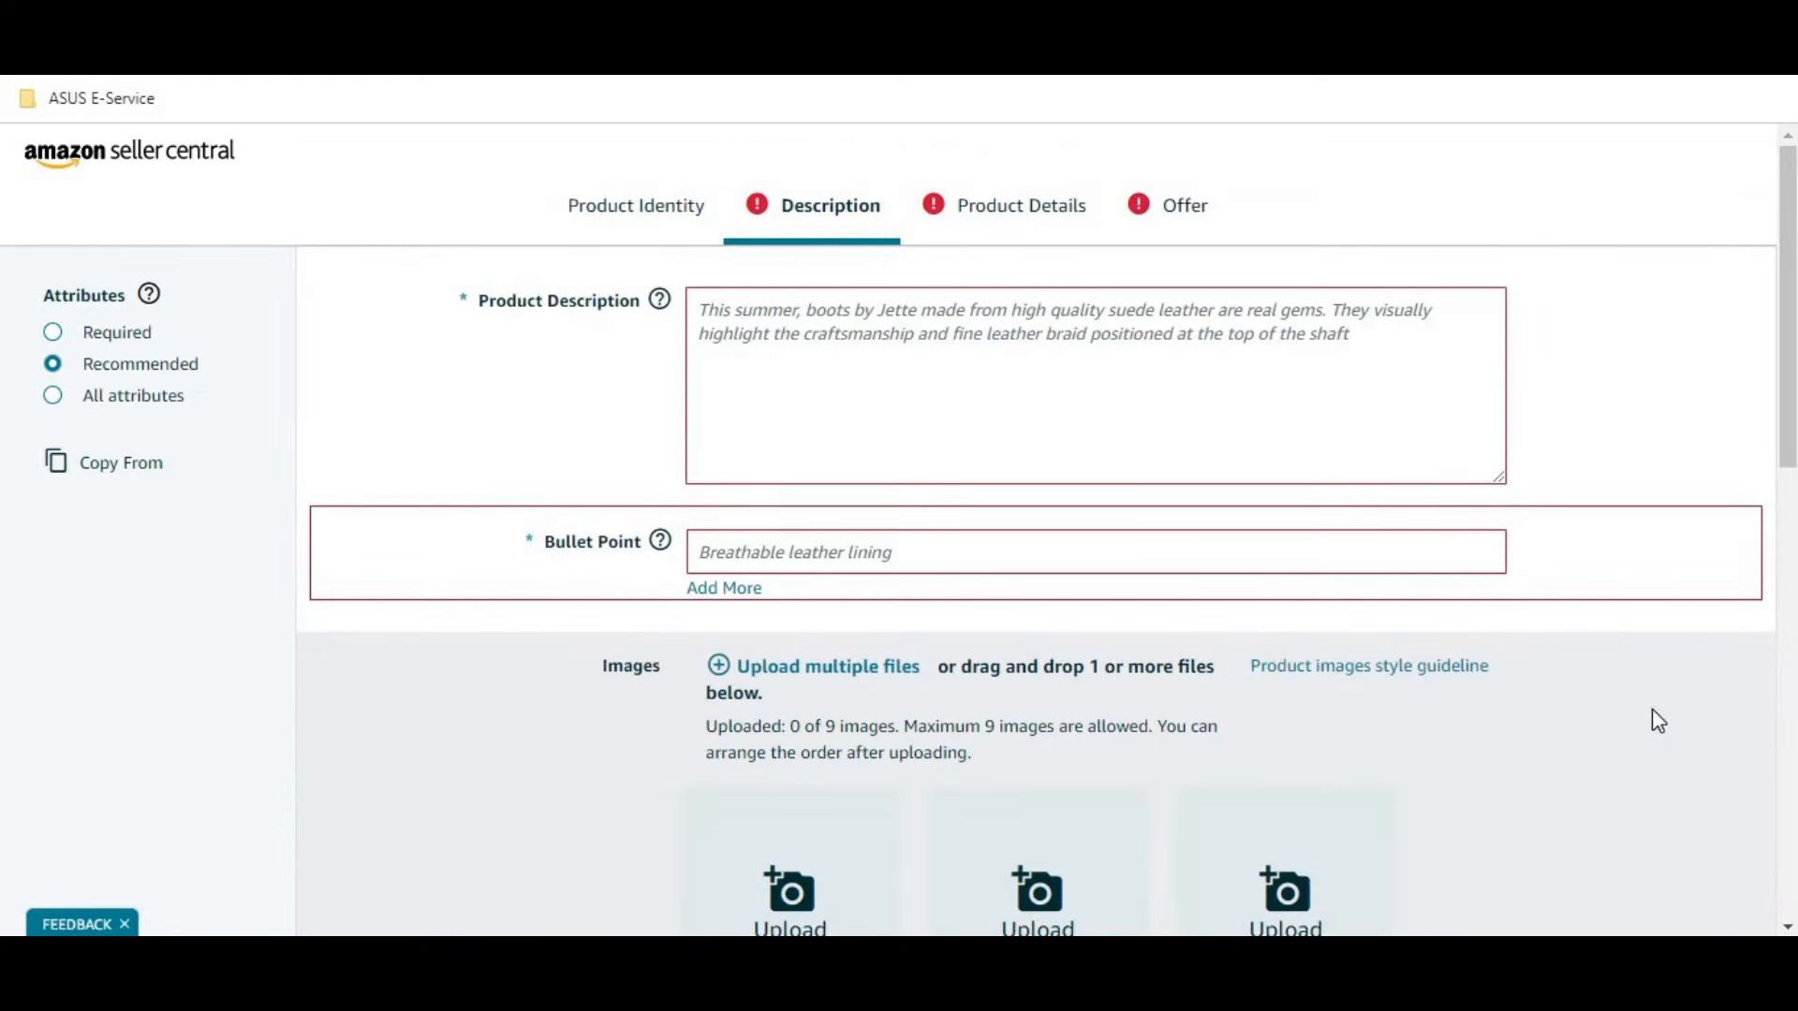
Step: Examine the Product Description field and read the matching product description text on the Unique Enterprises water bottle listing
click(761, 321)
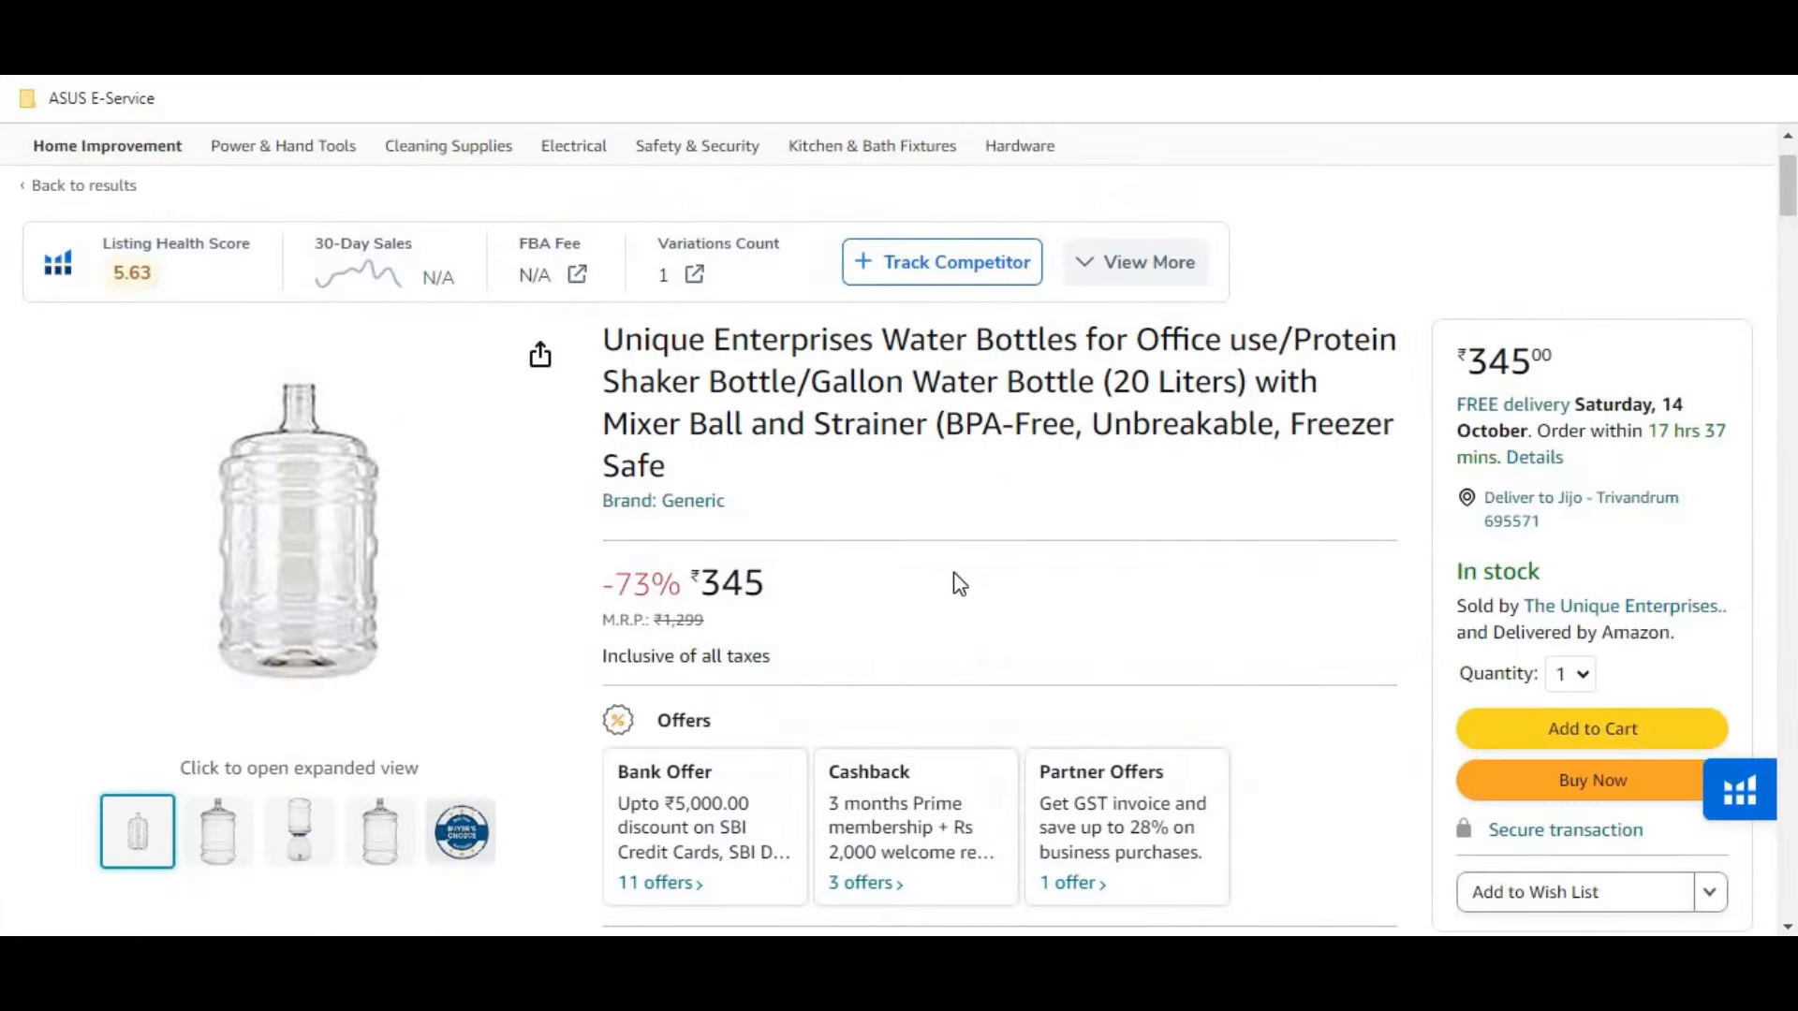
scroll(956, 581, down, 15)
scroll(953, 558, down, 20)
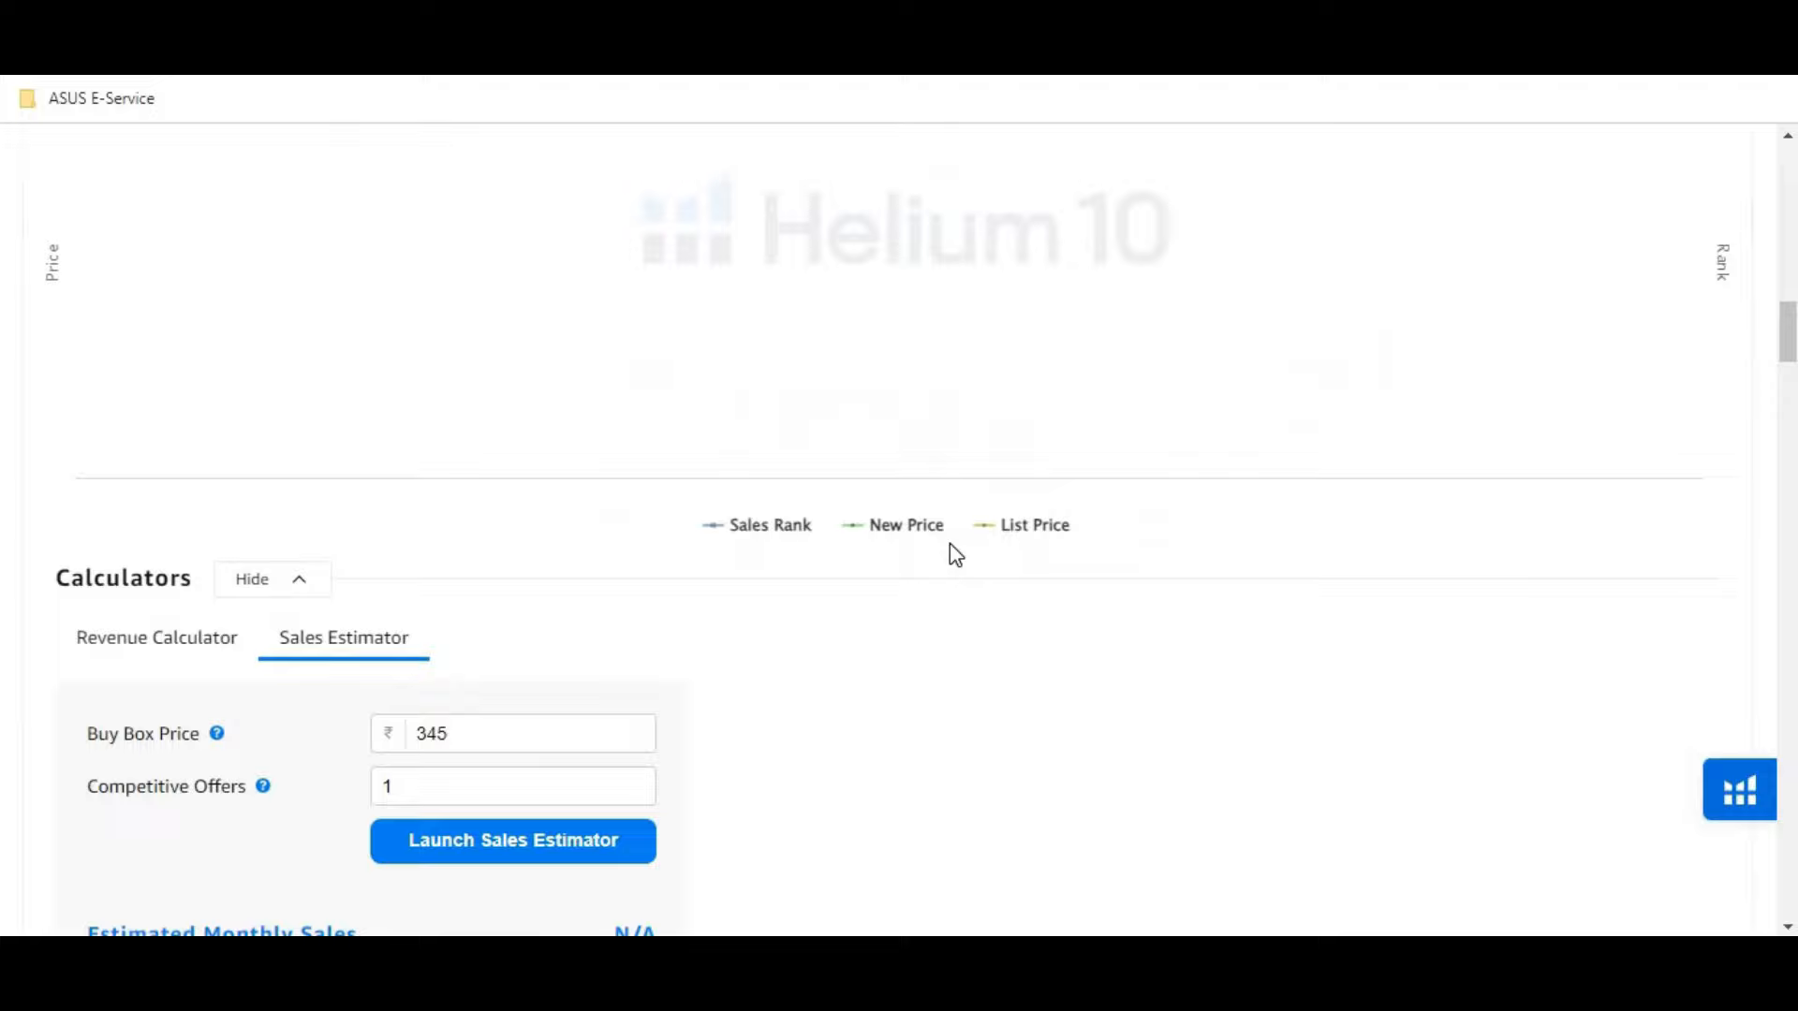
scroll(954, 555, down, 20)
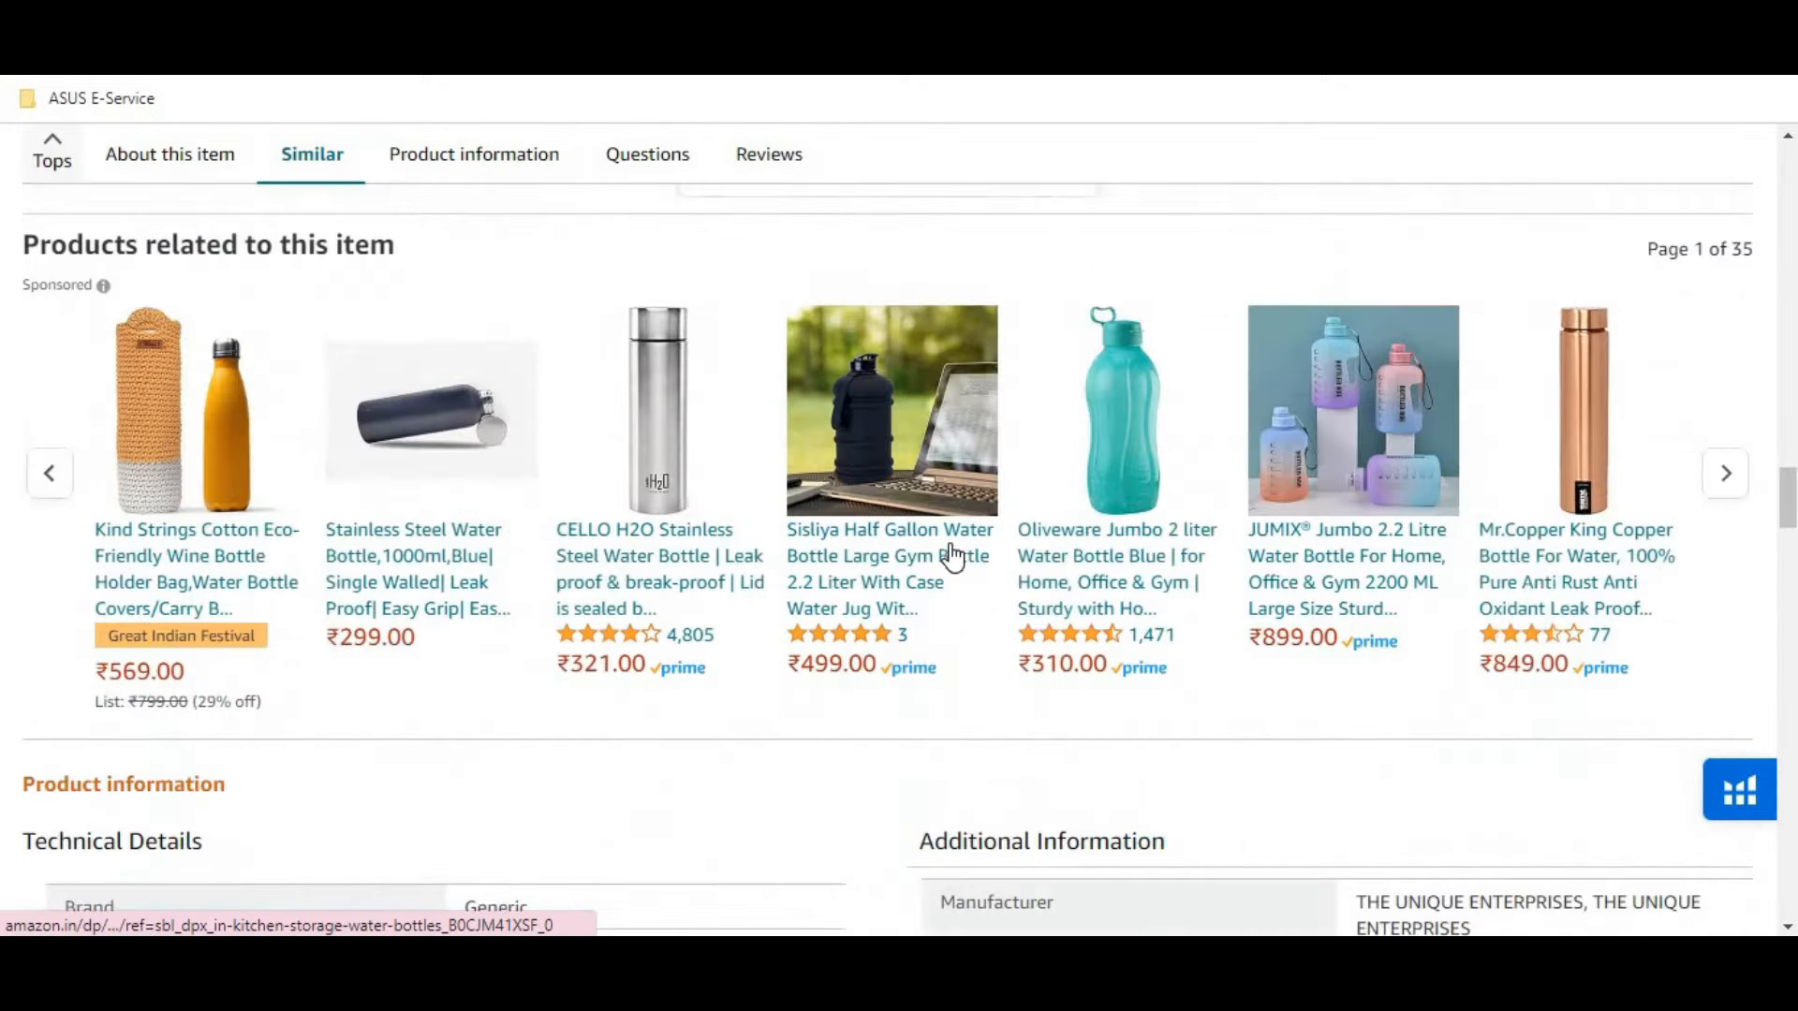
scroll(949, 554, up, 4)
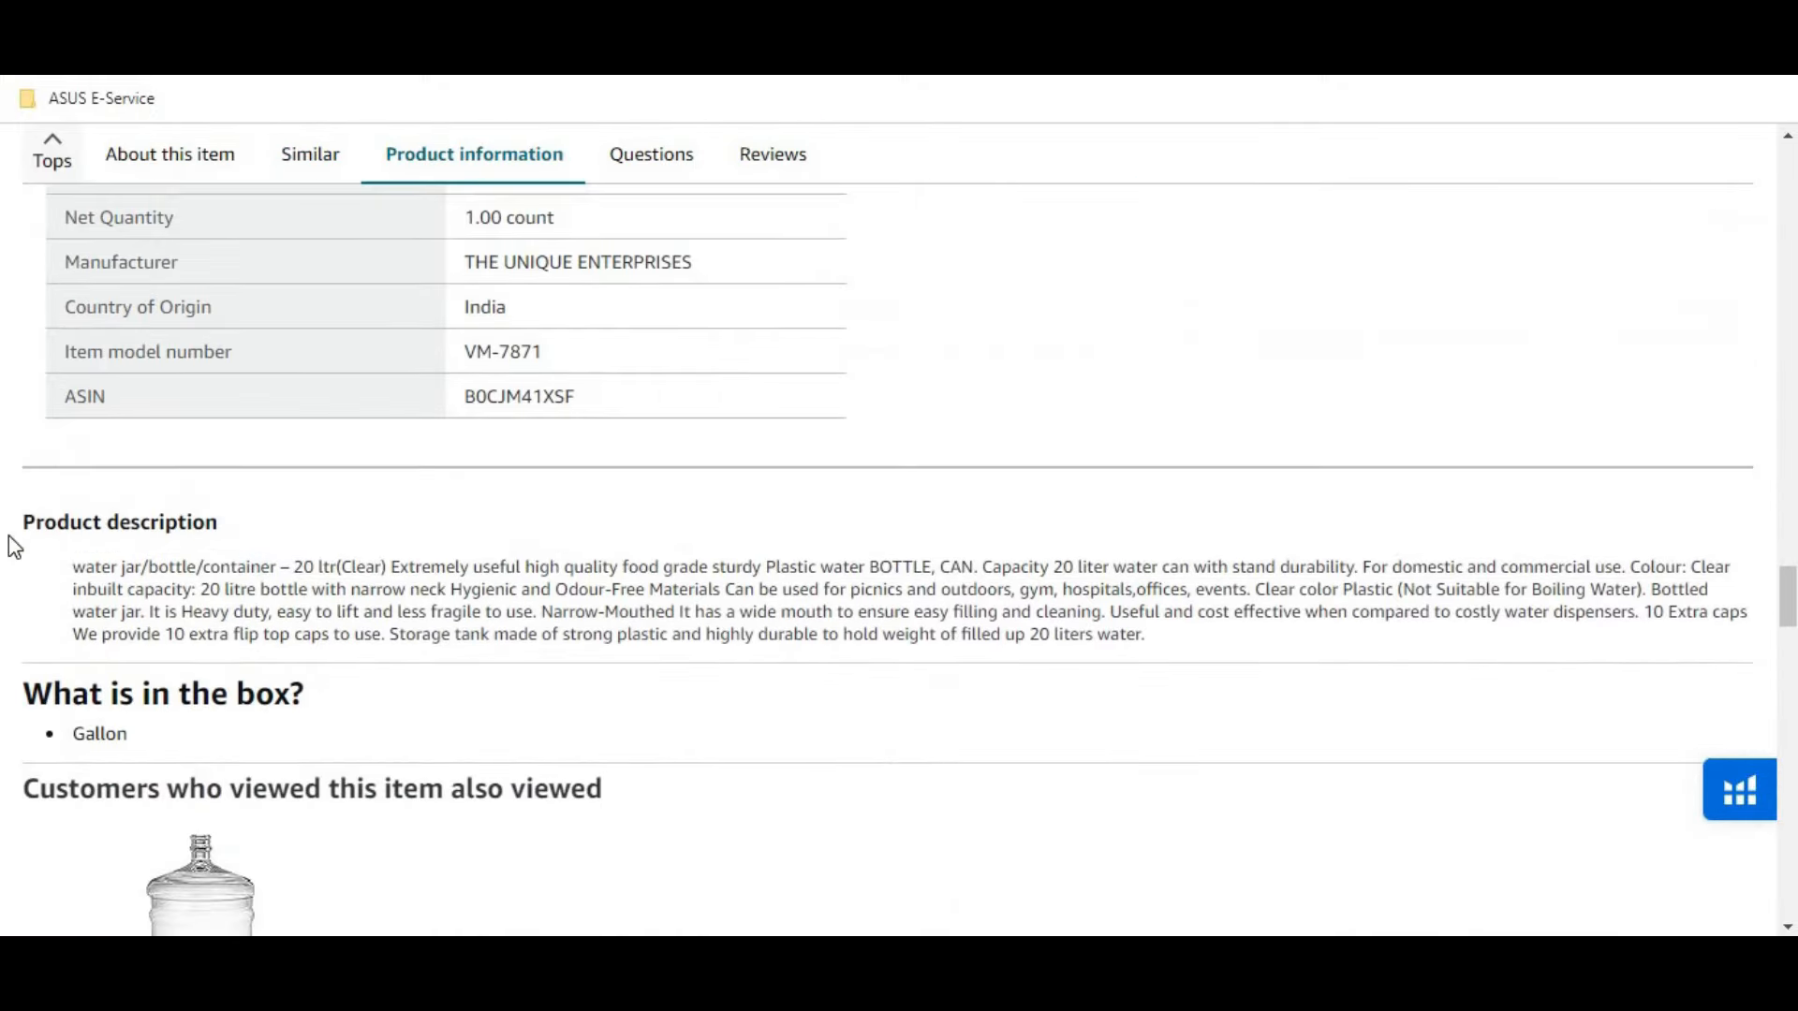
drag(240, 553, 1222, 646)
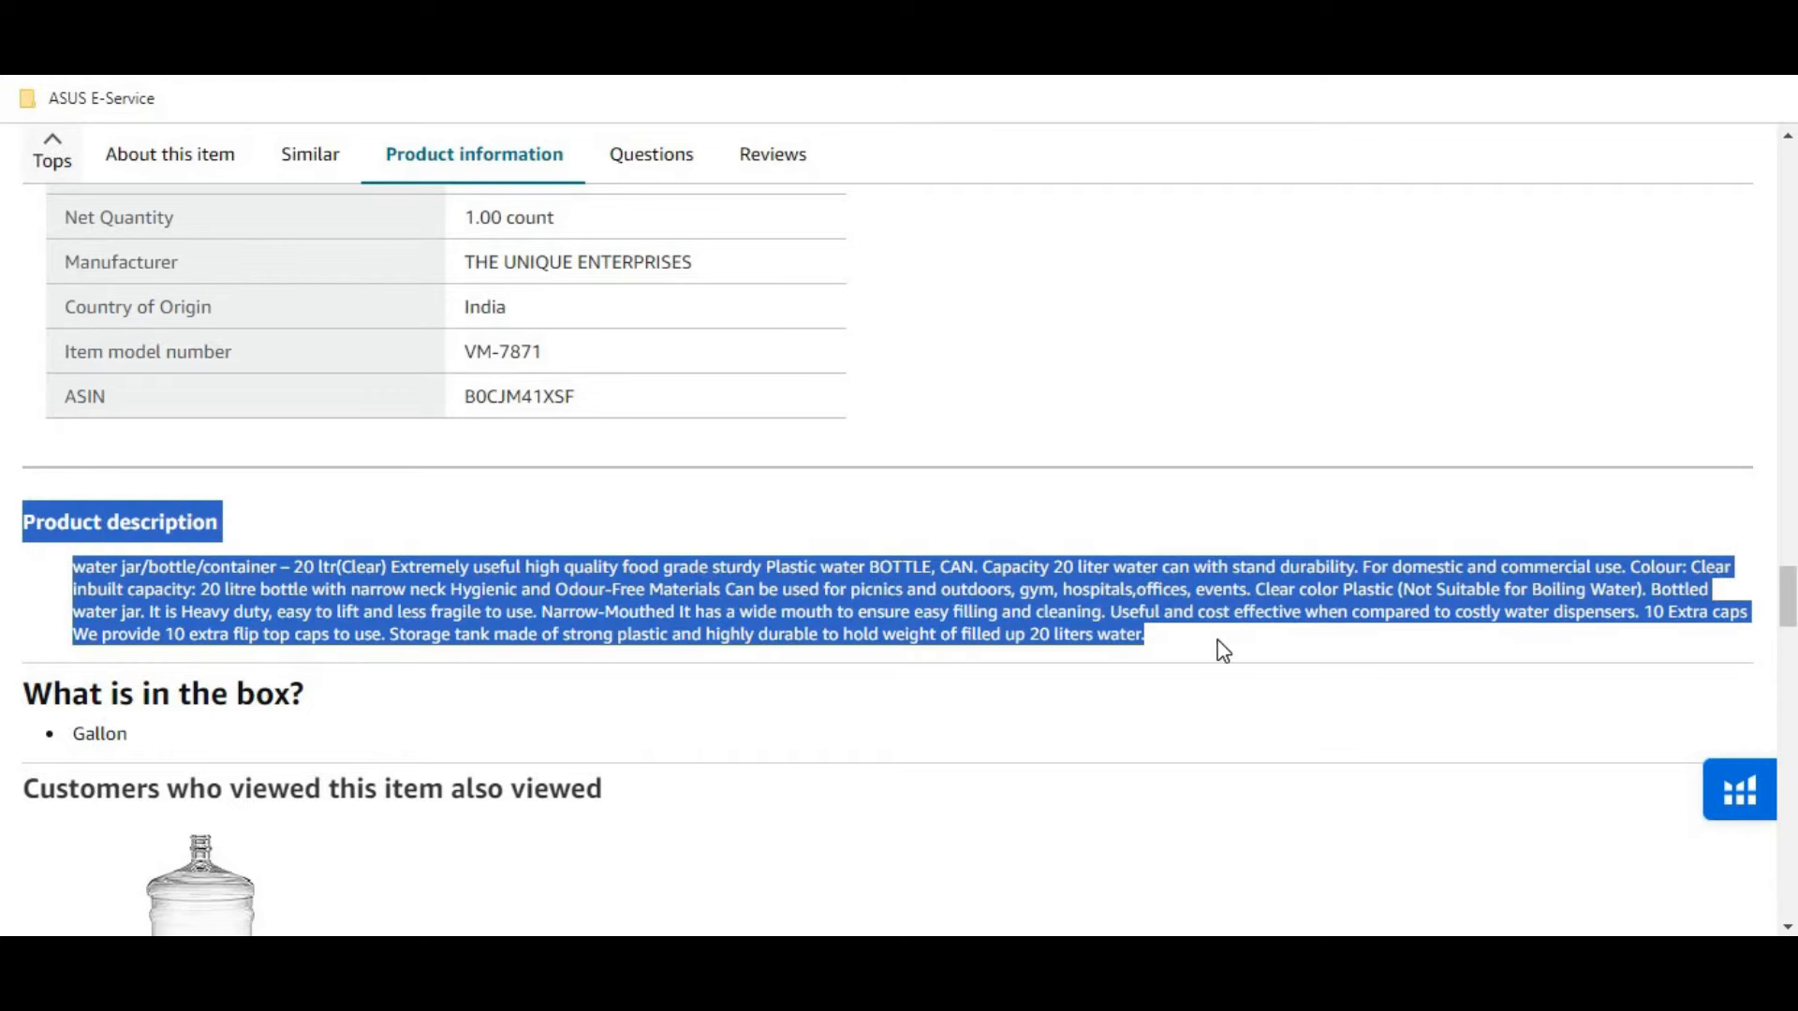
click(74, 569)
drag(74, 568, 1189, 646)
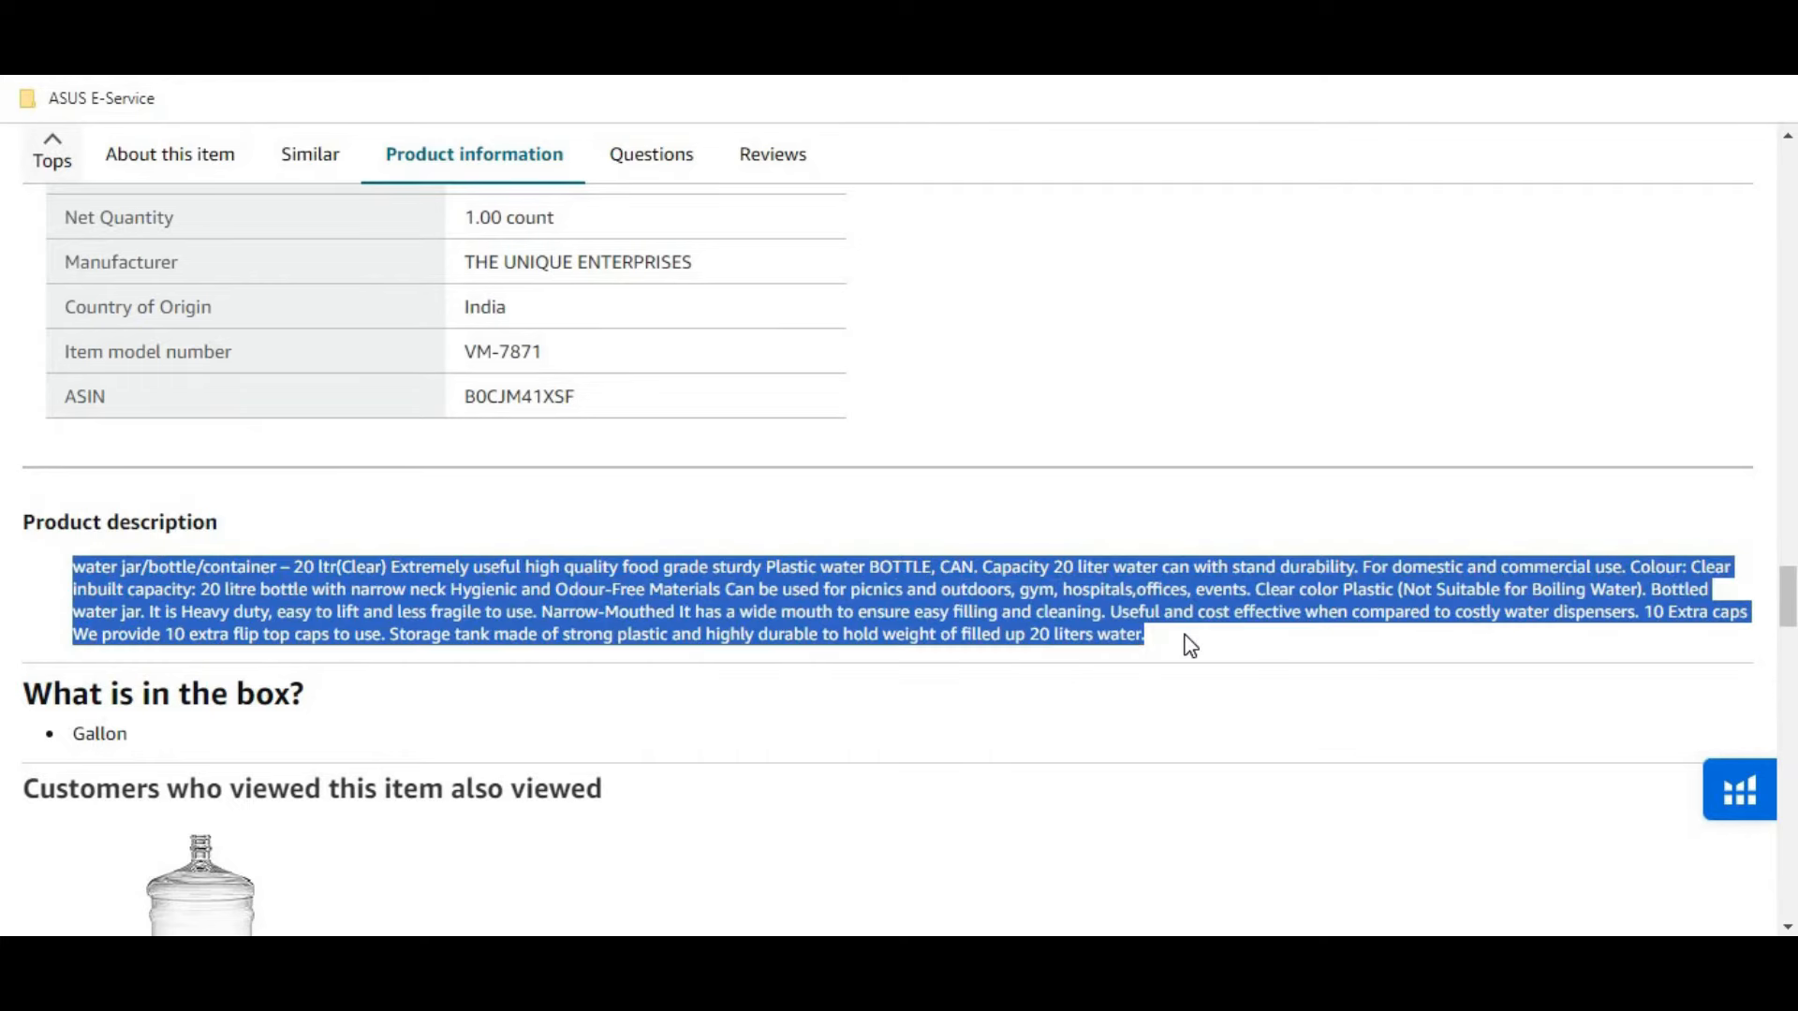
click(1164, 642)
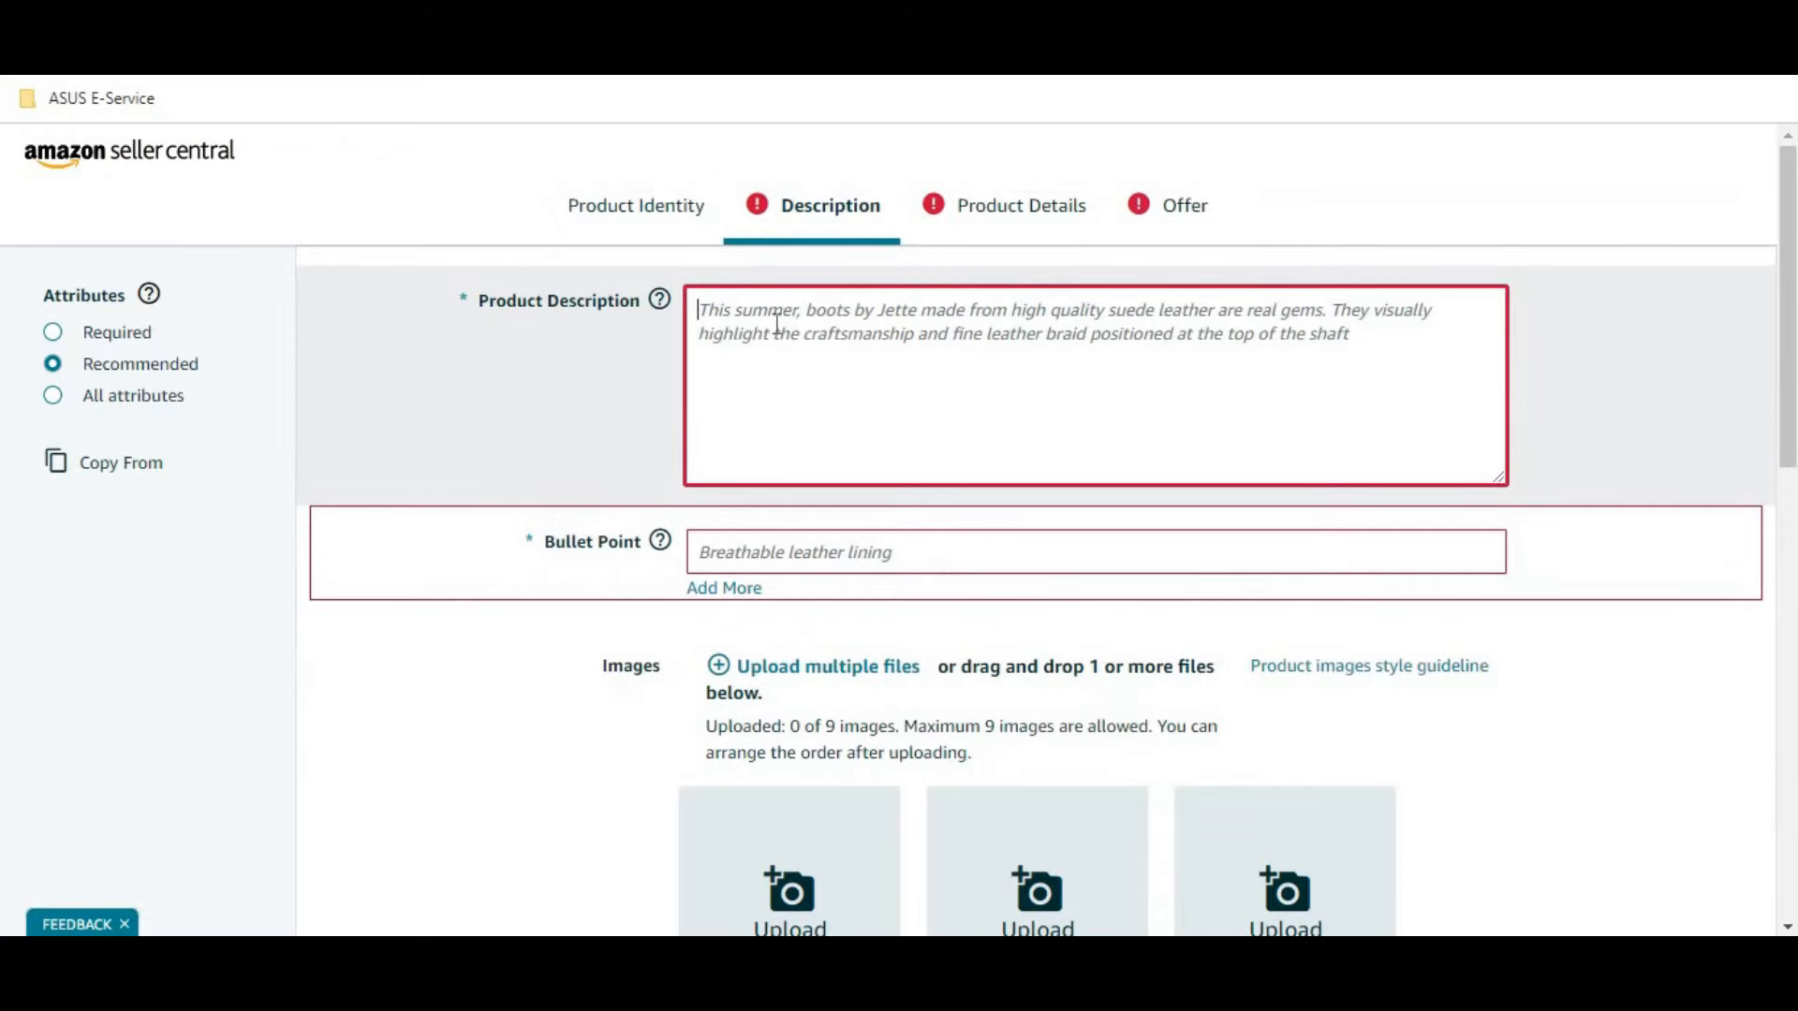
Step: Examine the Bullet Point field and find the matching "About this item" bullets on the Unique Enterprises listing
click(276, 581)
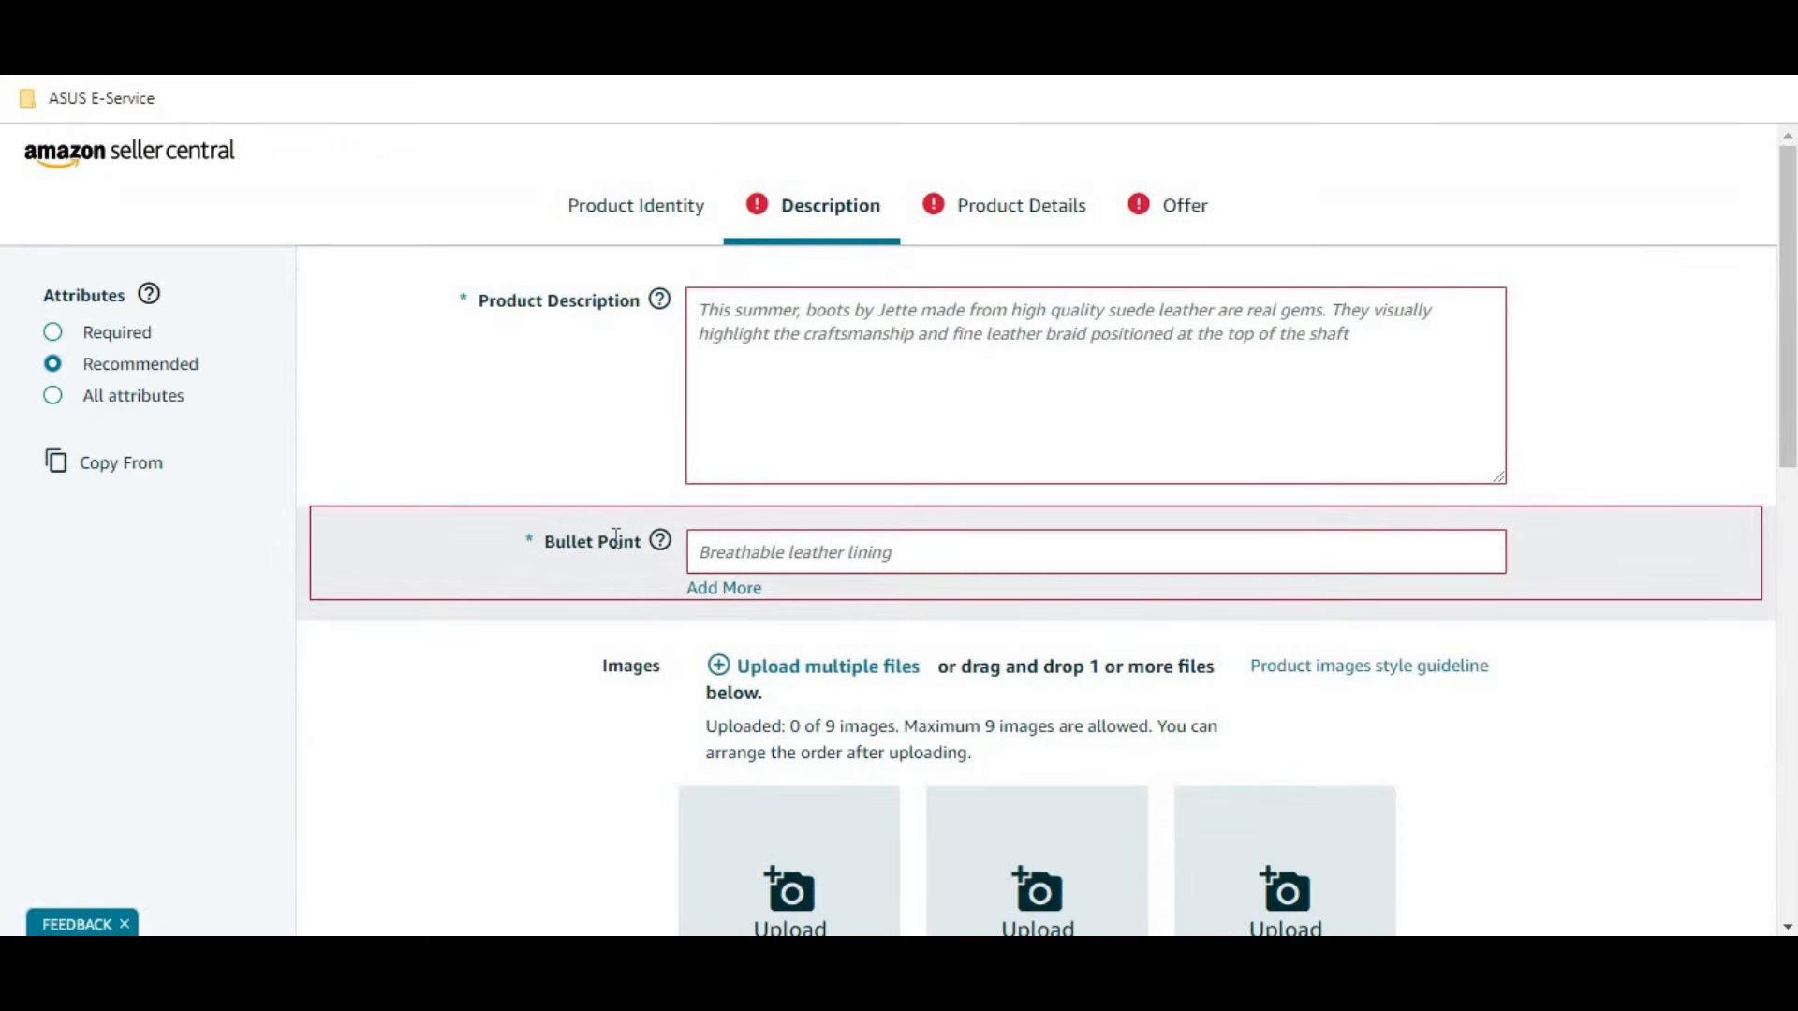
click(732, 552)
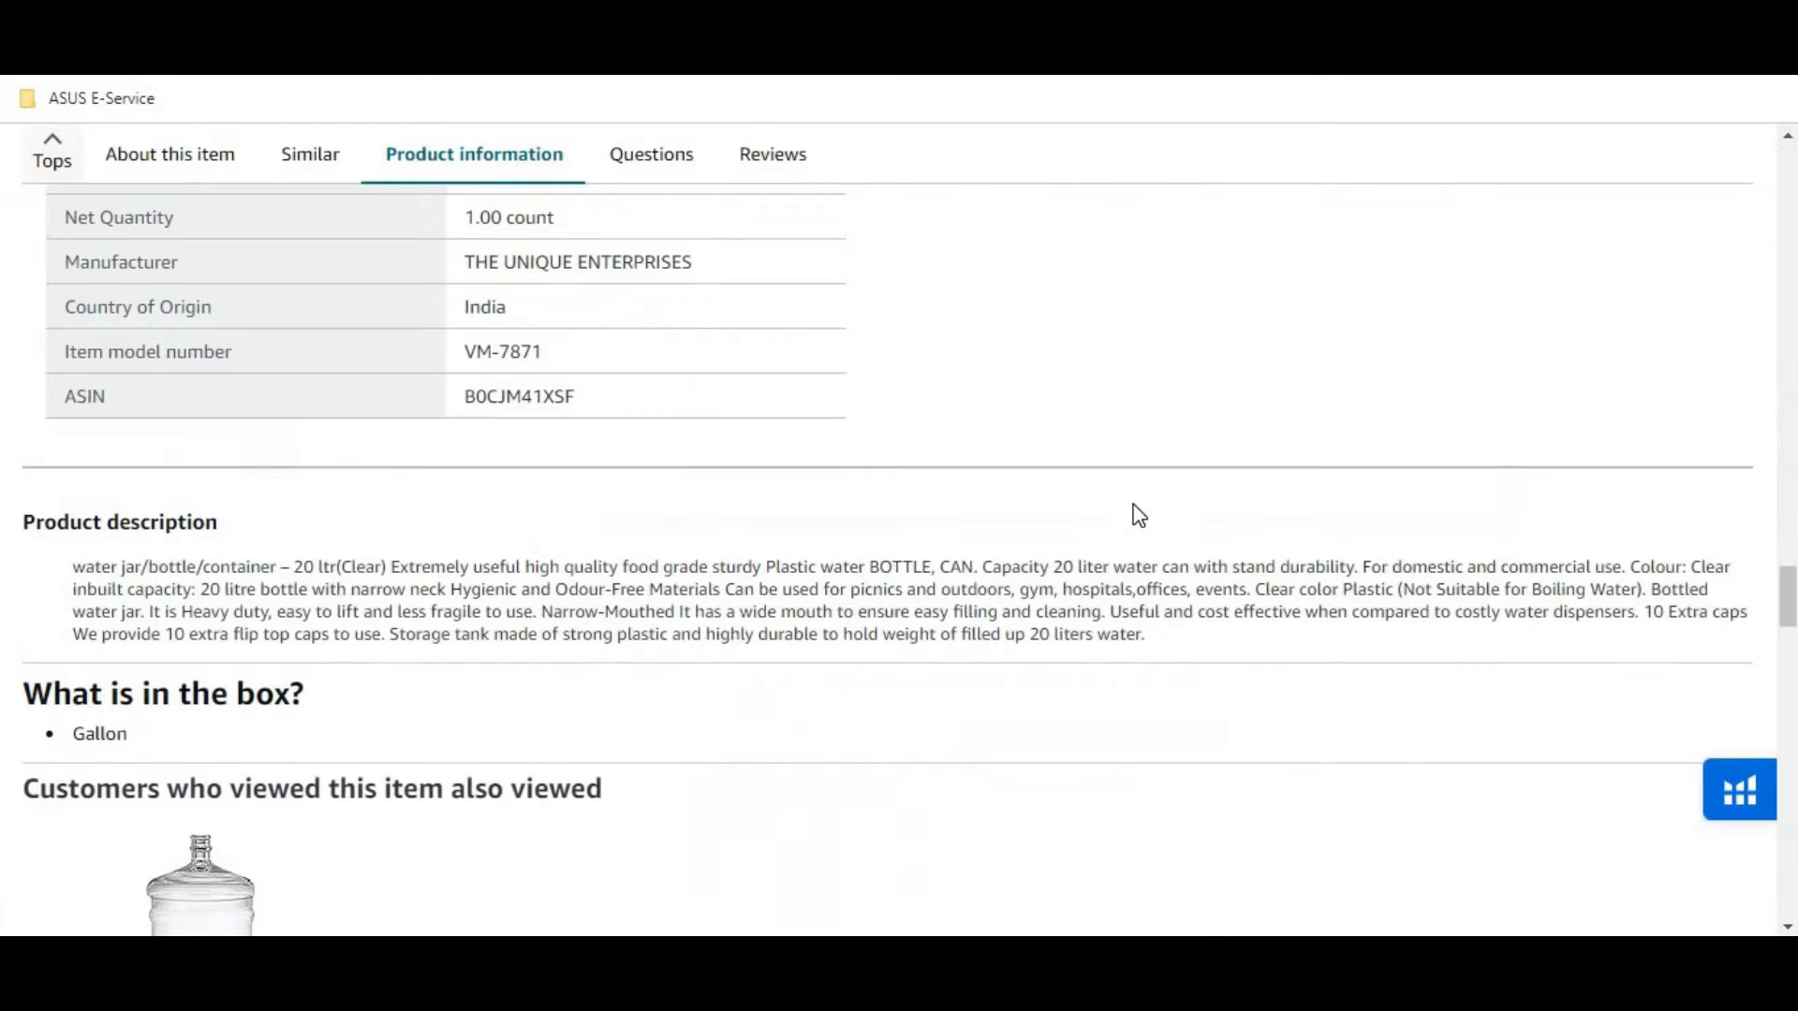
scroll(1138, 515, up, 5)
scroll(1138, 515, up, 20)
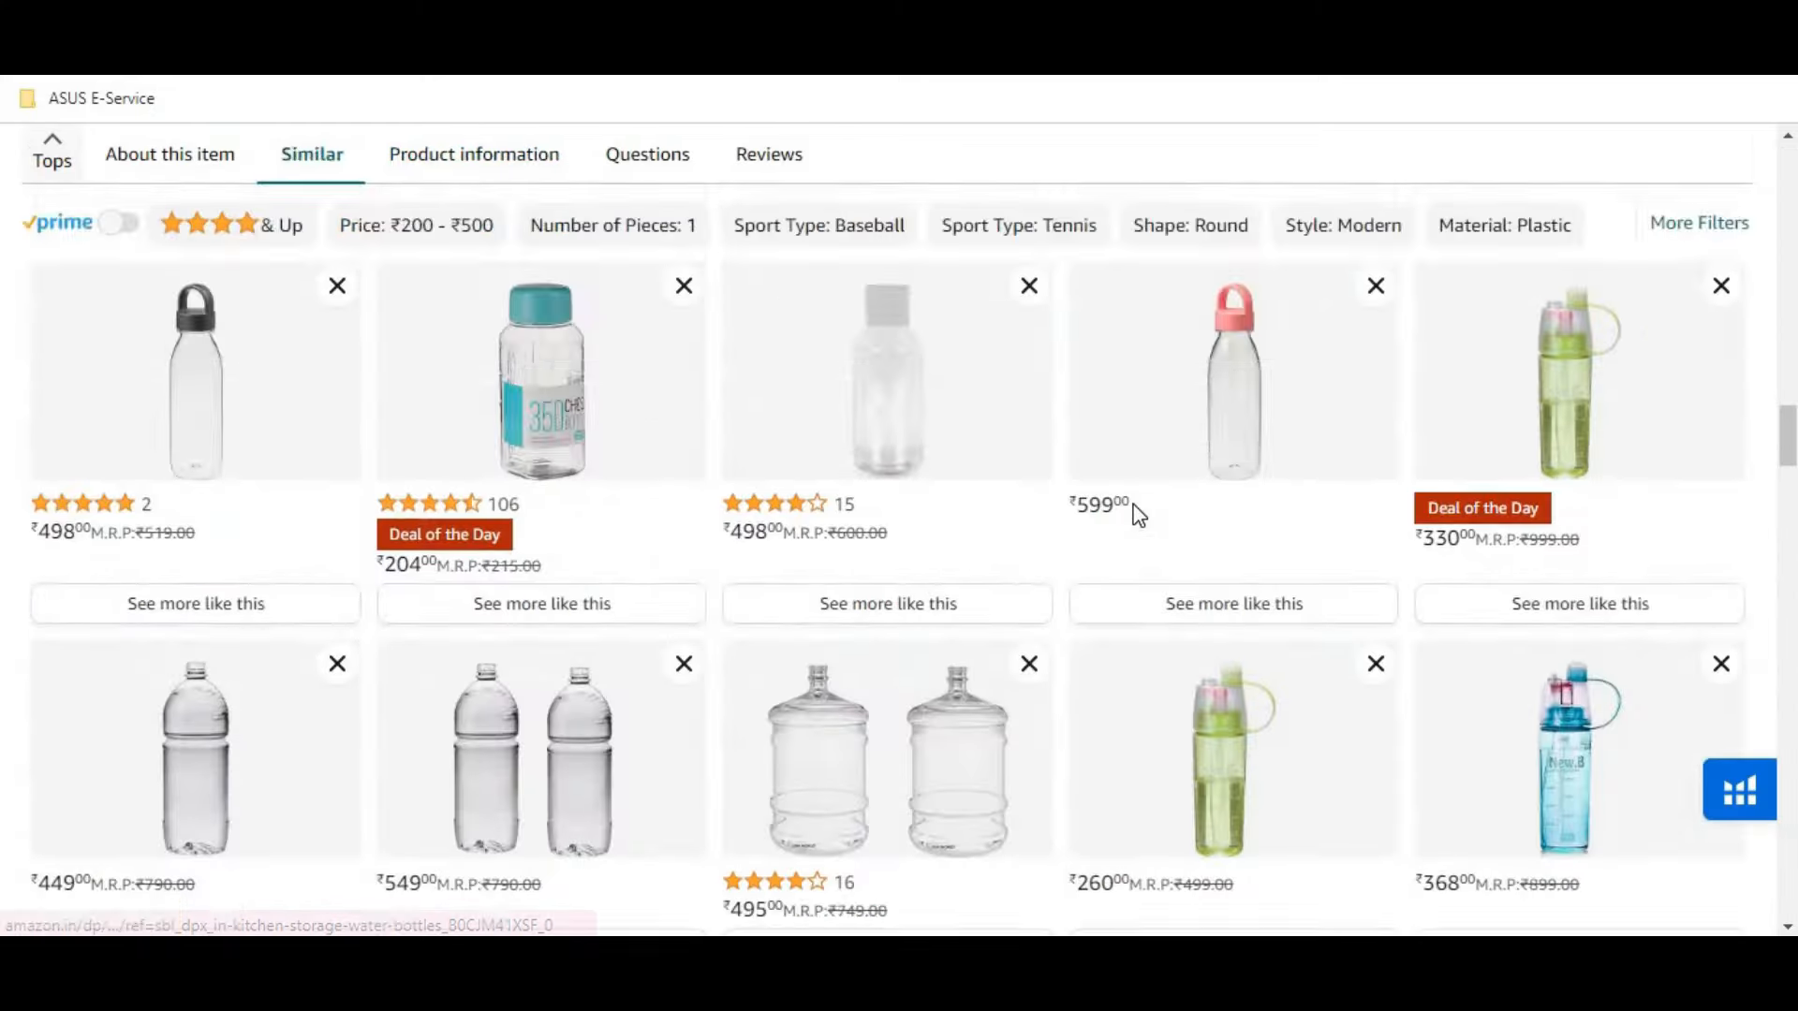
scroll(1132, 503, down, 13)
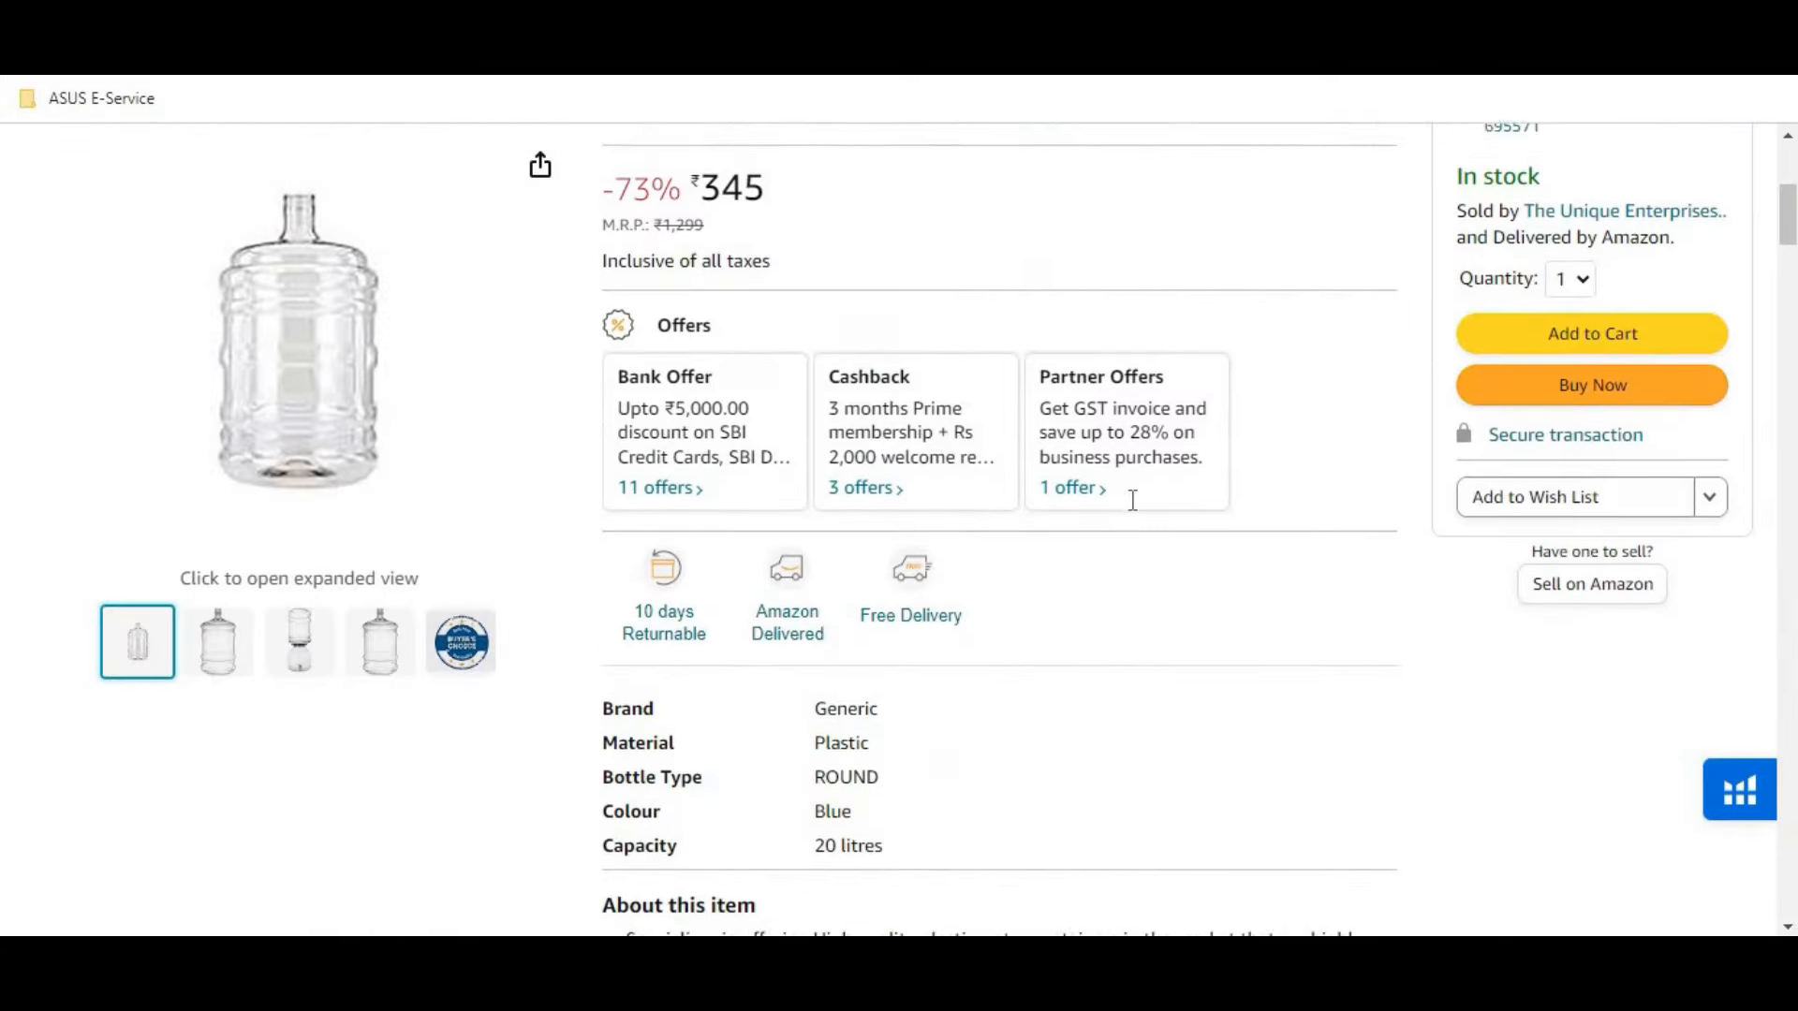
scroll(646, 320, up, 3)
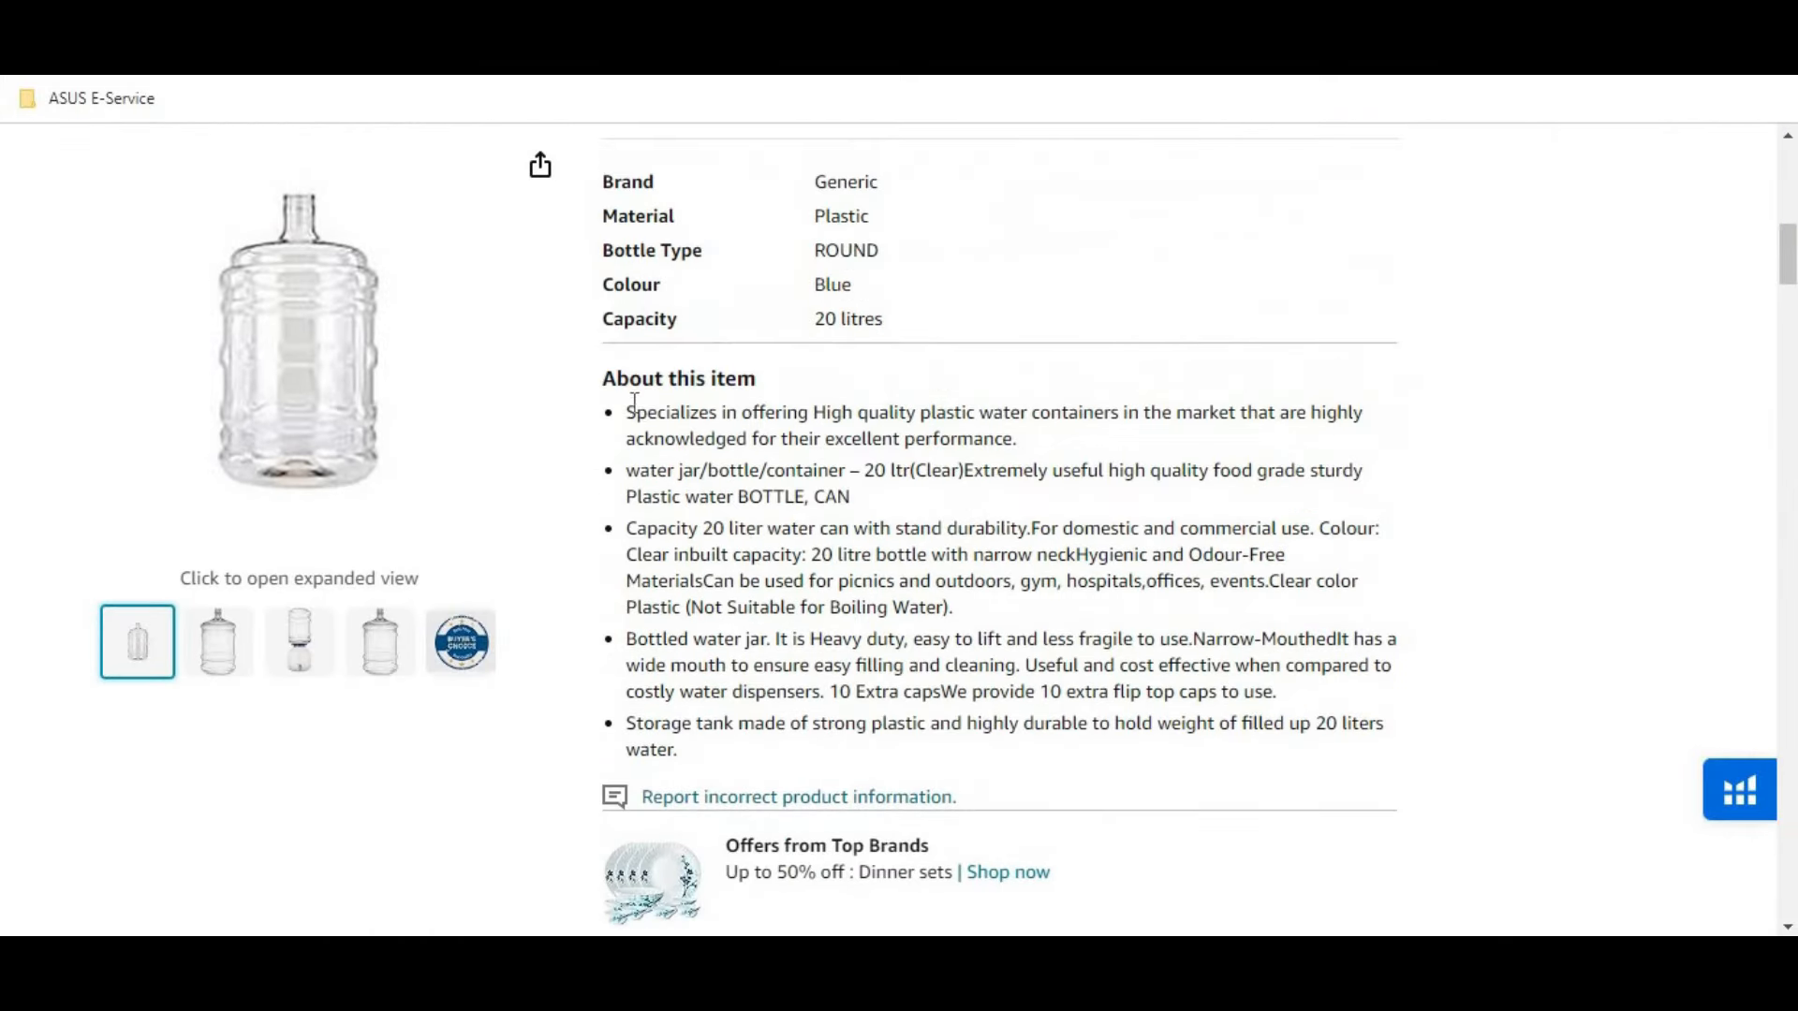
drag(625, 412, 1424, 735)
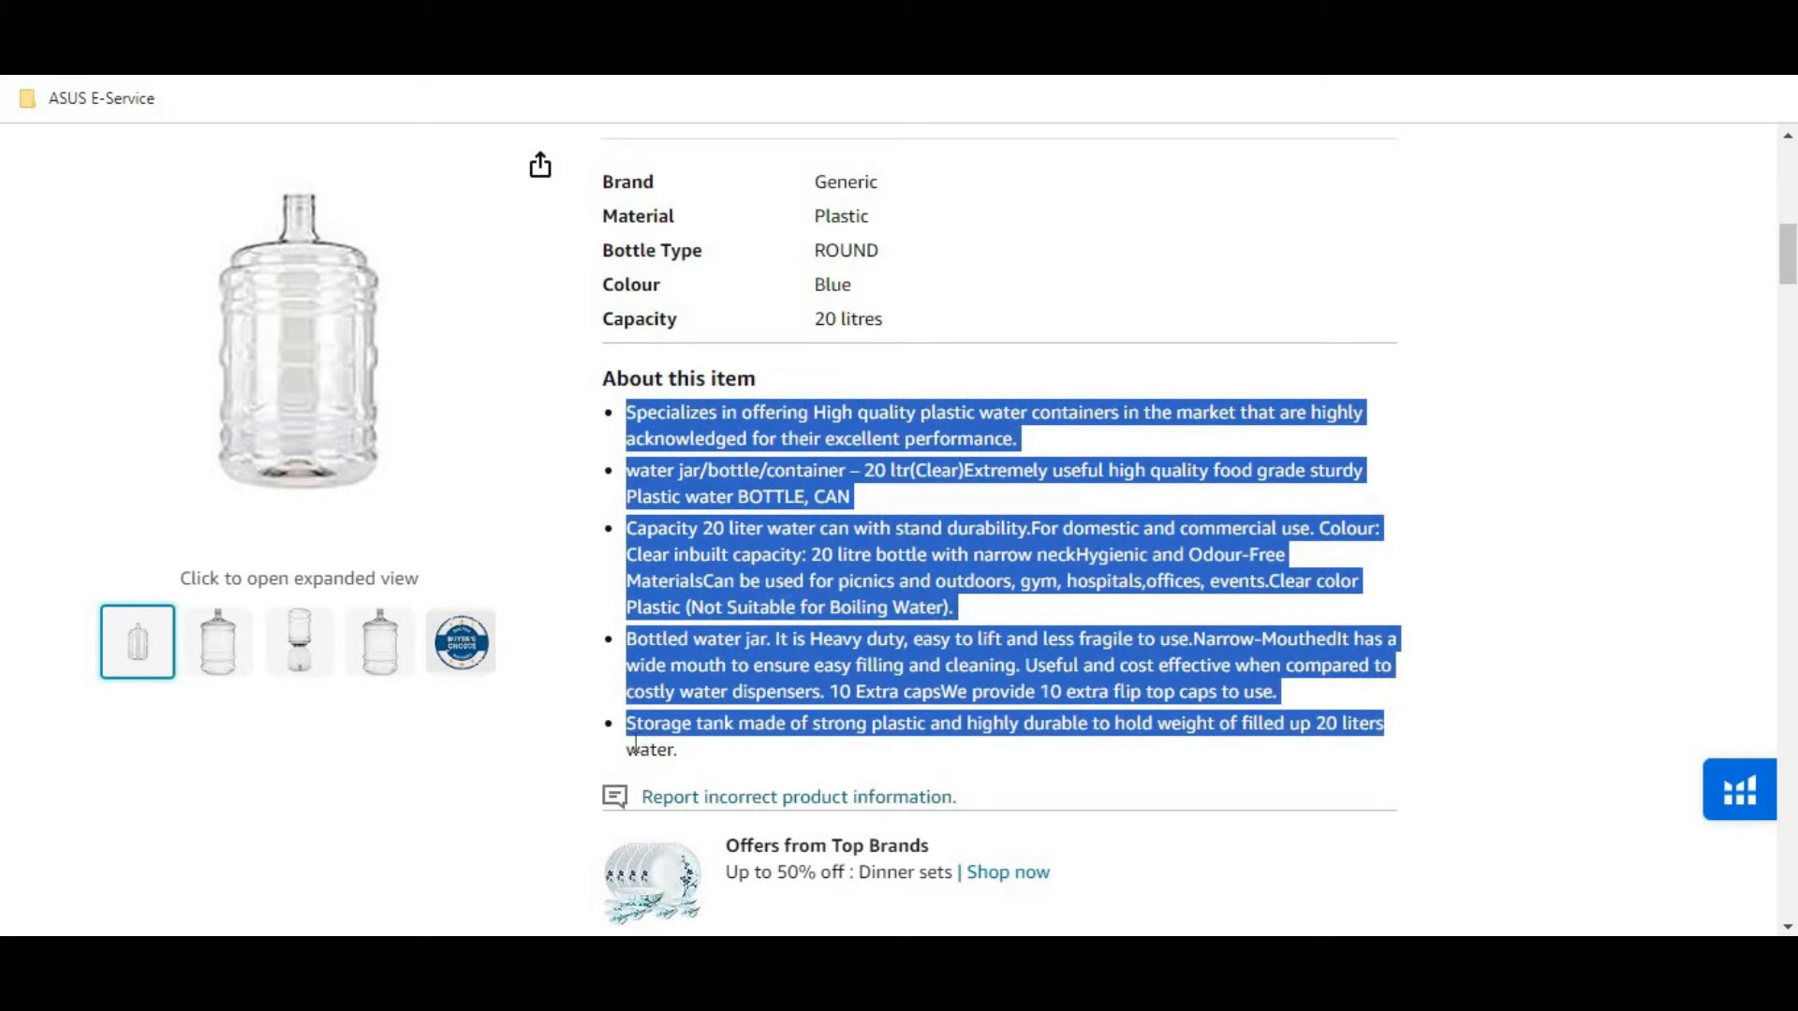
click(698, 421)
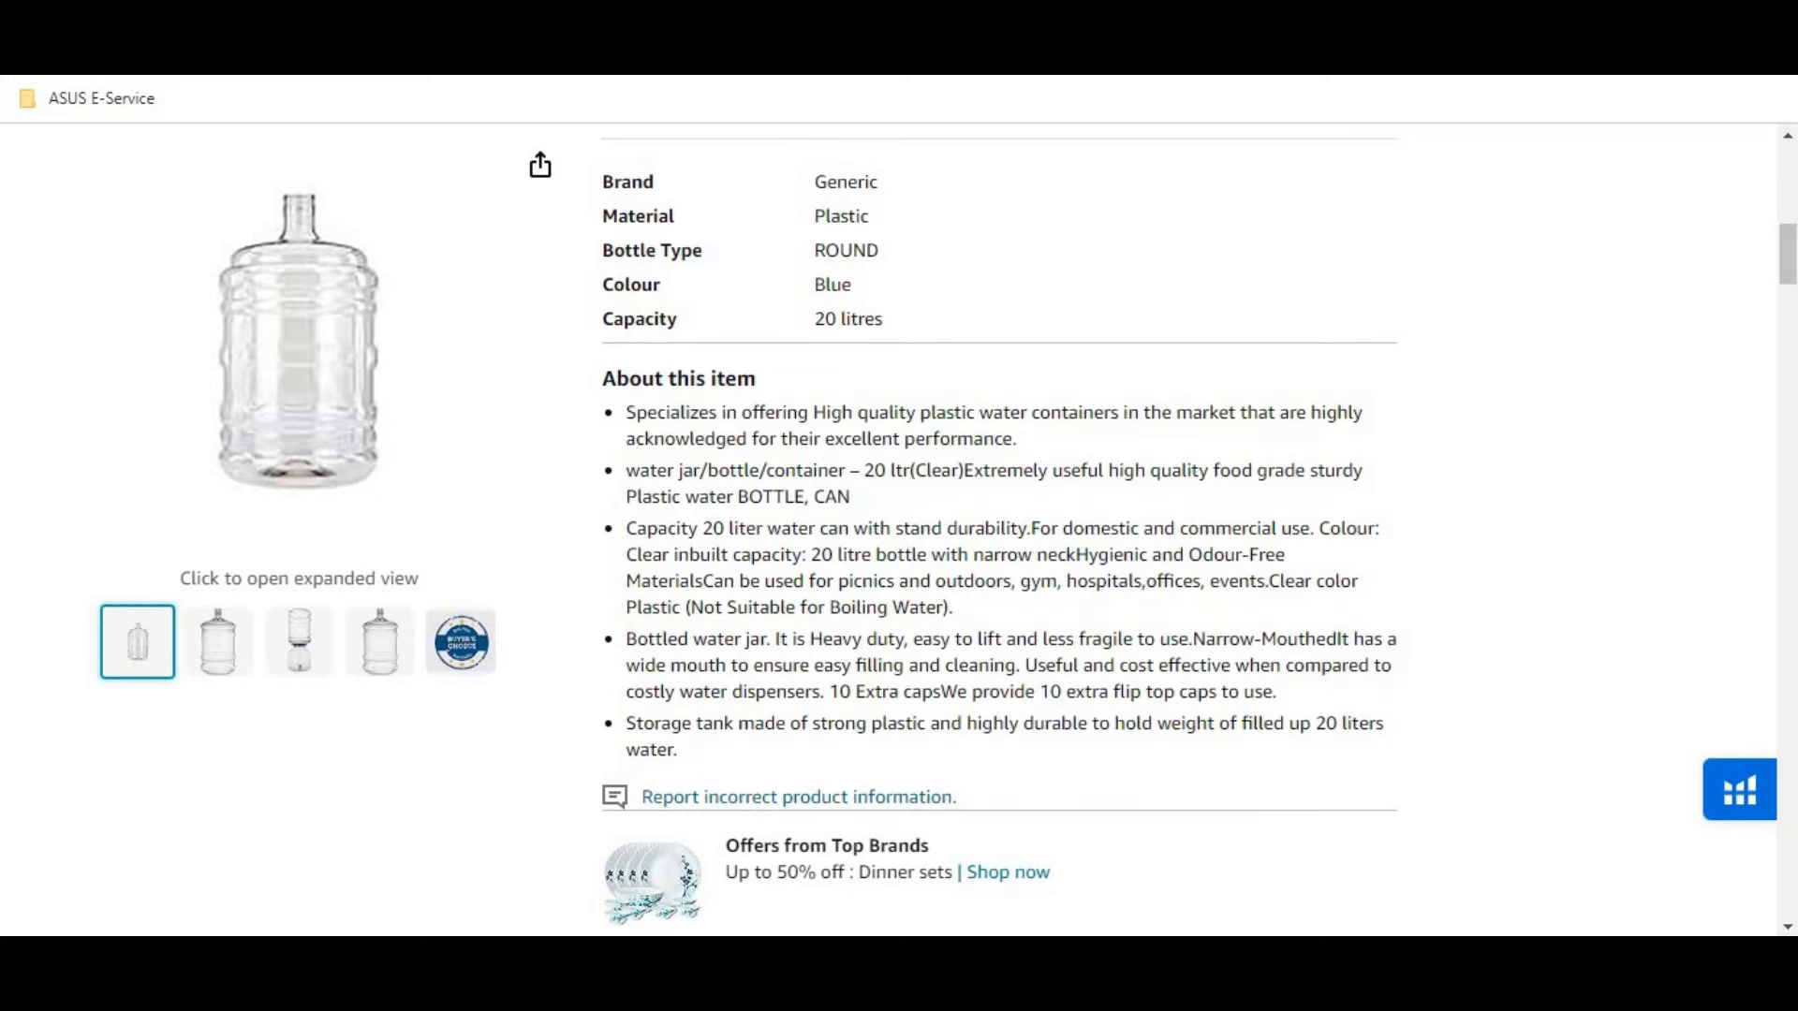
Step: Revisit the Bullet Point field and highlight the first "About this item" bullet on the reference listing for comparison
key(ctrl+Tab)
click(799, 548)
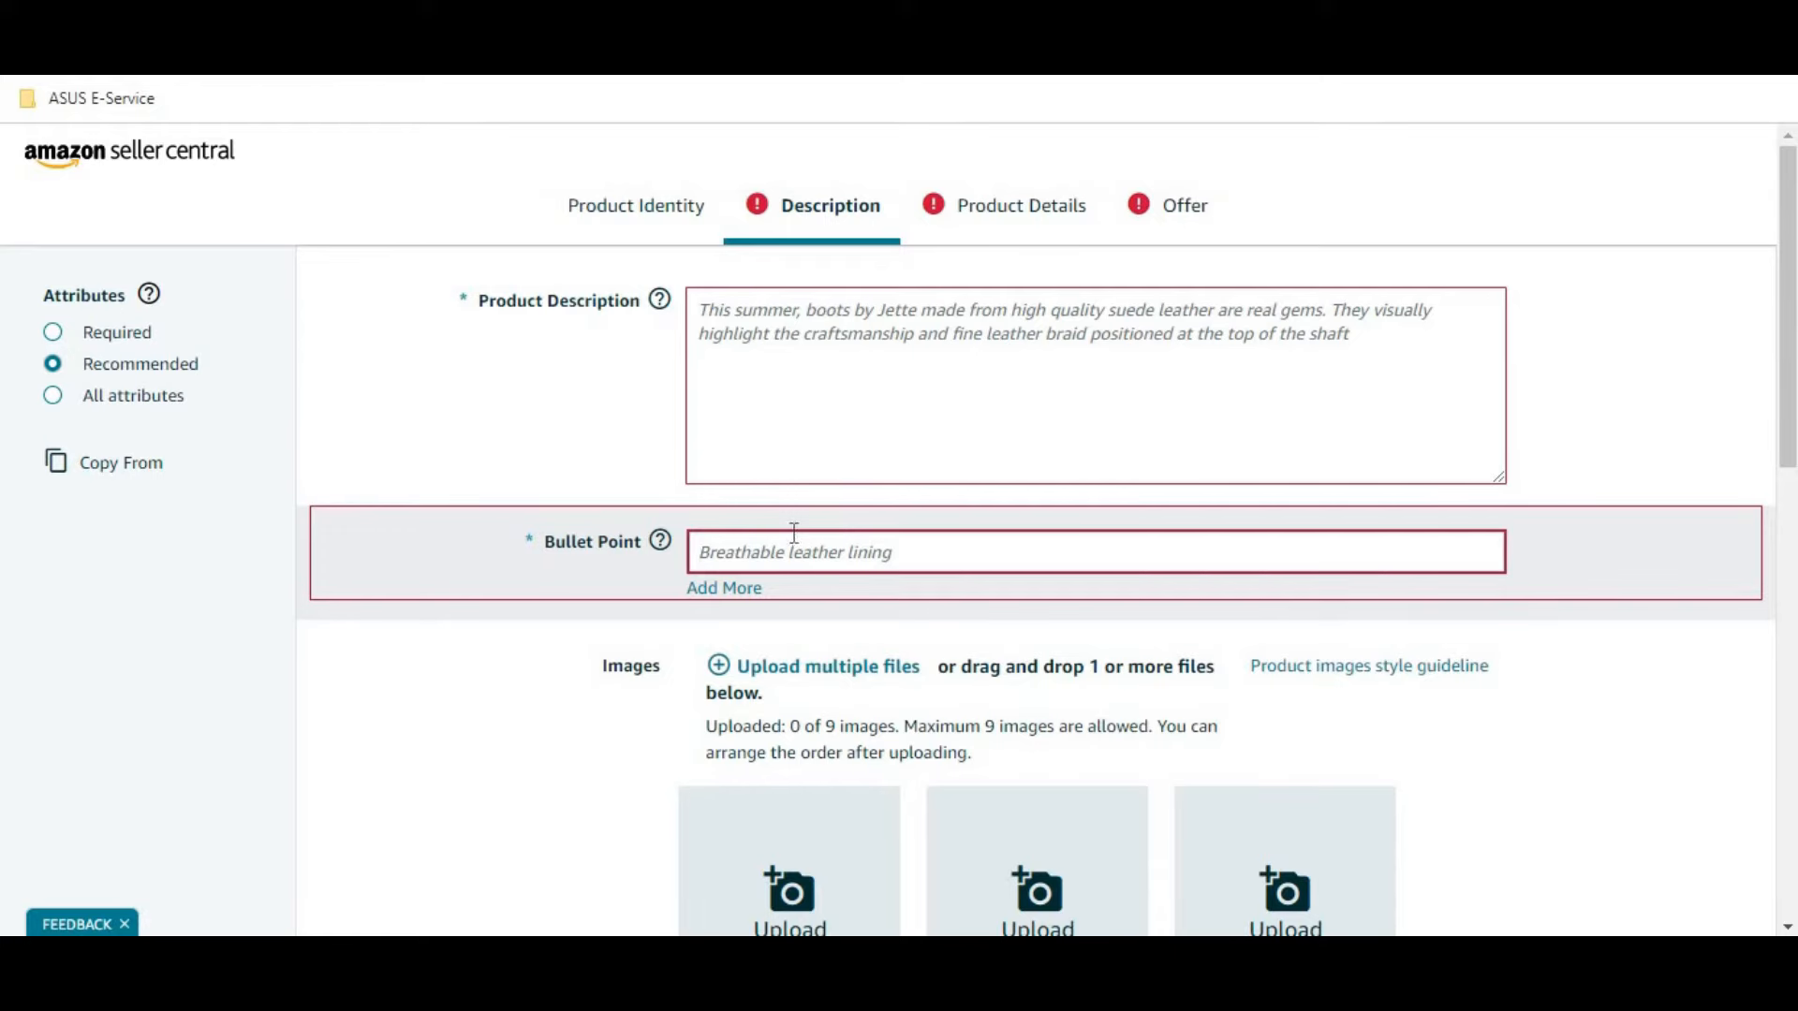
key(ctrl+Tab)
click(630, 403)
shift+click(1246, 436)
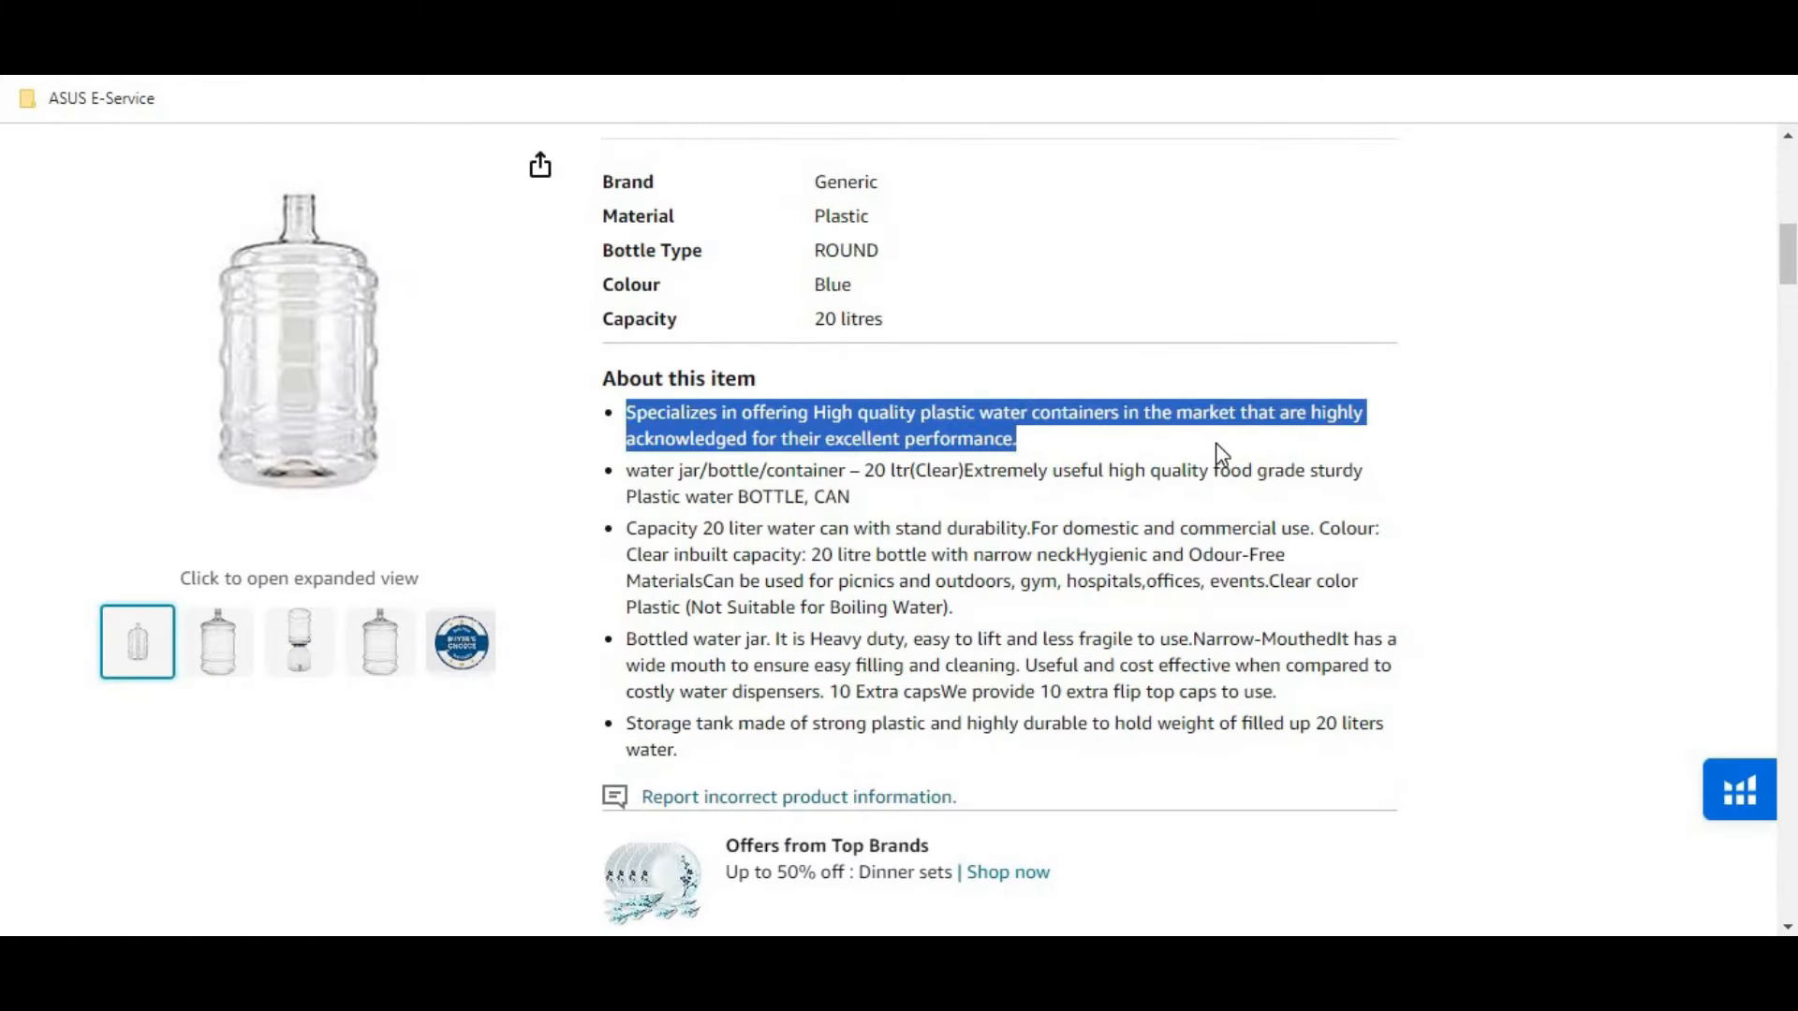
Step: Copy the highlighted first "About this item" bullet from the reference listing into the Bullet Point field
key(ctrl+c)
key(ctrl+Tab)
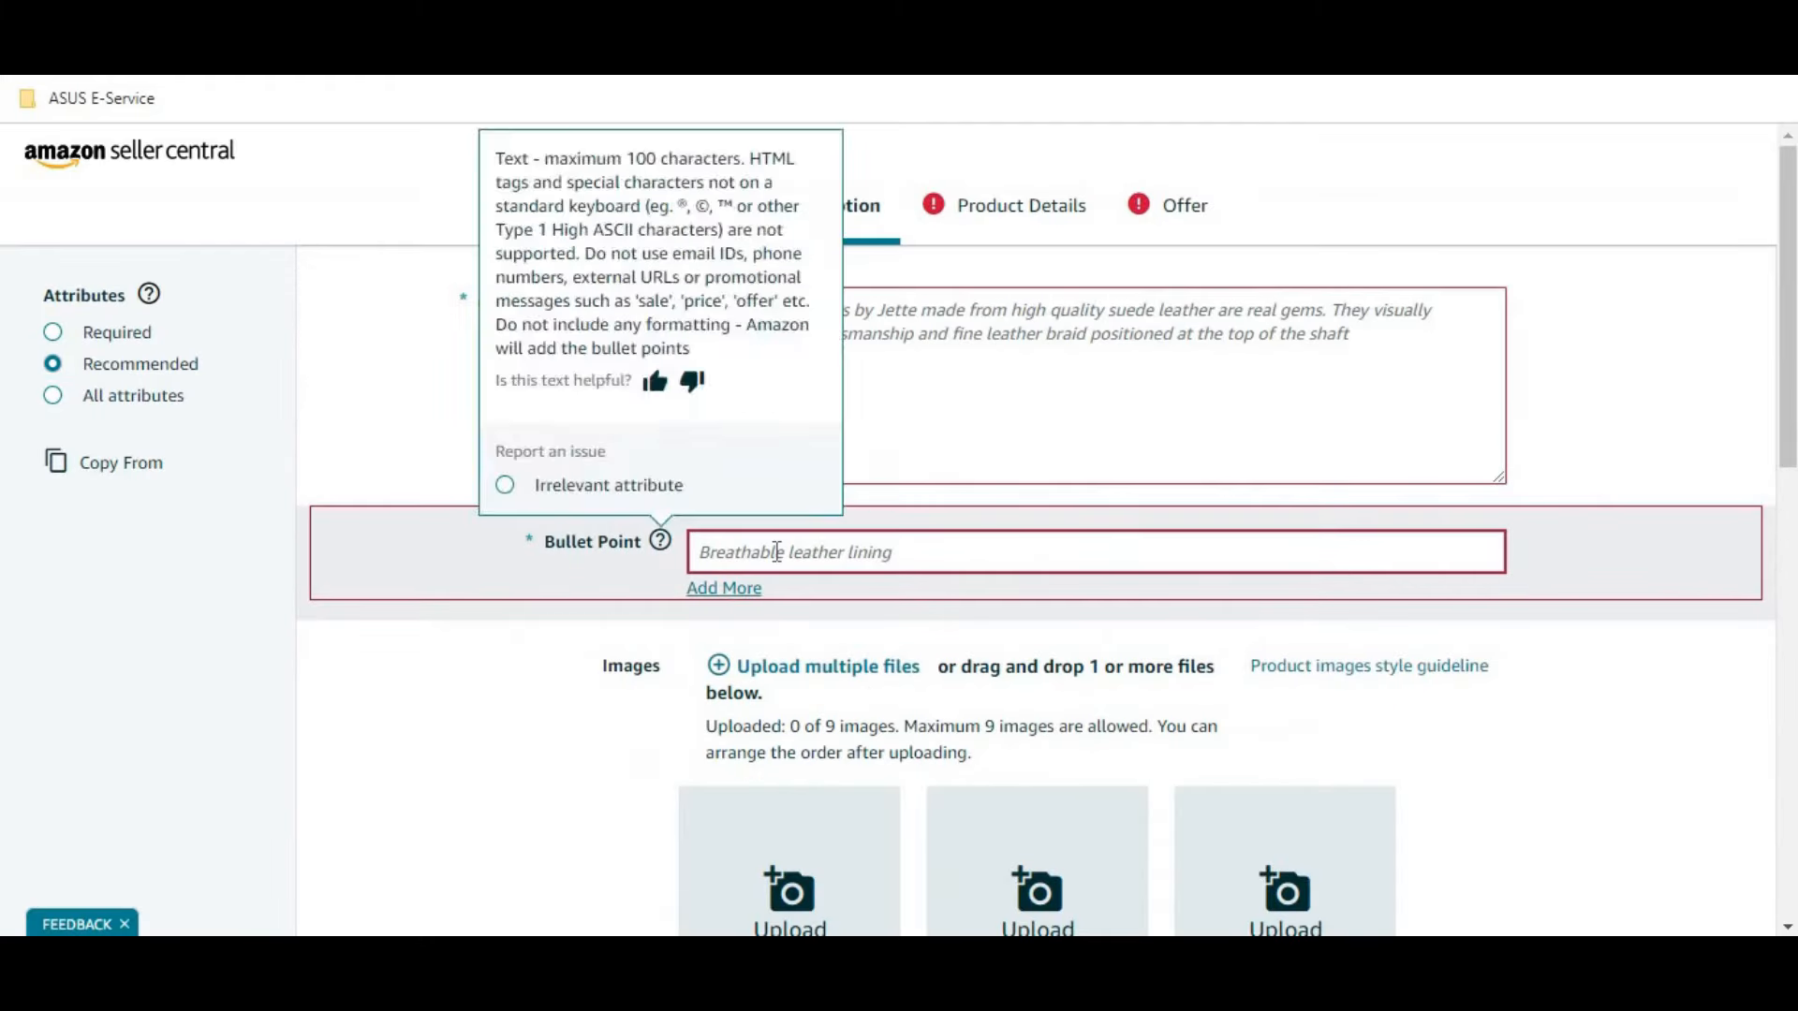
key(ctrl+v)
Step: Add a second bullet point and fill it with the reference listing's "Bottled water jar. It is Heavy duty" bullet
click(723, 588)
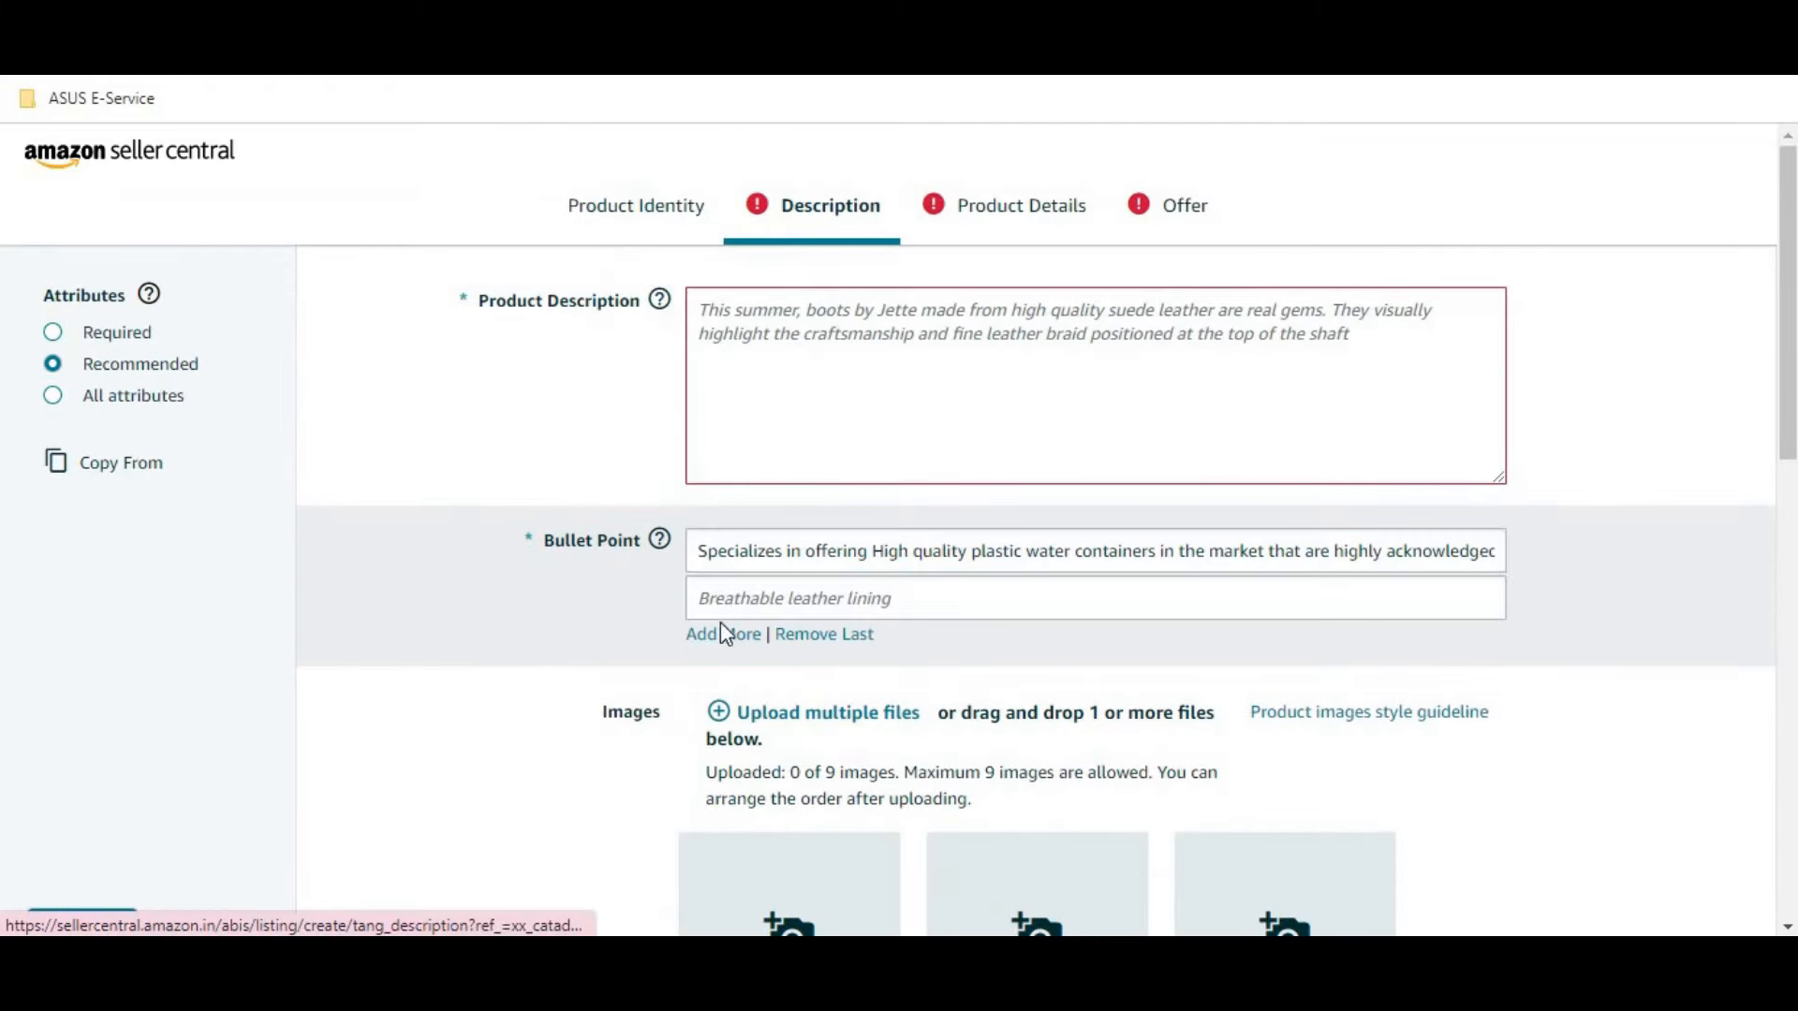
key(ctrl+Tab)
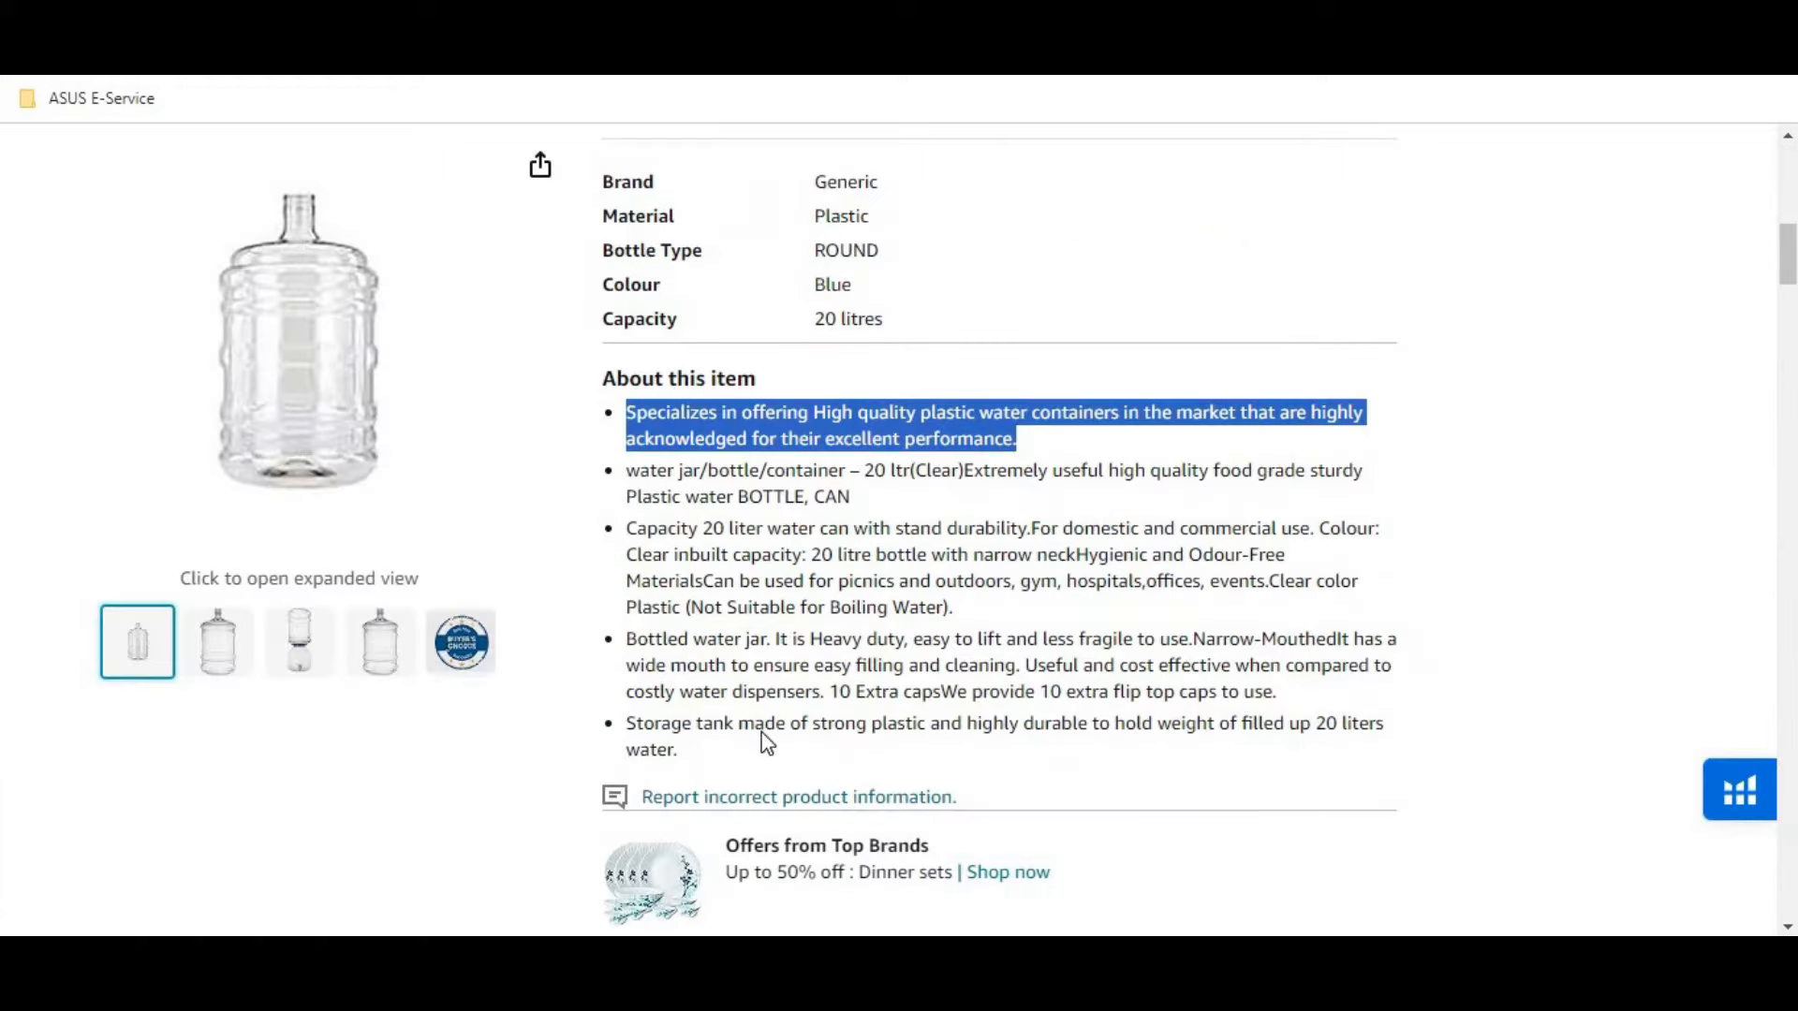
drag(626, 640, 1316, 695)
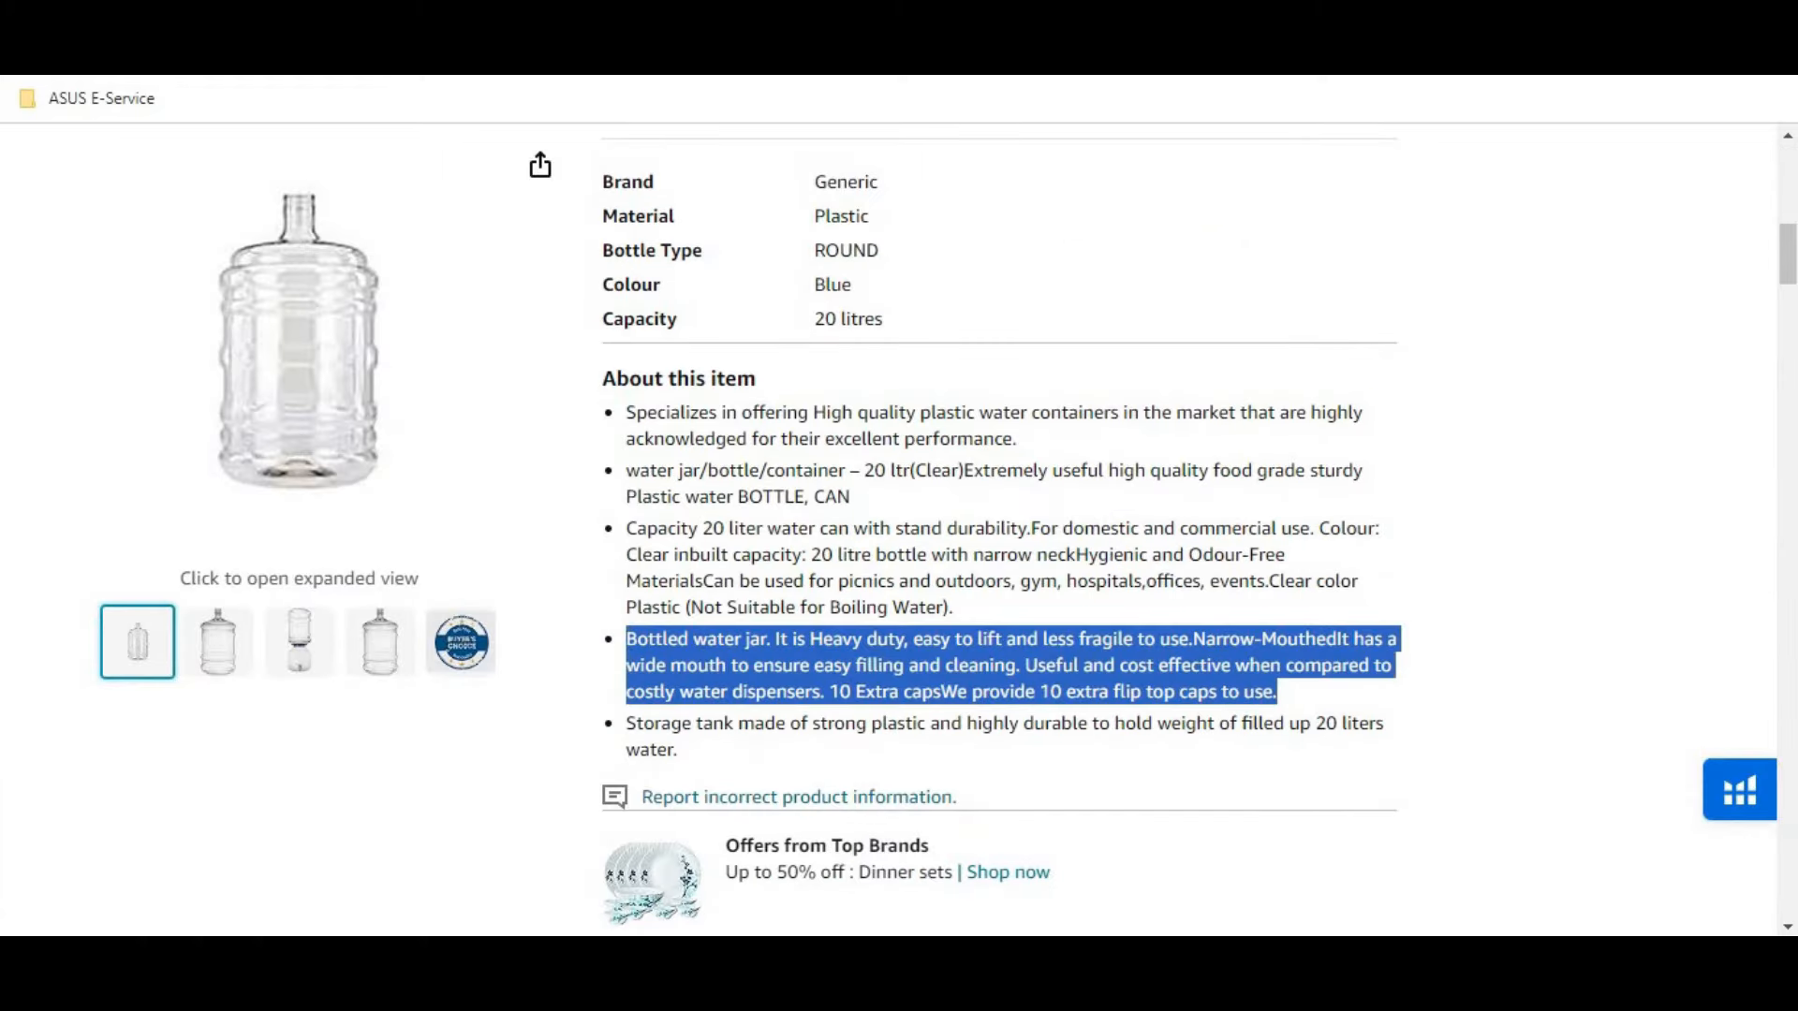
key(ctrl+Tab)
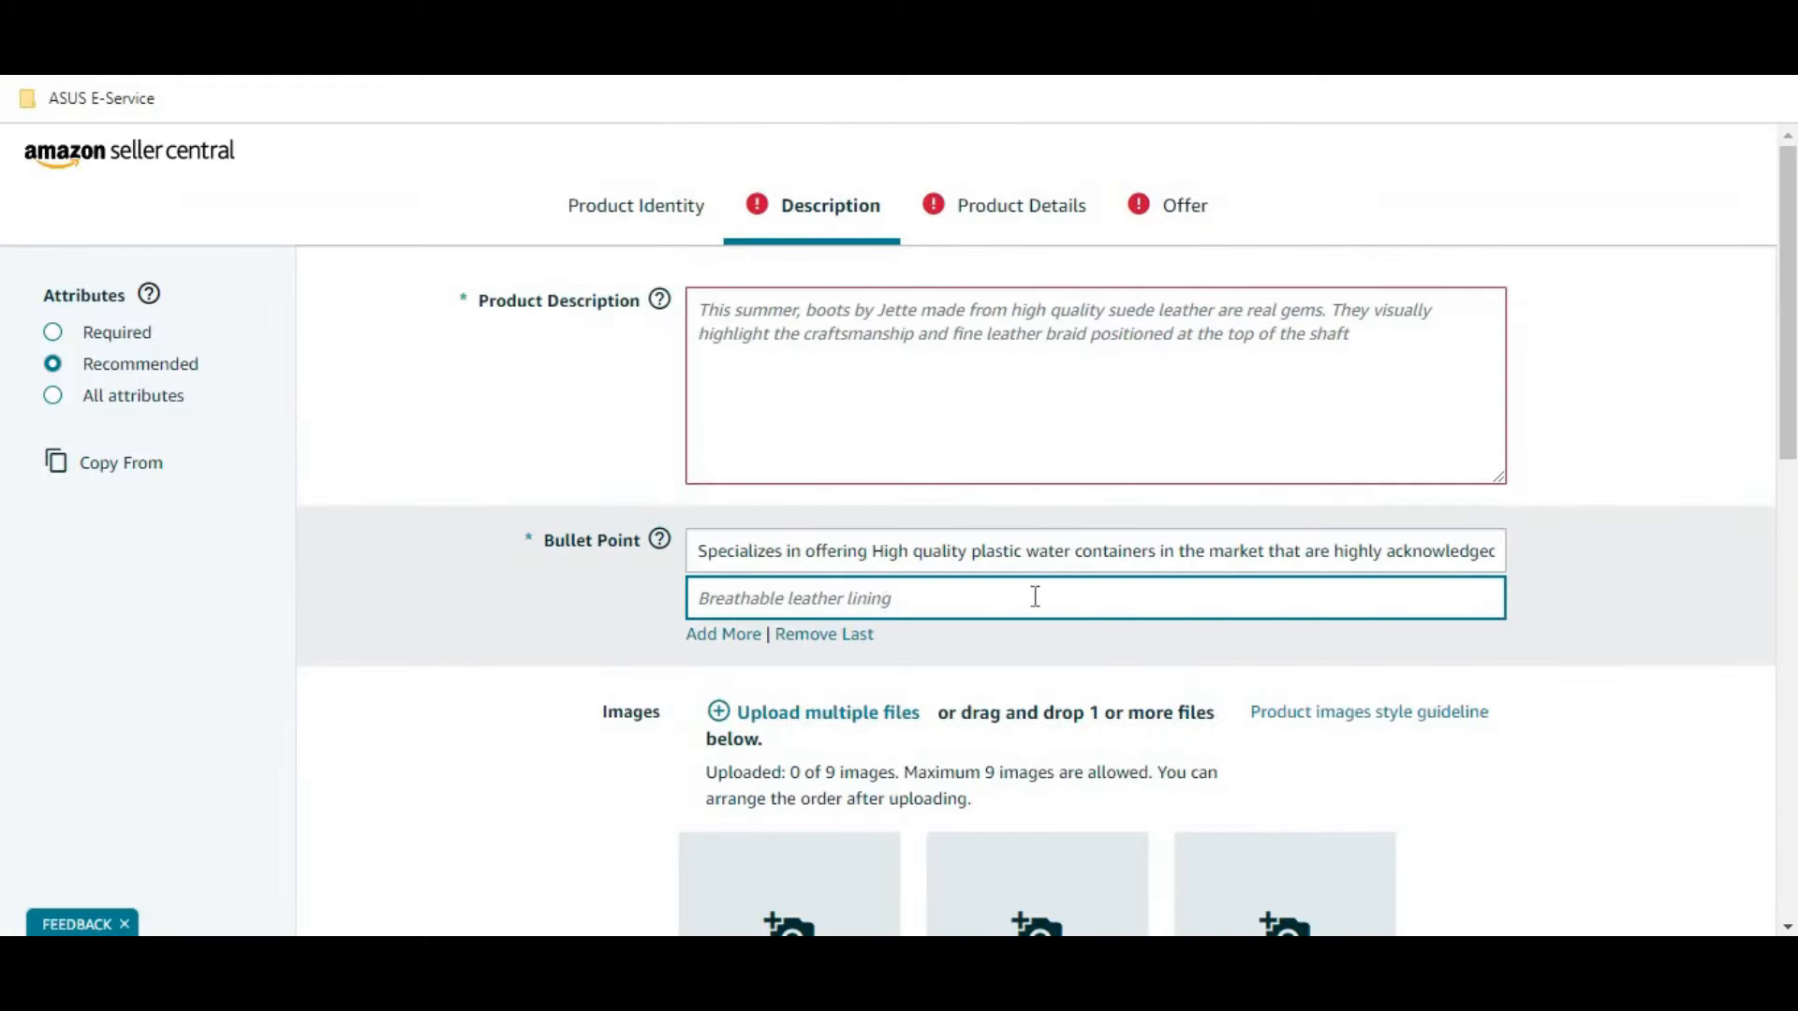
key(ctrl+v)
Step: Copy the full product description text from the reference listing into the Product Description field
key(ctrl+Tab)
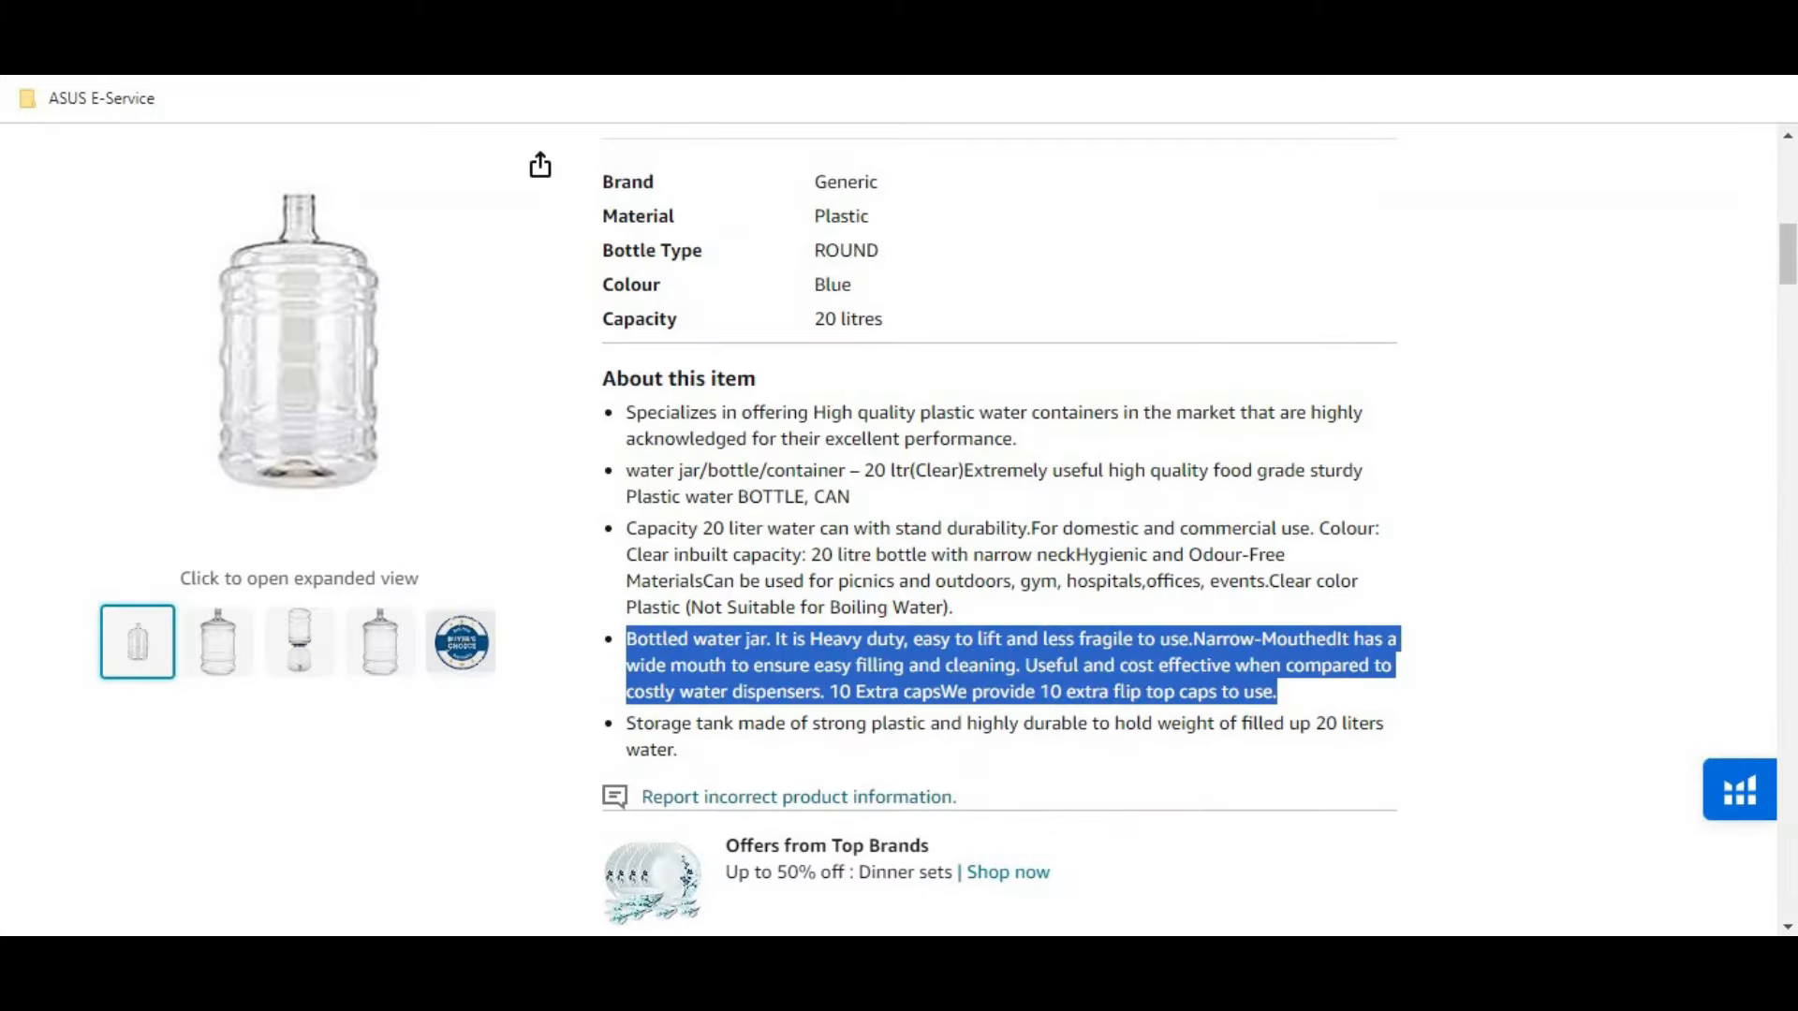
scroll(976, 681, down, 20)
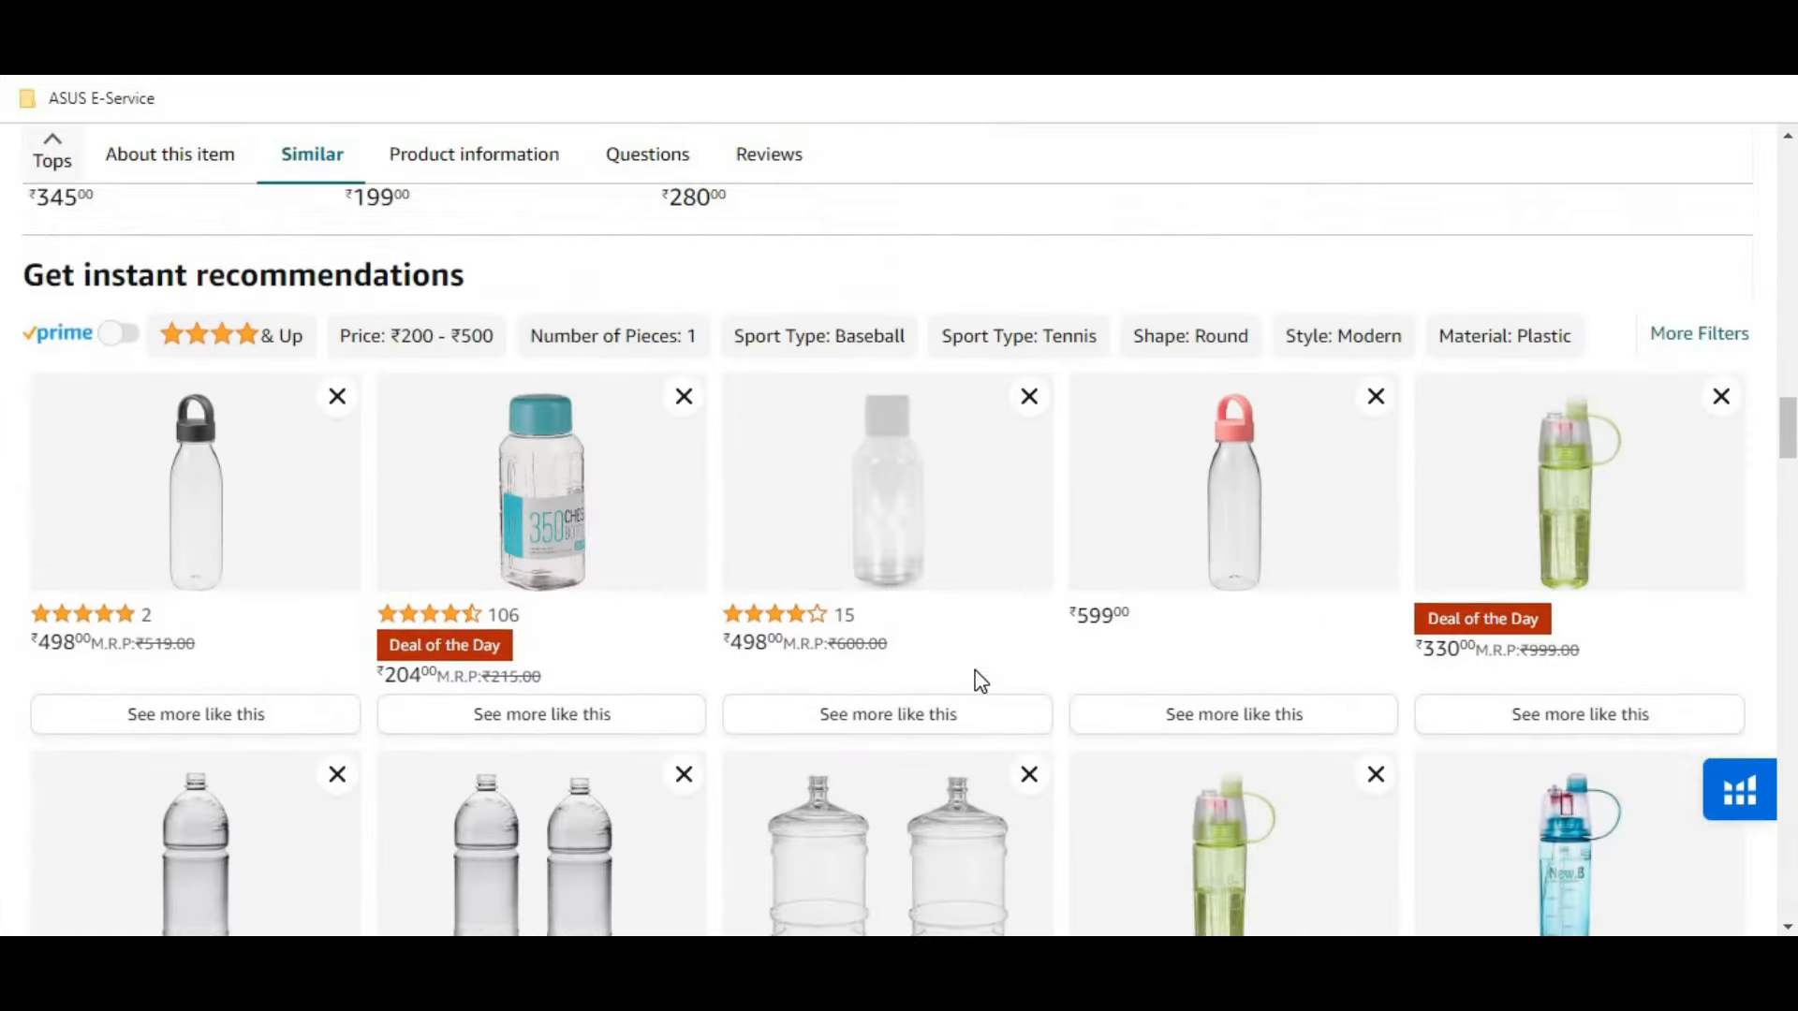
scroll(977, 681, down, 15)
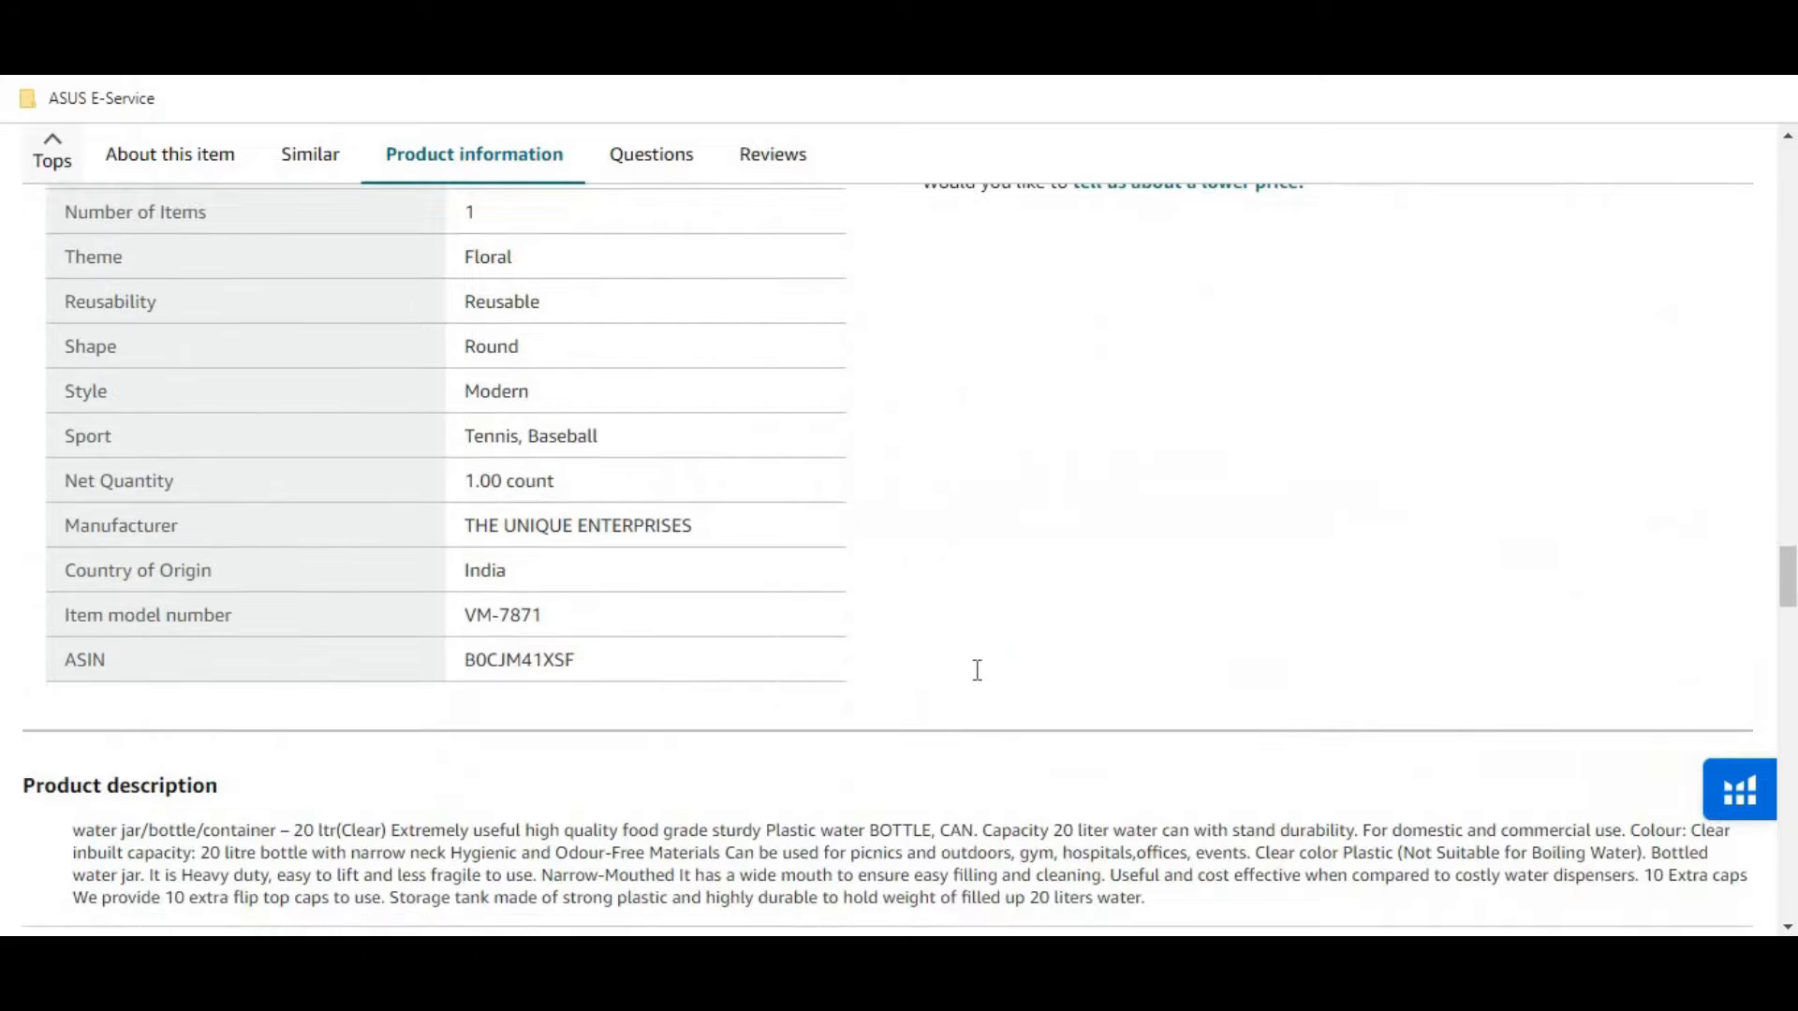
drag(75, 433, 1105, 501)
click(253, 14)
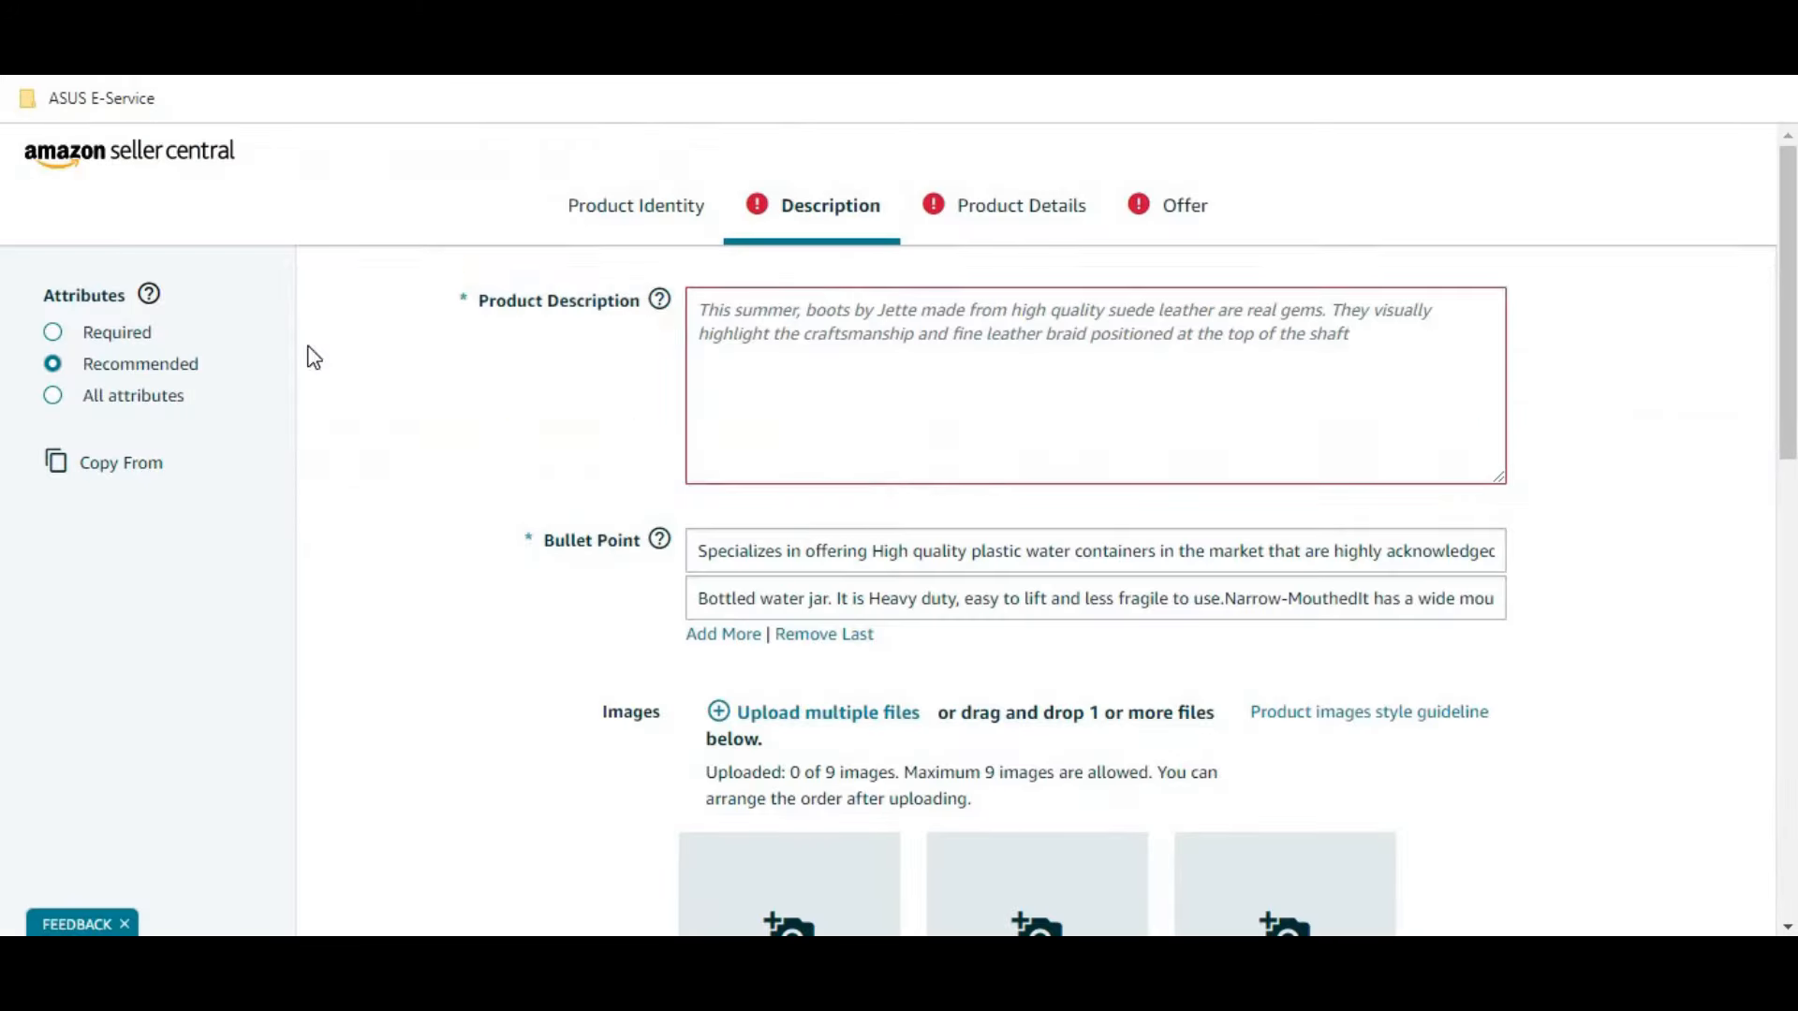
click(857, 345)
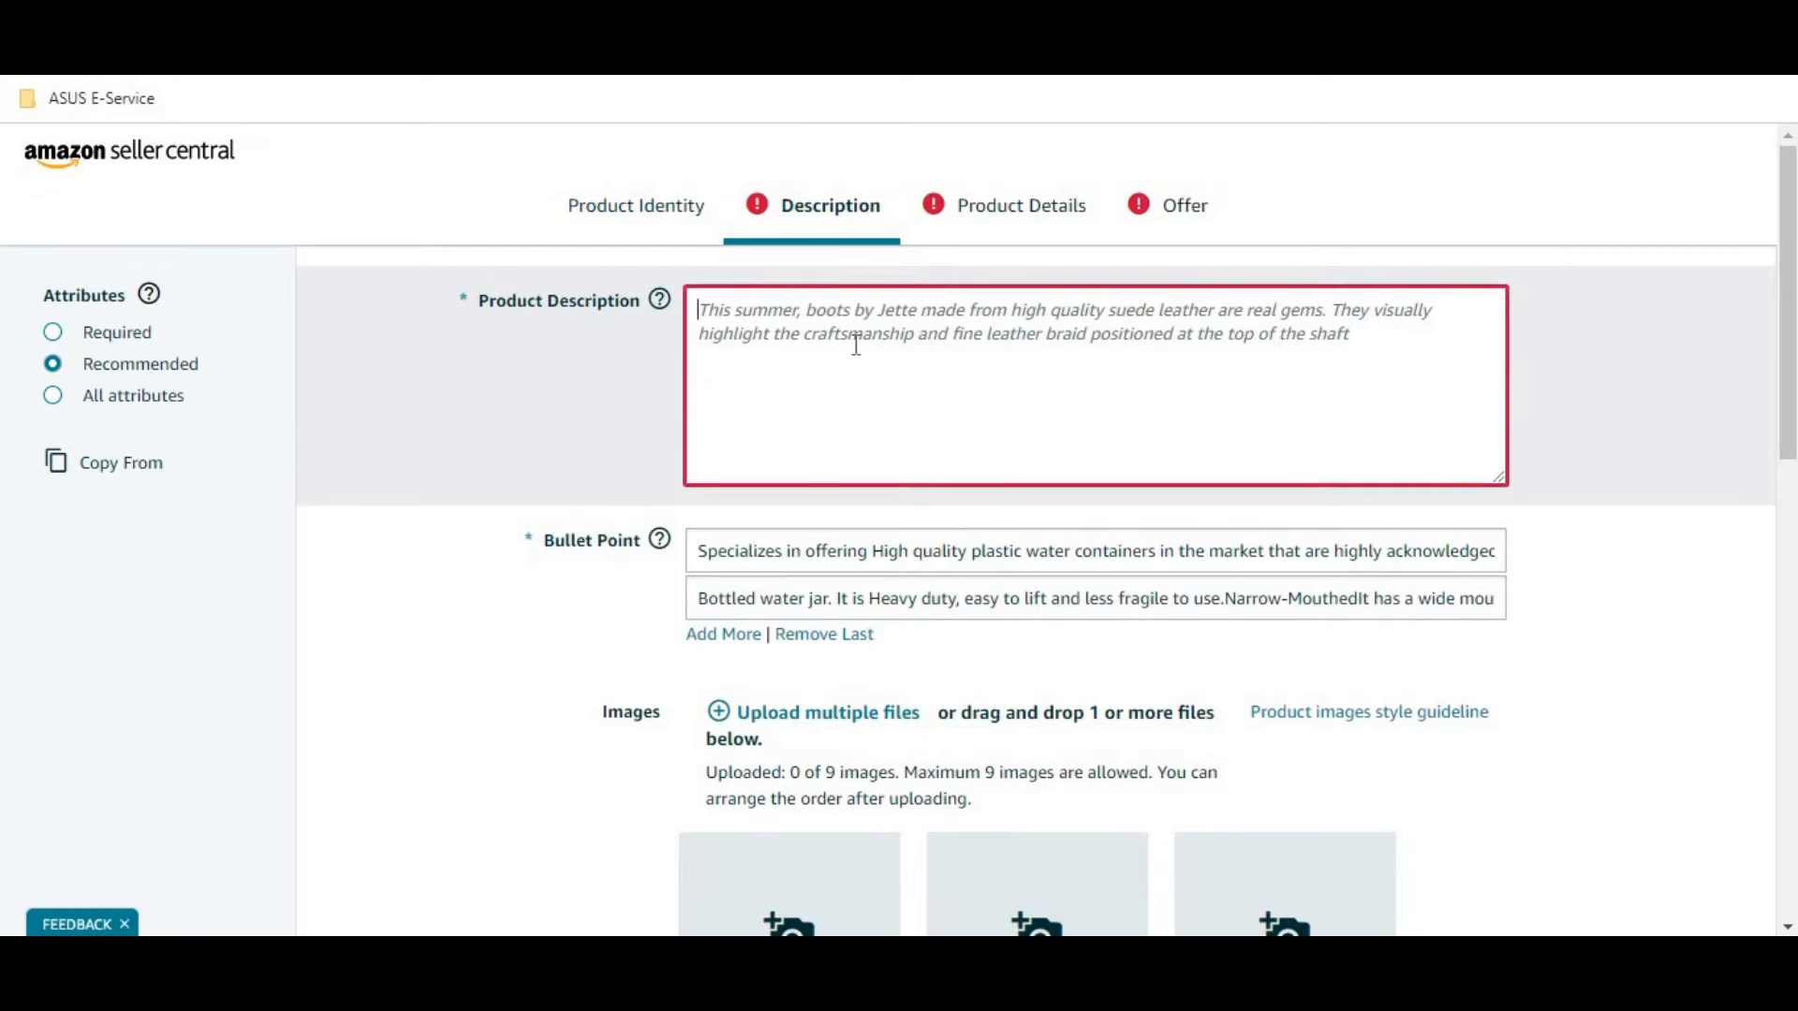
key(ctrl+v)
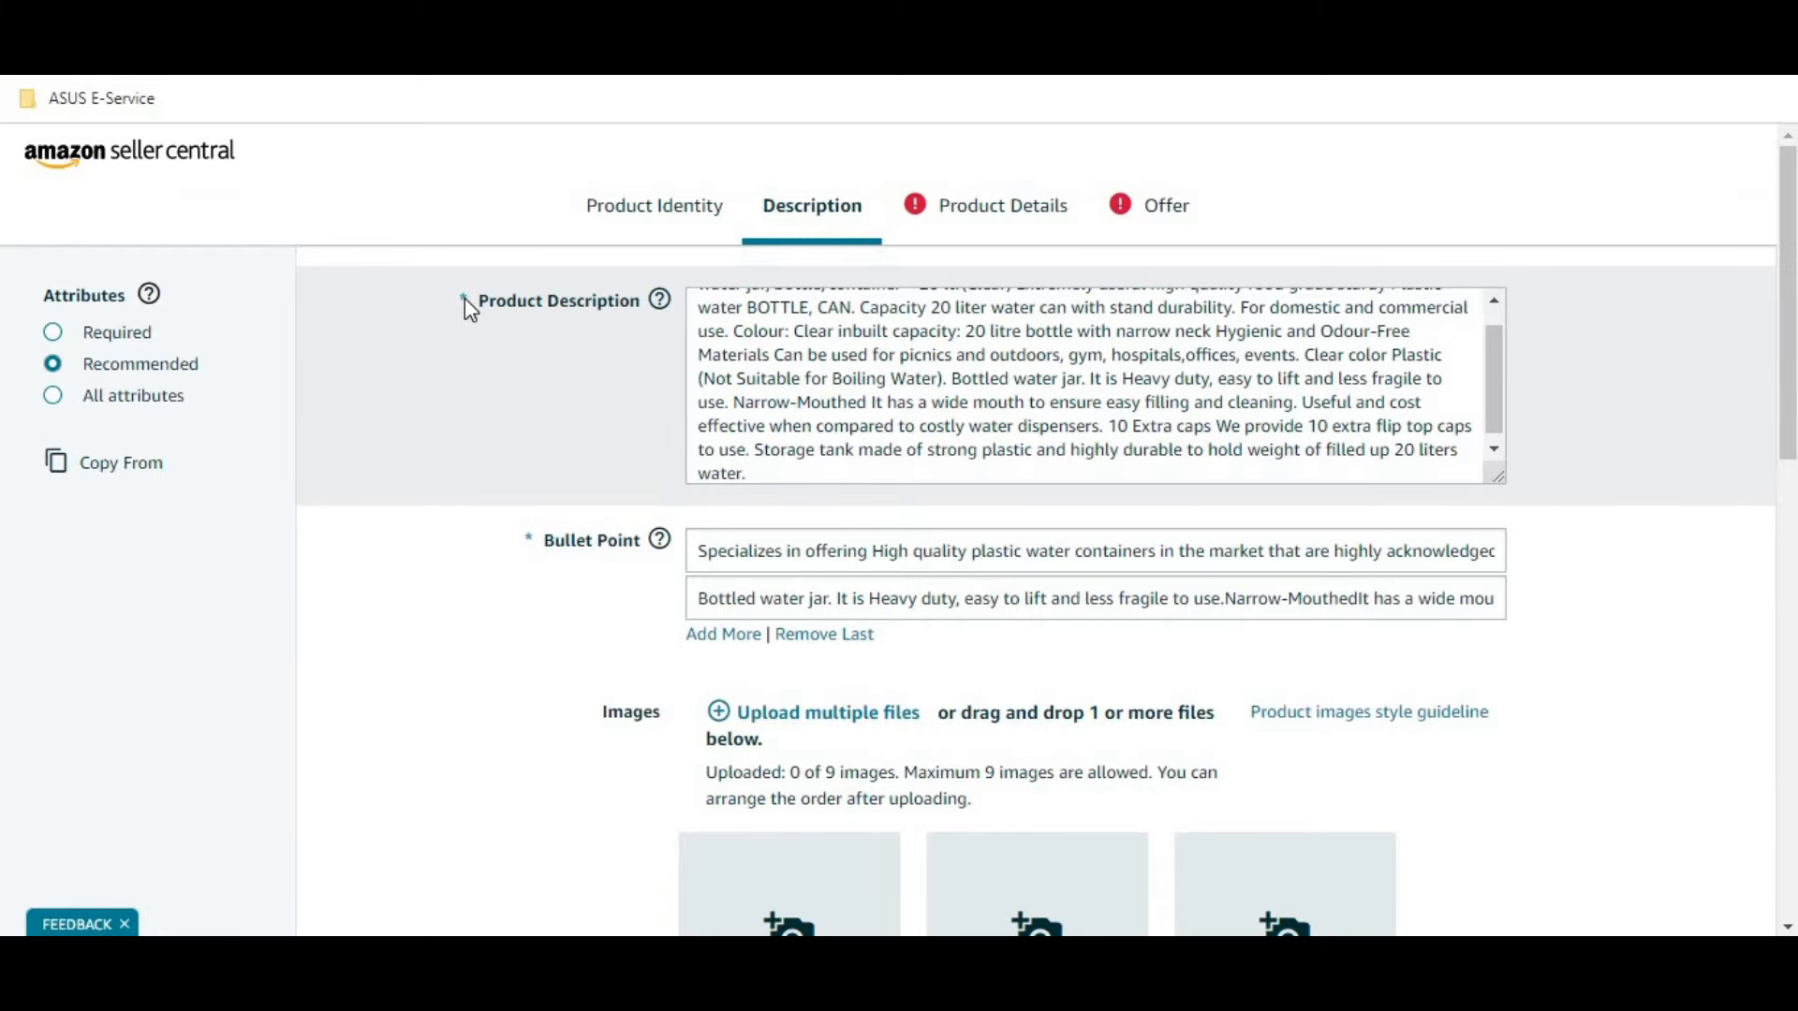
Step: Upload the waterbottle file as the MAIN product image of the listing
scroll(655, 421, down, 2)
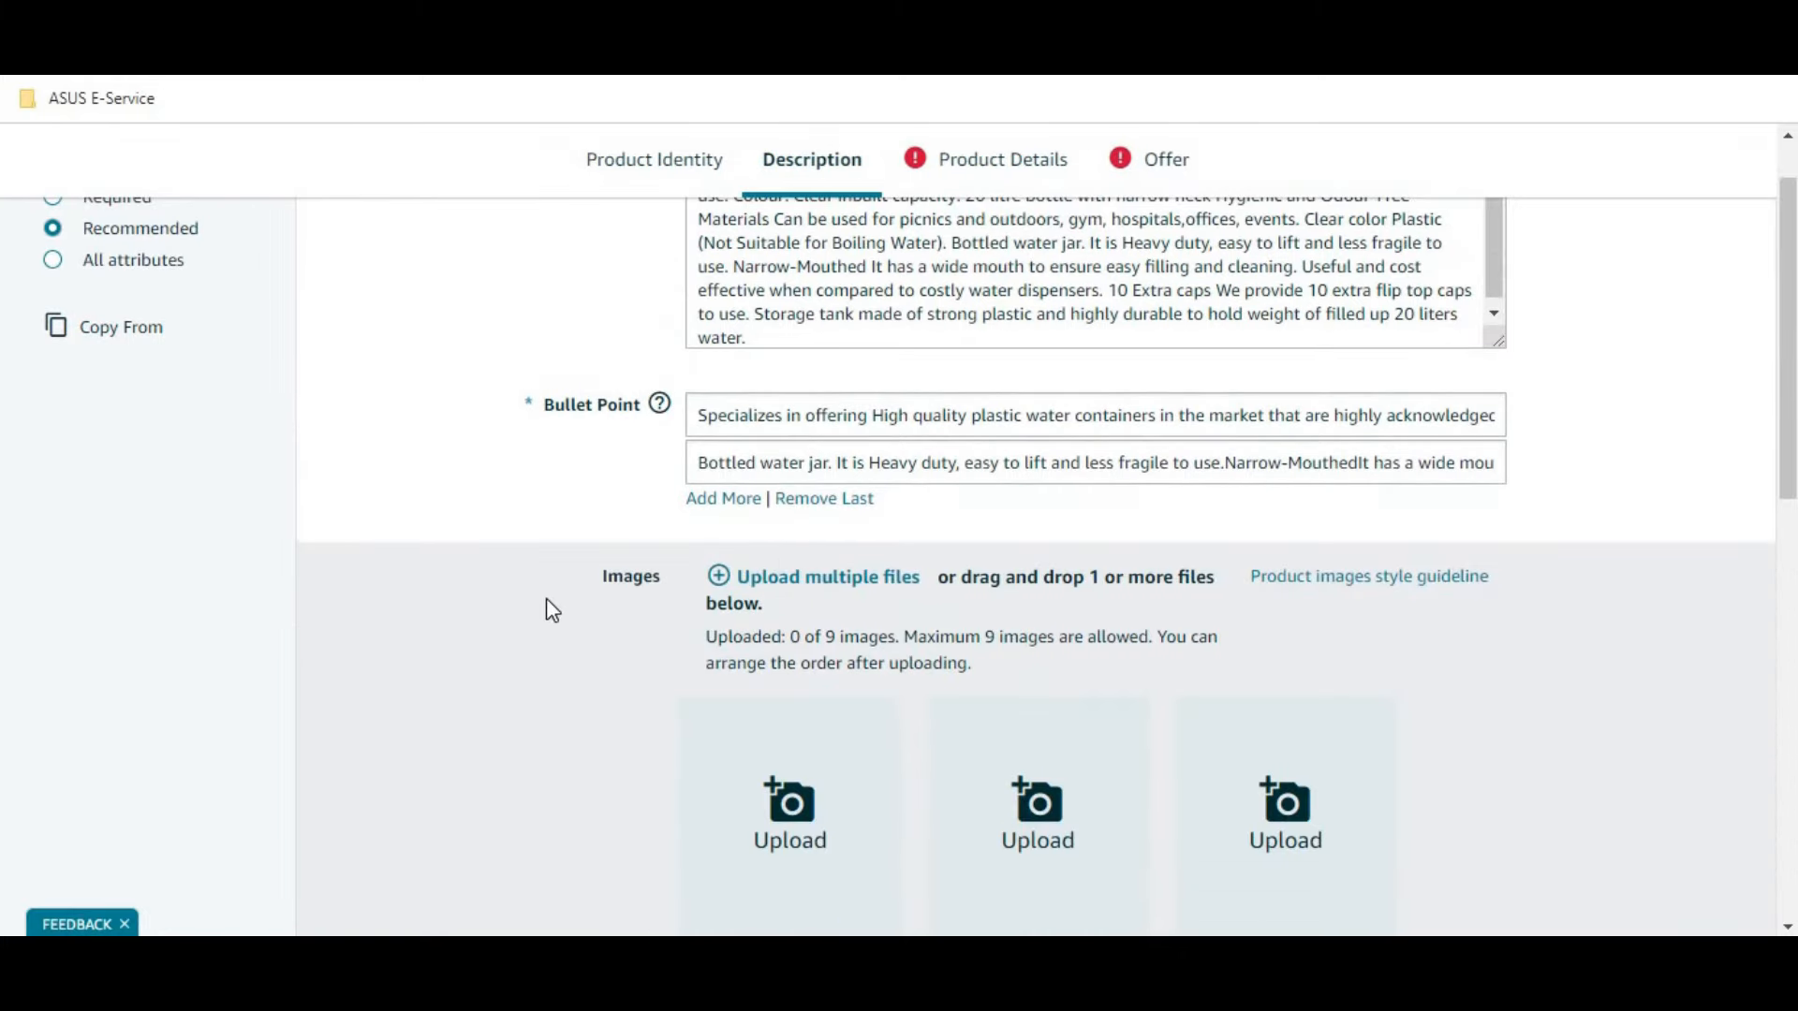
scroll(550, 609, down, 1)
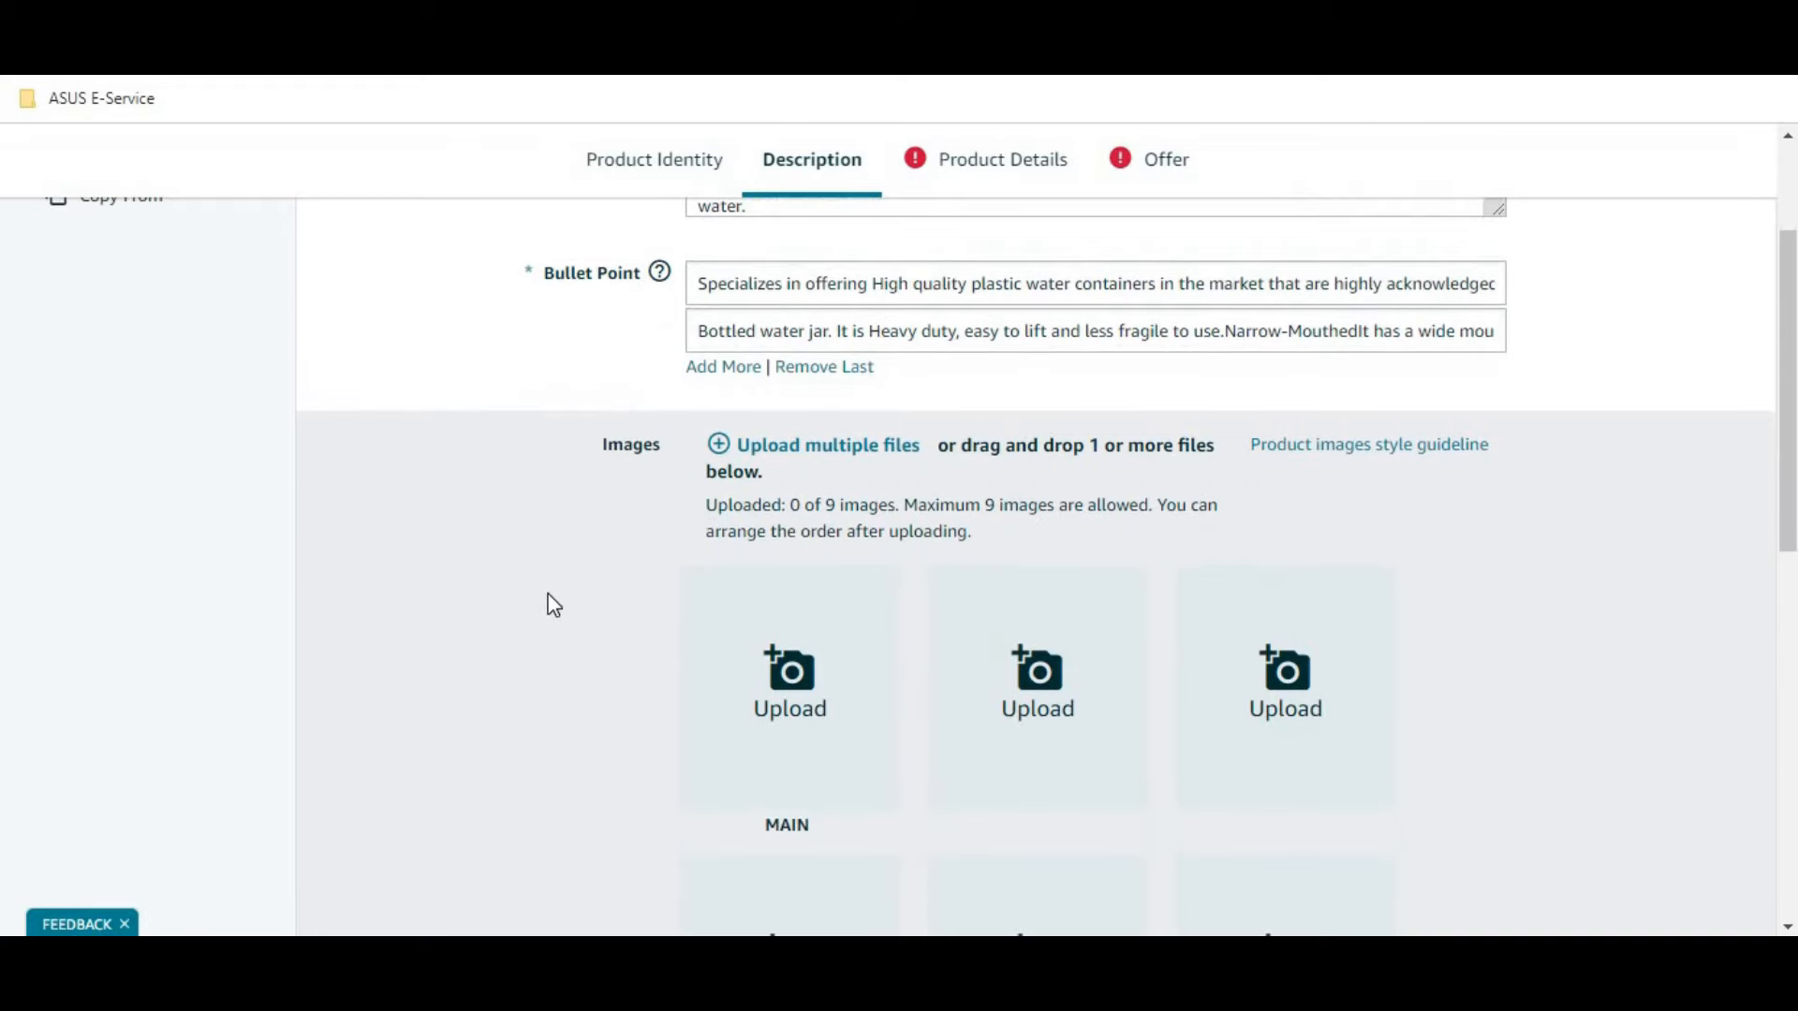
scroll(561, 604, down, 1)
scroll(777, 538, down, 1)
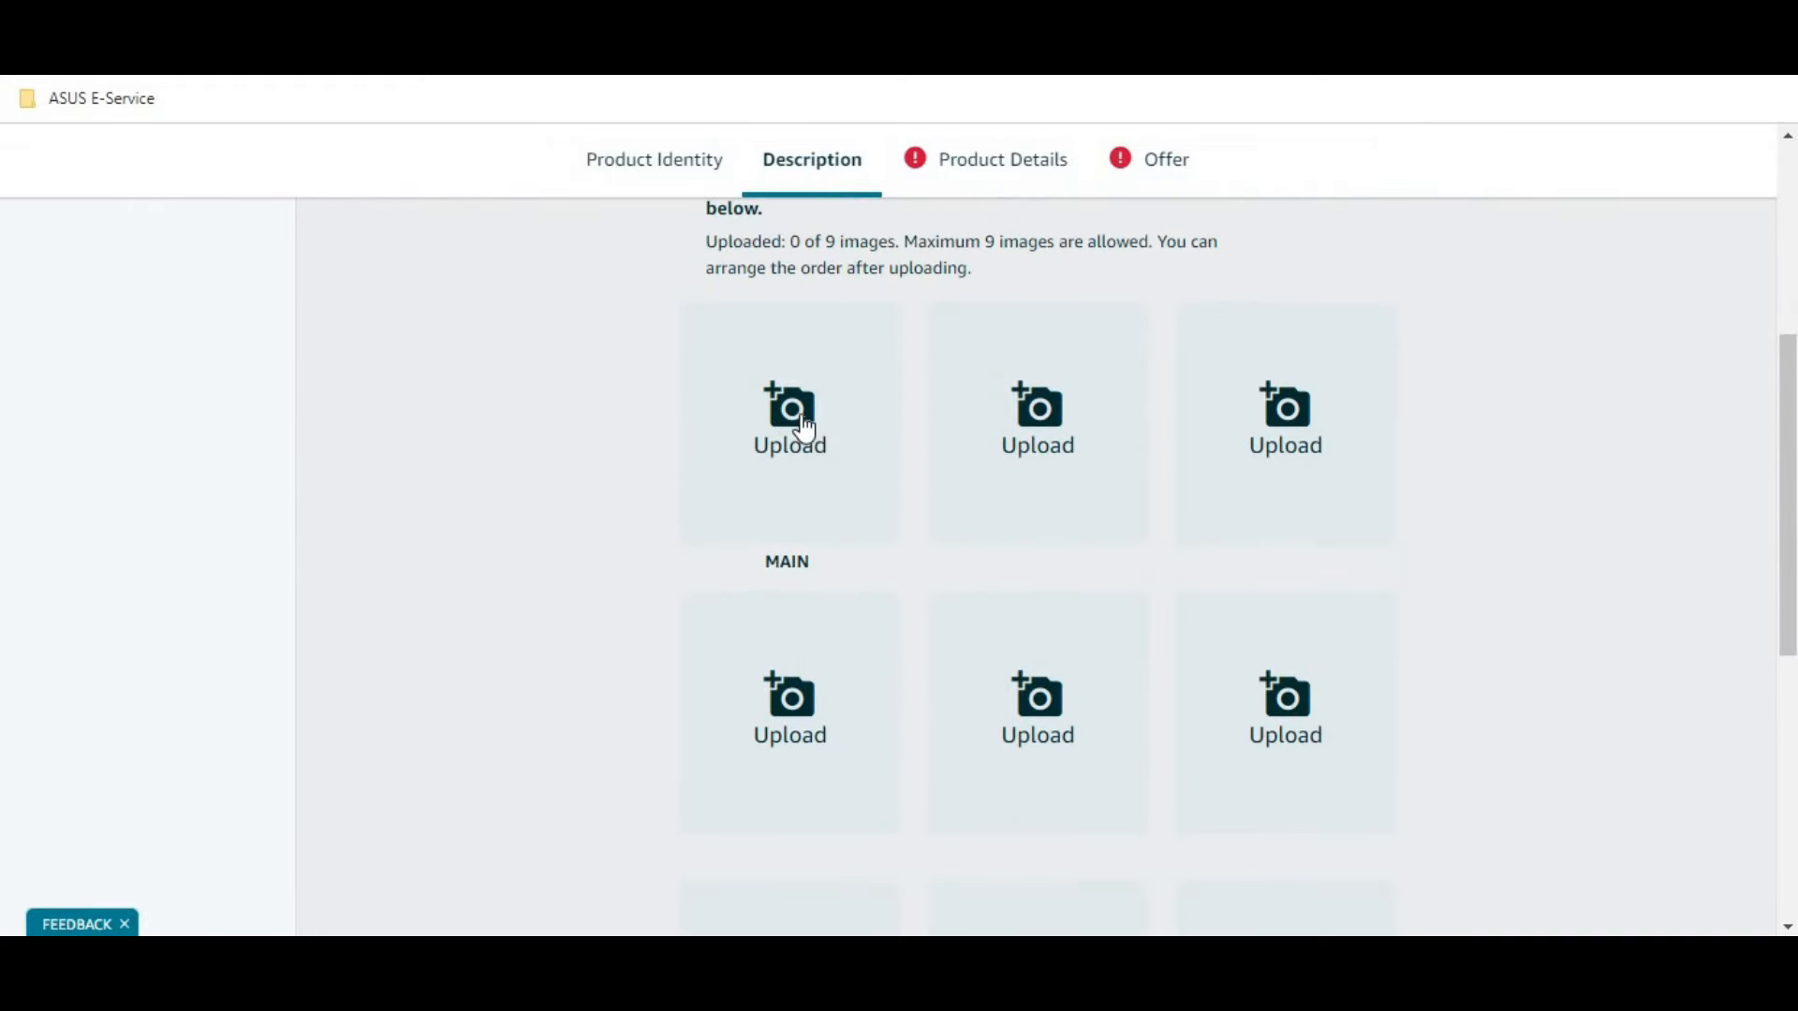
scroll(878, 440, down, 2)
scroll(875, 449, down, 2)
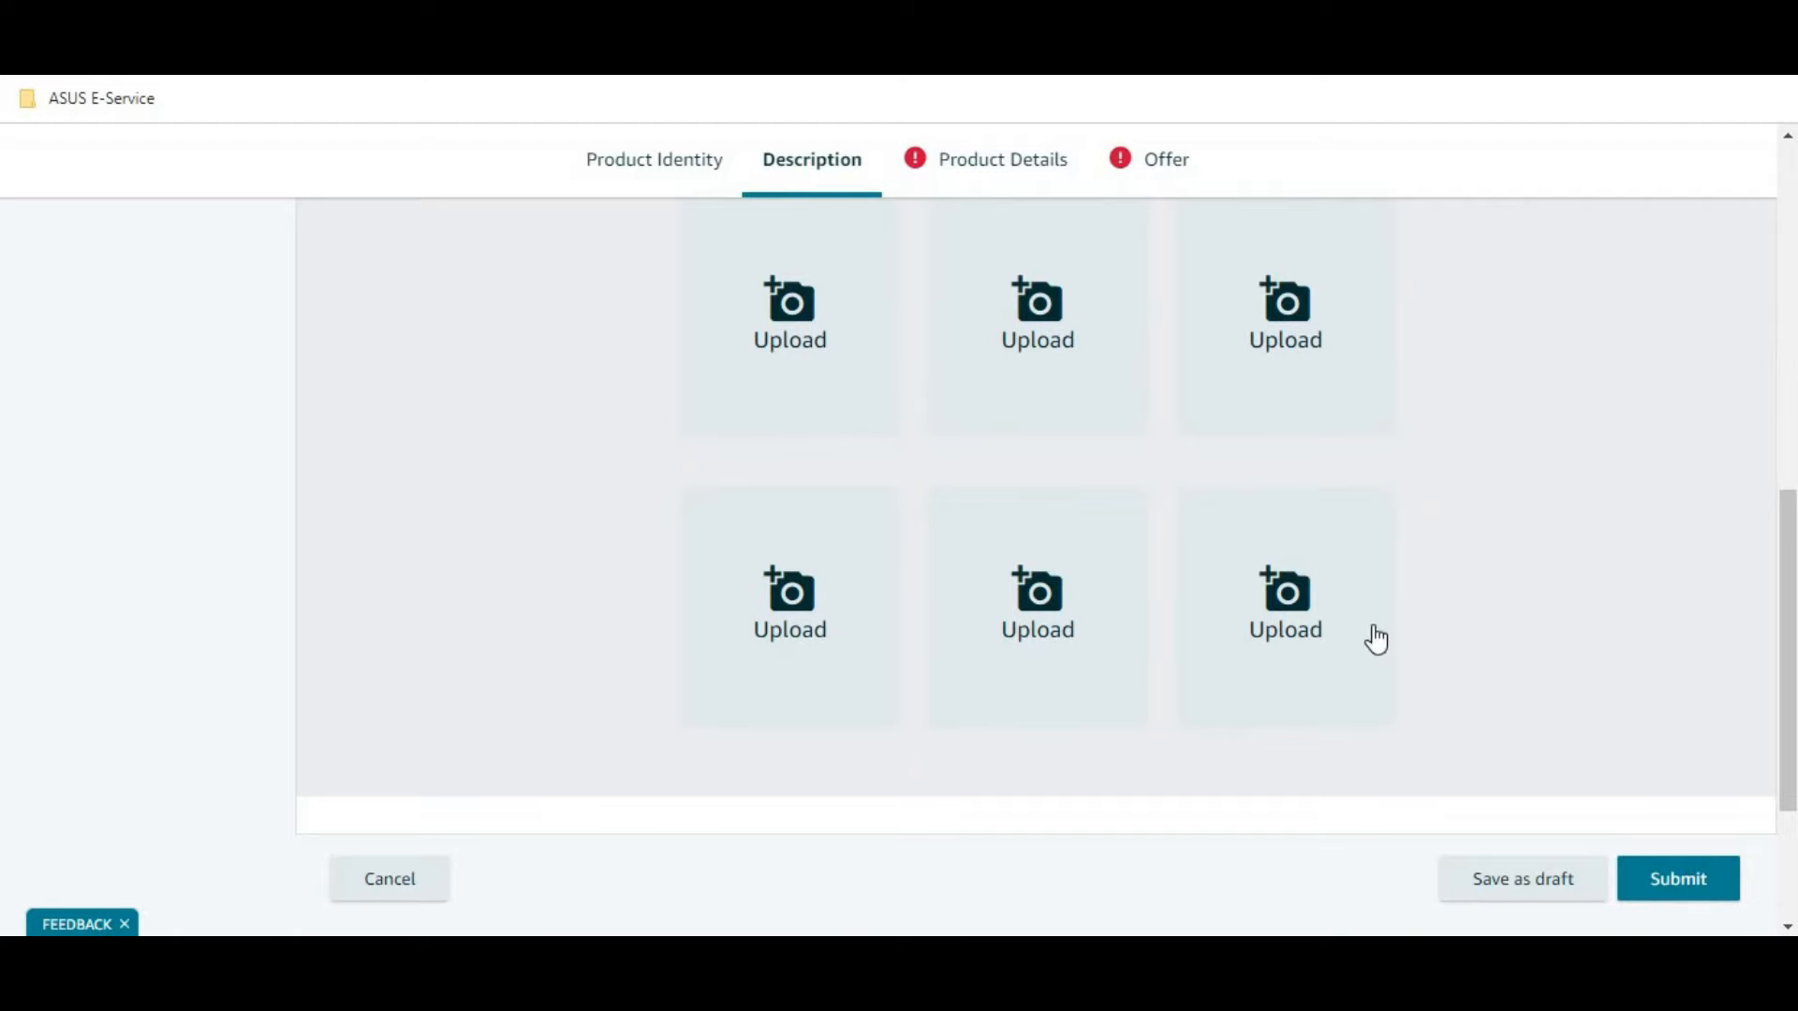
scroll(1288, 588, up, 2)
scroll(1288, 588, up, 4)
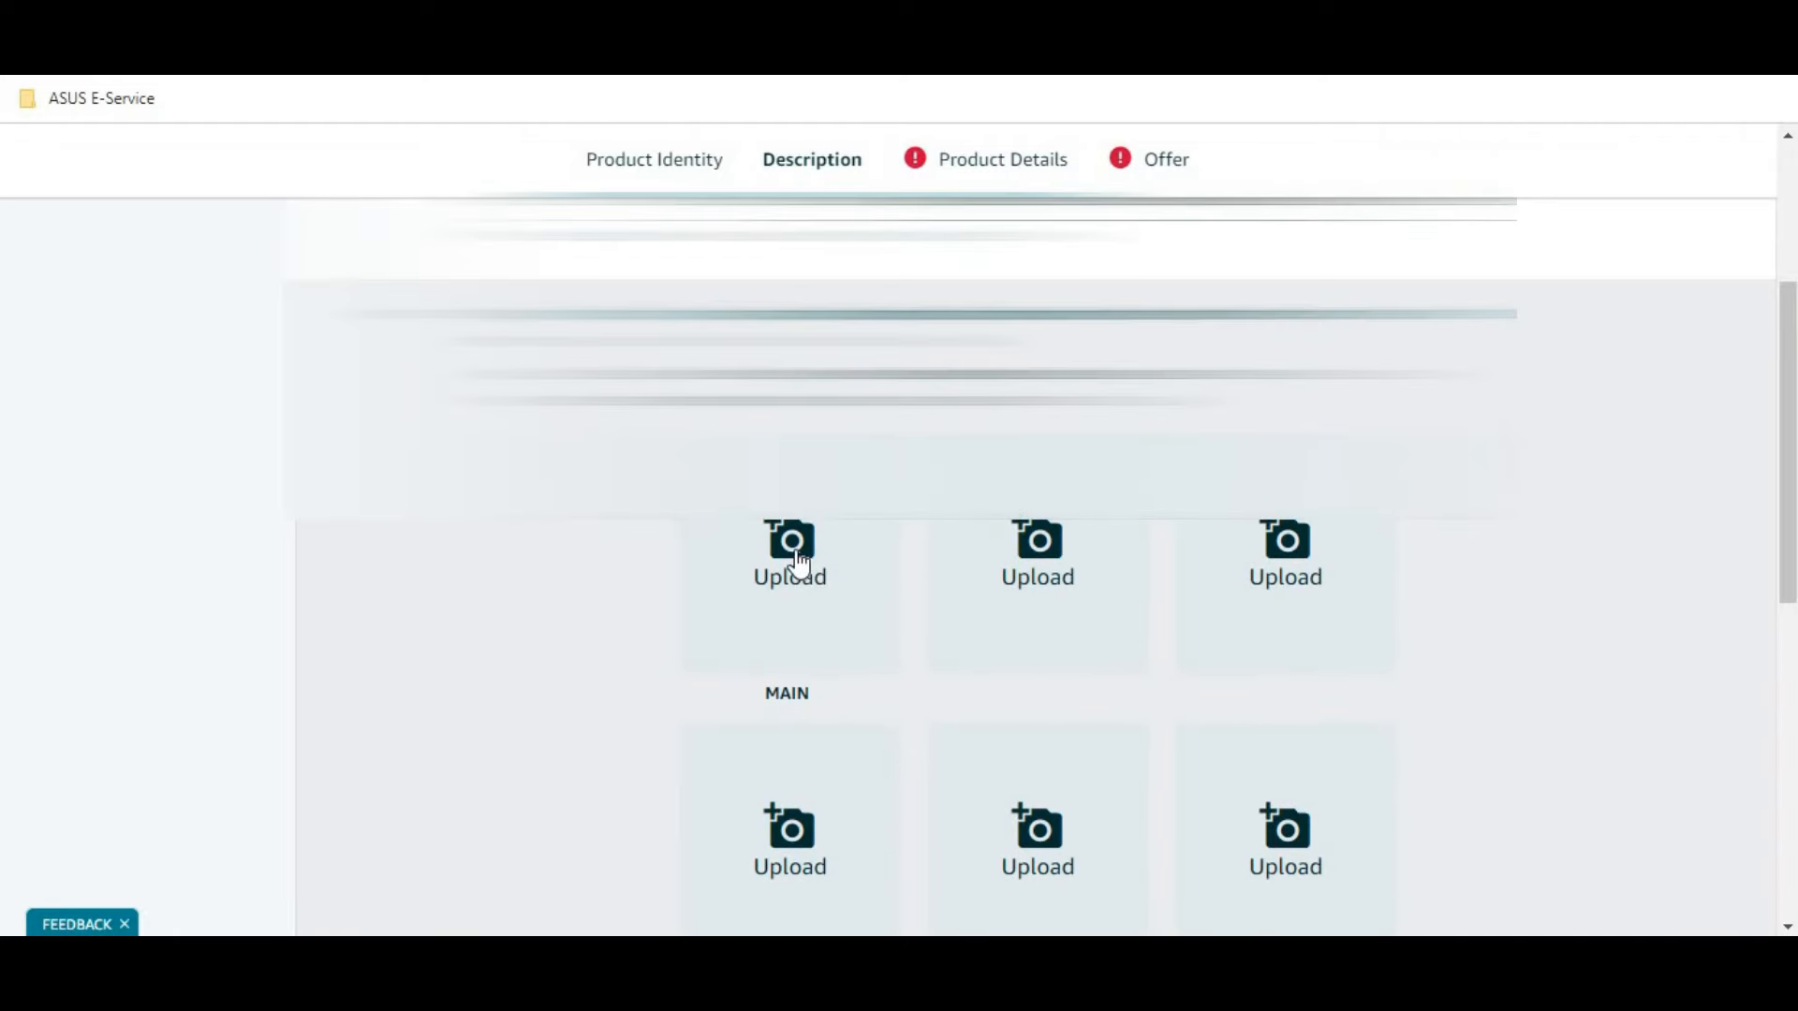
click(795, 549)
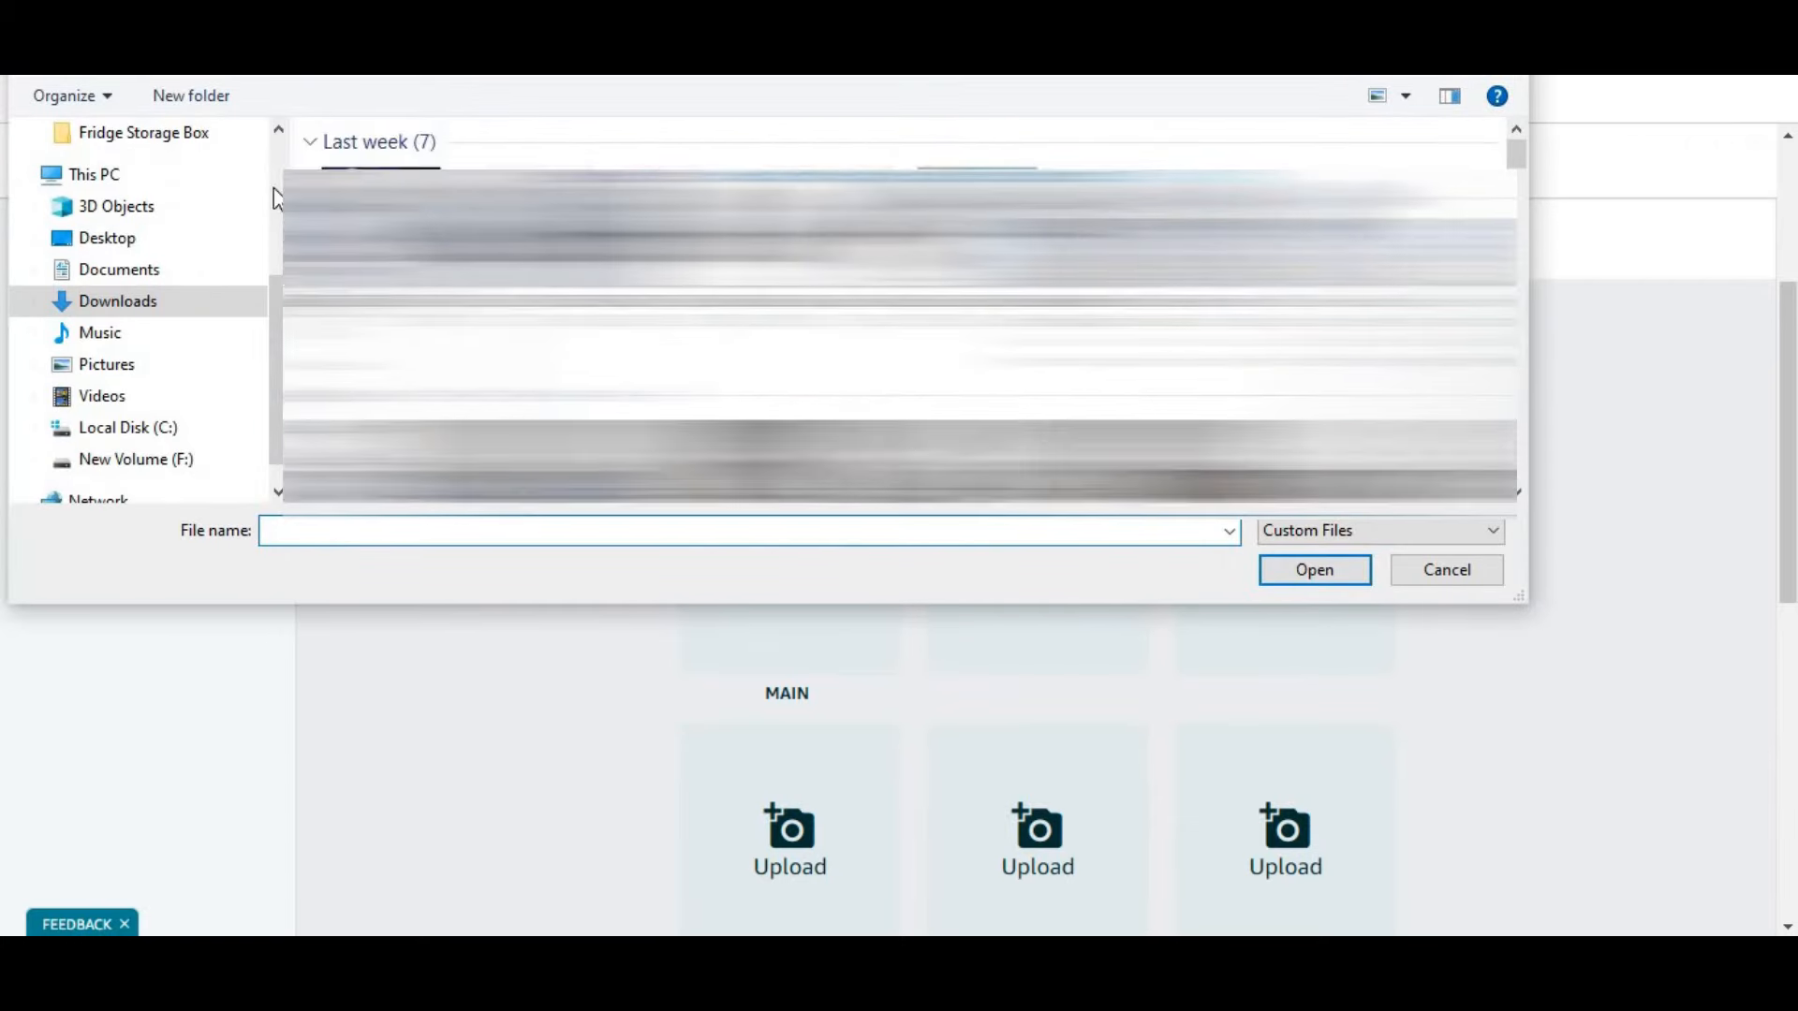
text(waterbottle)
click(1312, 569)
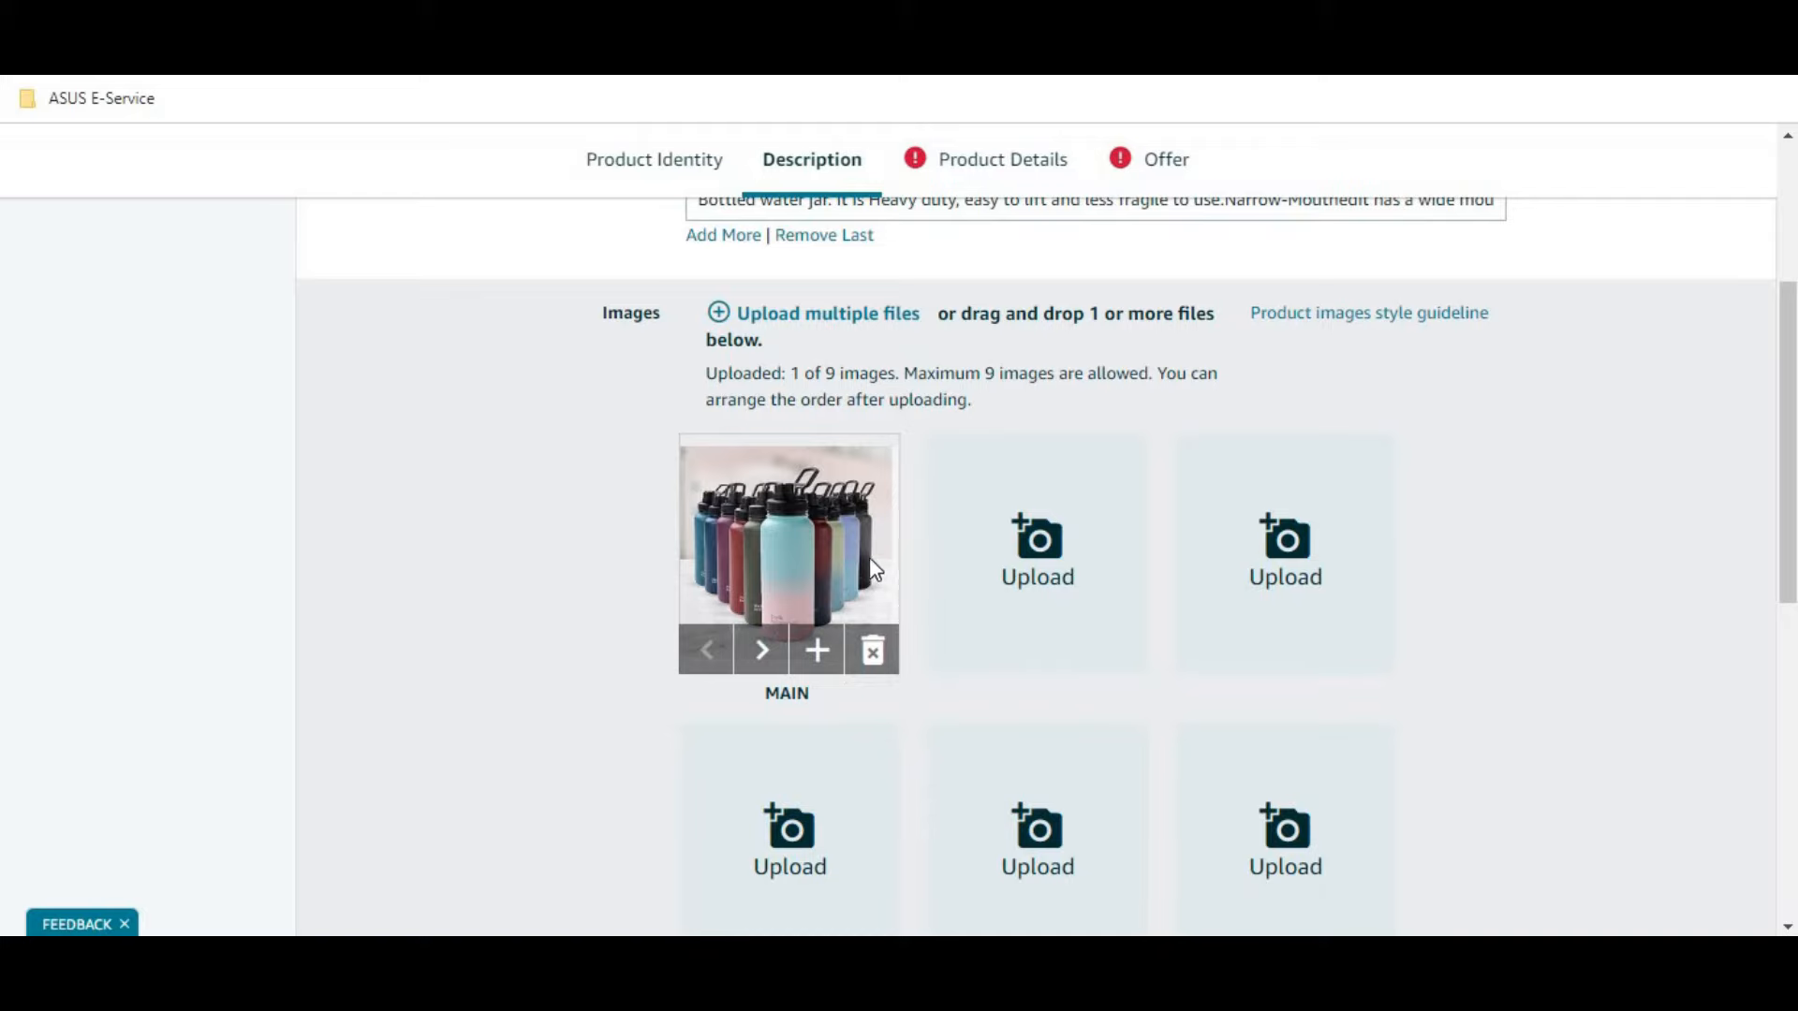
Step: Examine the product images on the reference listing and on the "water bottle" search results as photo examples
click(1040, 556)
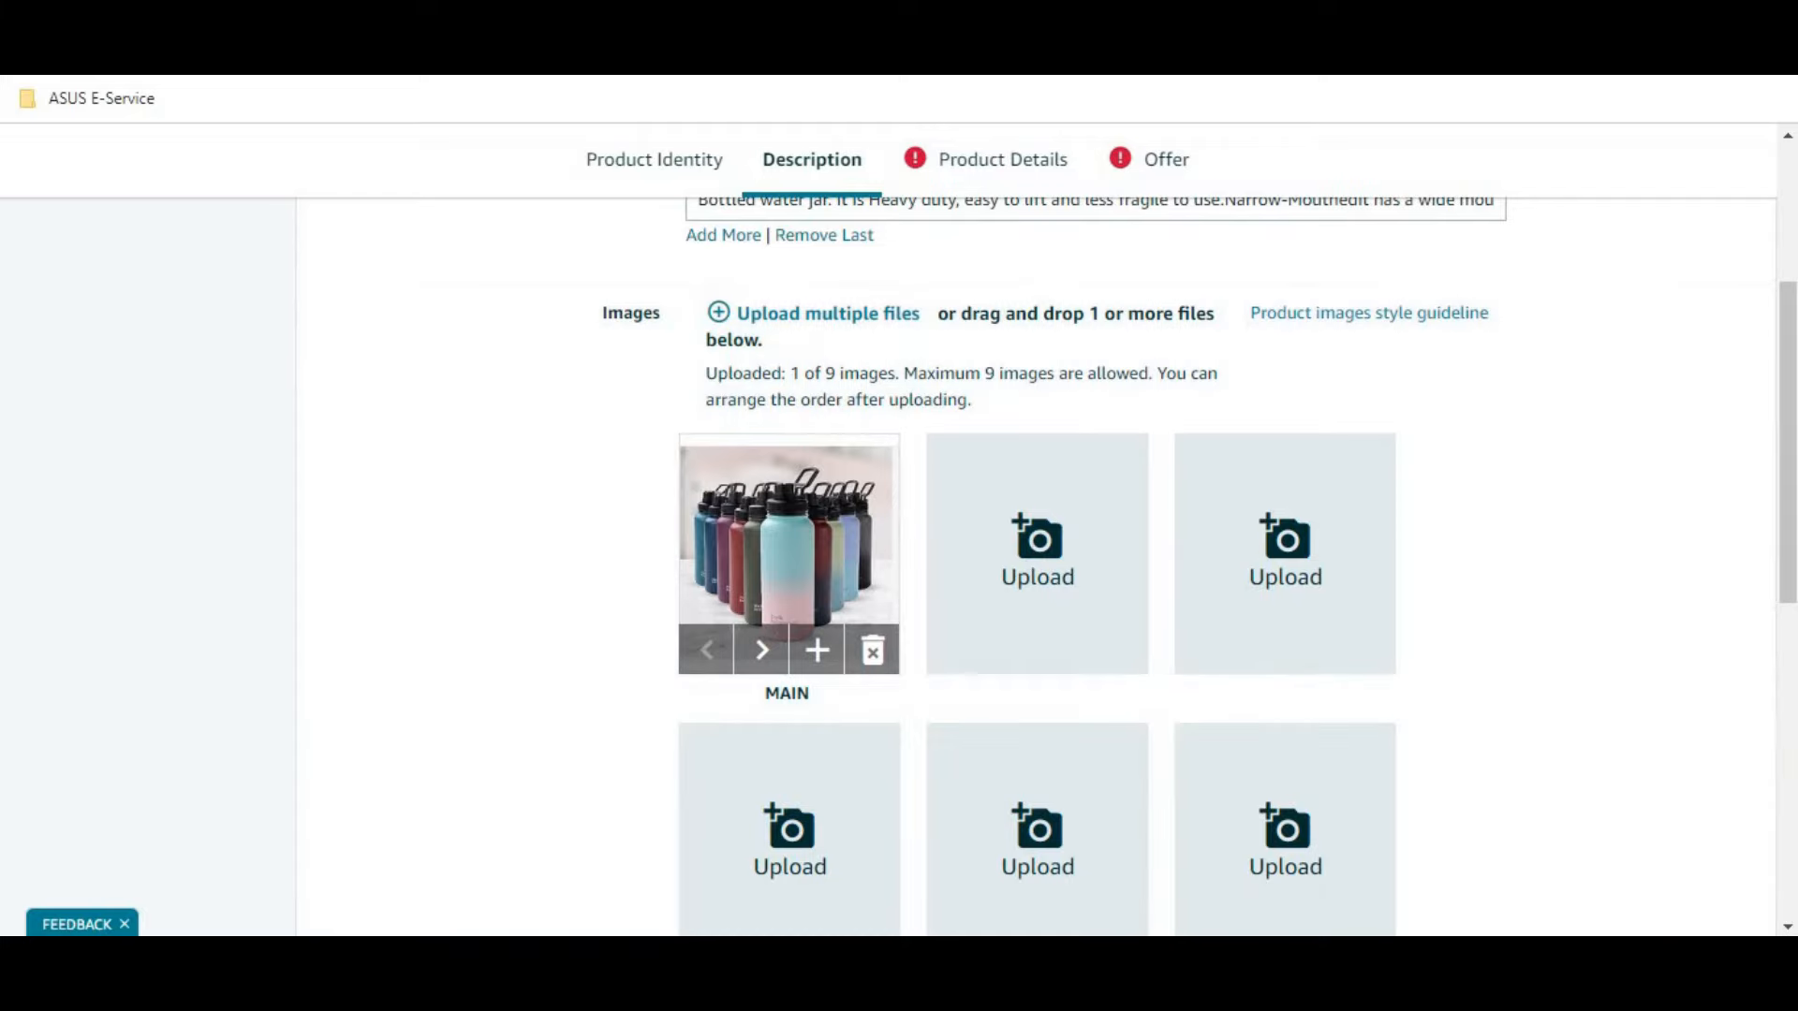
key(ctrl+Tab)
scroll(852, 418, up, 20)
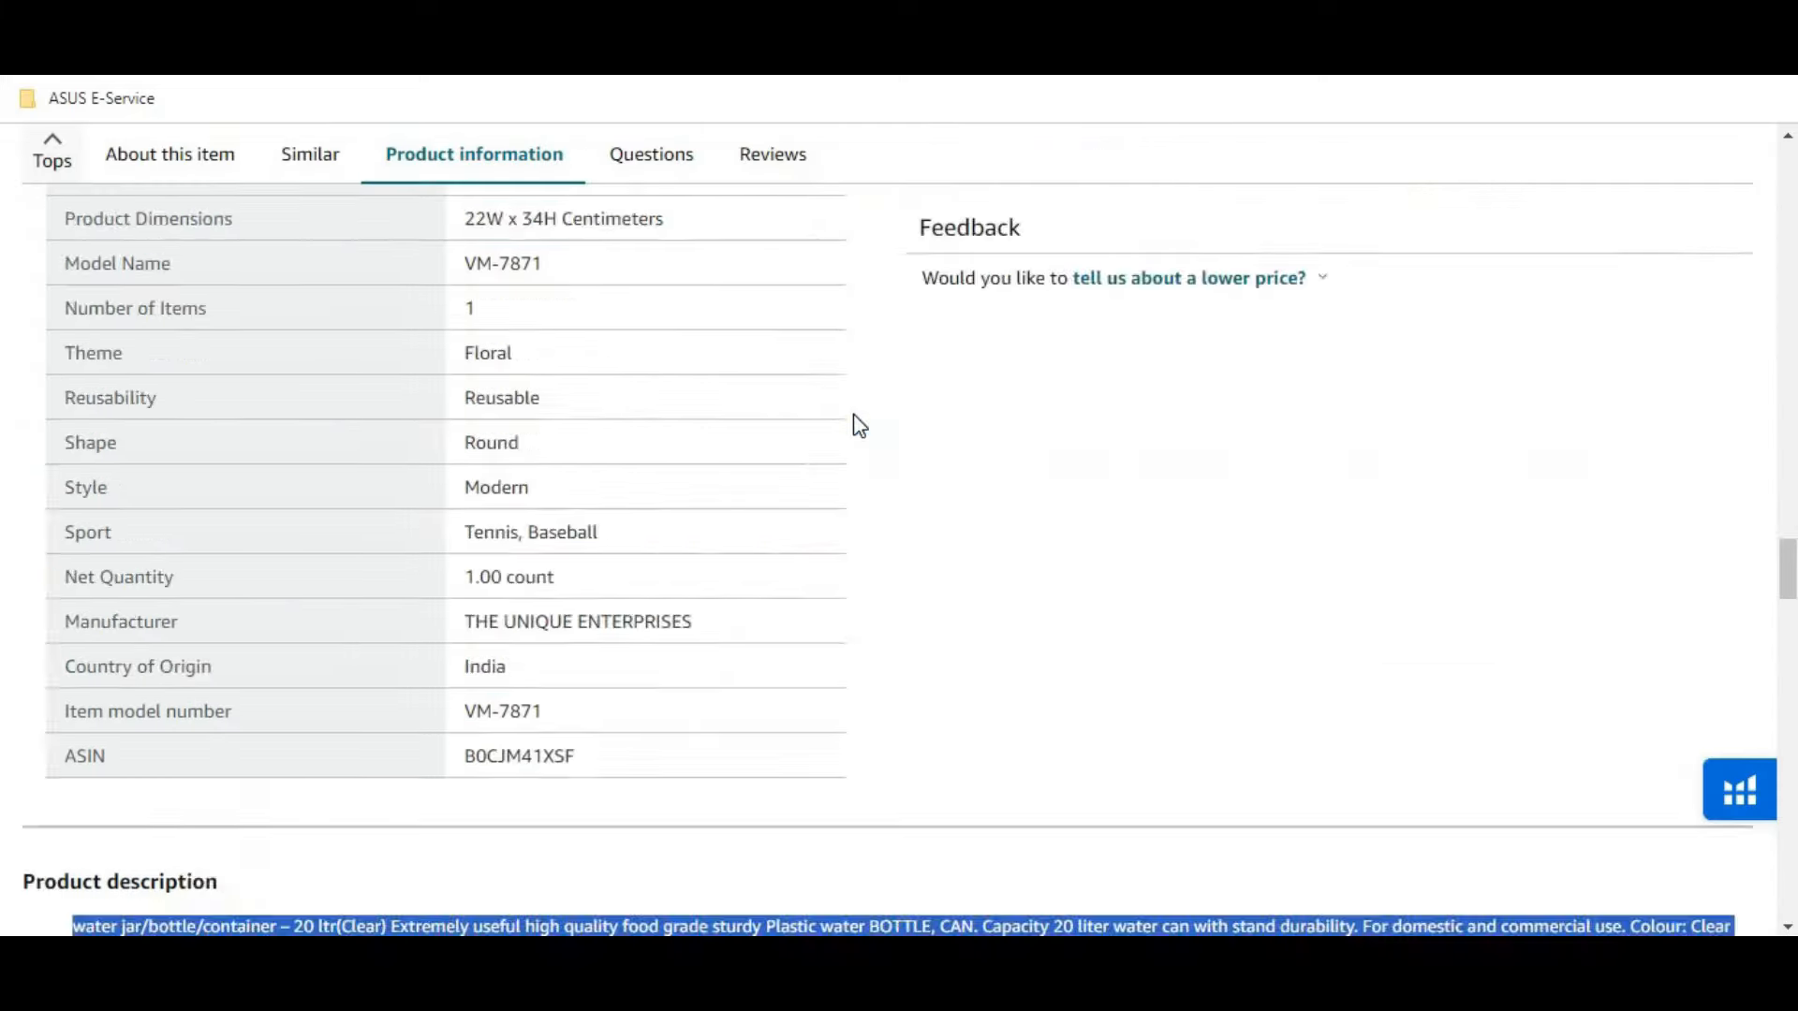
scroll(857, 418, up, 8)
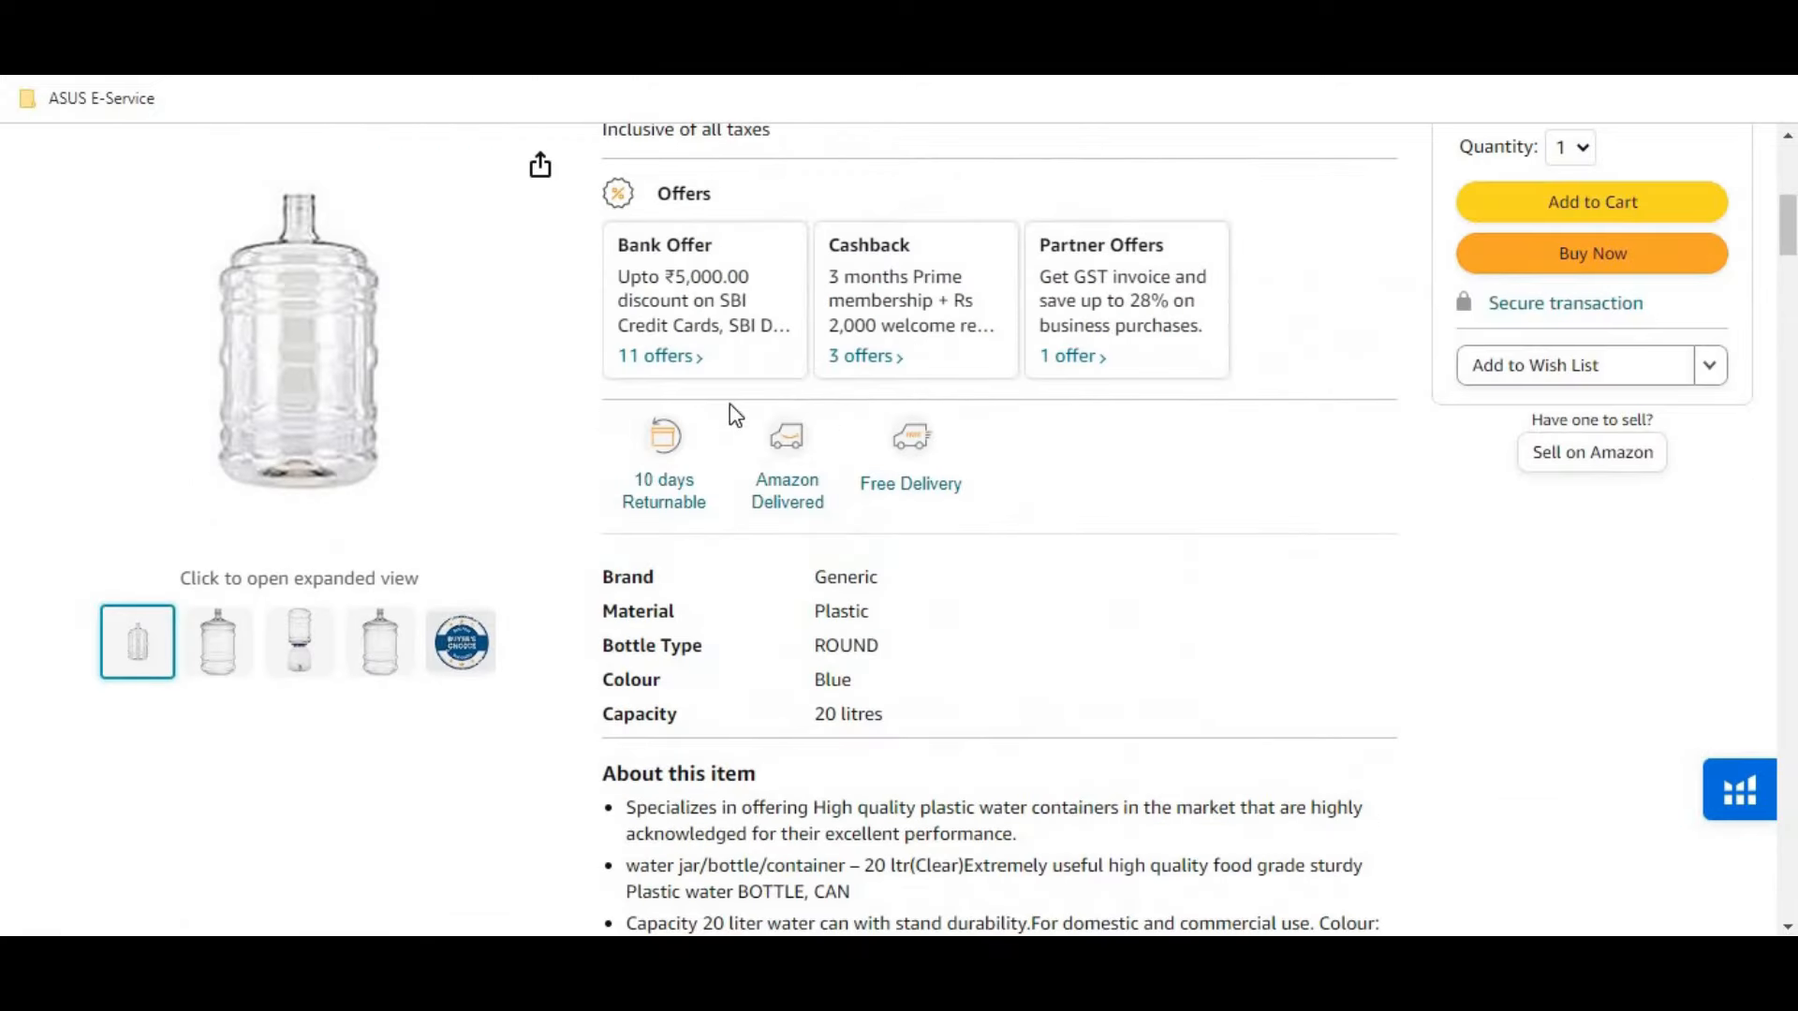
key(ctrl+Tab)
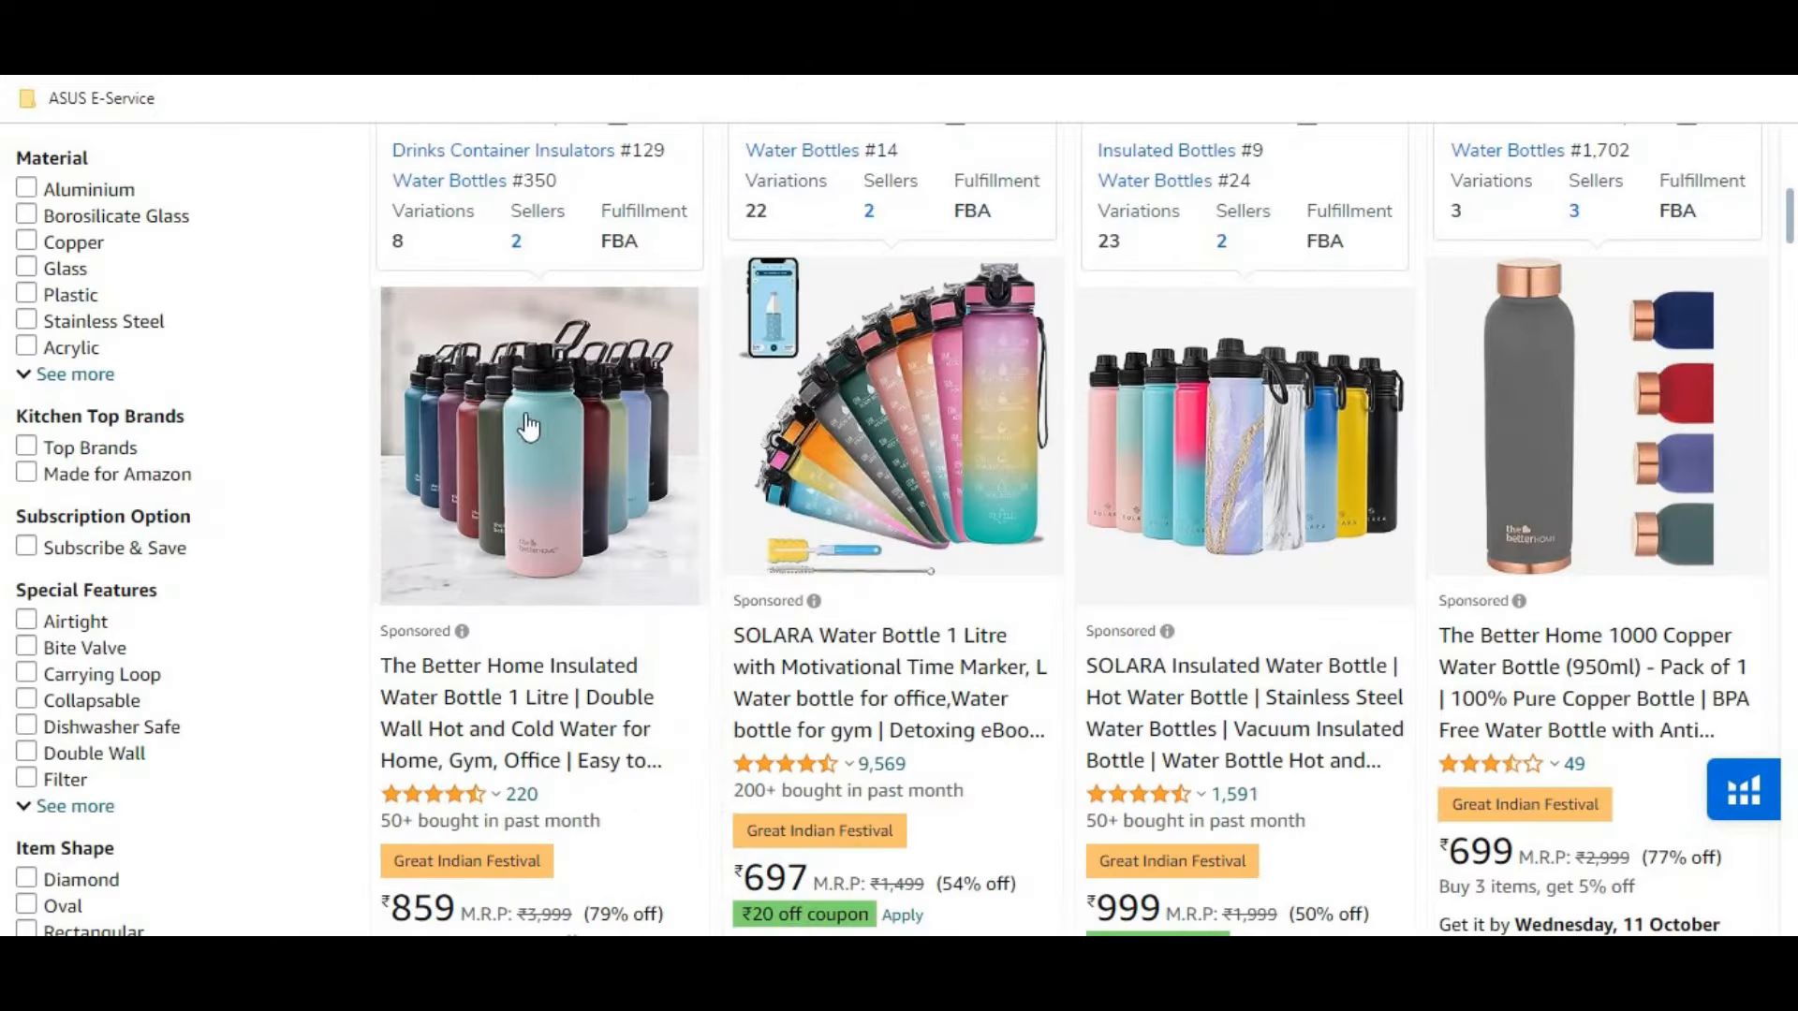
scroll(1152, 430, down, 6)
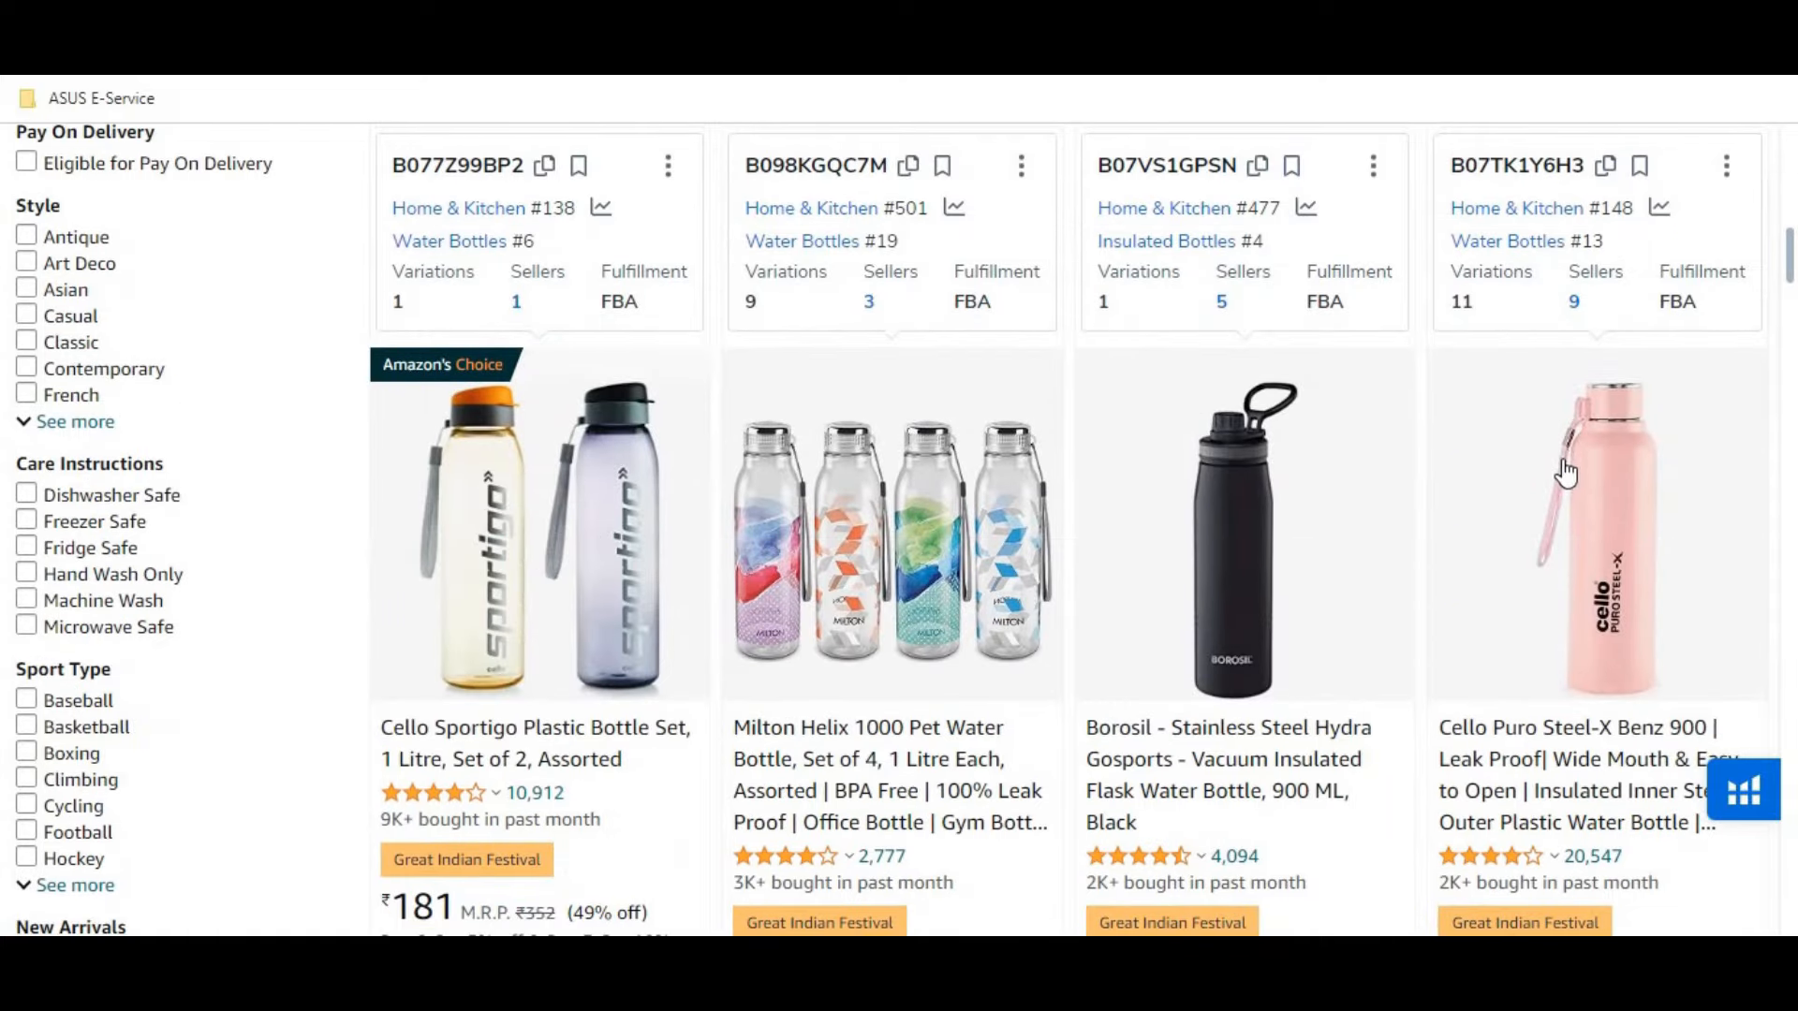
scroll(1503, 475, down, 10)
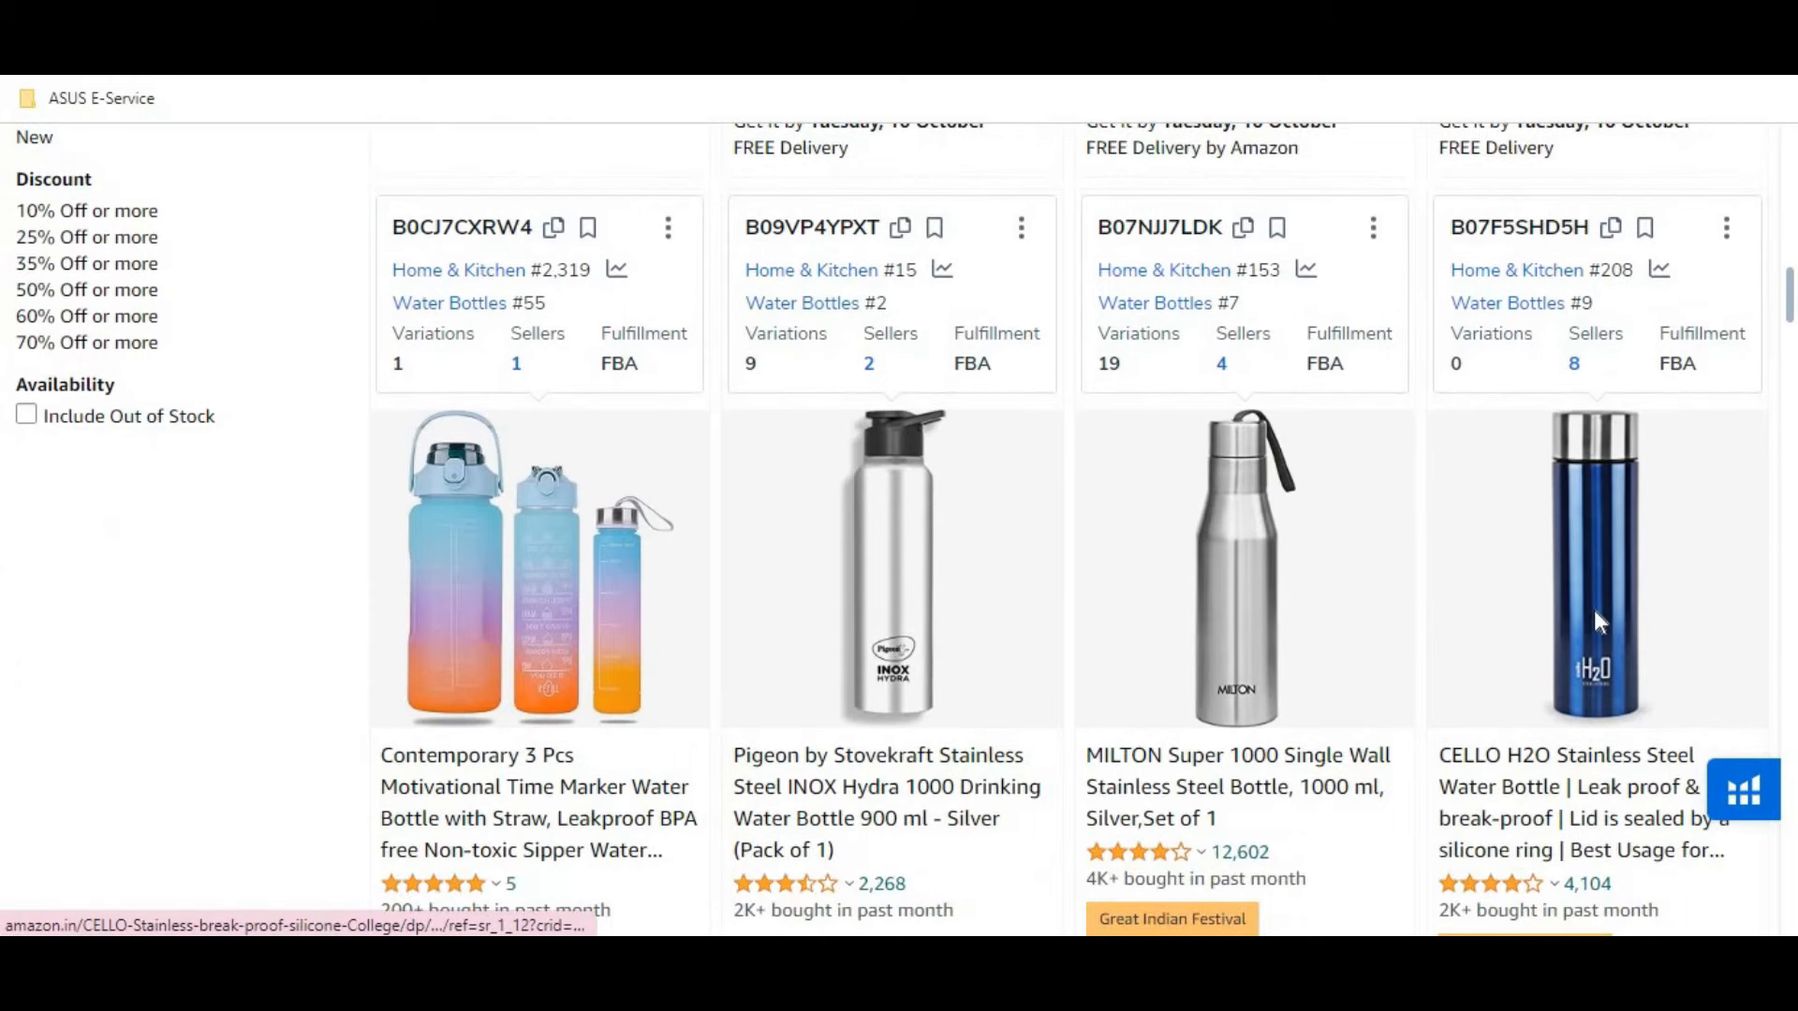
scroll(1598, 622, up, 15)
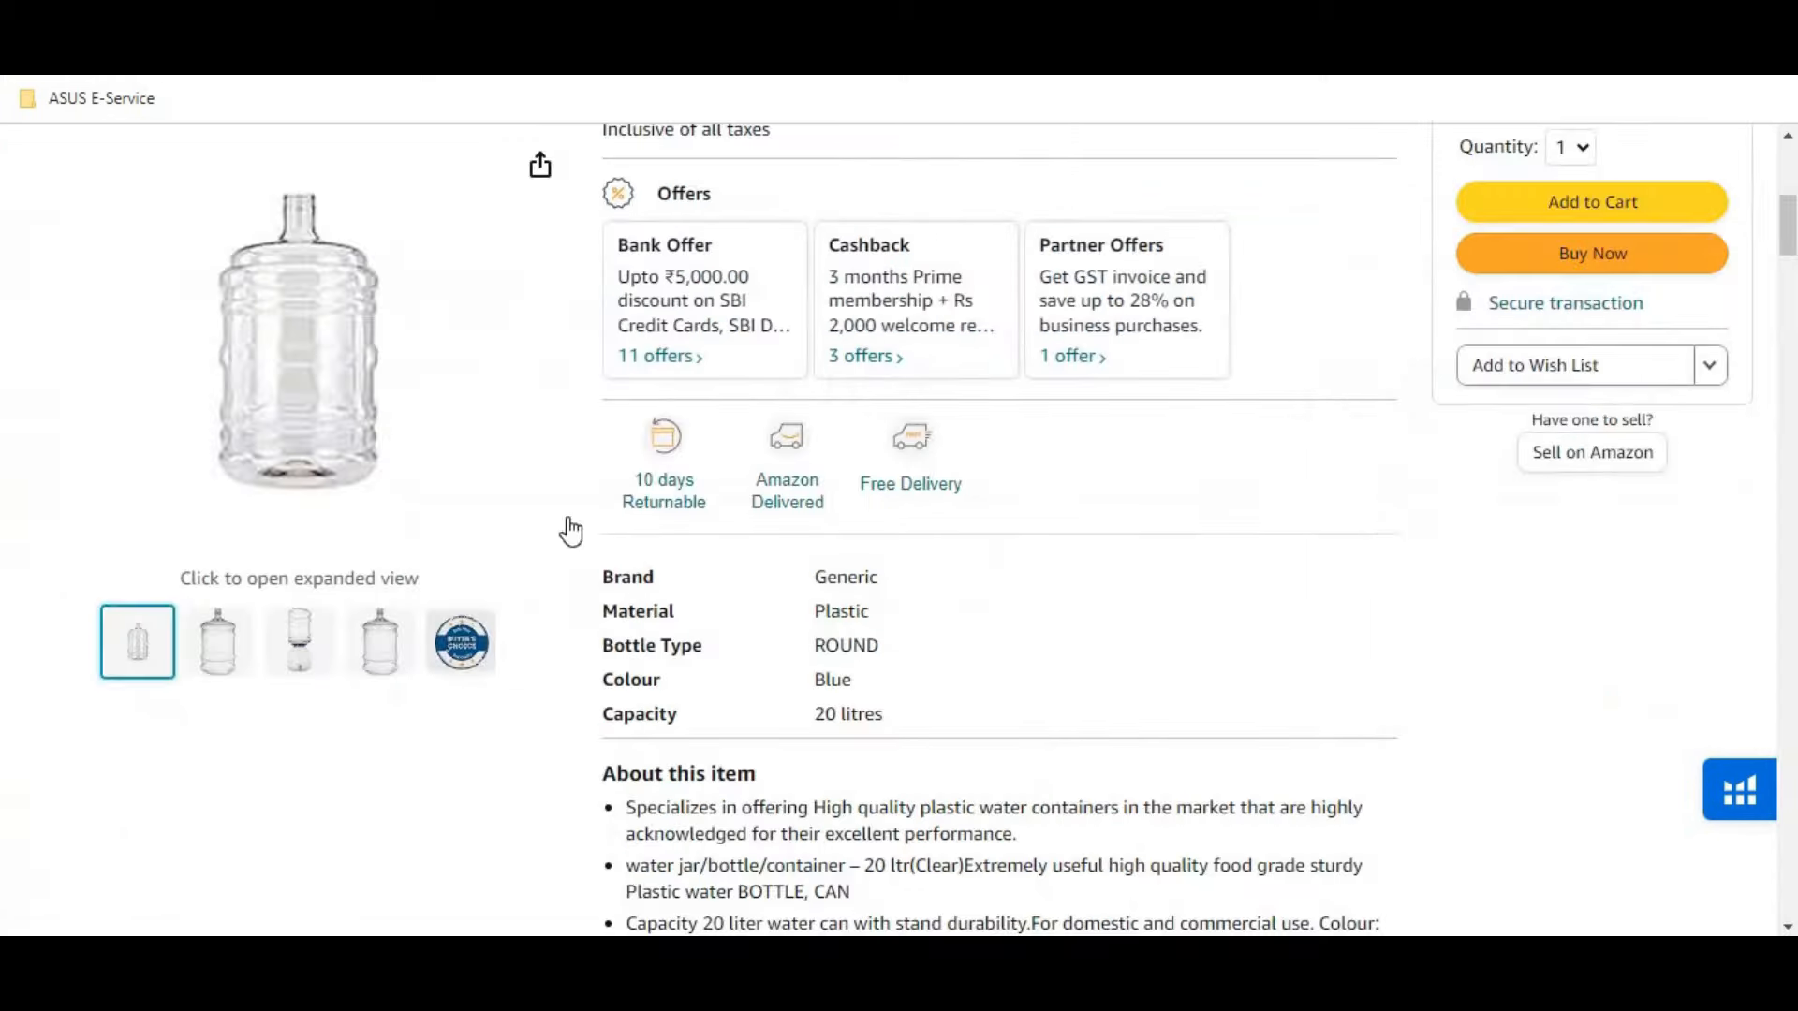
mouse_move(309, 668)
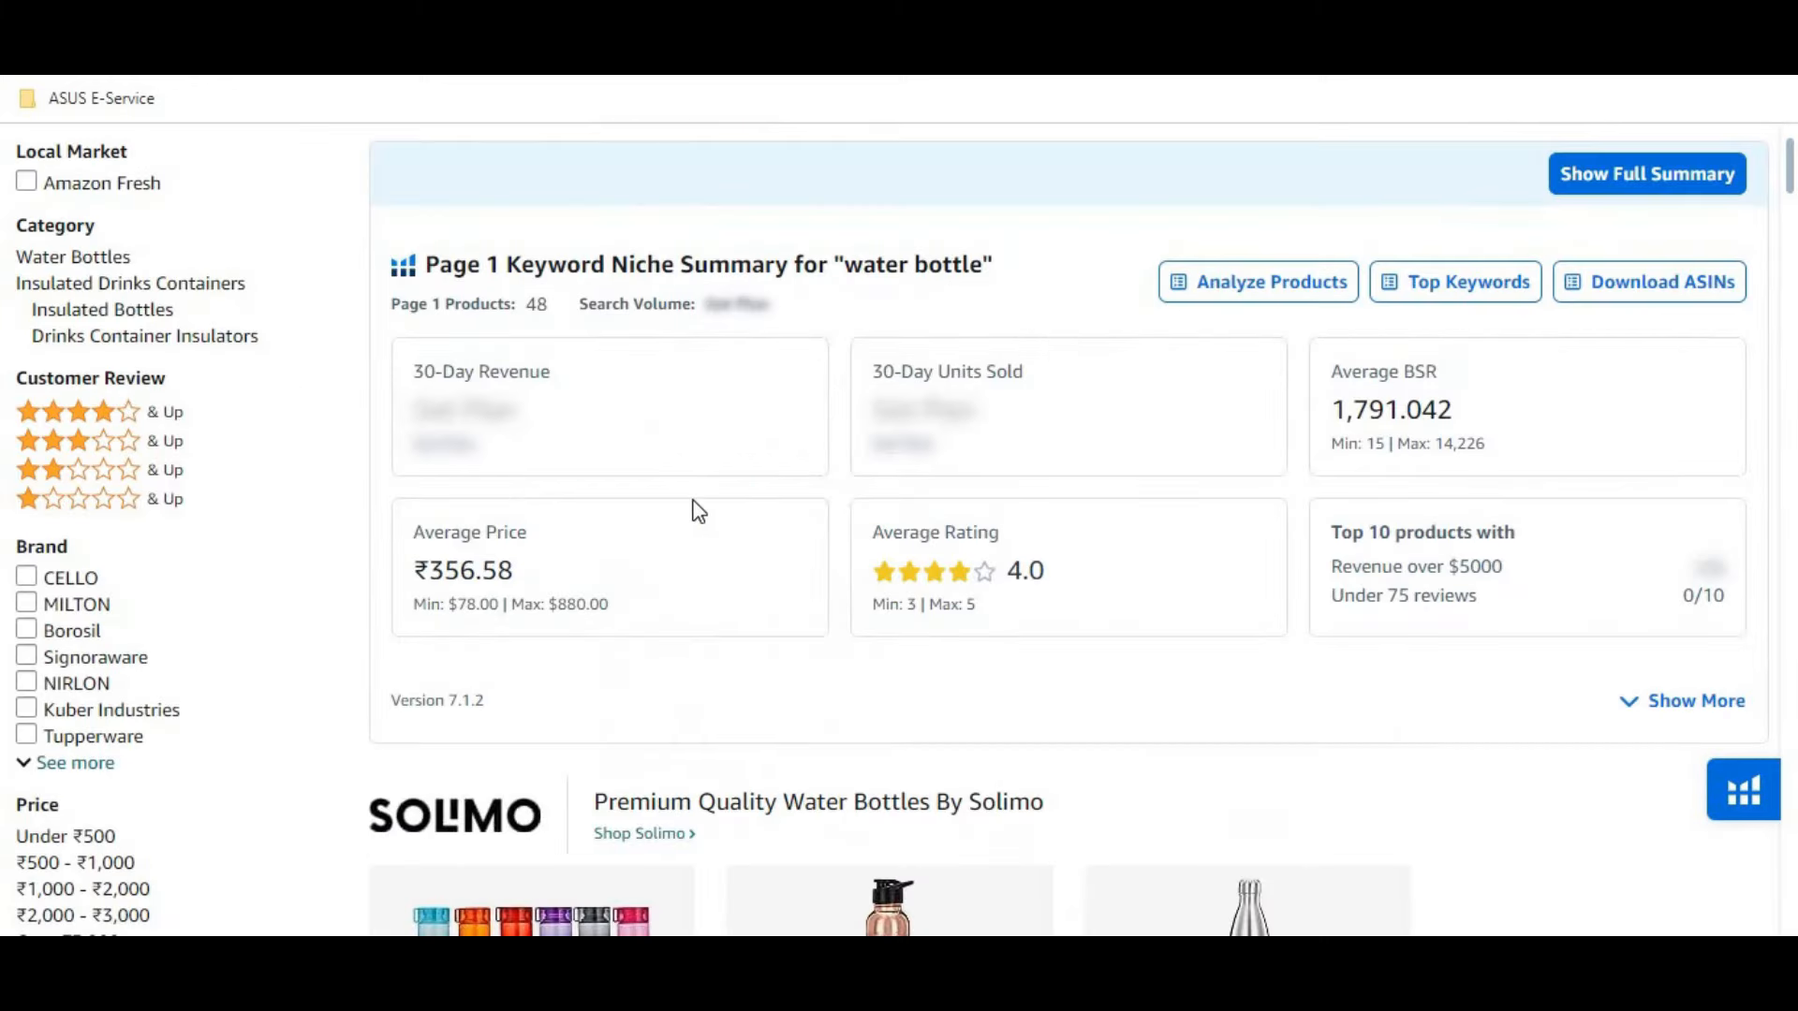
scroll(735, 594, down, 5)
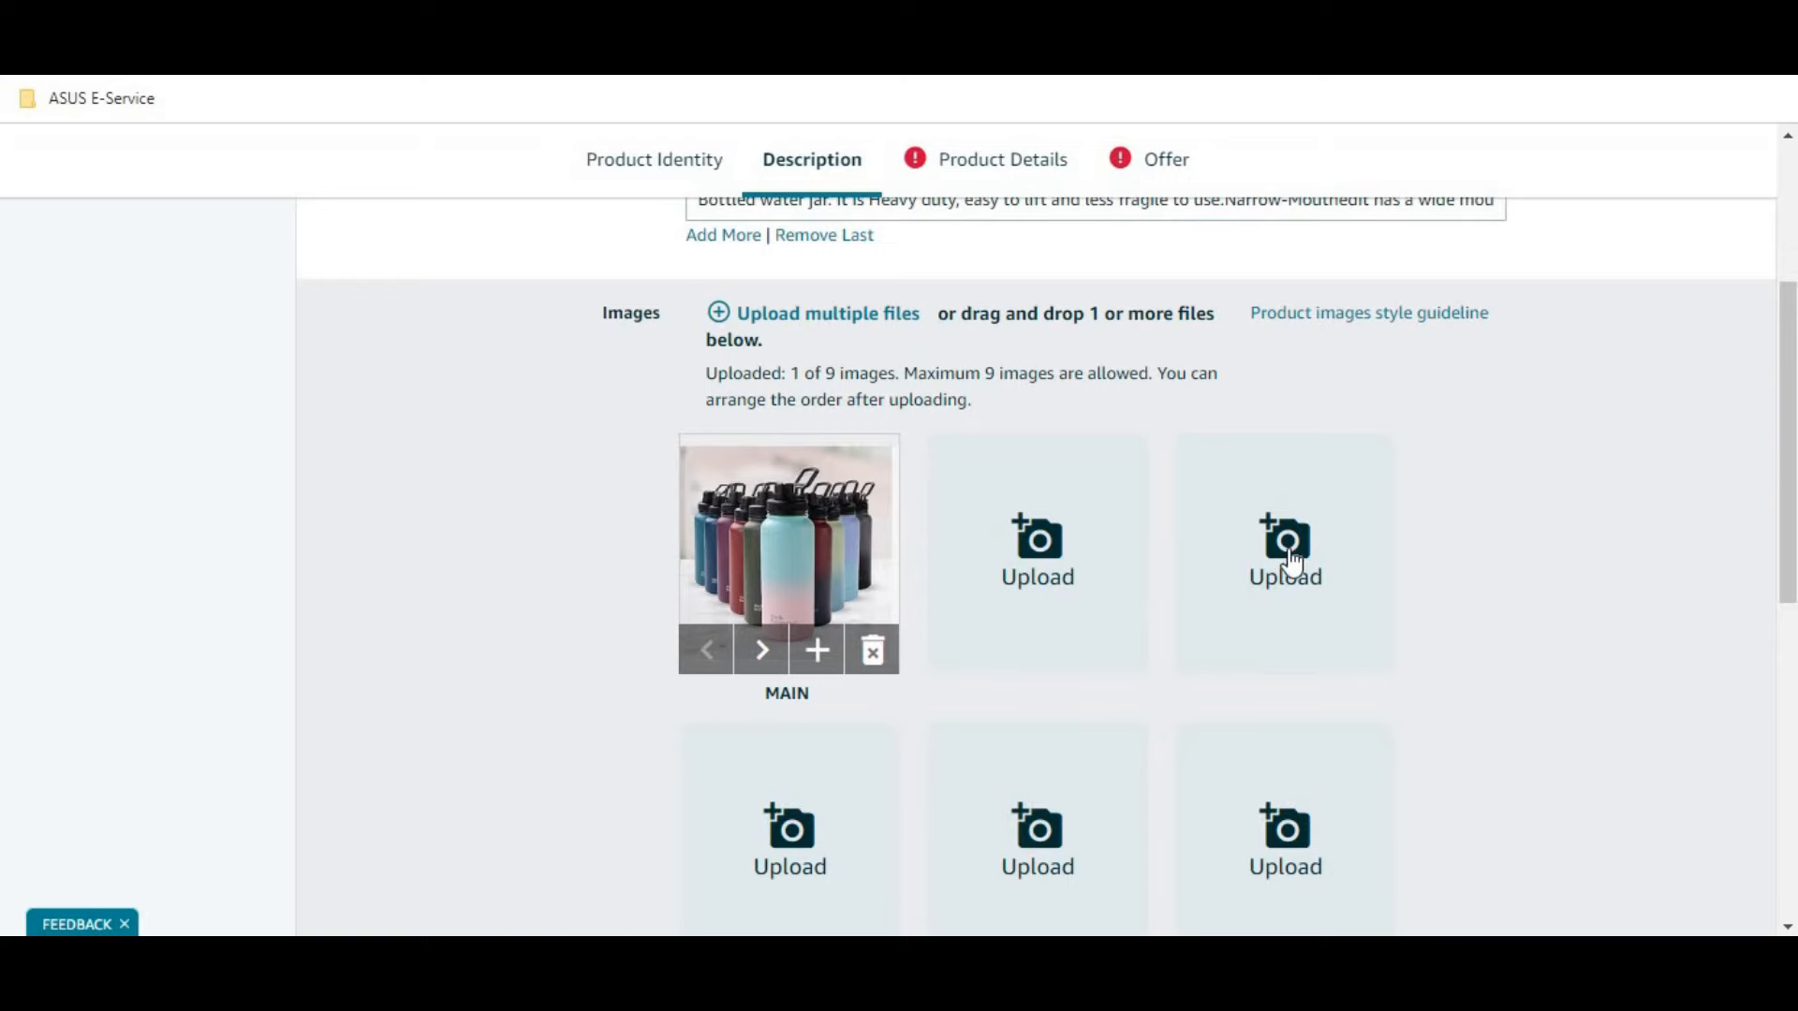
Step: Move on to the Product Details section and set the Style Number to AJ-RRRA
scroll(890, 660, down, 2)
scroll(1333, 666, down, 5)
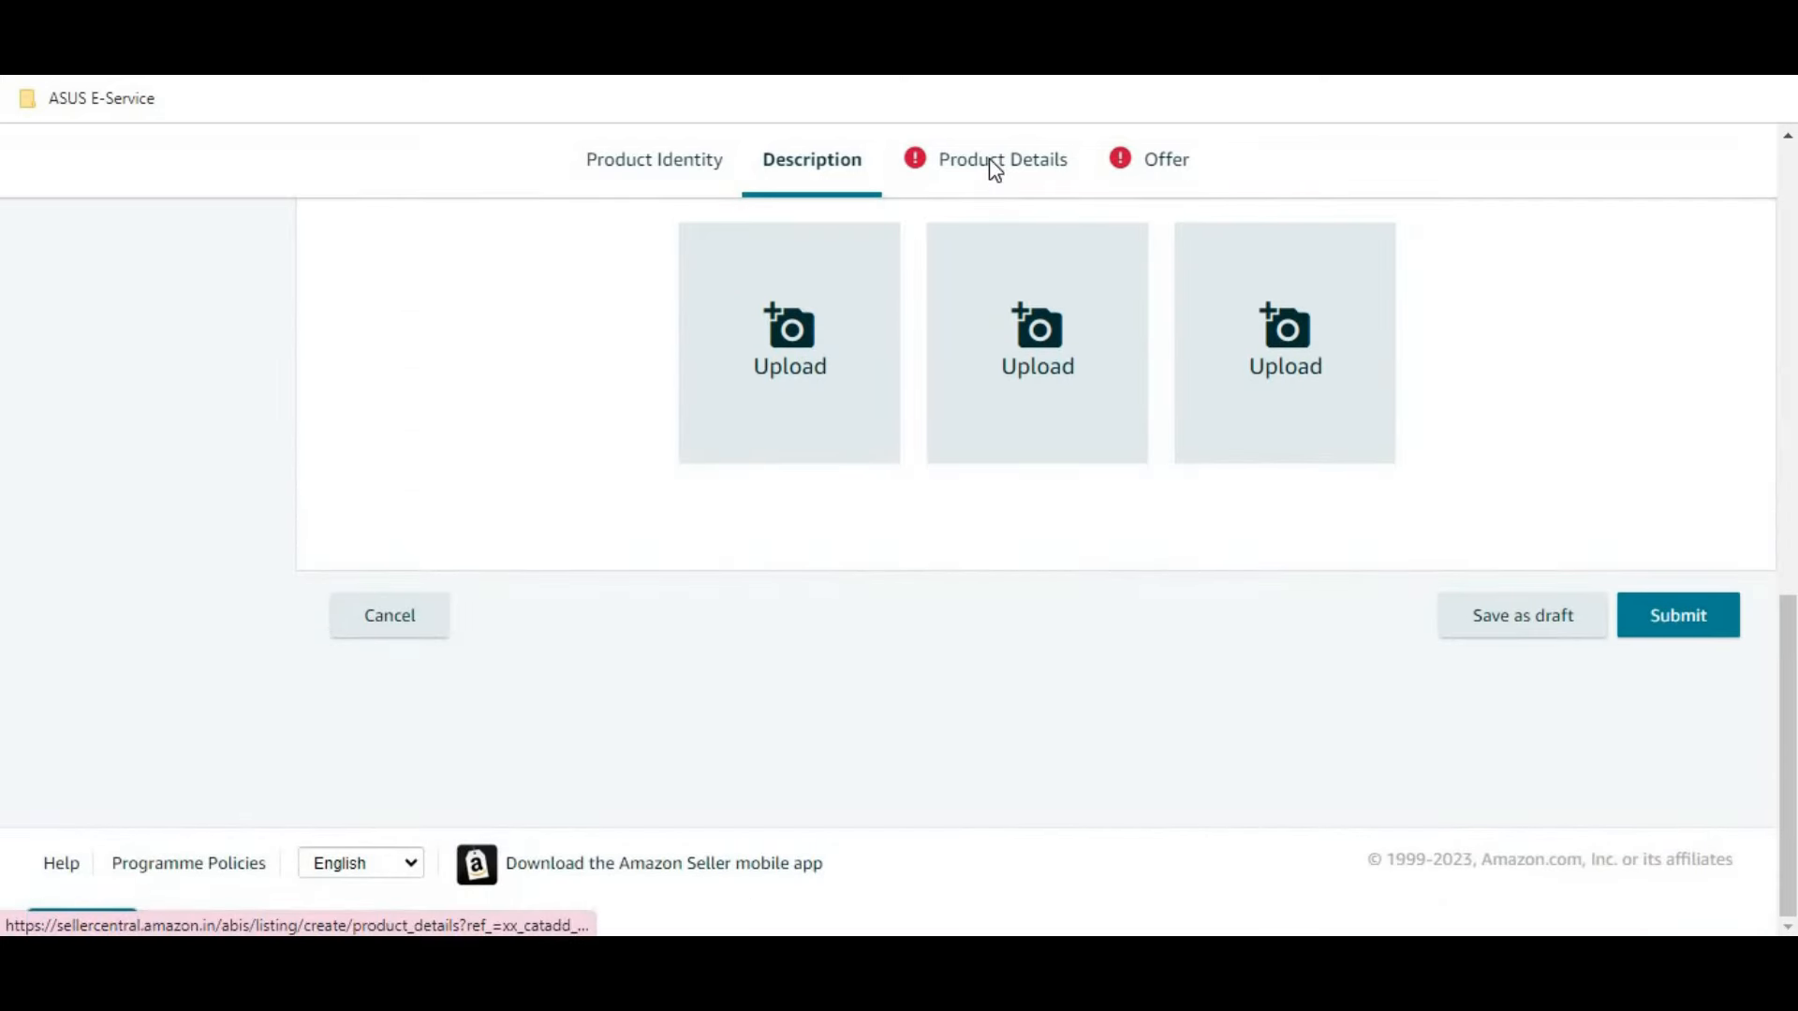
click(990, 178)
mouse_move(660, 305)
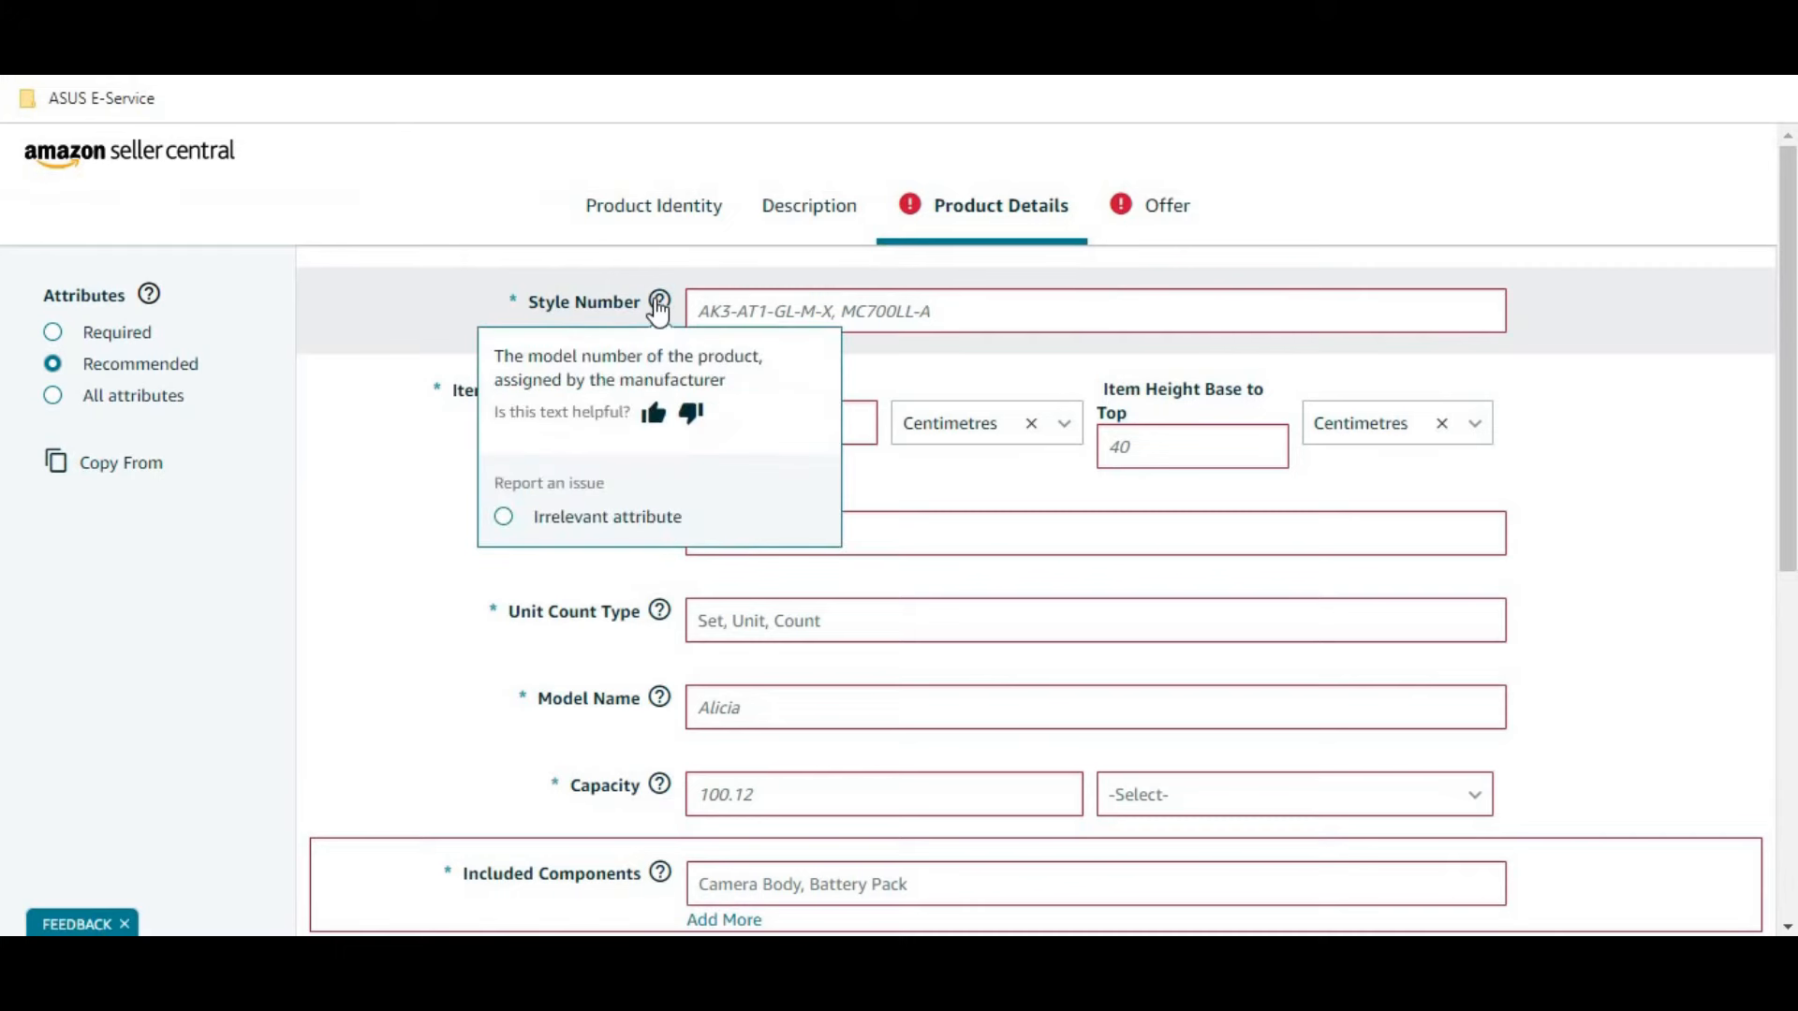
click(807, 310)
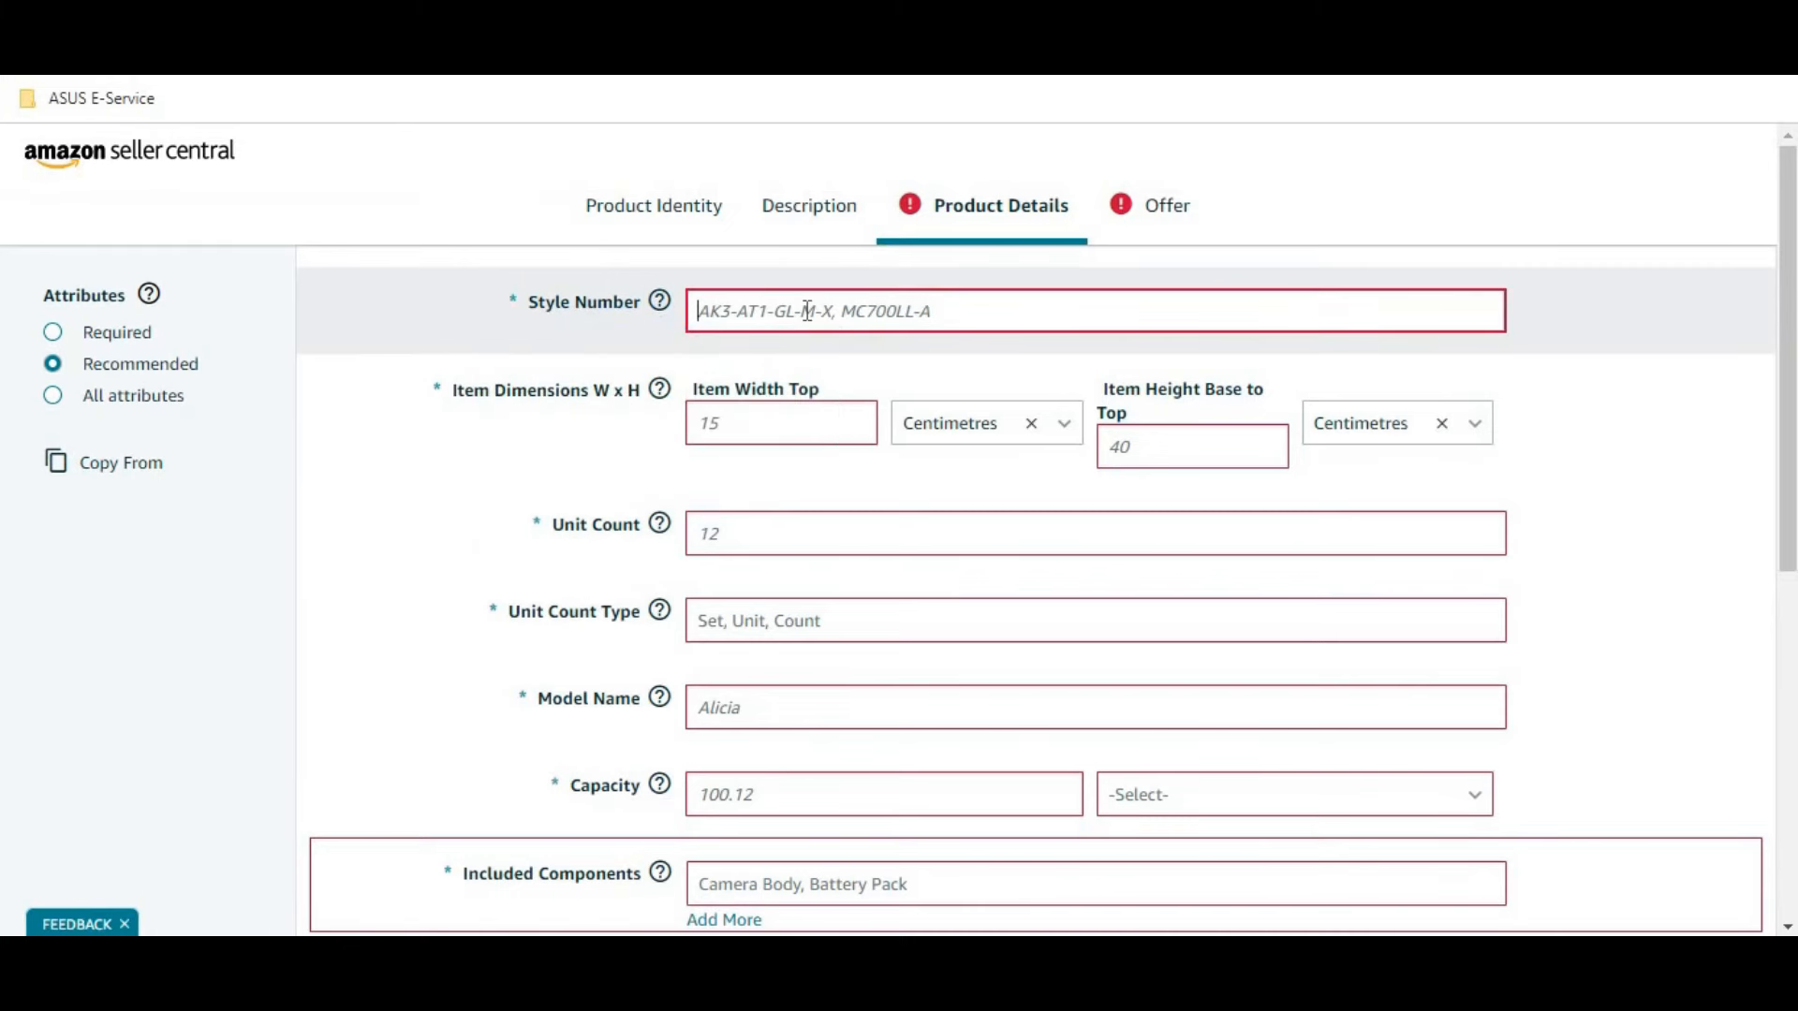
text(AJ-RRRA)
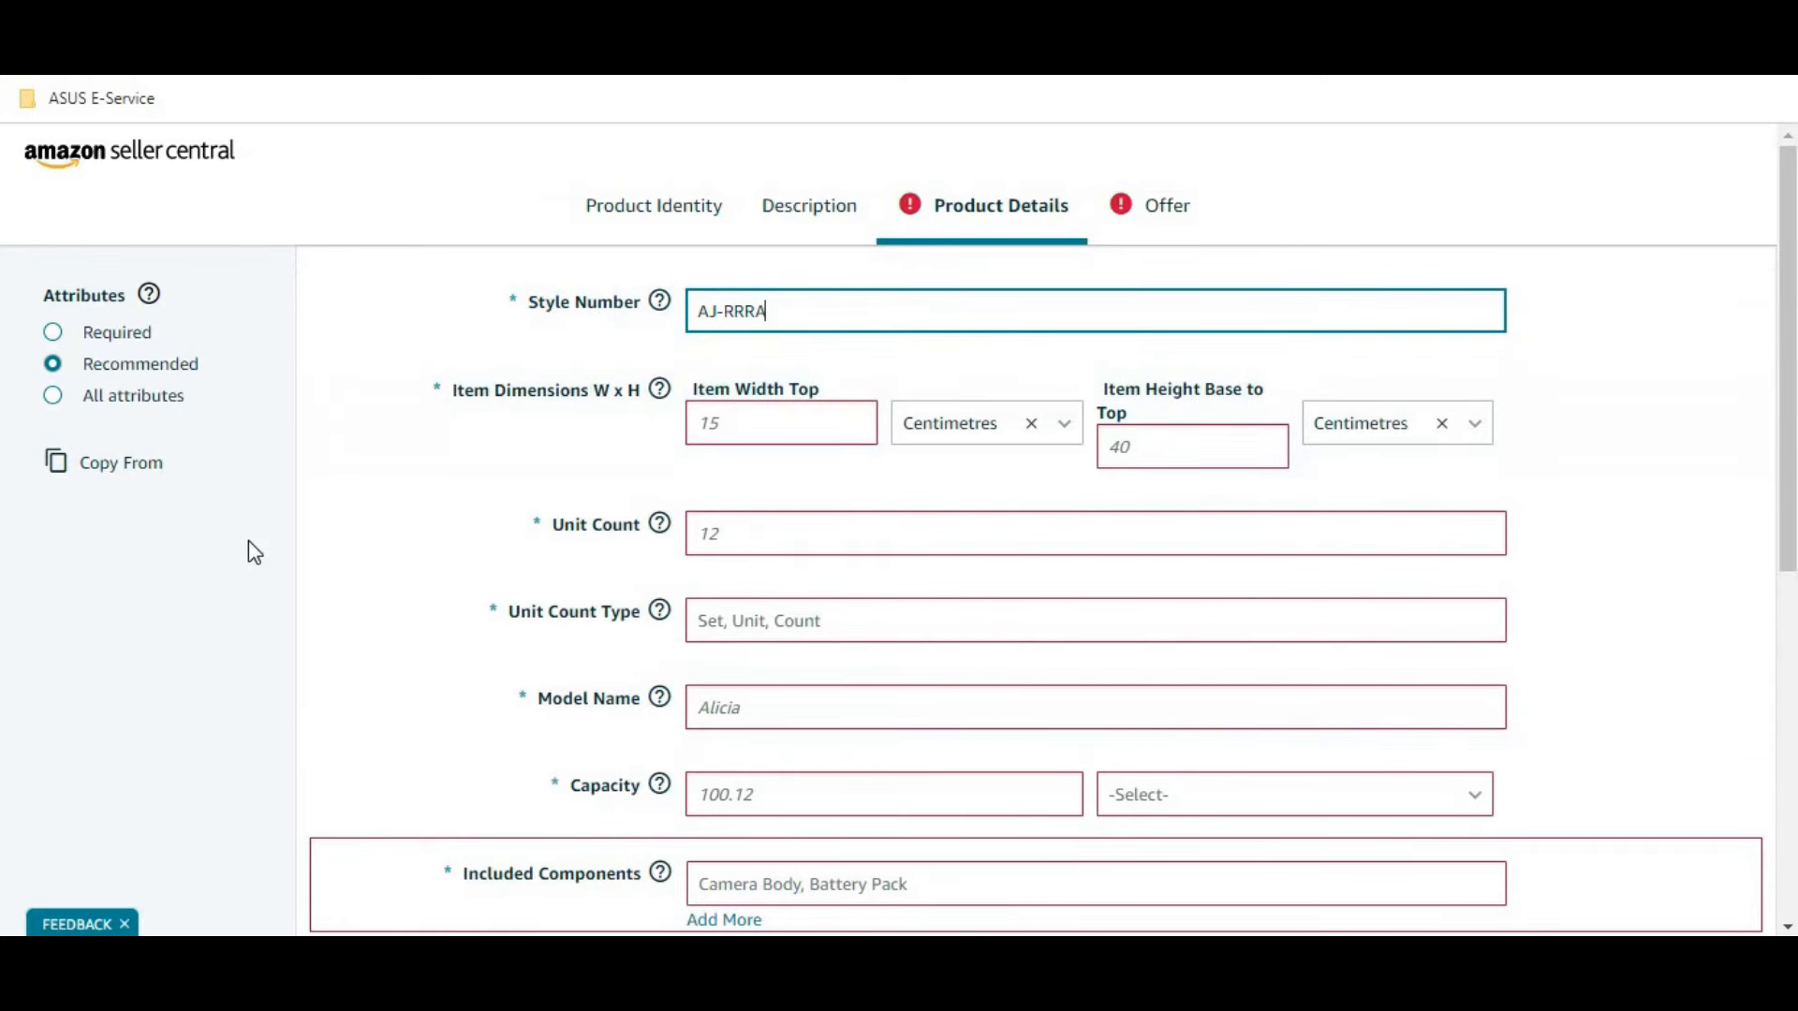
Step: Set the Item Width Top to 25 centimetres in the item dimensions
mouse_move(641, 312)
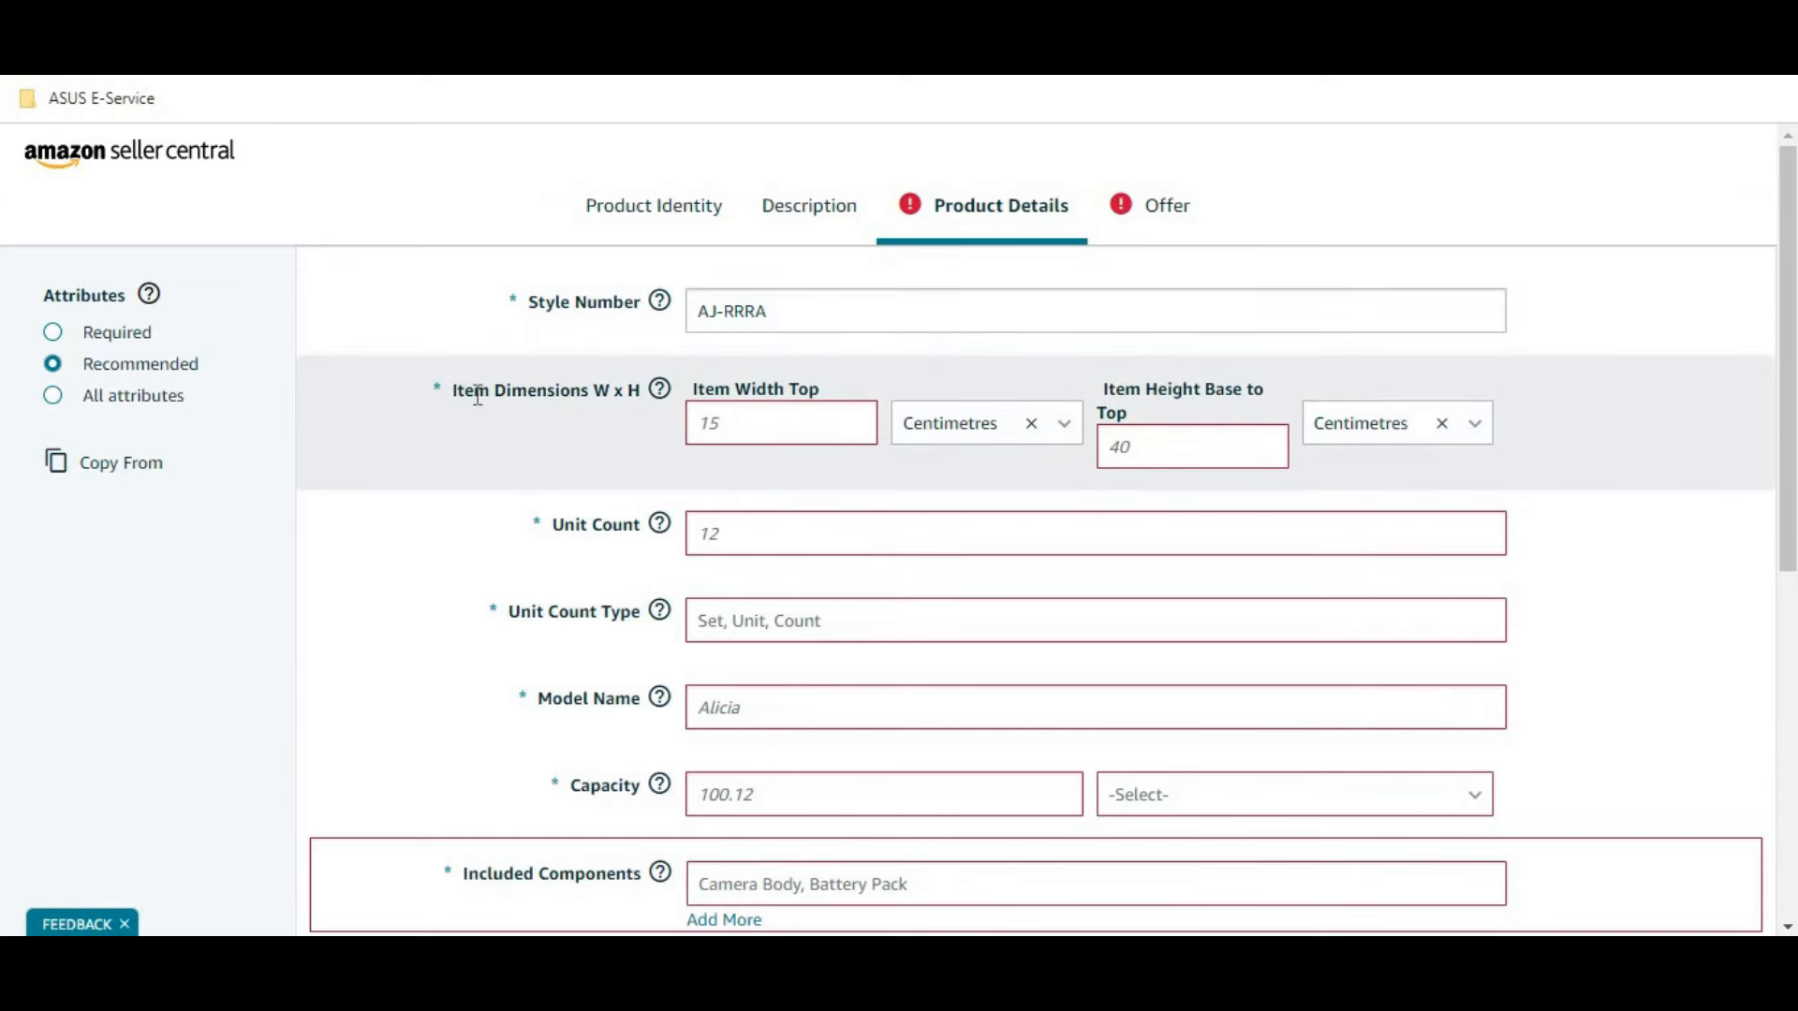
mouse_move(659, 390)
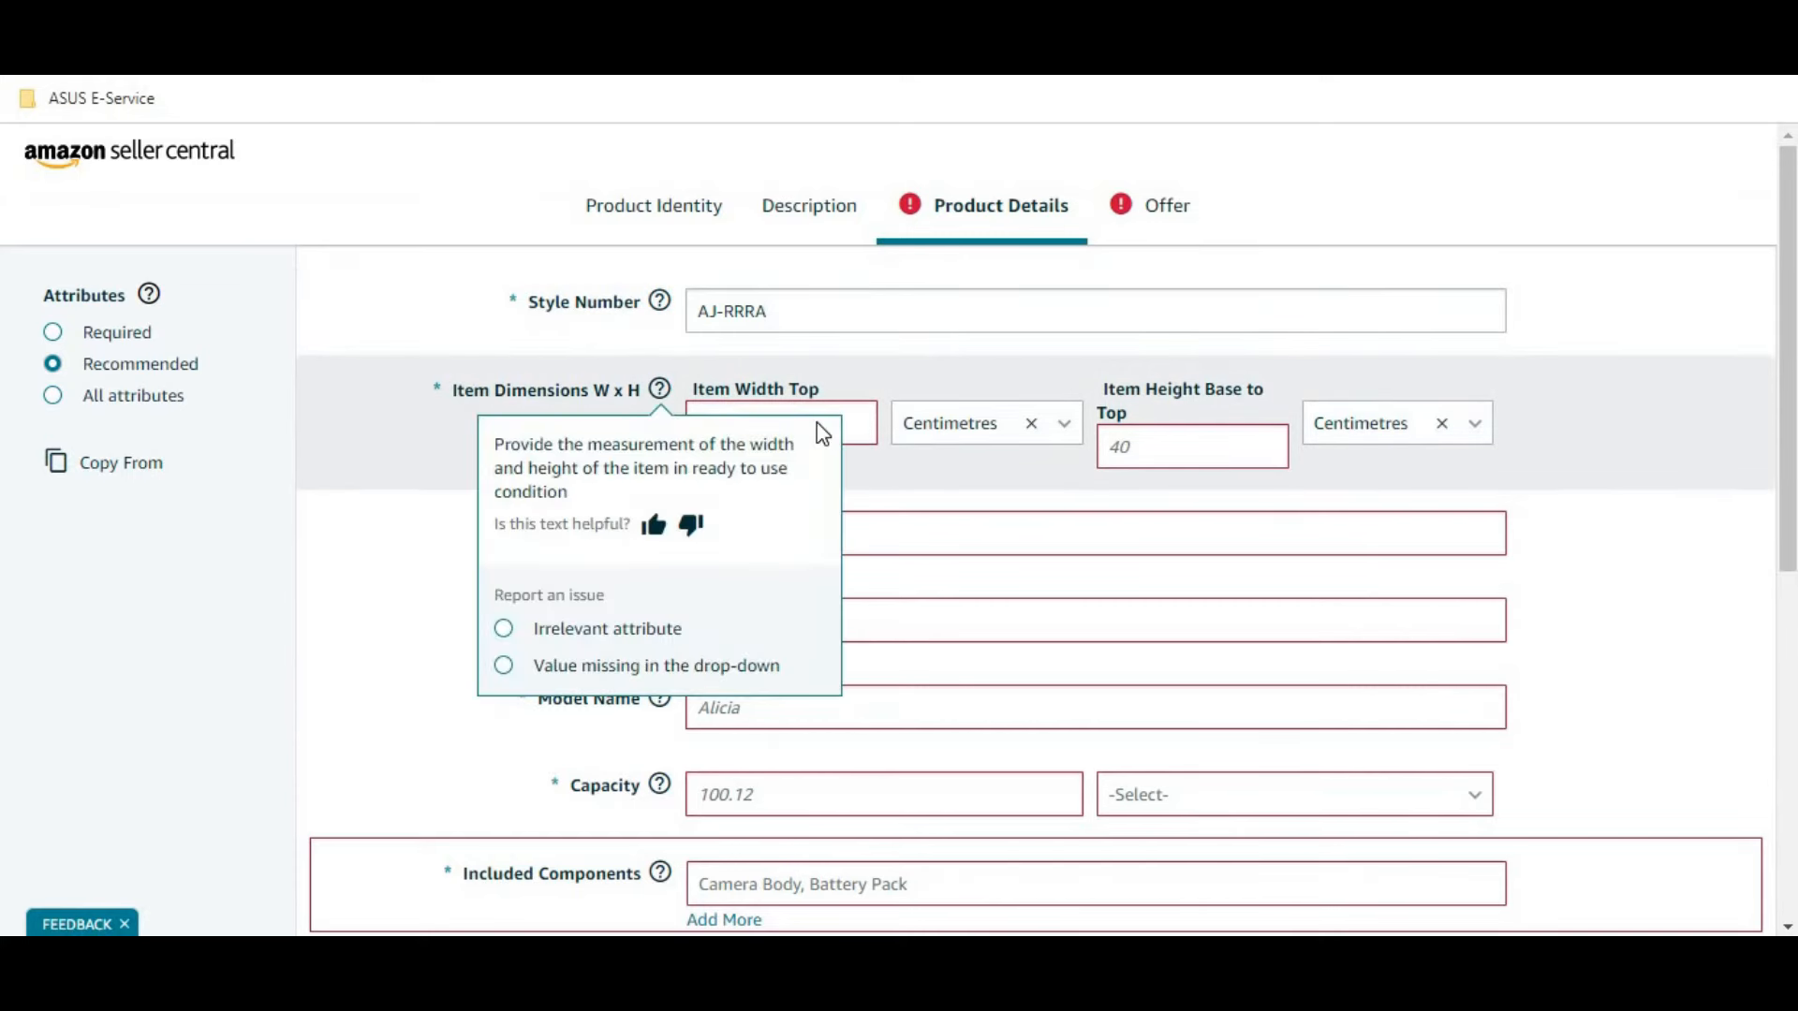
click(845, 423)
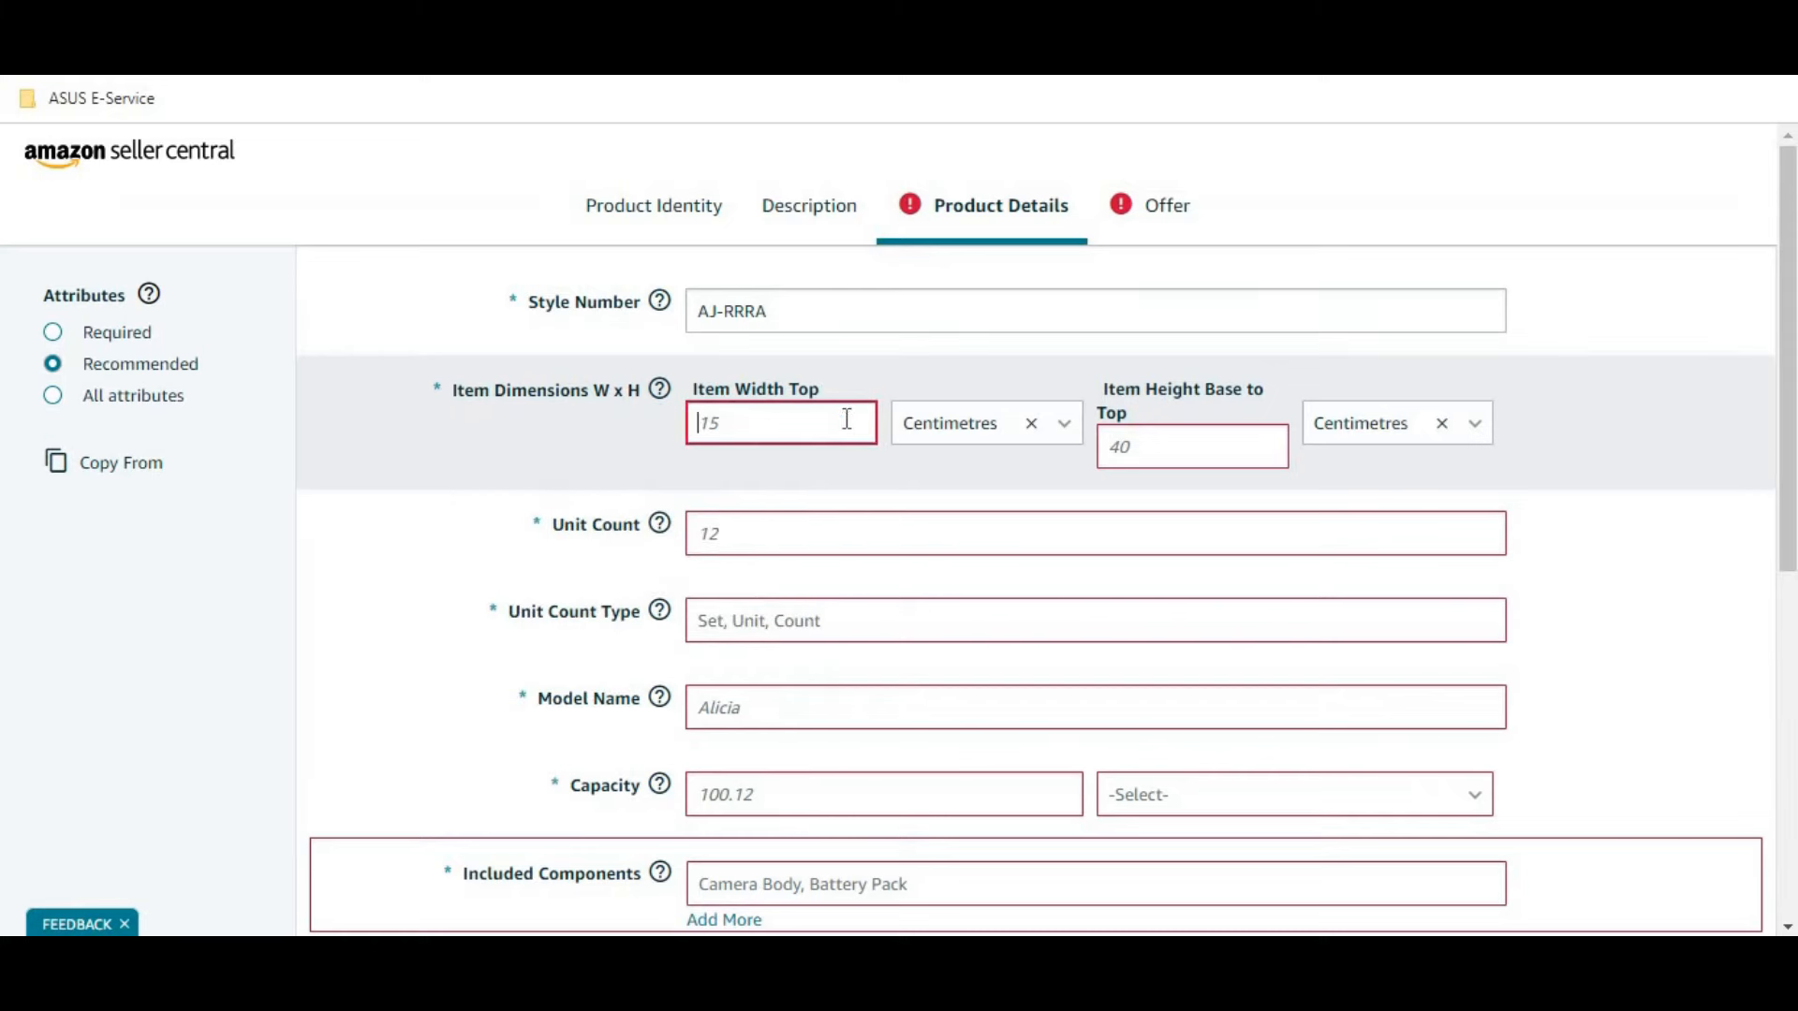
text(25)
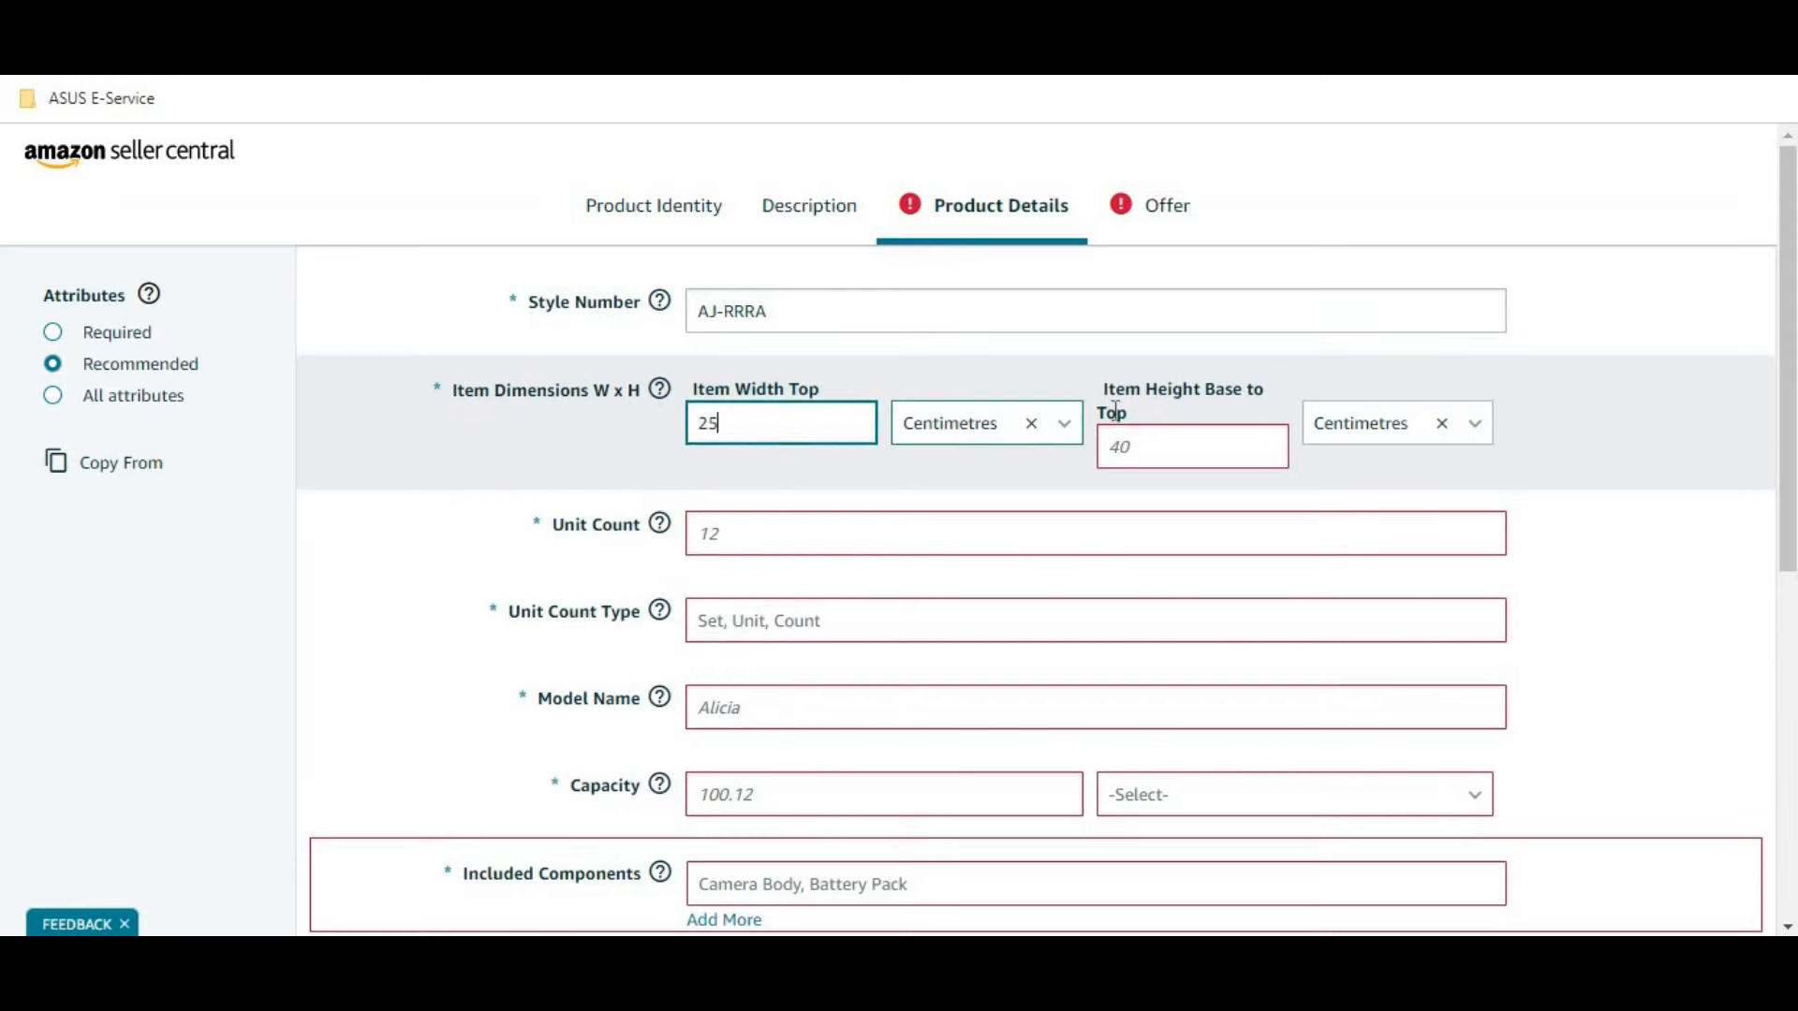
Step: Set the Item Height Base to Top to 58 centimetres in the item dimensions
click(1159, 460)
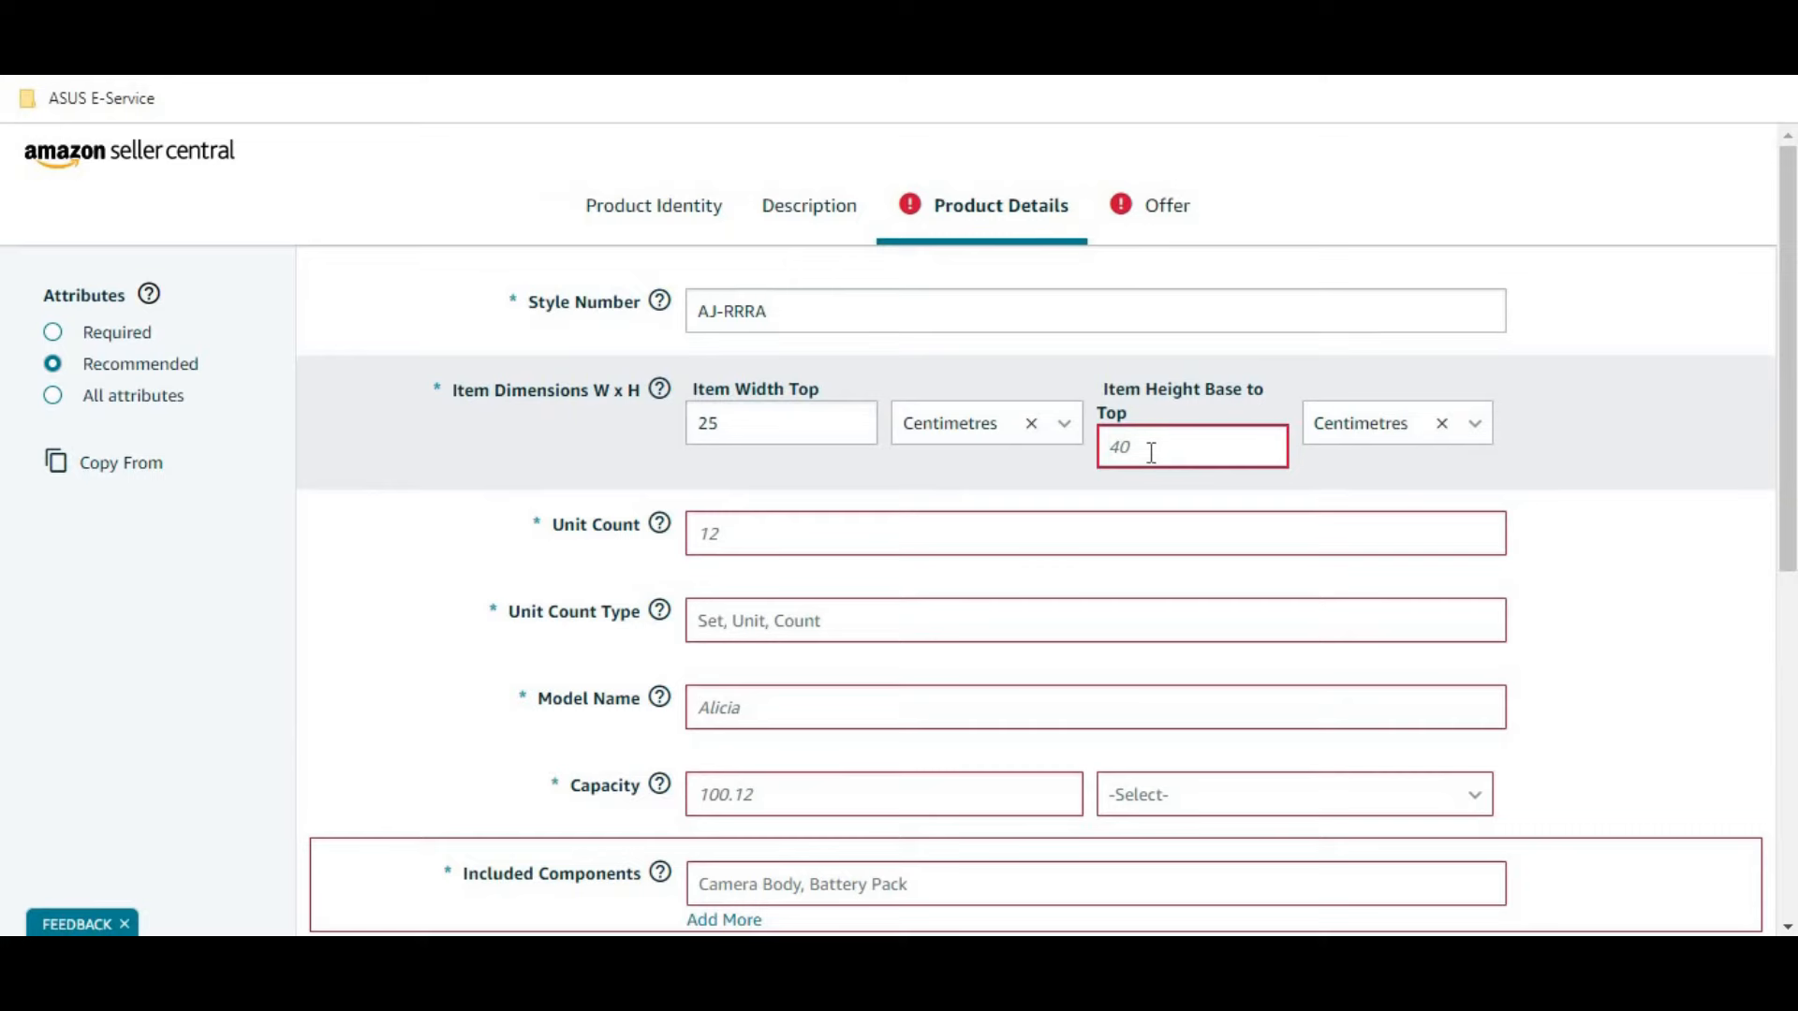
text(58)
click(24, 618)
scroll(361, 473, down, 2)
scroll(378, 447, up, 2)
Step: Set the Unit Count of the water bottle listing to 1
click(779, 531)
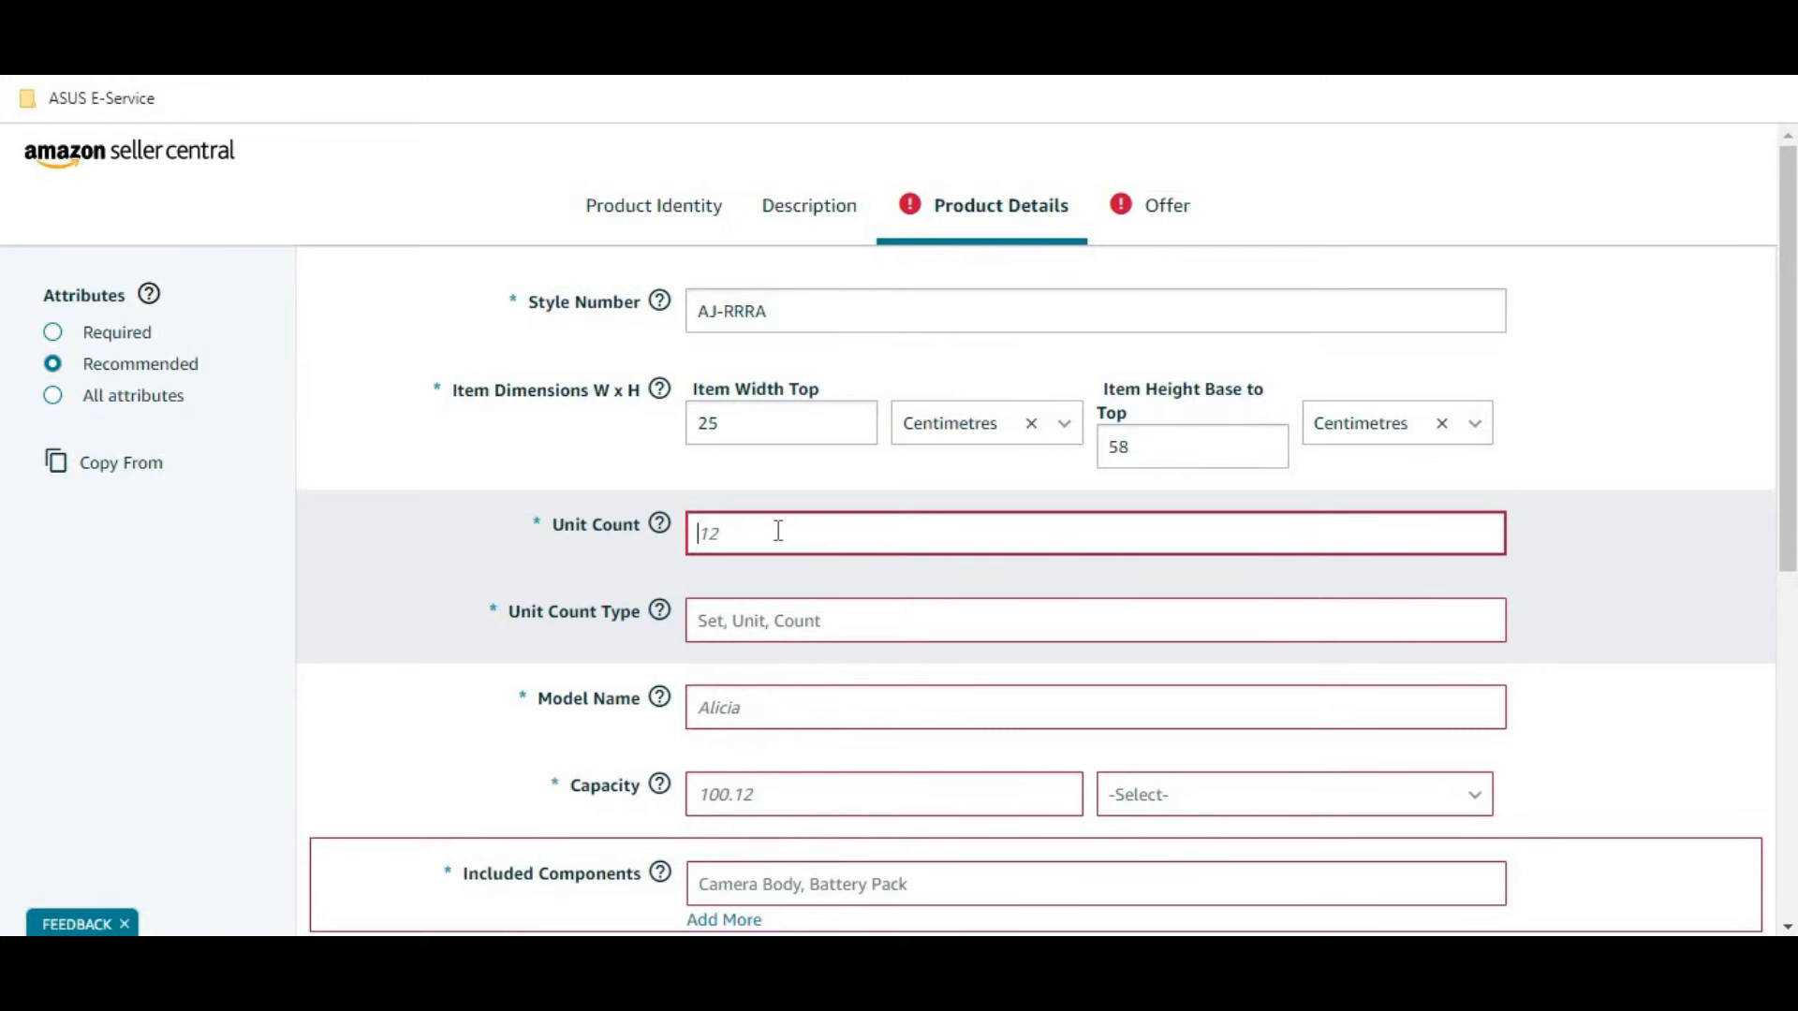
text(1)
click(261, 586)
Step: Look through the available unit types and set the Unit Count Type to Count
scroll(581, 532, down, 2)
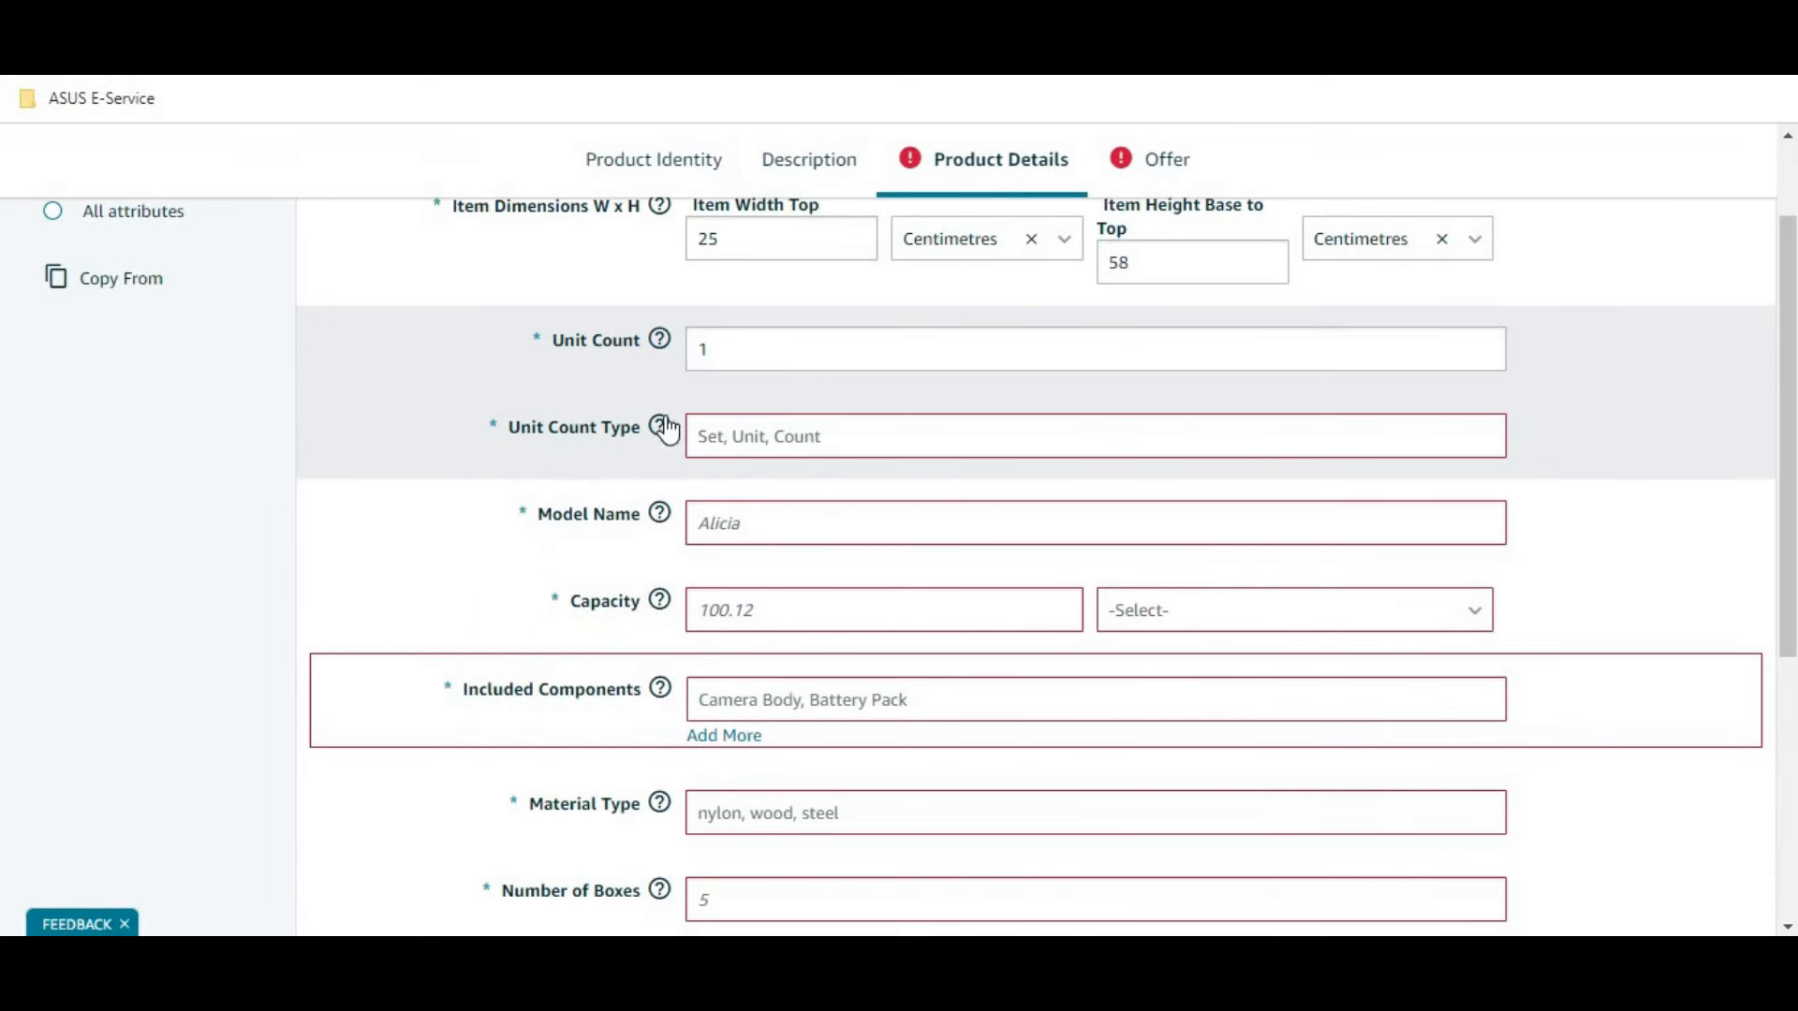
click(760, 441)
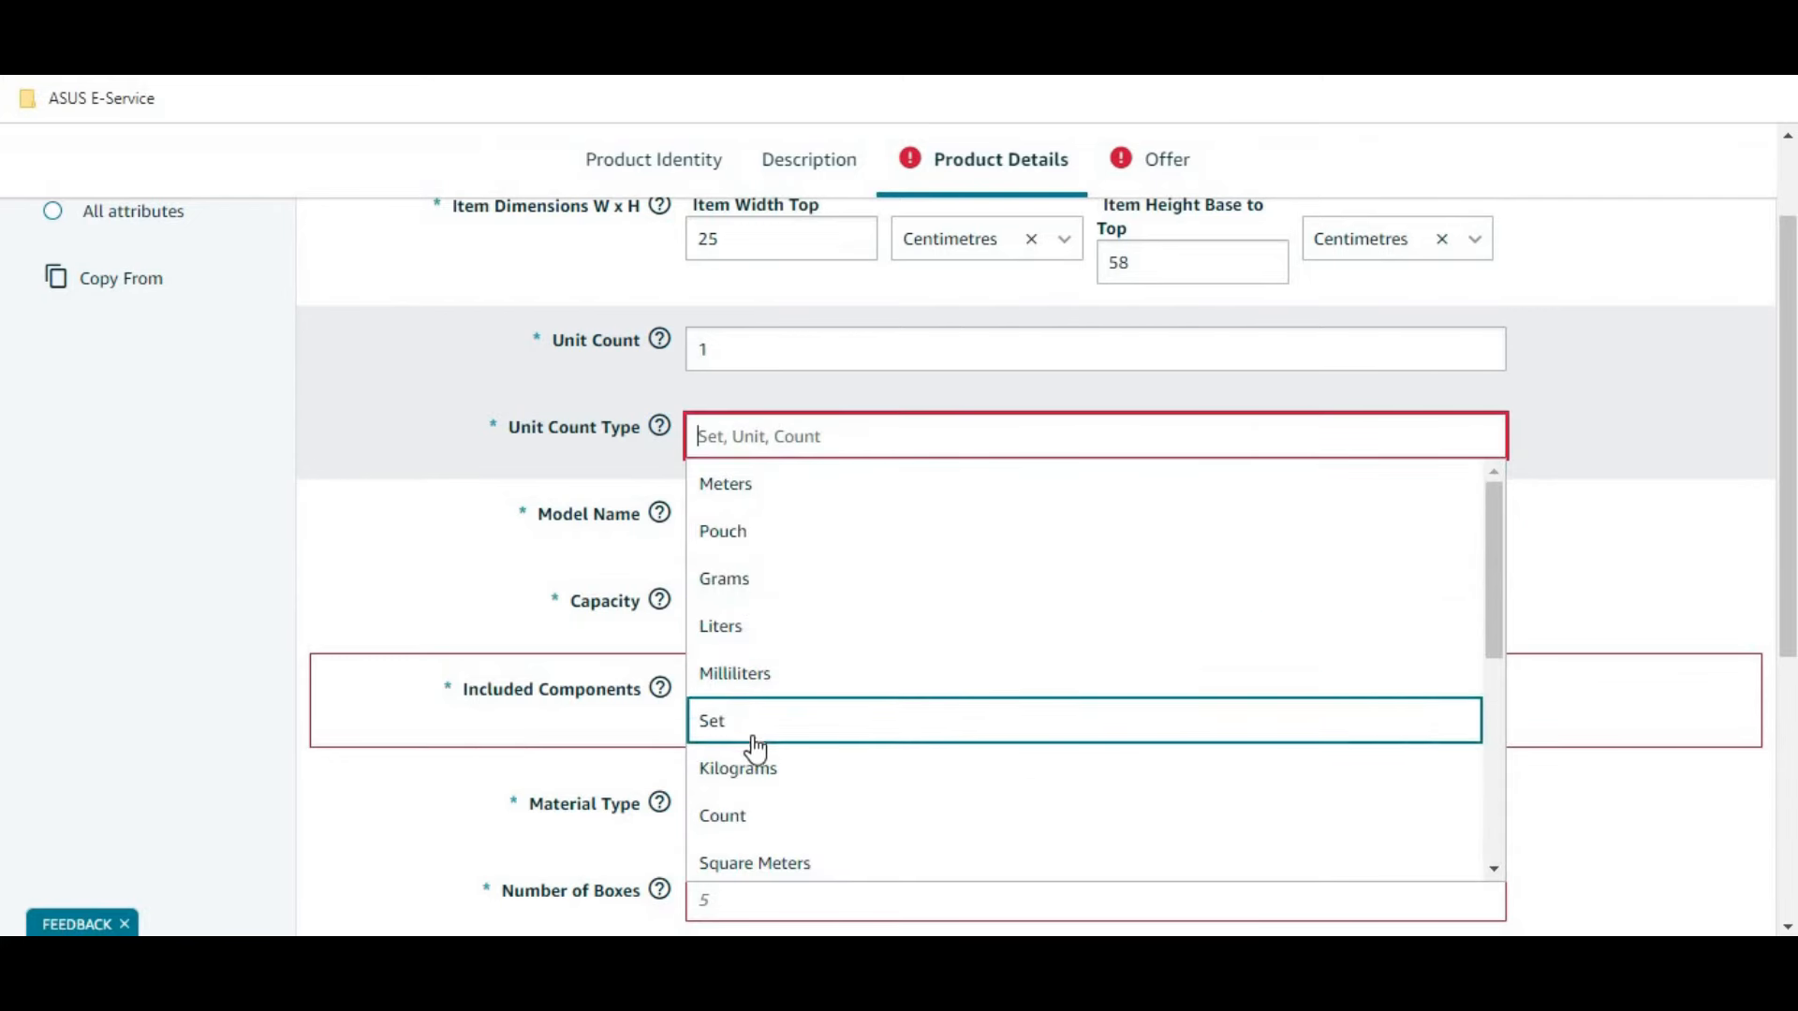
scroll(747, 796, down, 5)
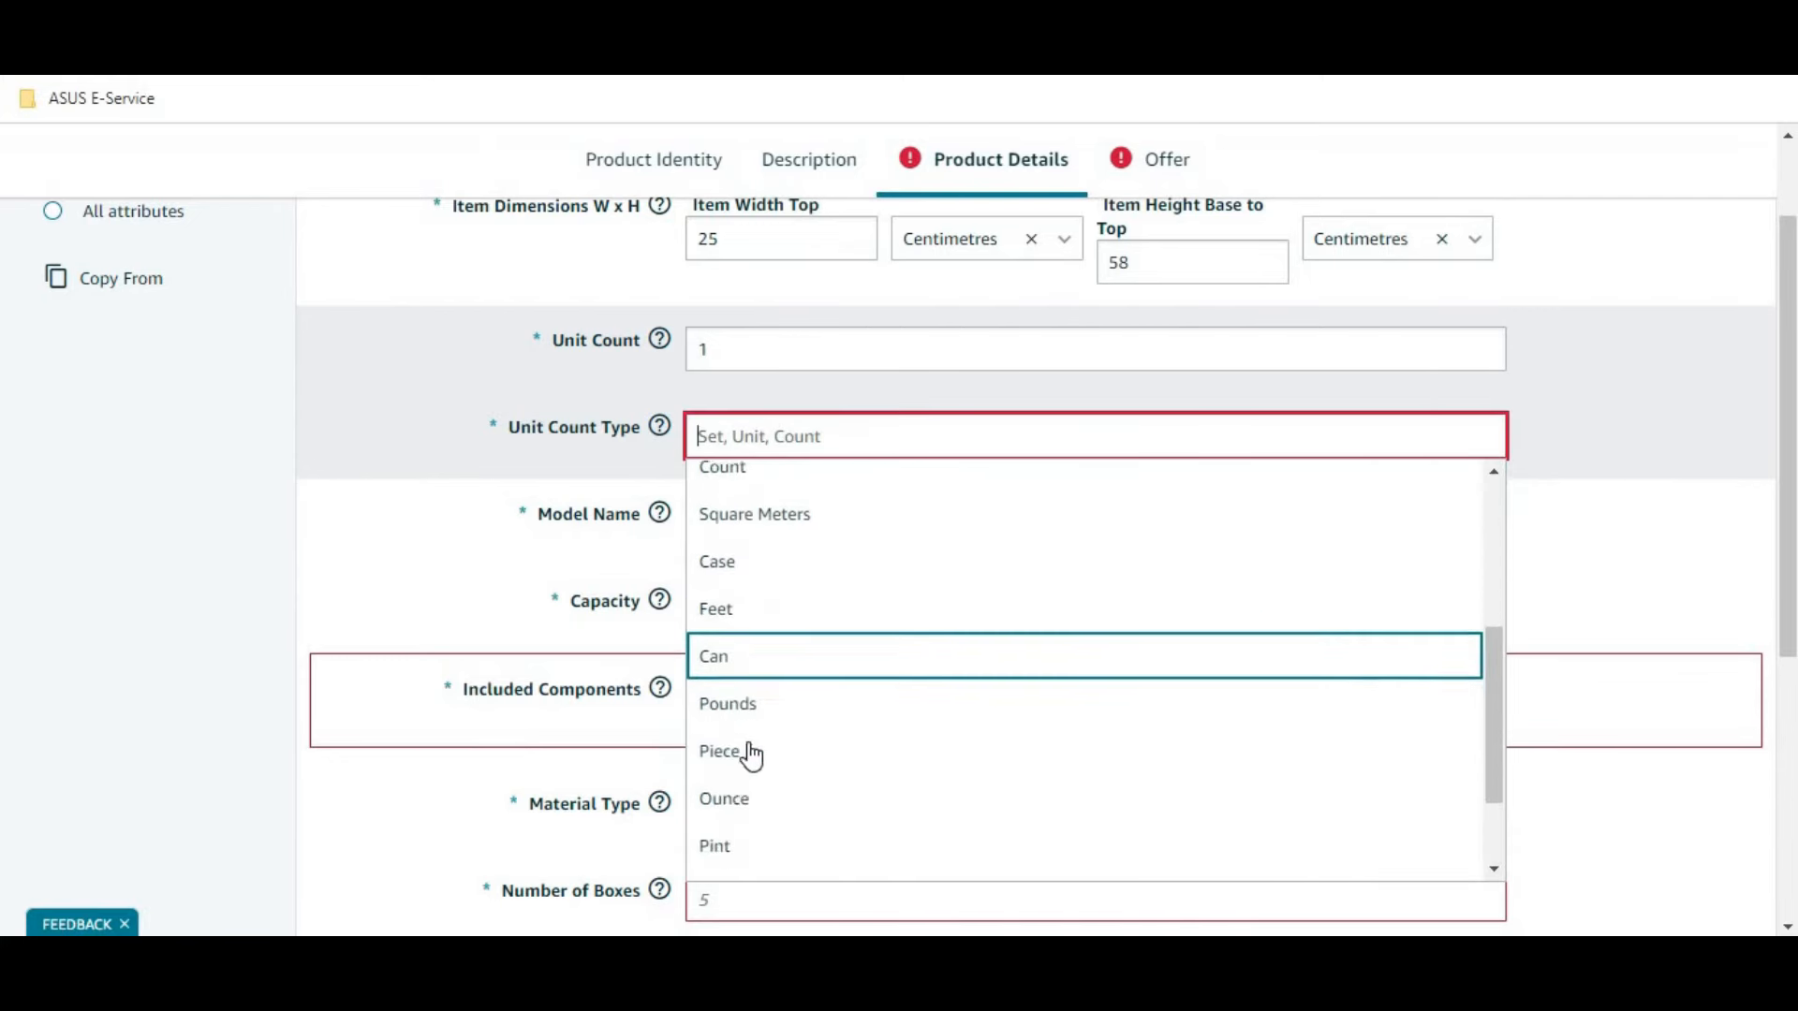
scroll(753, 740, down, 2)
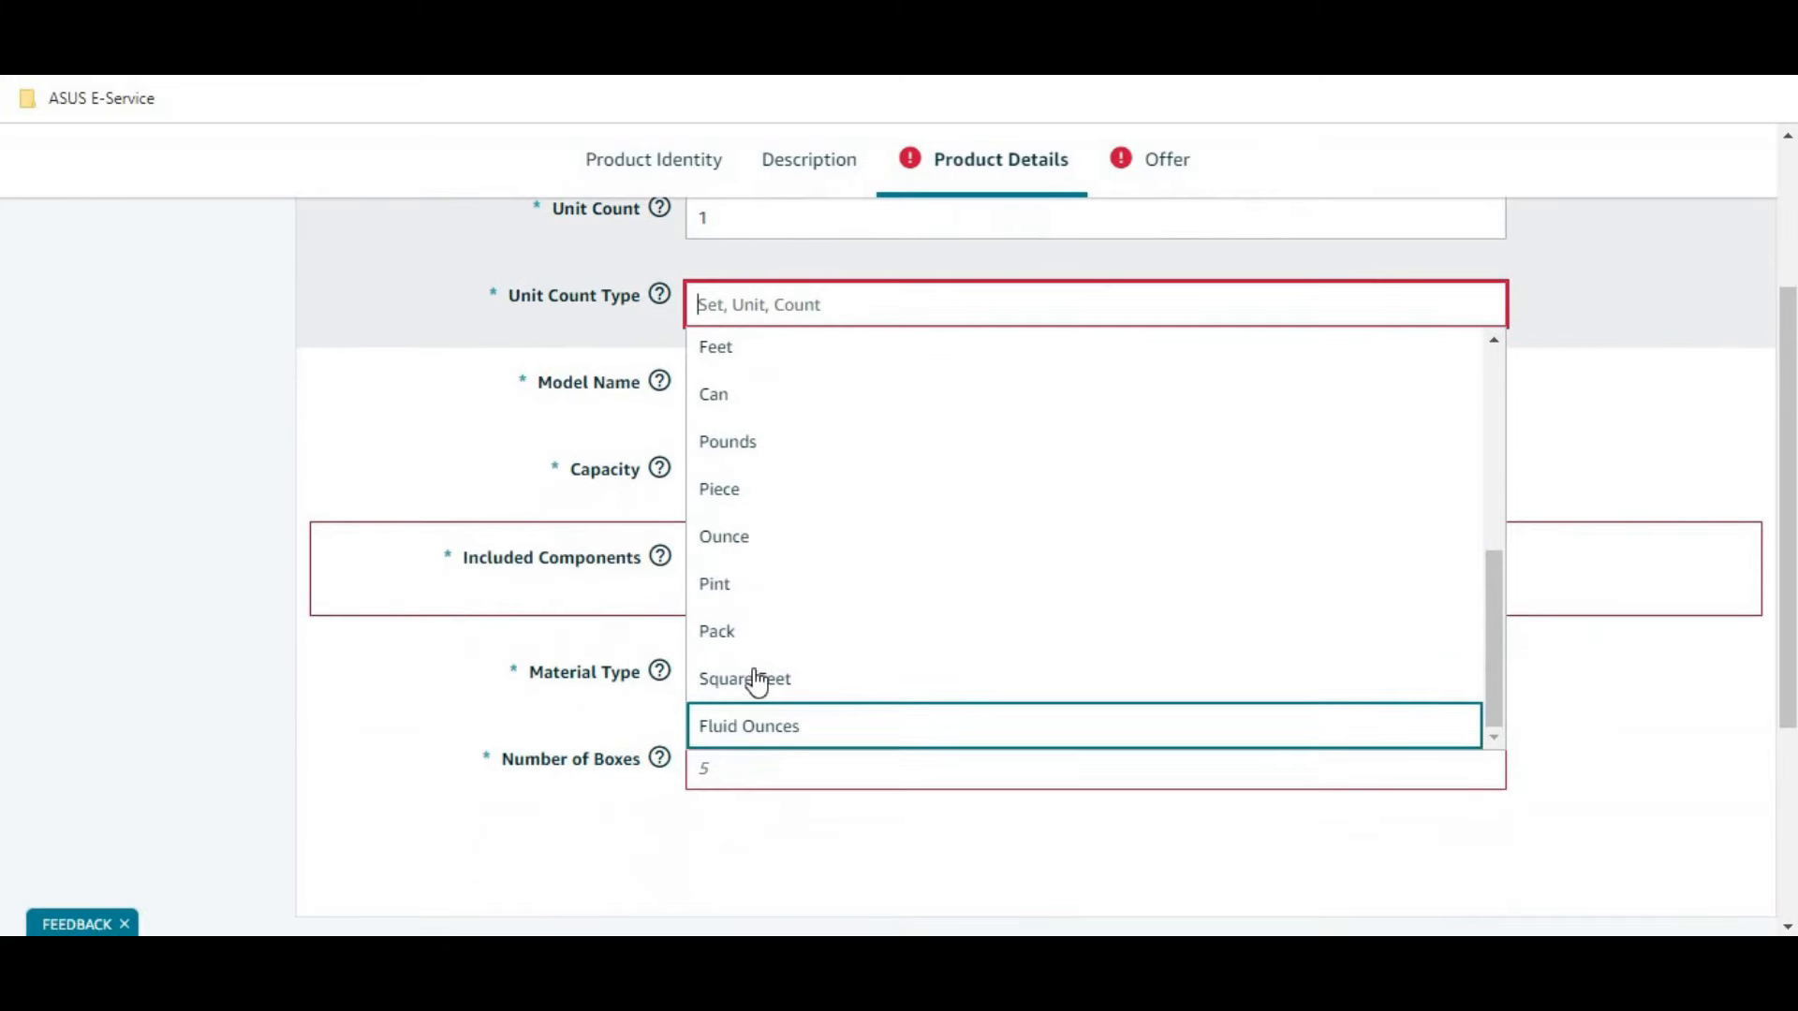
scroll(740, 454, up, 5)
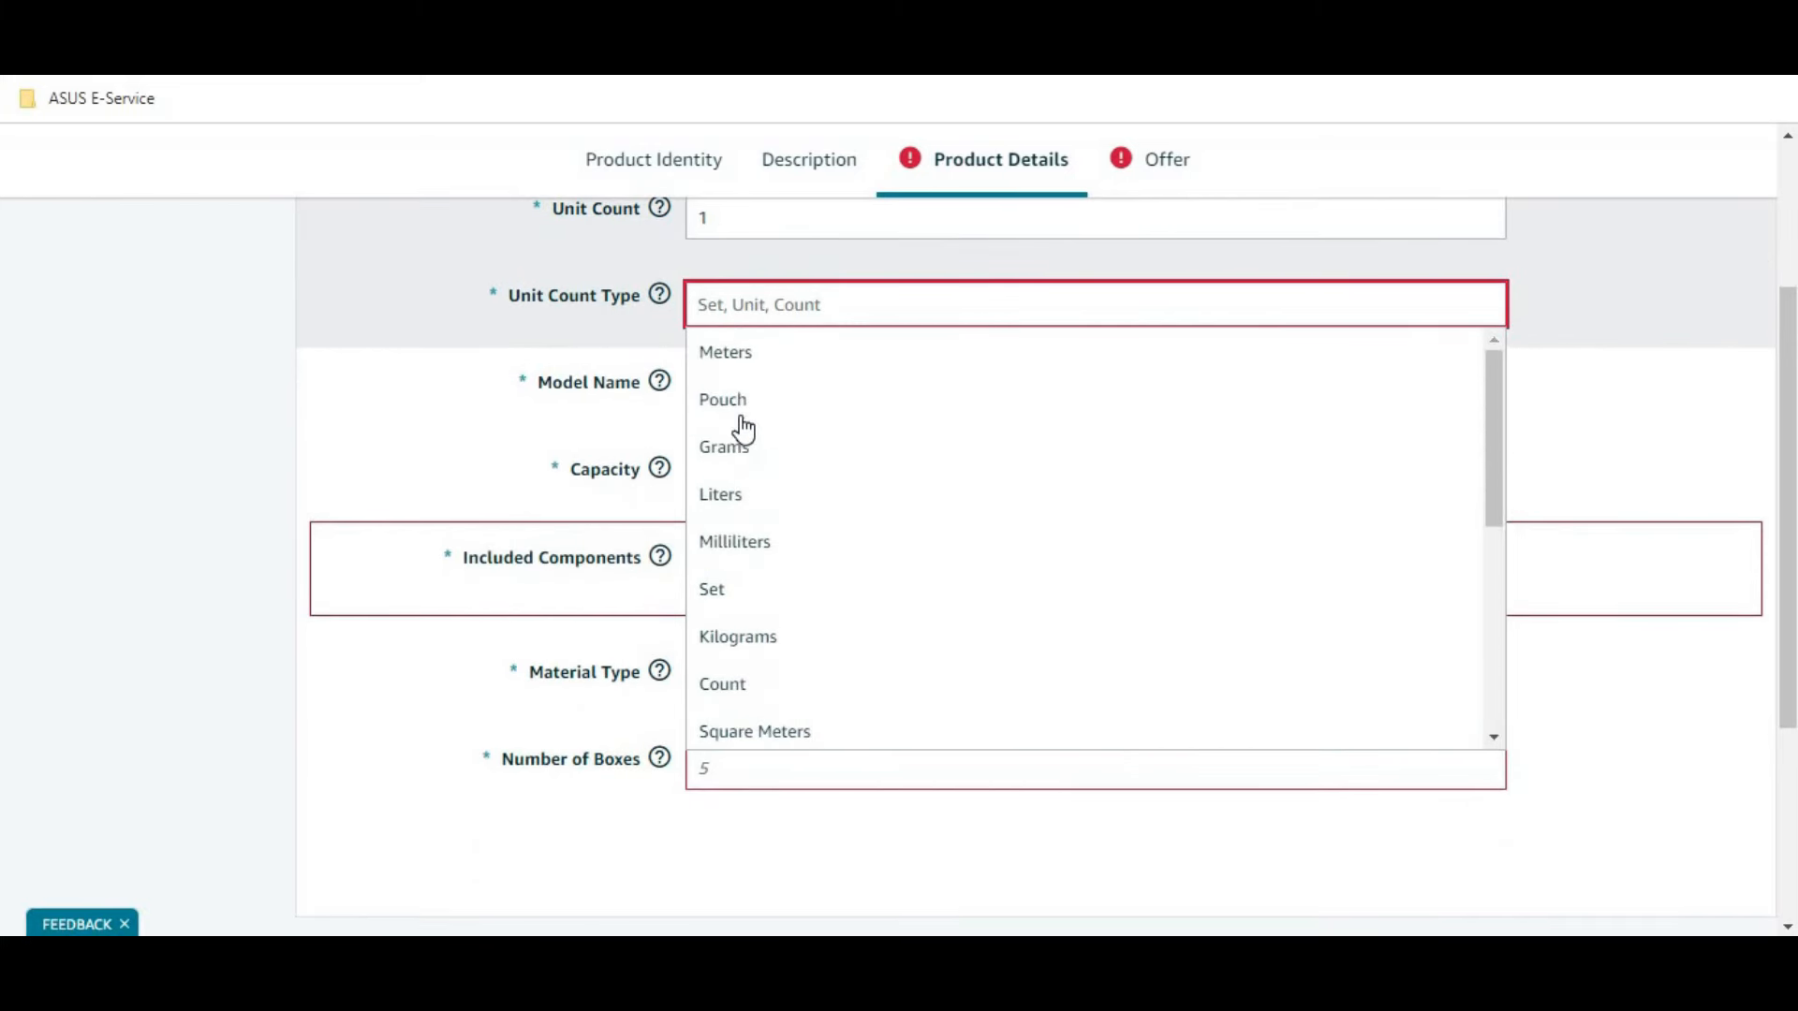
scroll(748, 608, down, 3)
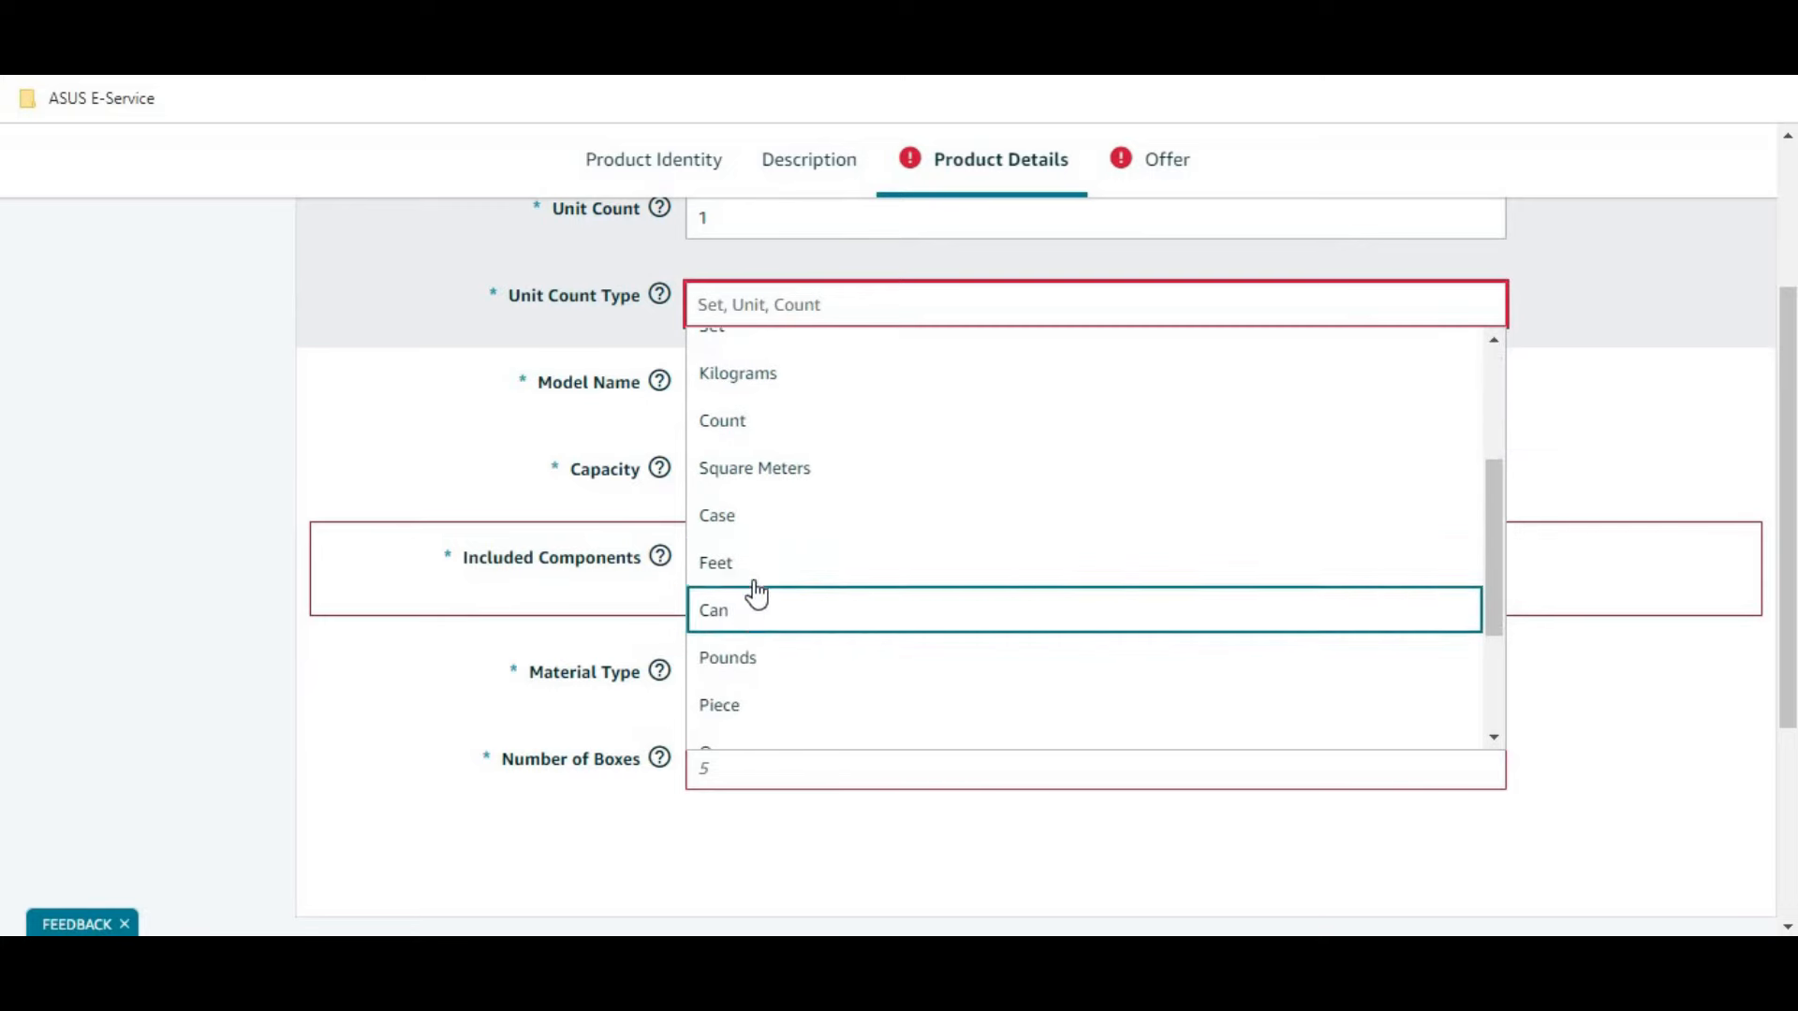
scroll(766, 571, down, 2)
scroll(763, 550, down, 2)
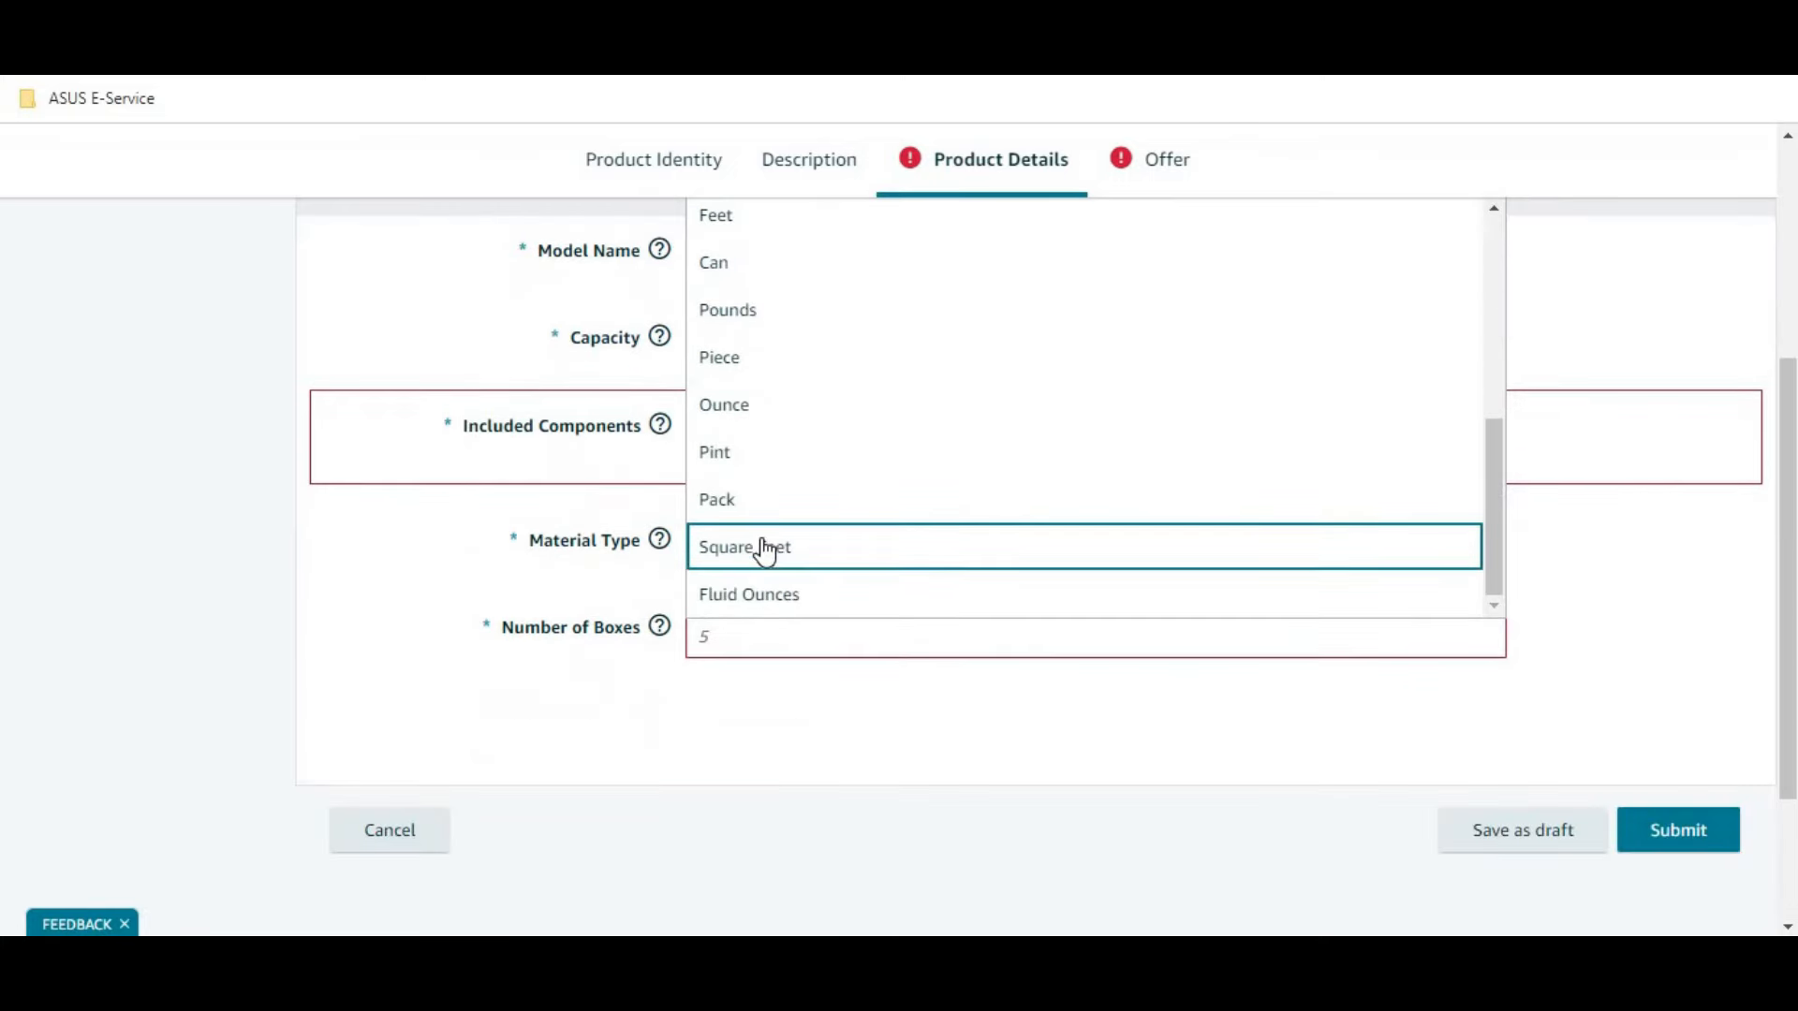
scroll(764, 549, up, 3)
click(189, 367)
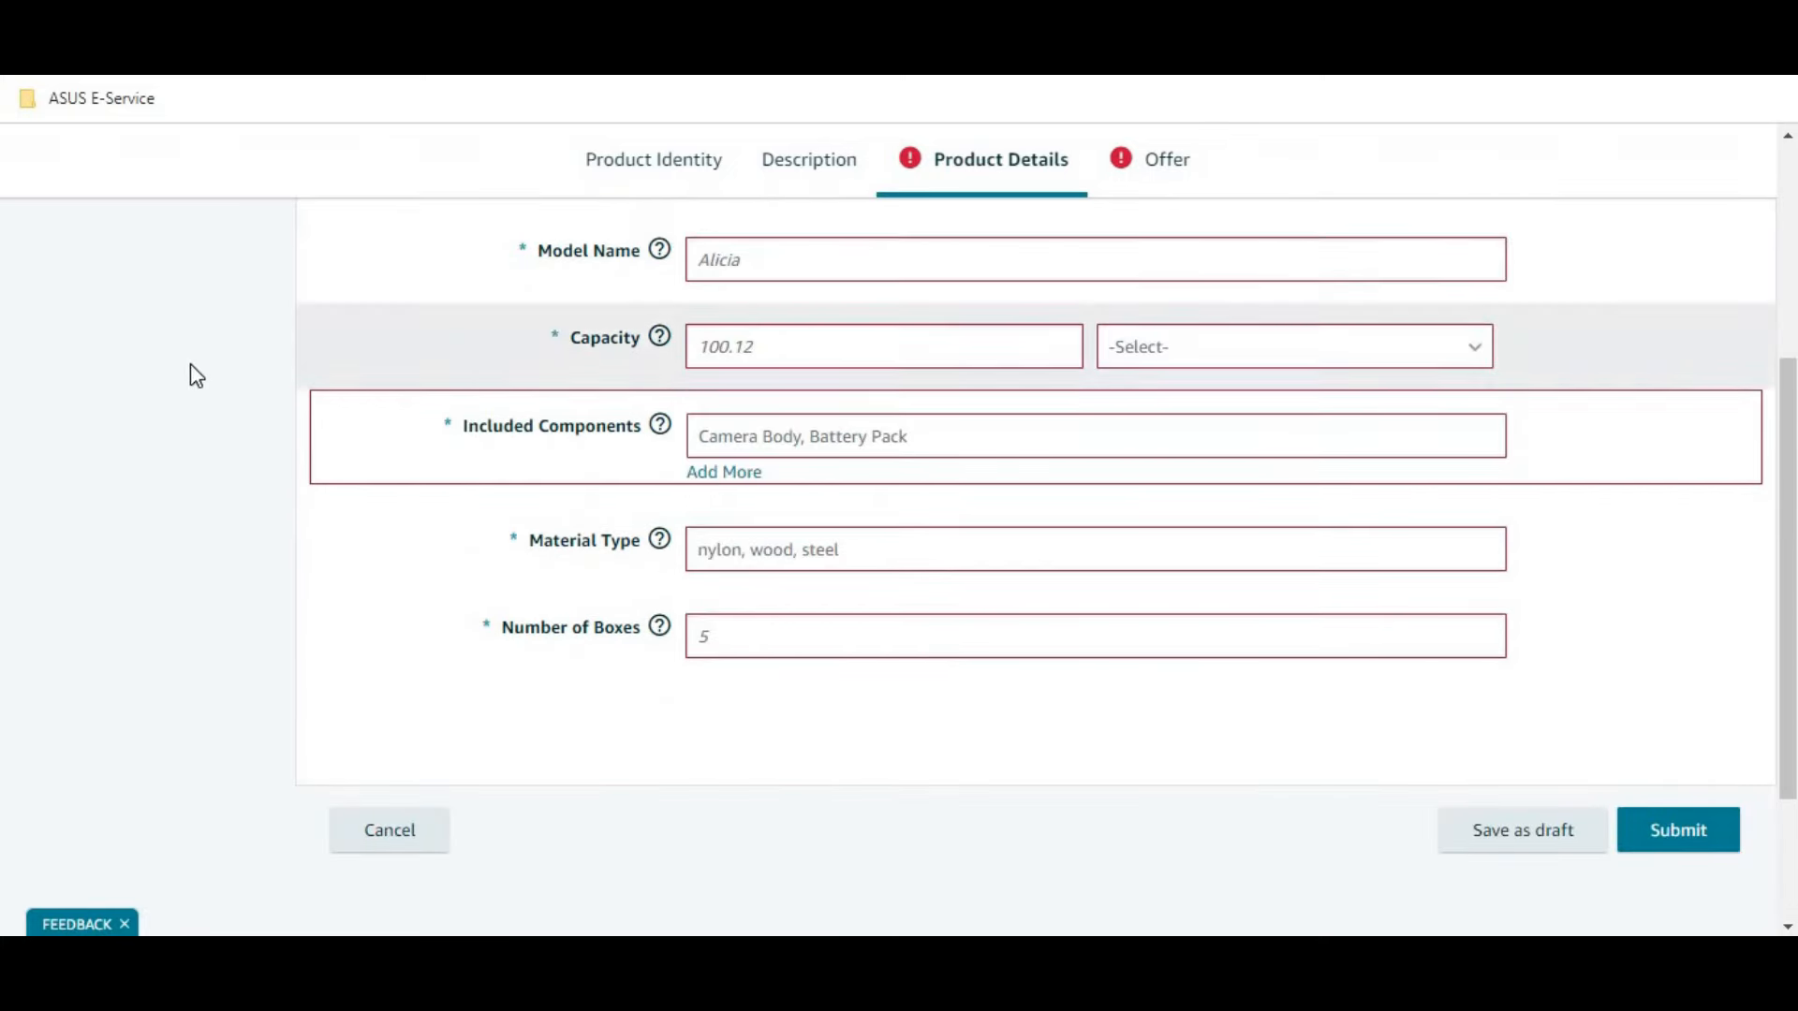
scroll(206, 382, up, 5)
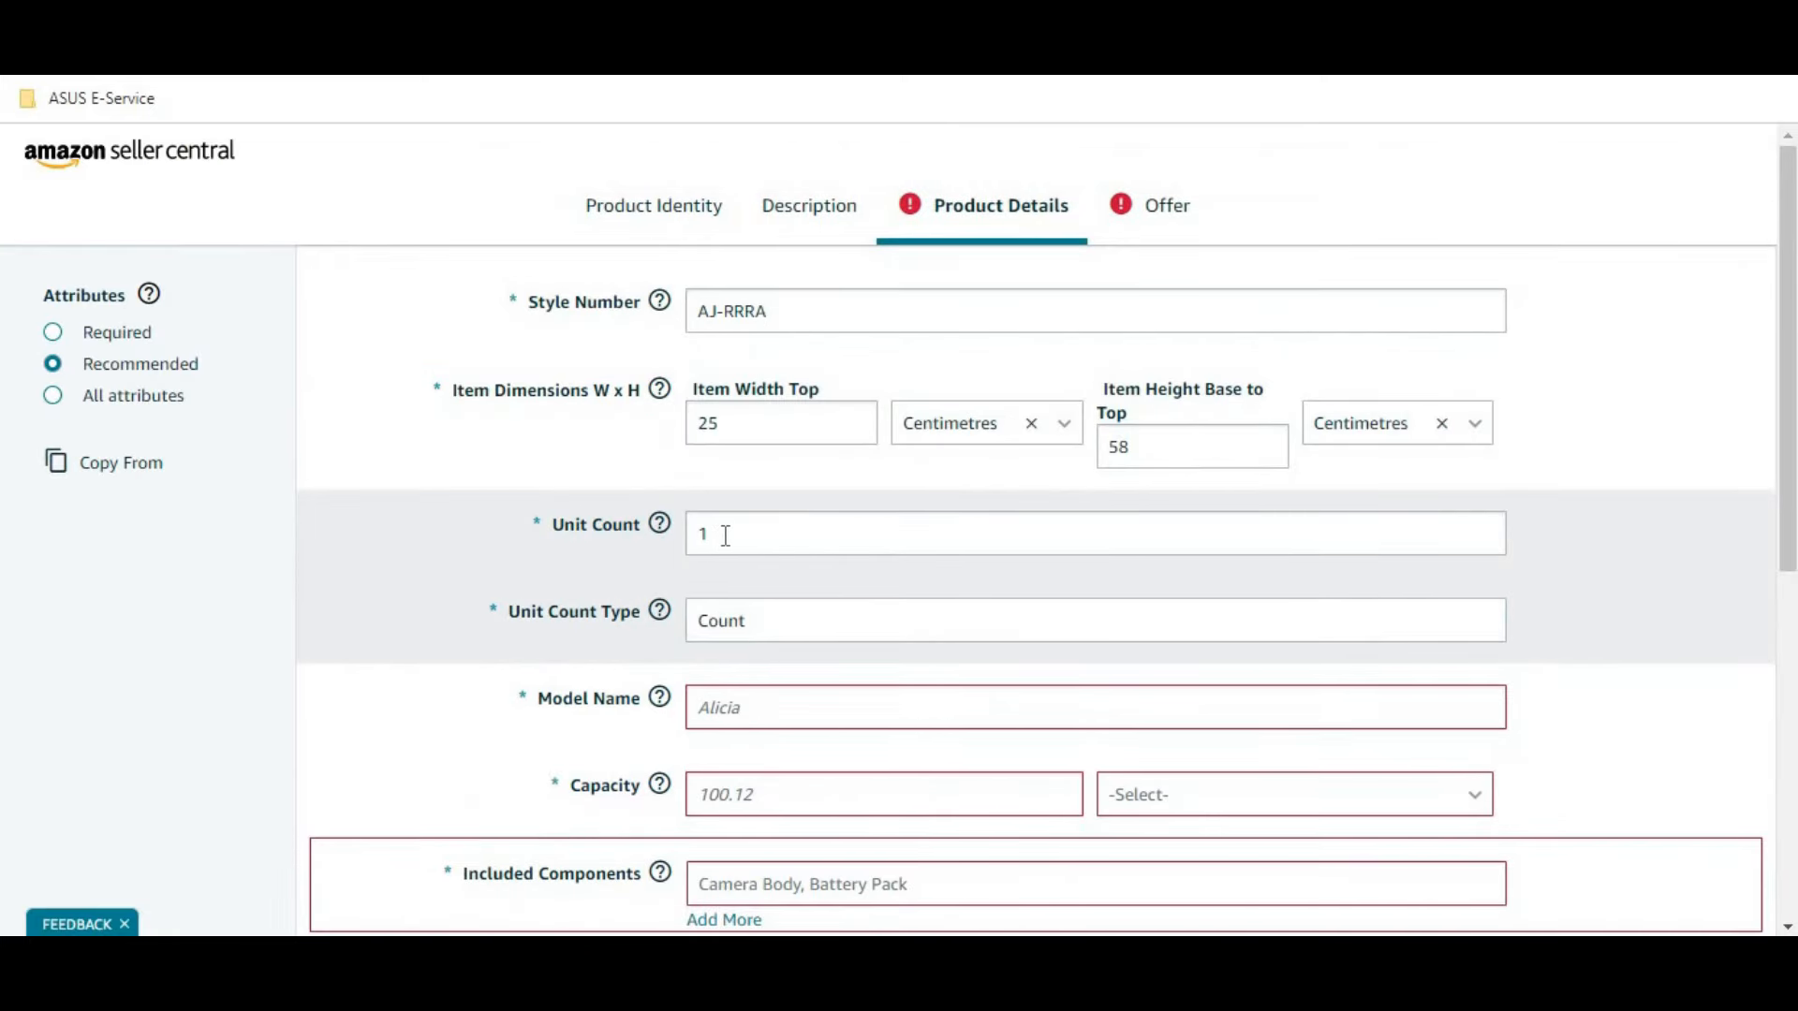
Step: Enter MODERN as the Model Name in the product details
scroll(618, 558, down, 2)
click(761, 529)
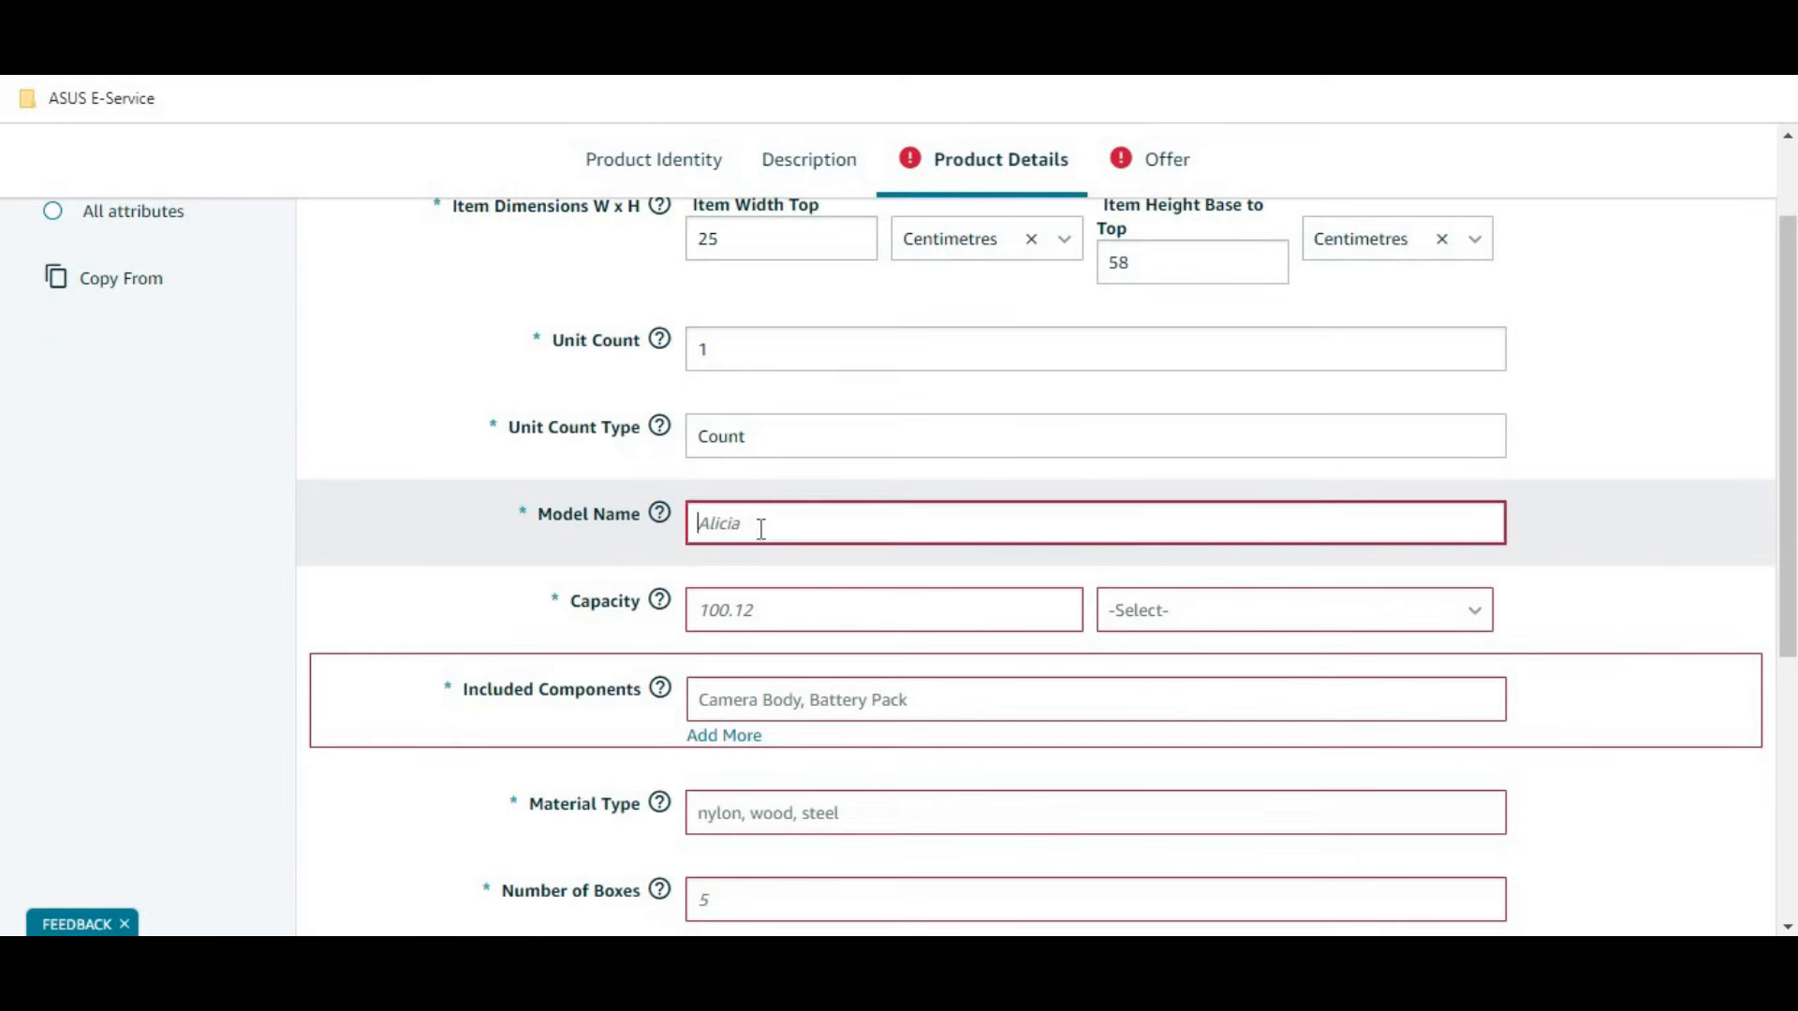
text(MODERN)
click(220, 590)
Step: Check the help for Capacity and set the bottle's capacity to 10000 milliliters
mouse_move(661, 607)
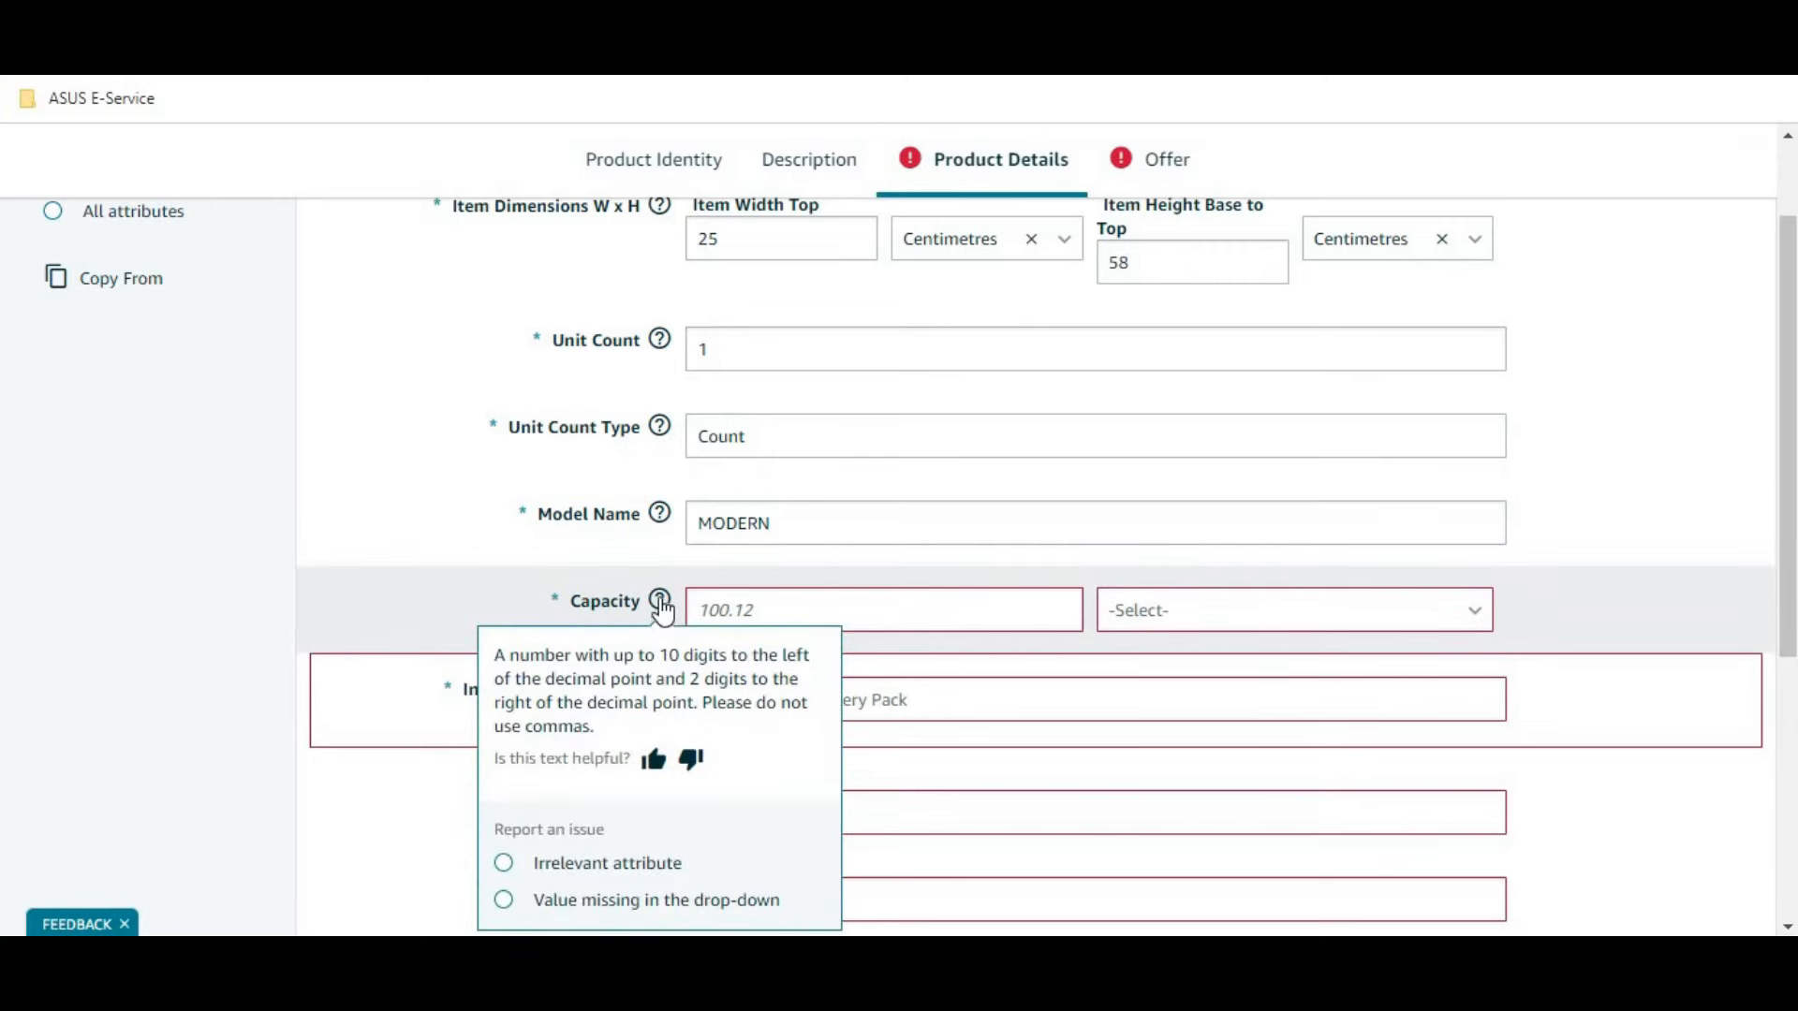
click(783, 603)
text(10000)
click(1236, 609)
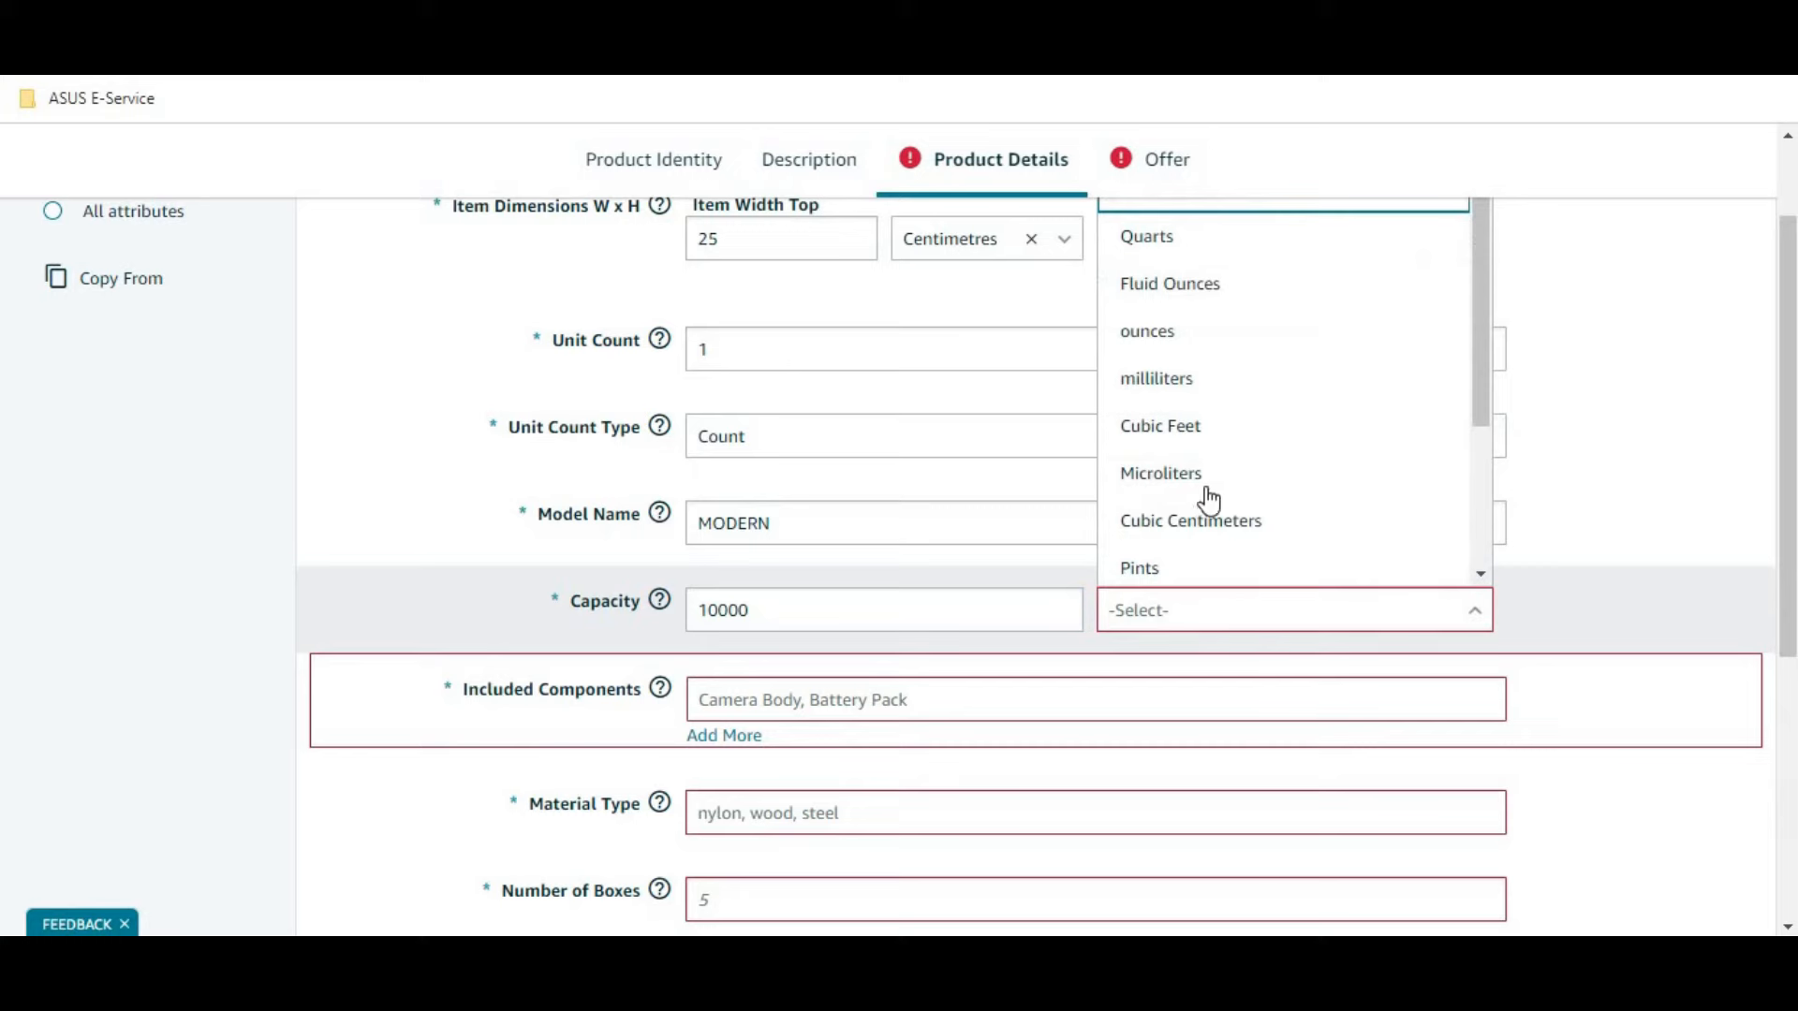
click(1174, 379)
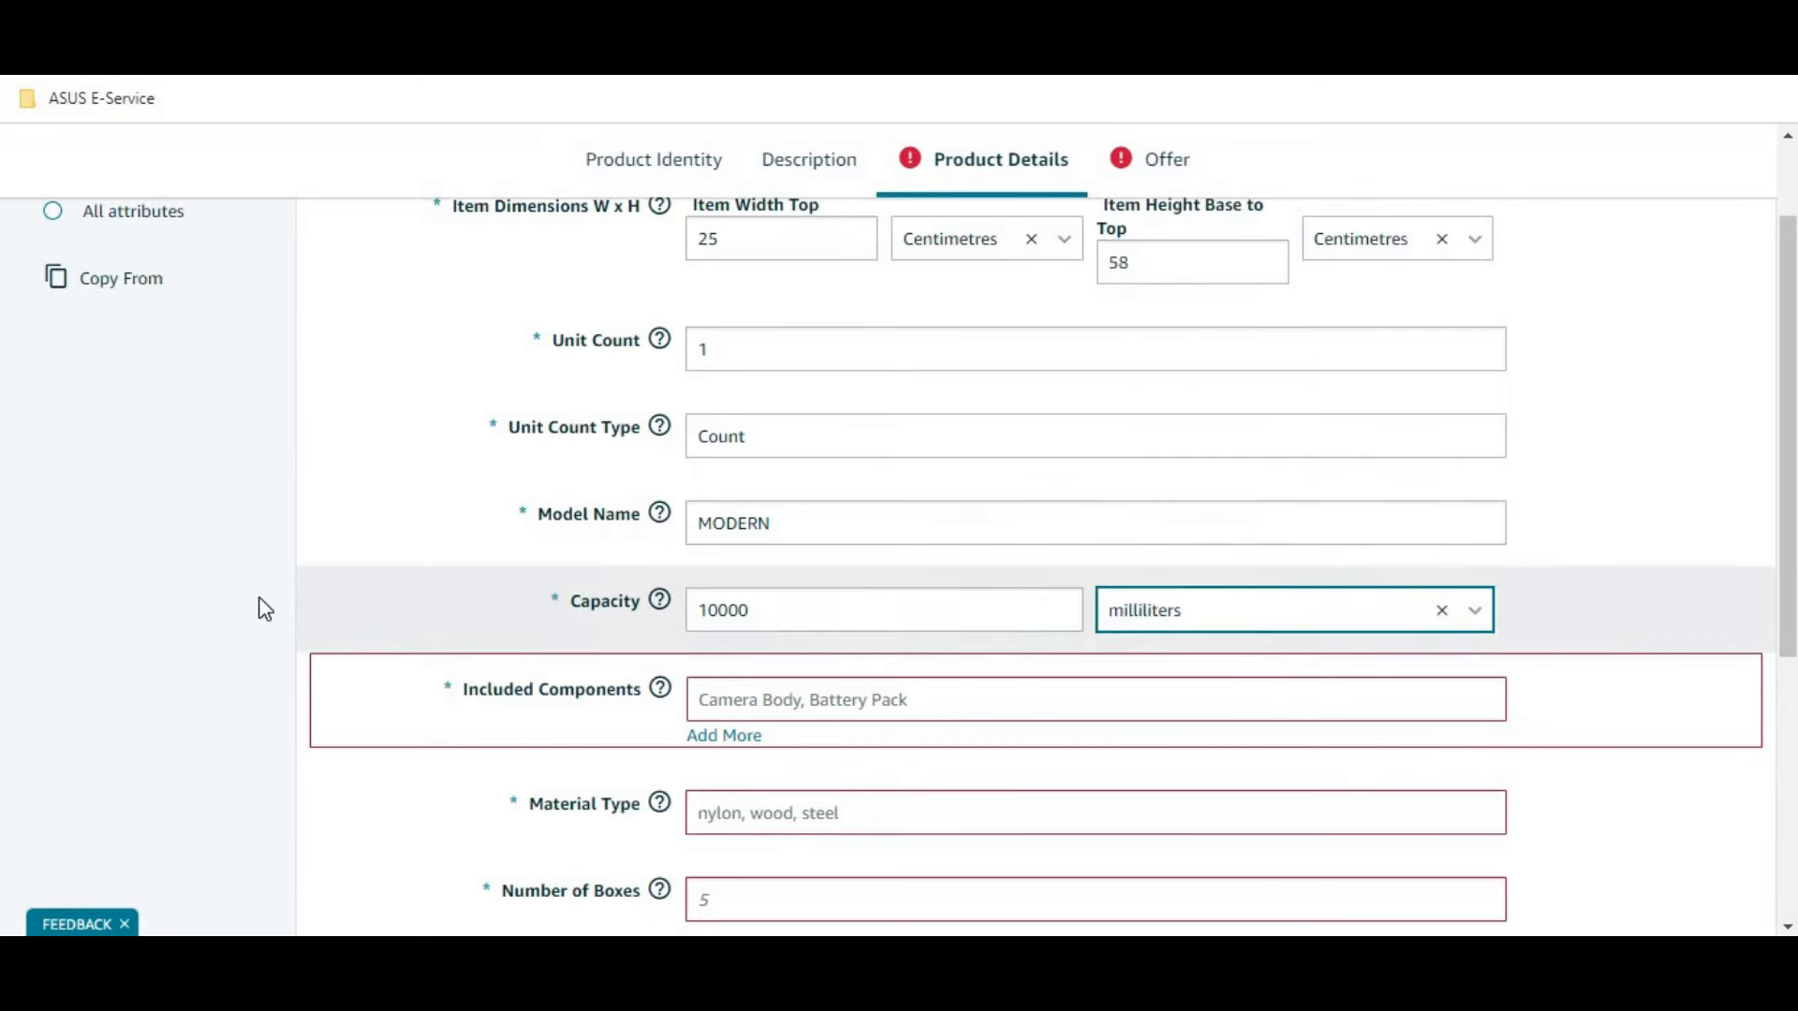
Step: Enter WATER BOTTLE as the Included Components of the product
scroll(212, 573, down, 3)
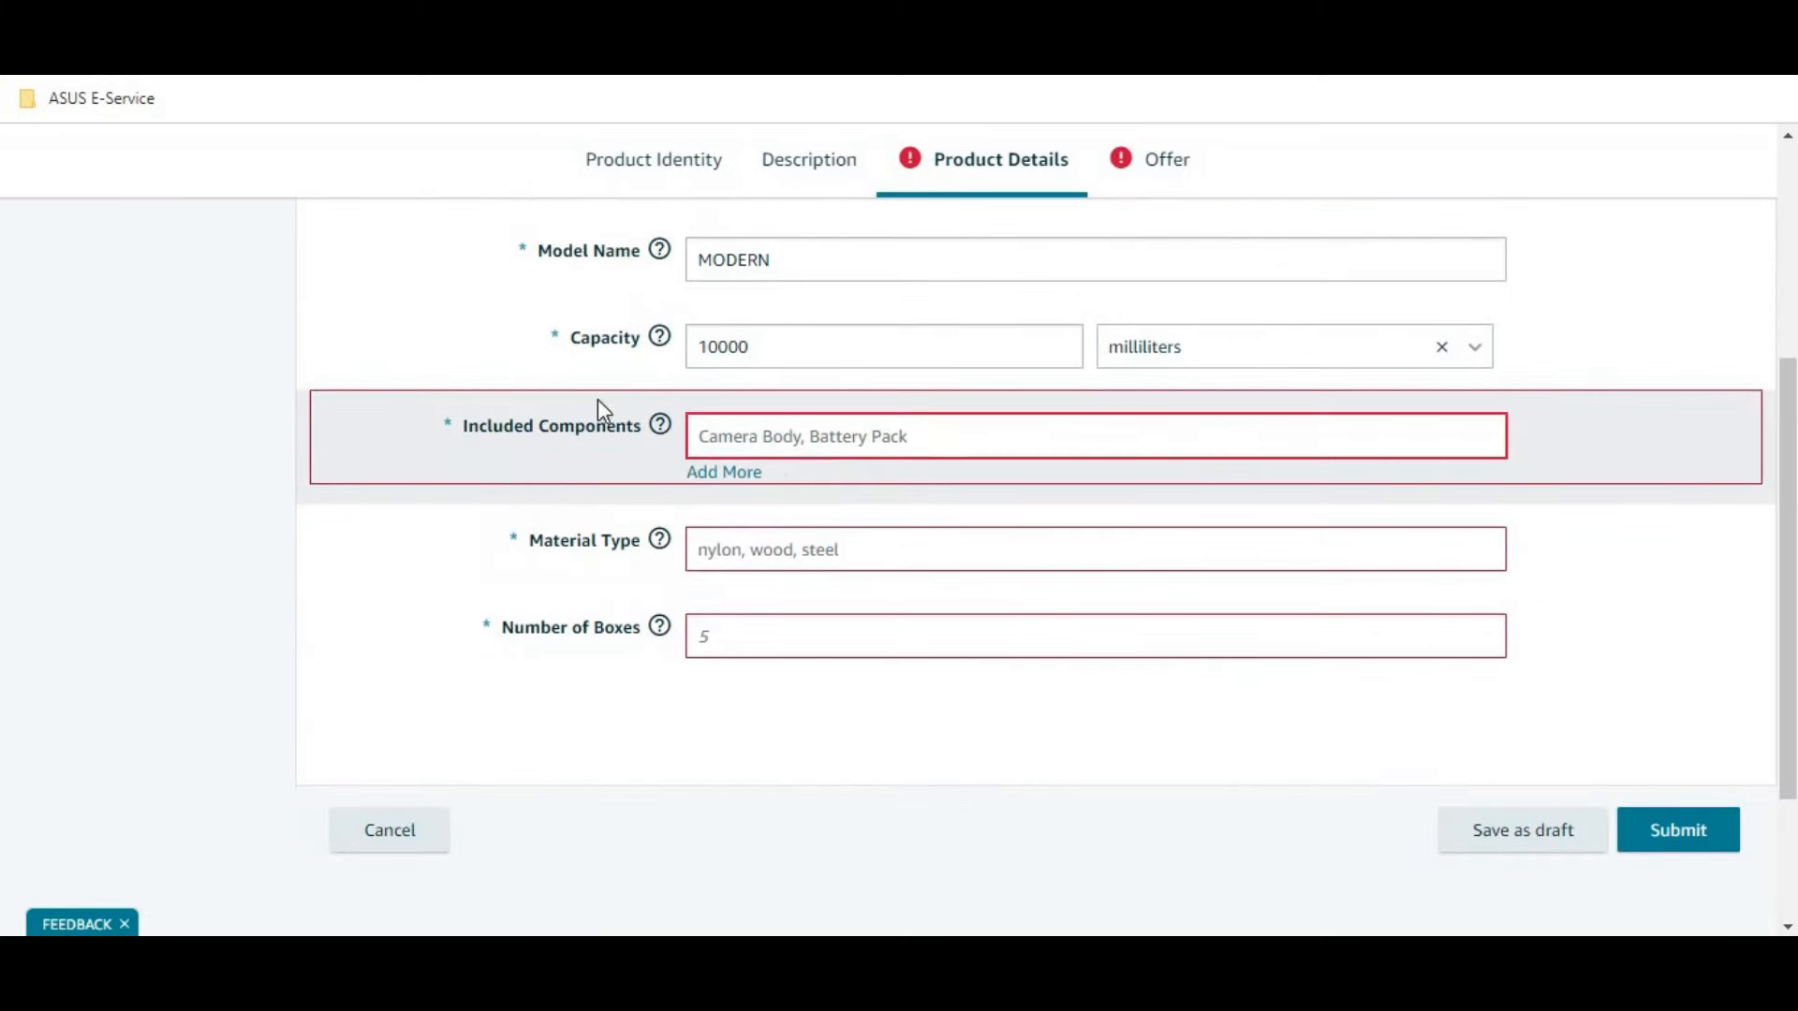
click(754, 437)
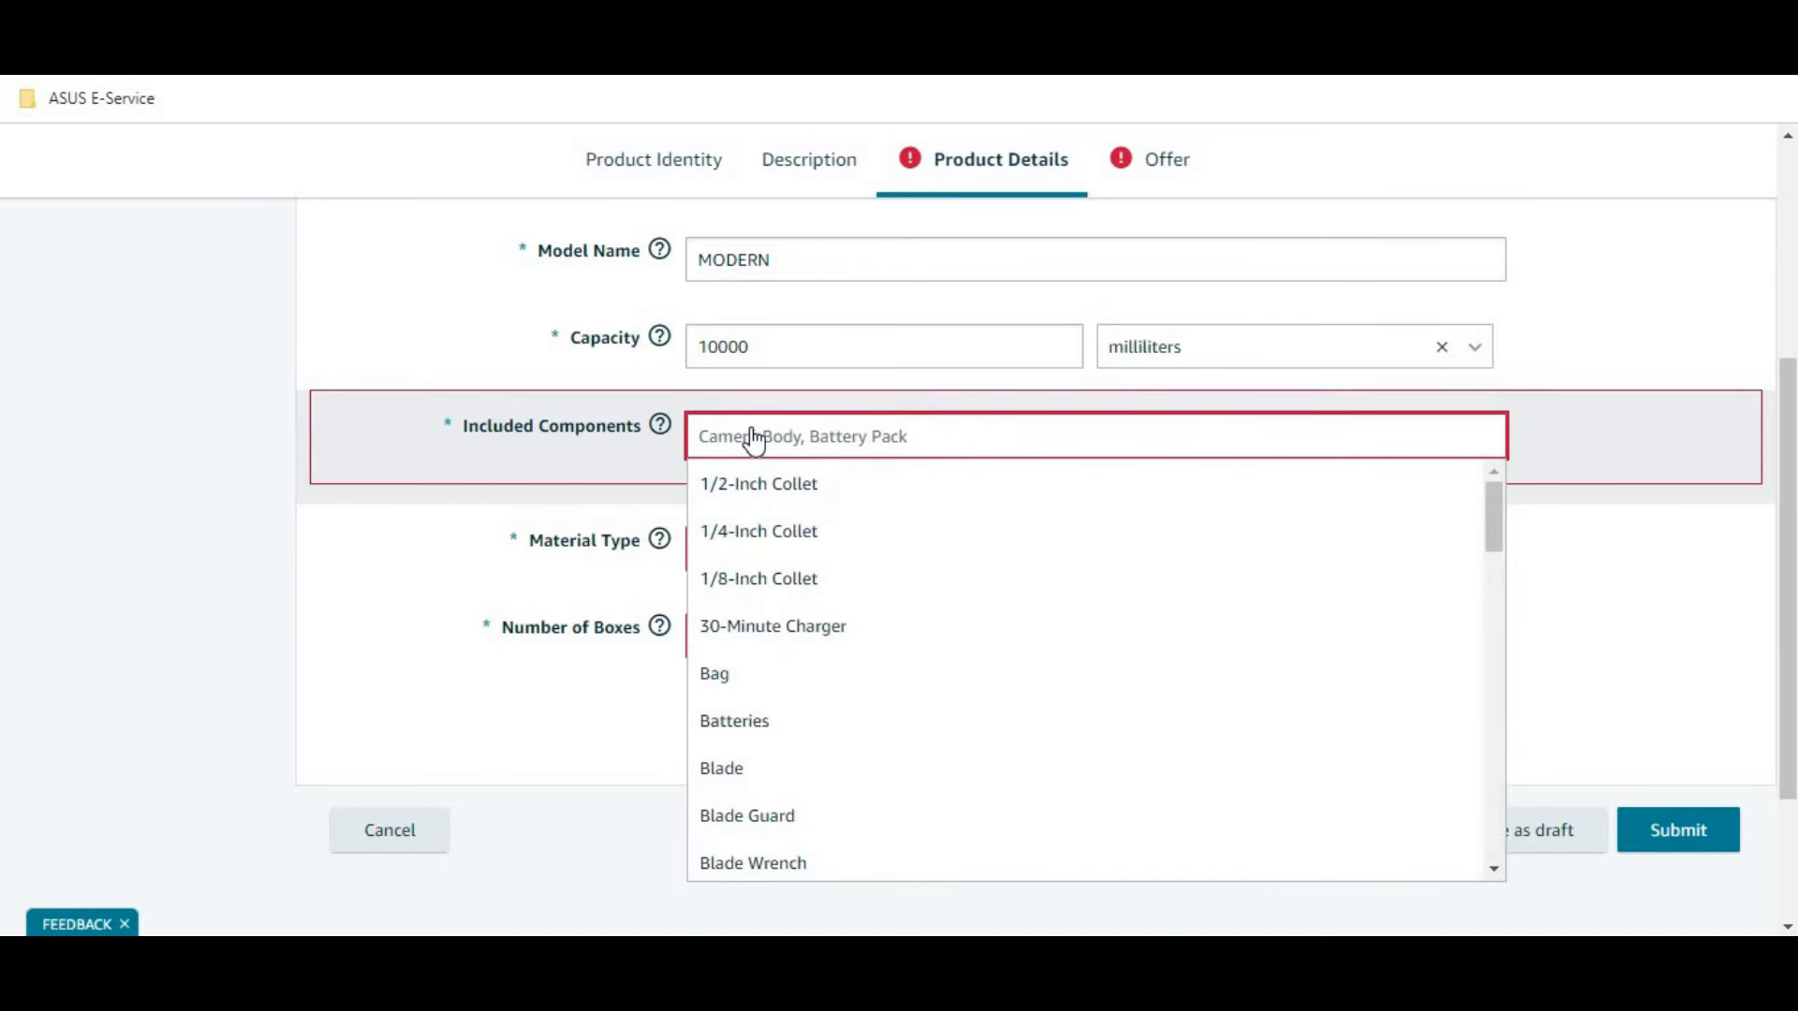
text(WATER BOTTLE)
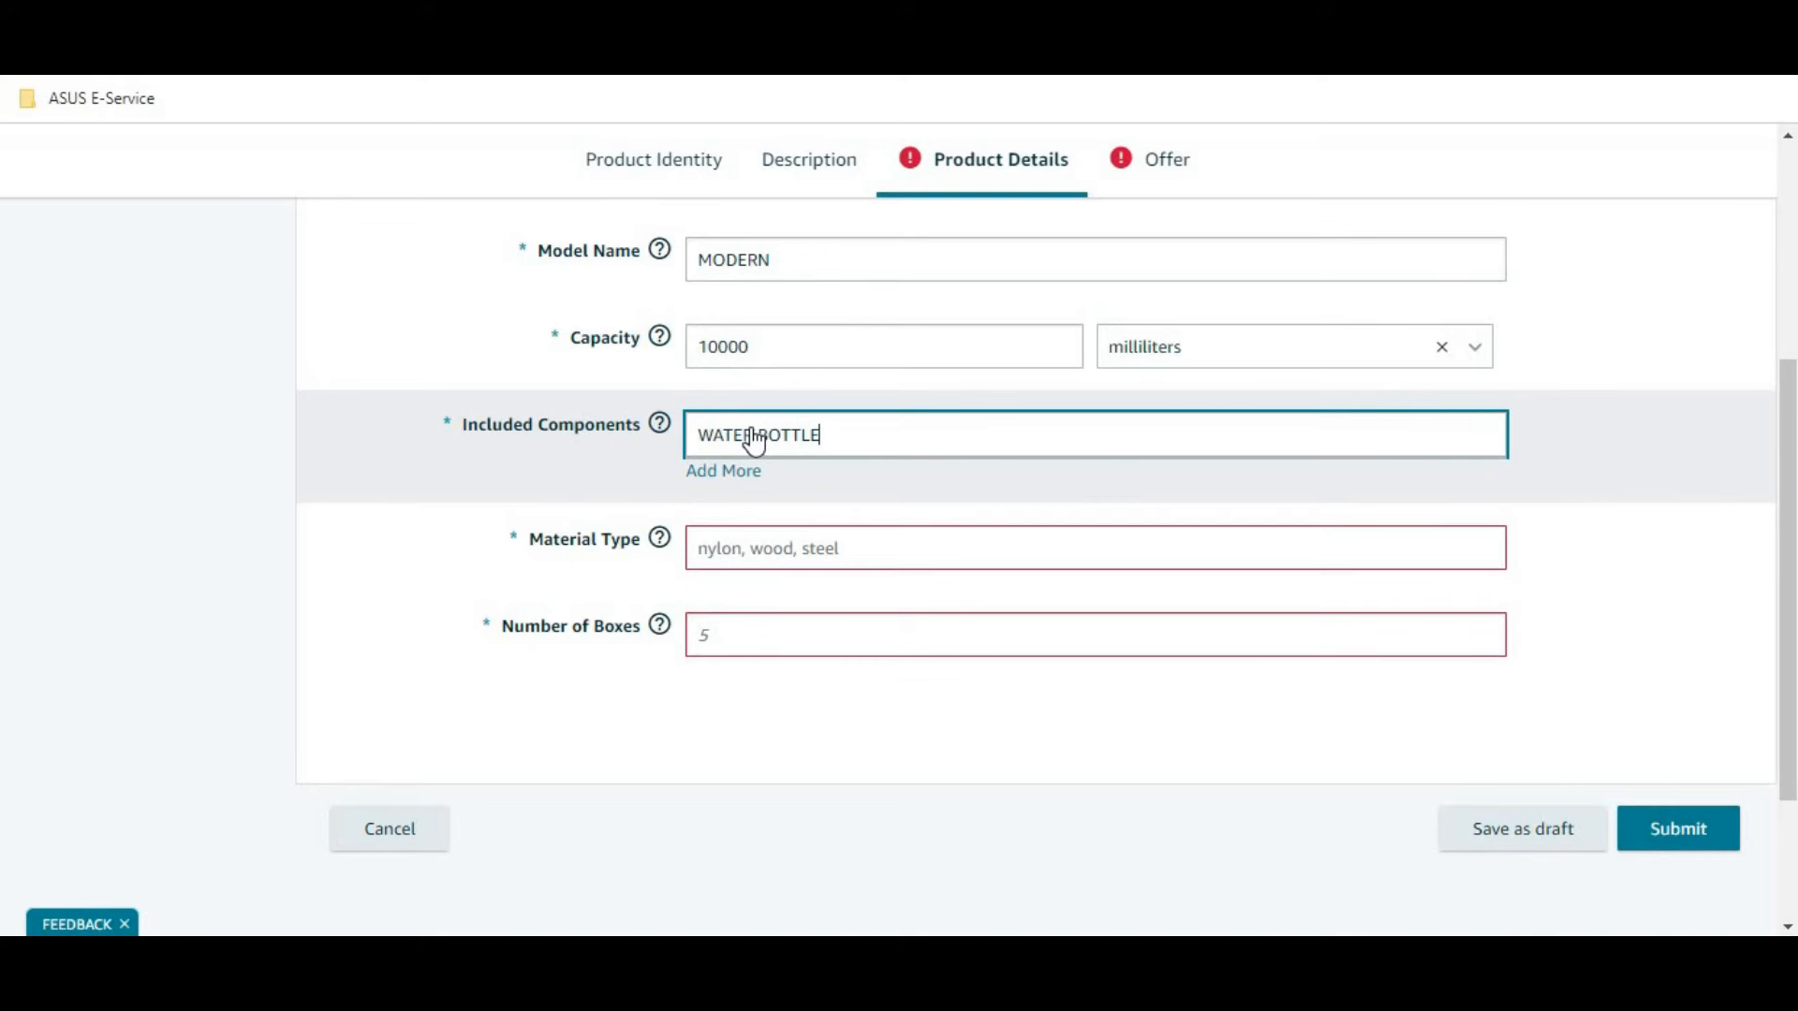
key(BackSpace)
text(E)
click(263, 501)
Step: Check the help for Material Type and set the material to Plastic
mouse_move(662, 537)
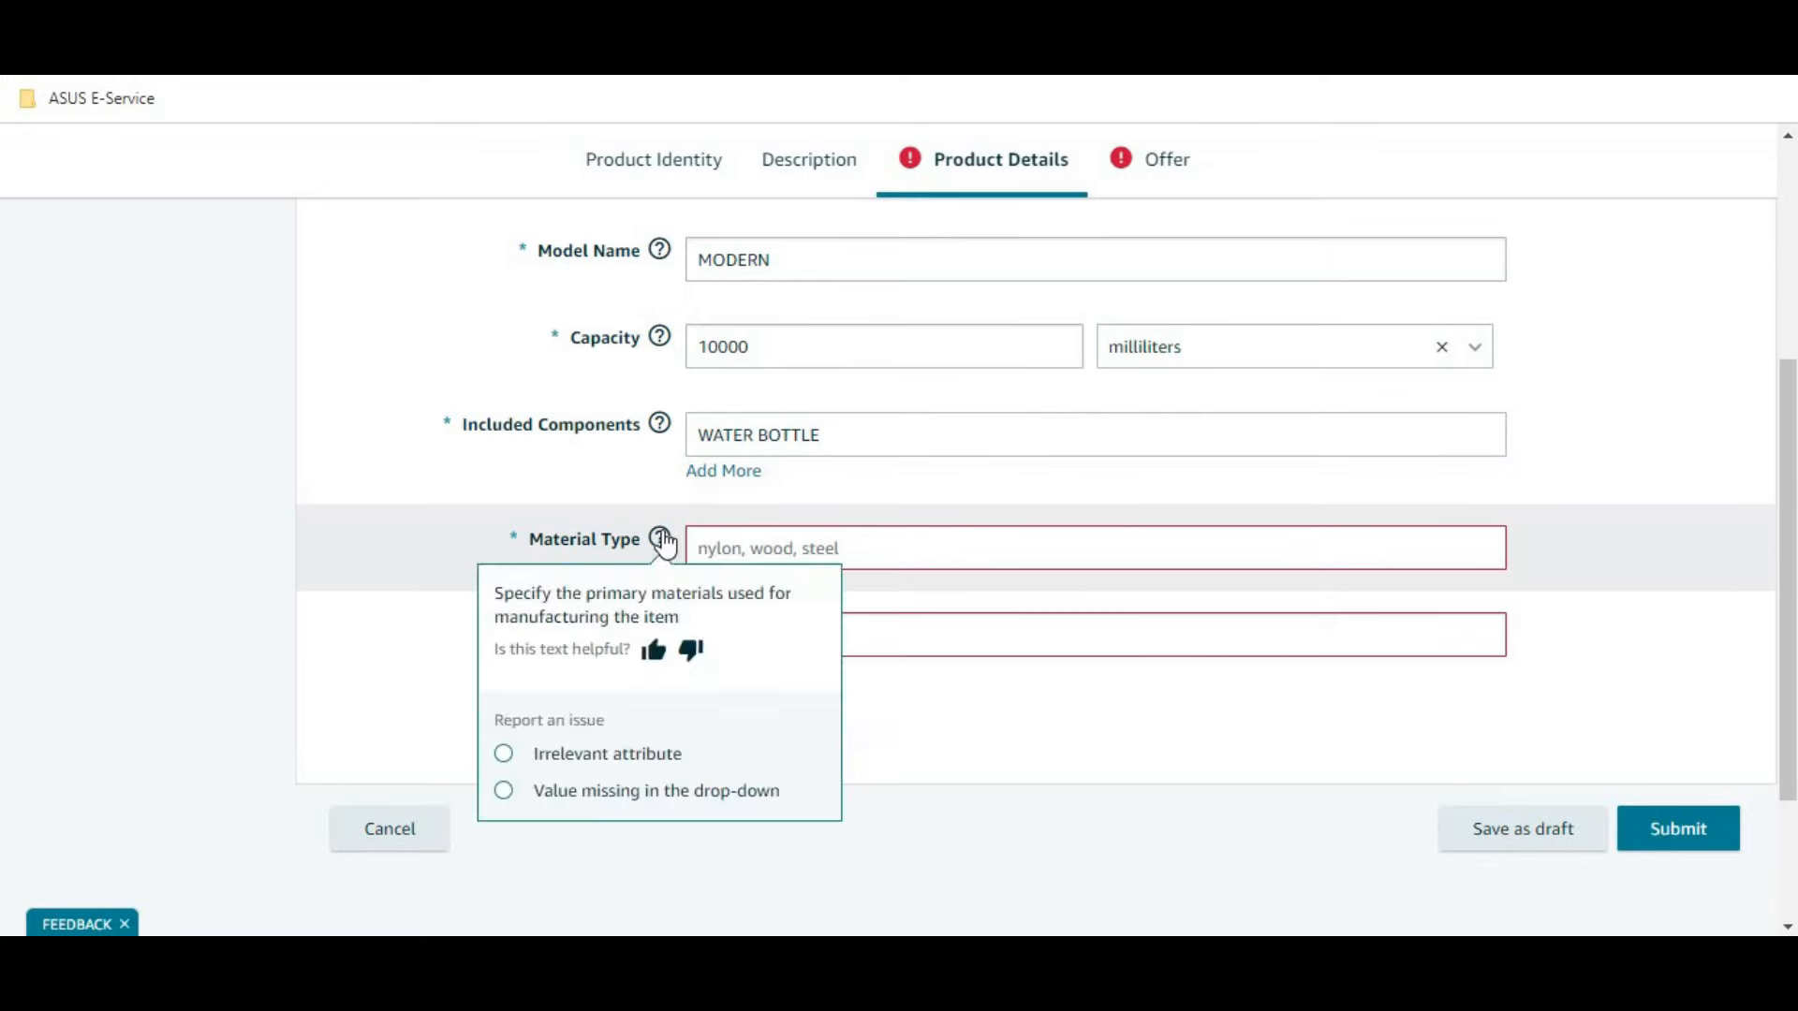
click(803, 560)
scroll(843, 683, down, 1)
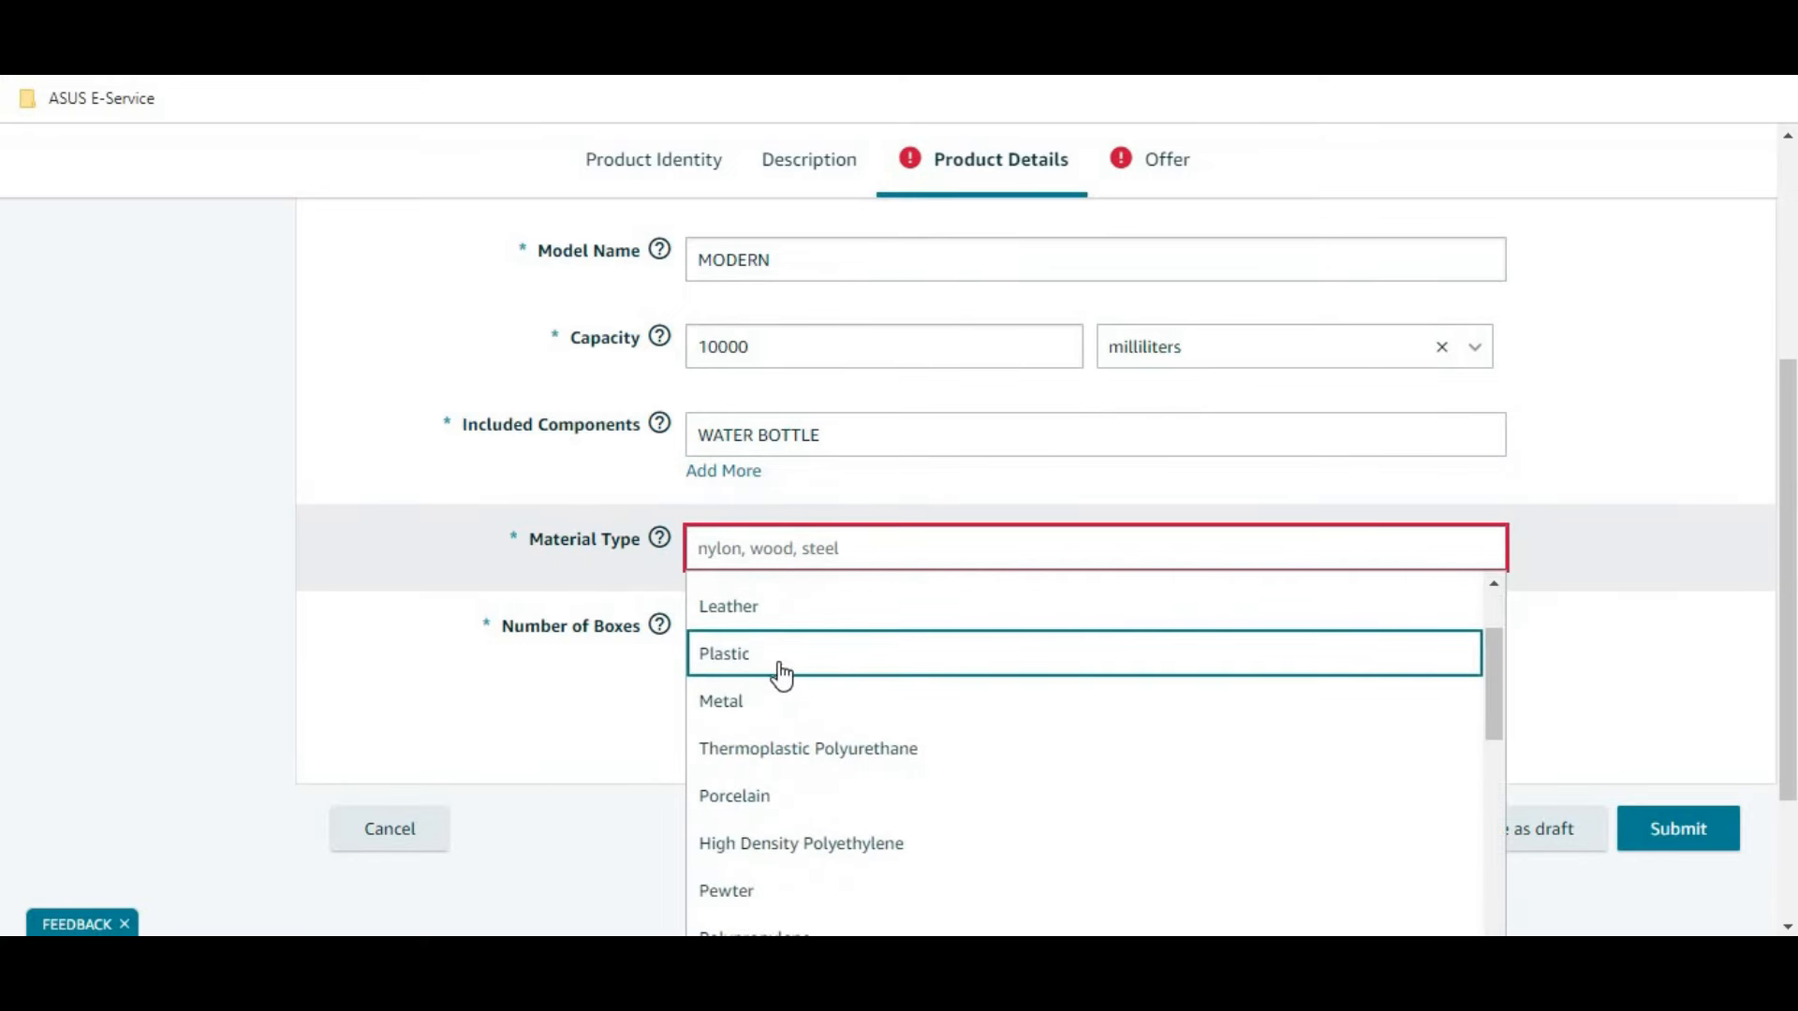
click(729, 653)
click(738, 646)
Step: Check the help for Number of Boxes and set the number to 1
mouse_move(655, 642)
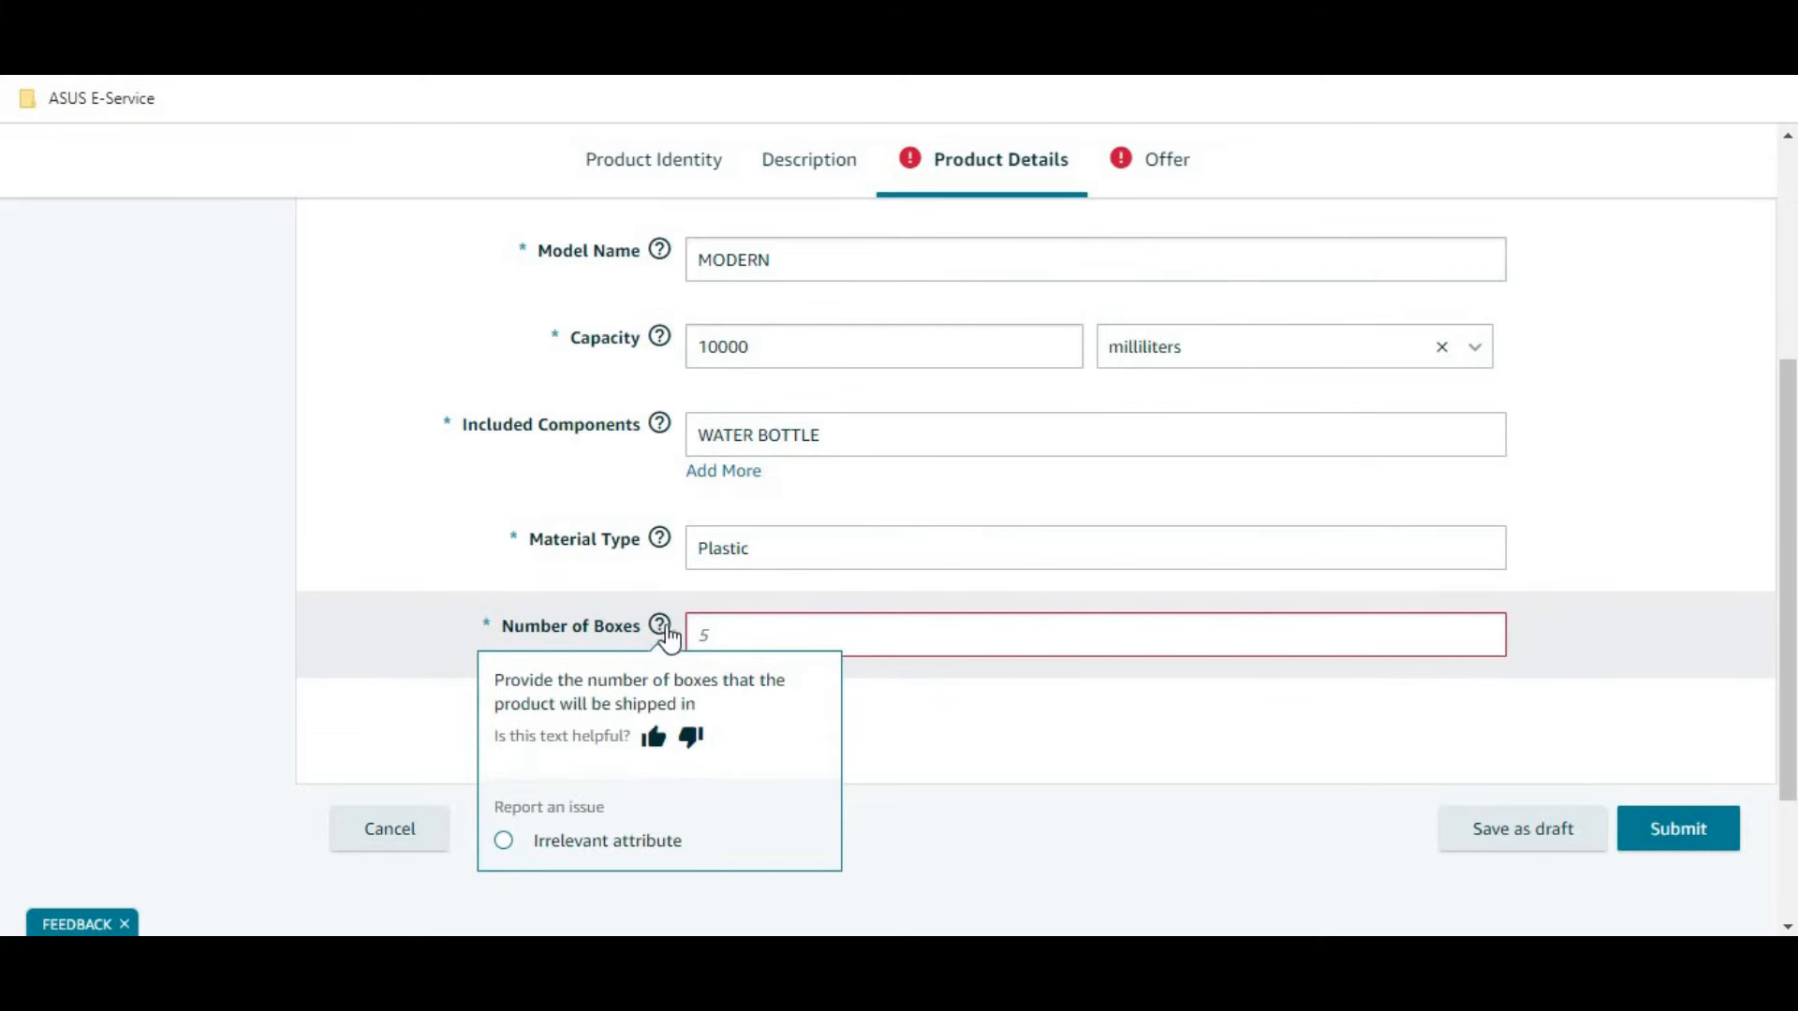
click(732, 634)
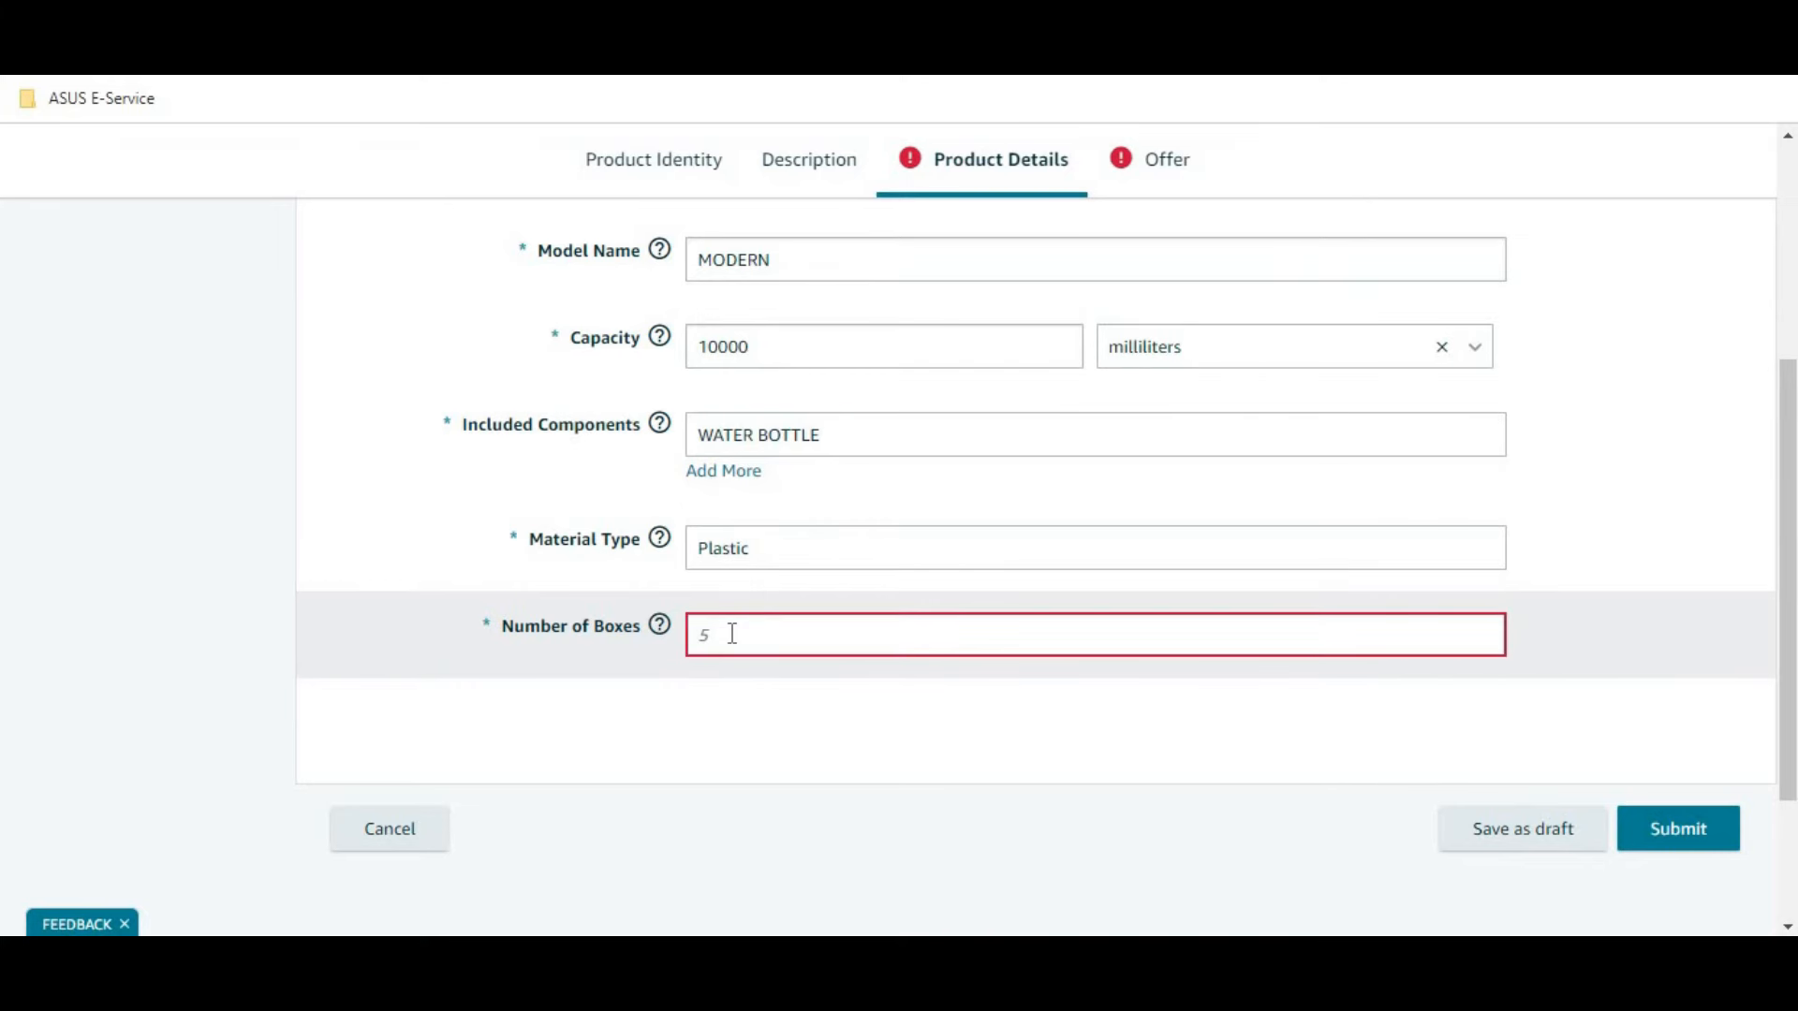
text(2)
key(BackSpace)
text(1)
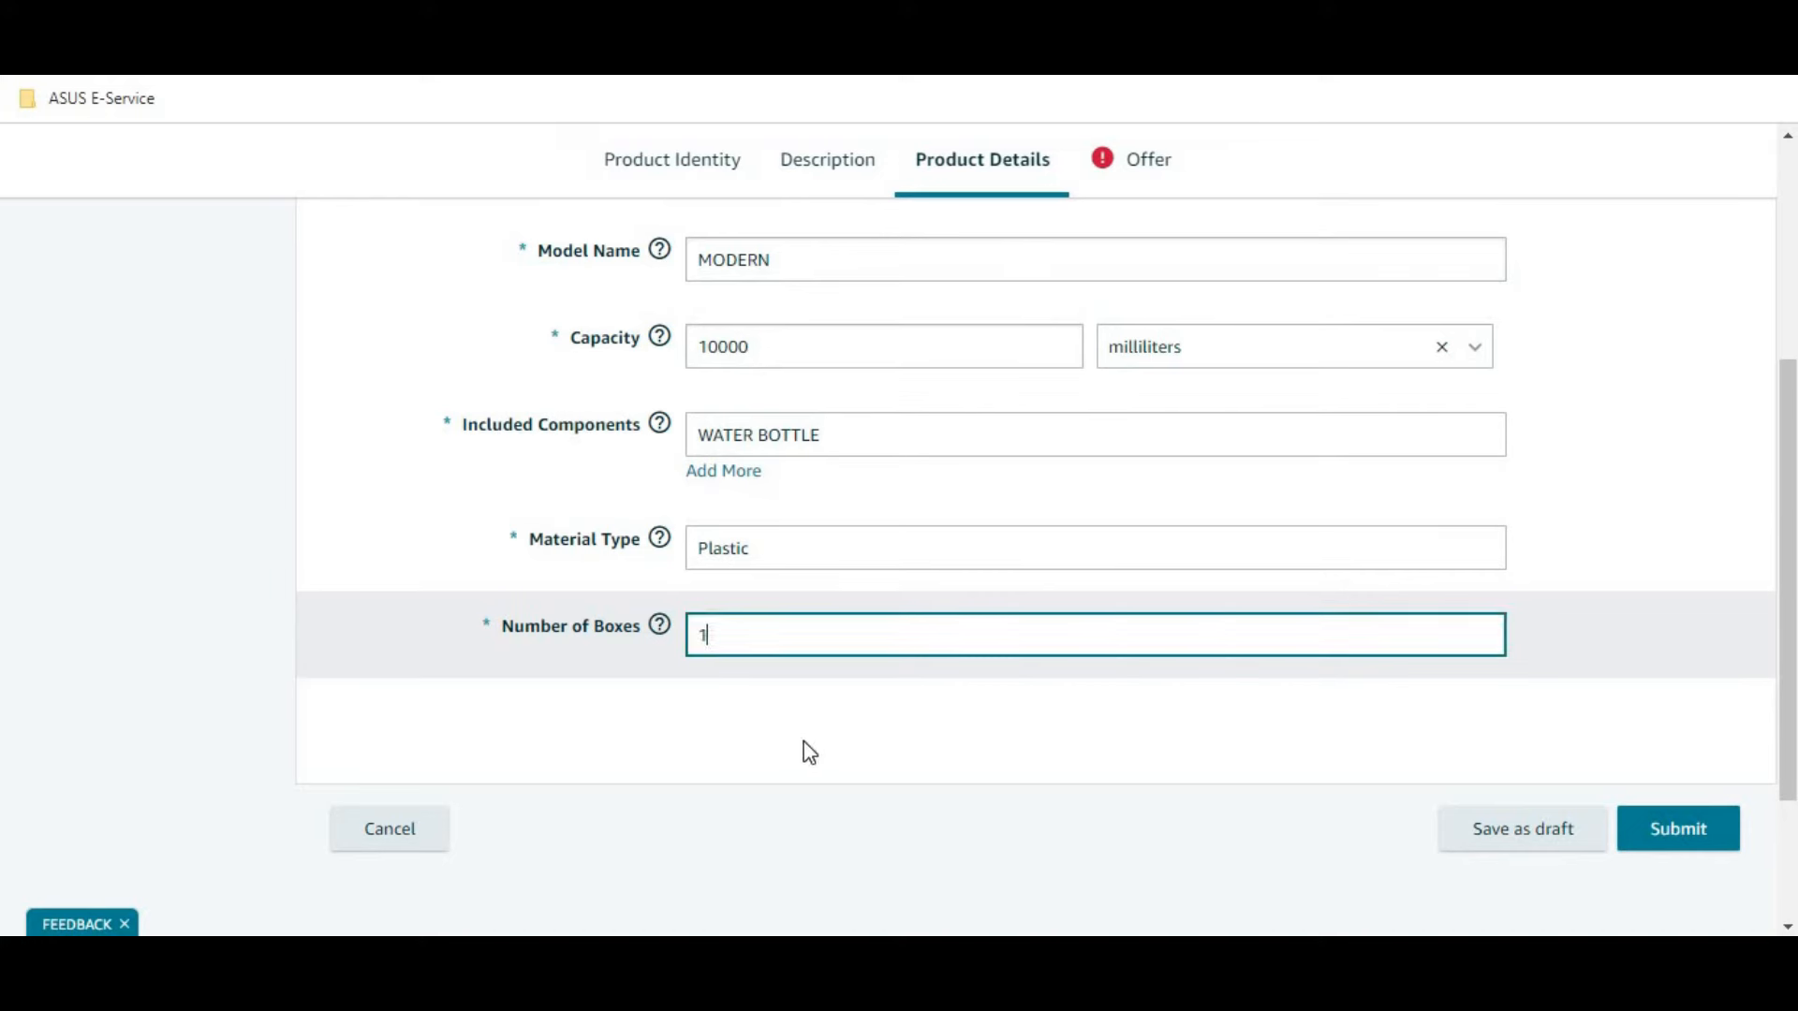
click(658, 628)
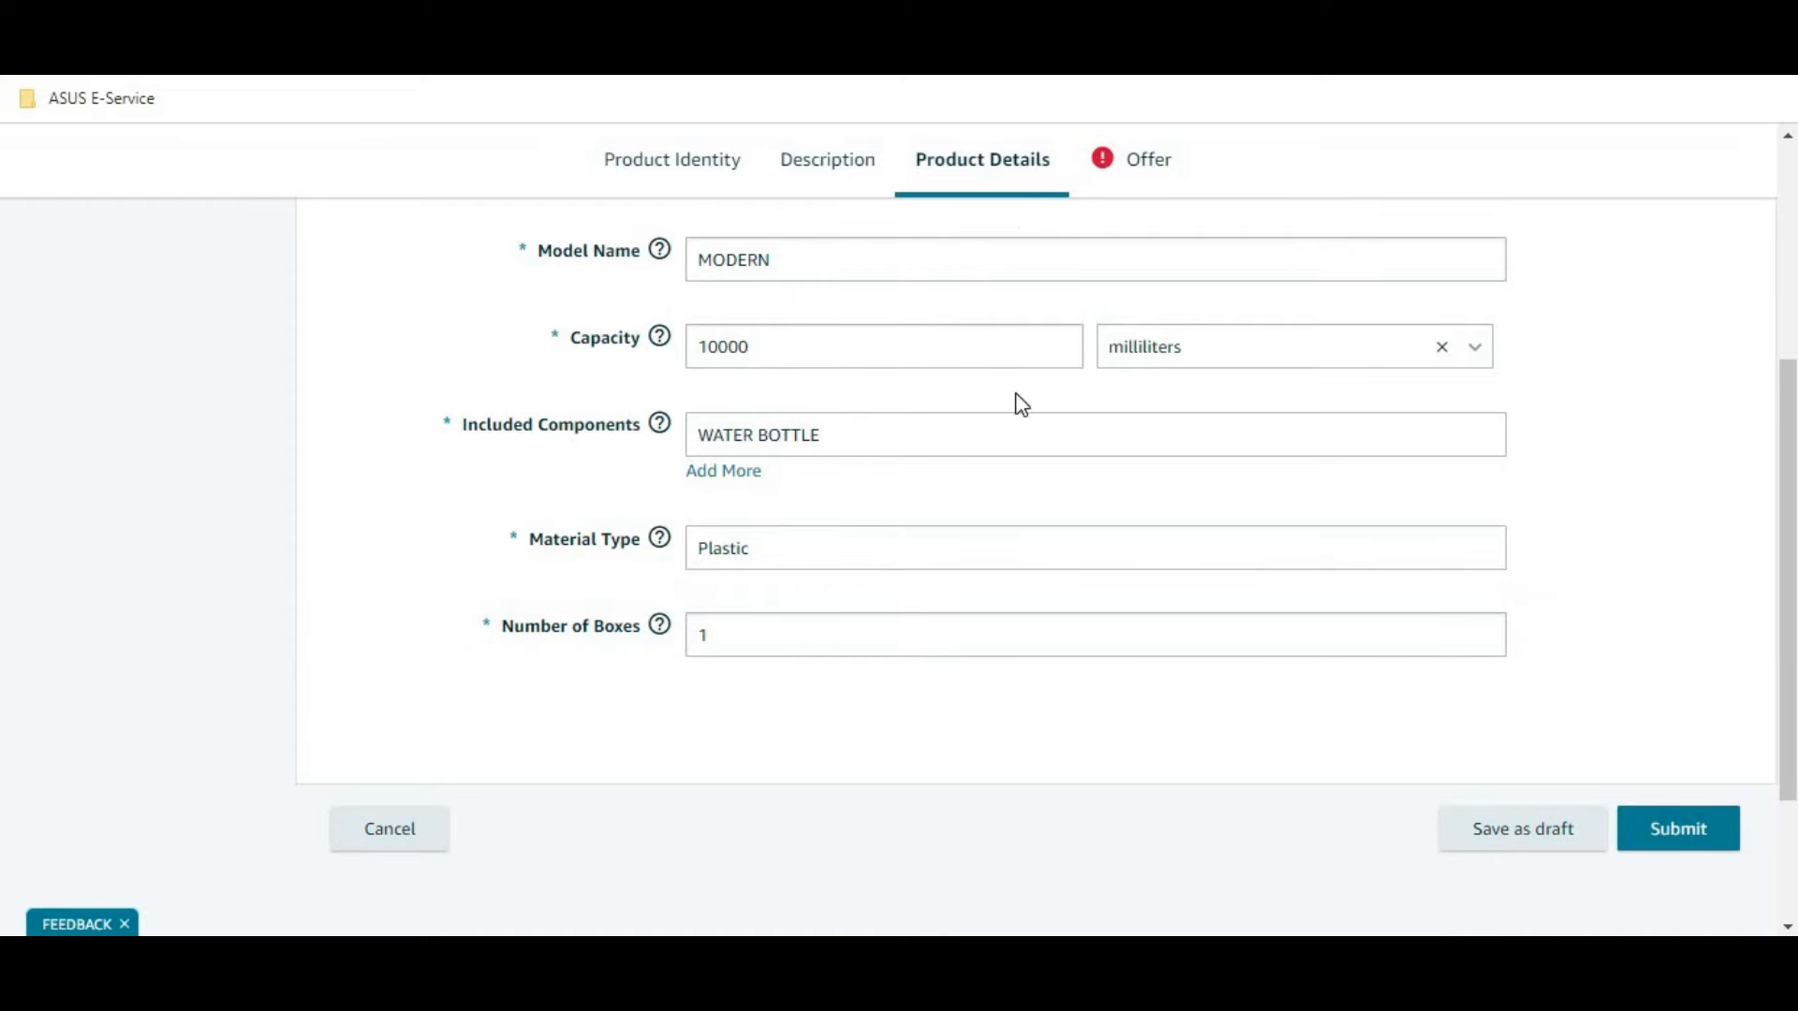
Step: Move on to the Offer section and set Your price to 999 INR
scroll(1014, 398, up, 5)
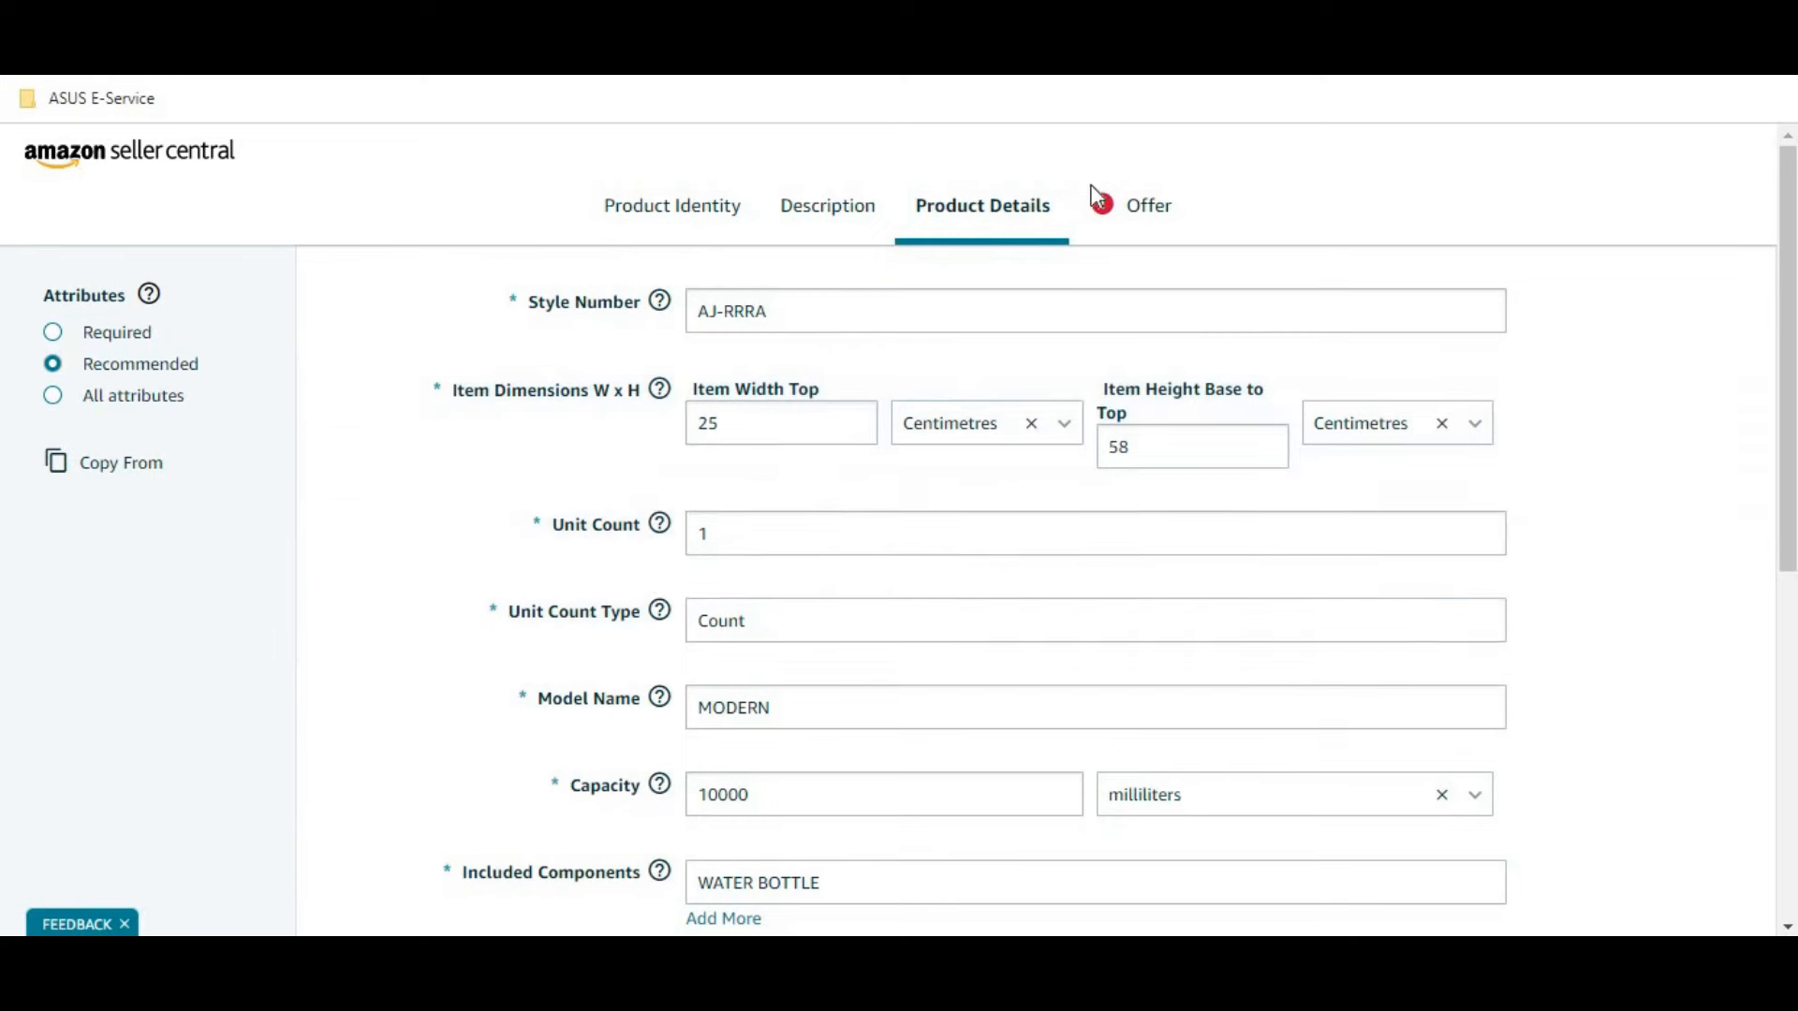
click(1134, 226)
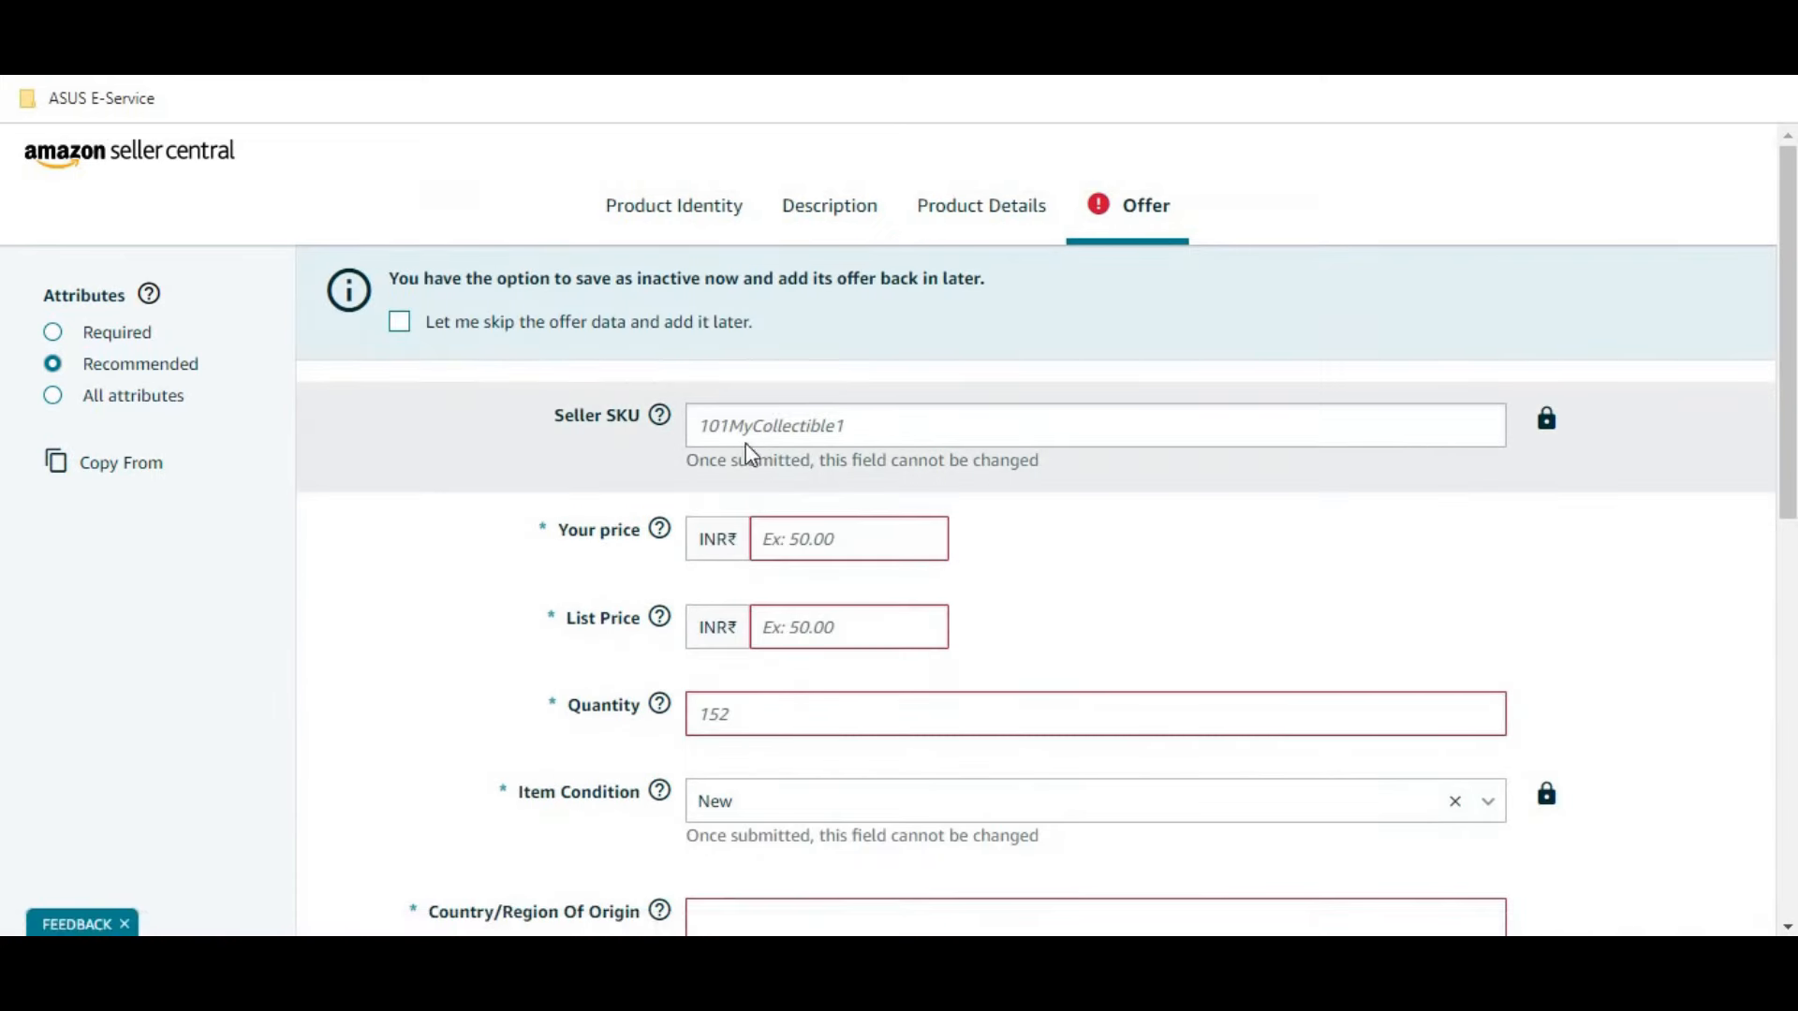
scroll(743, 449, down, 2)
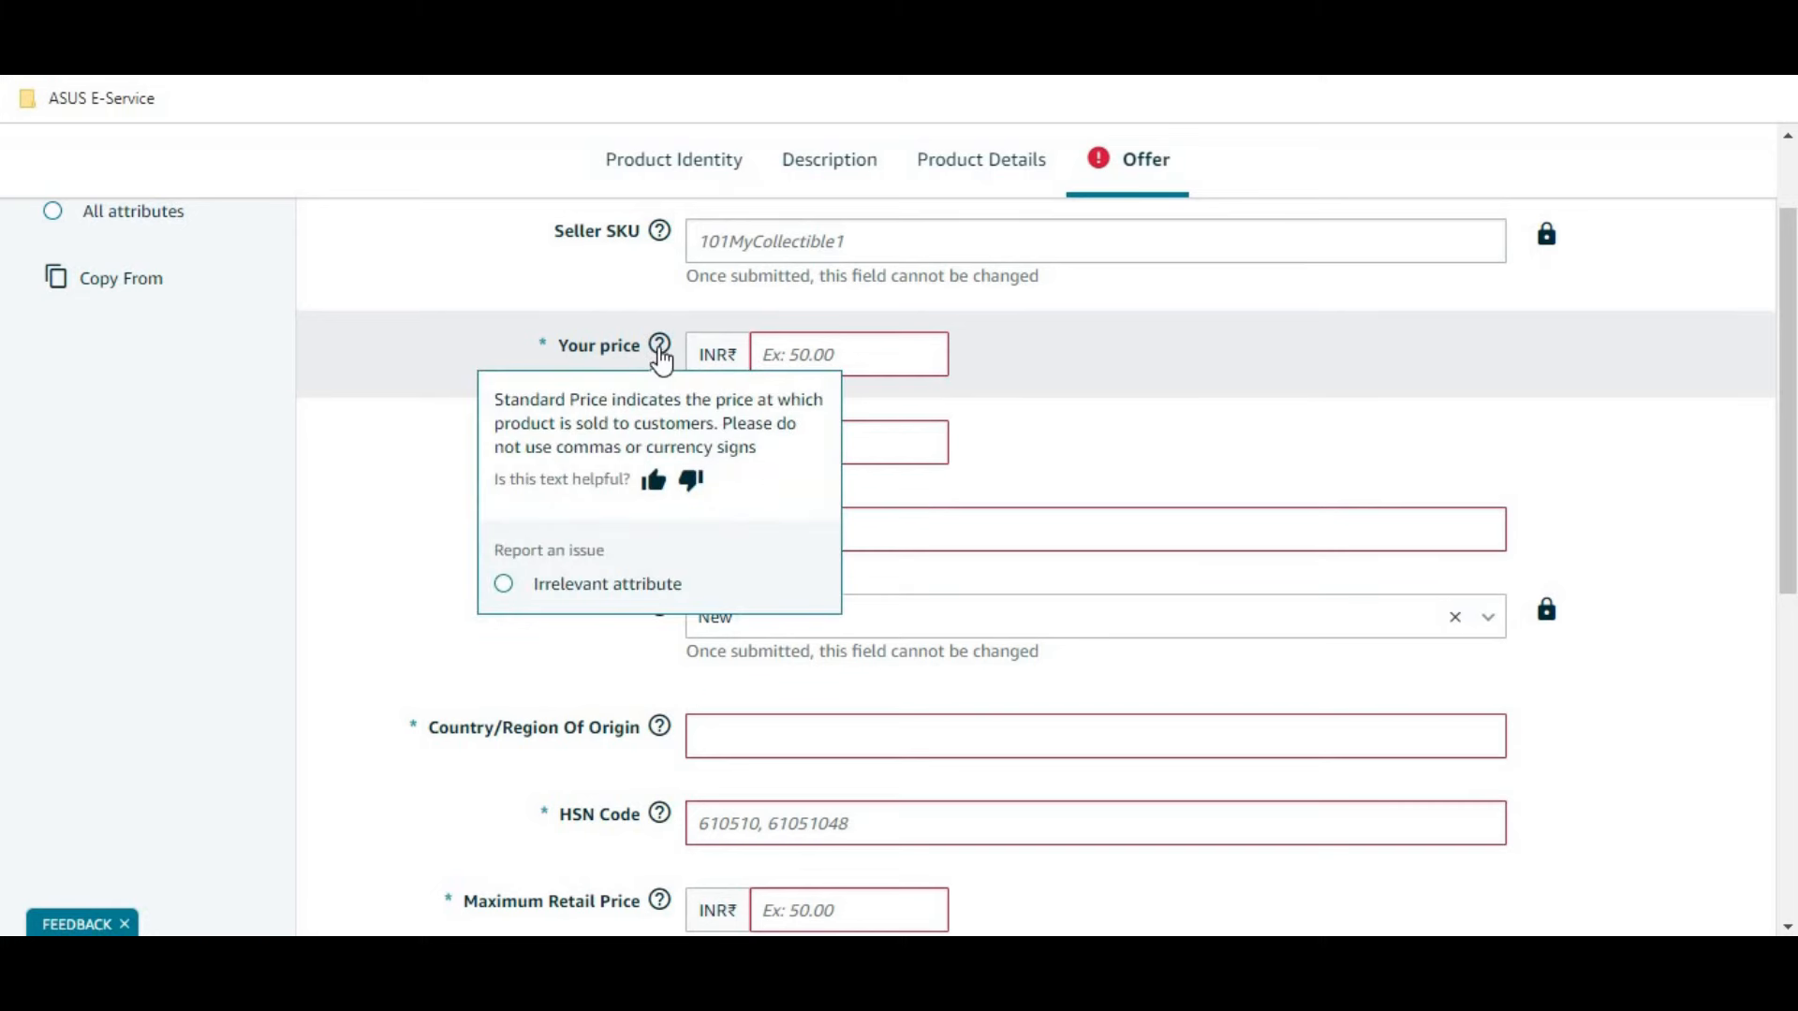
click(847, 356)
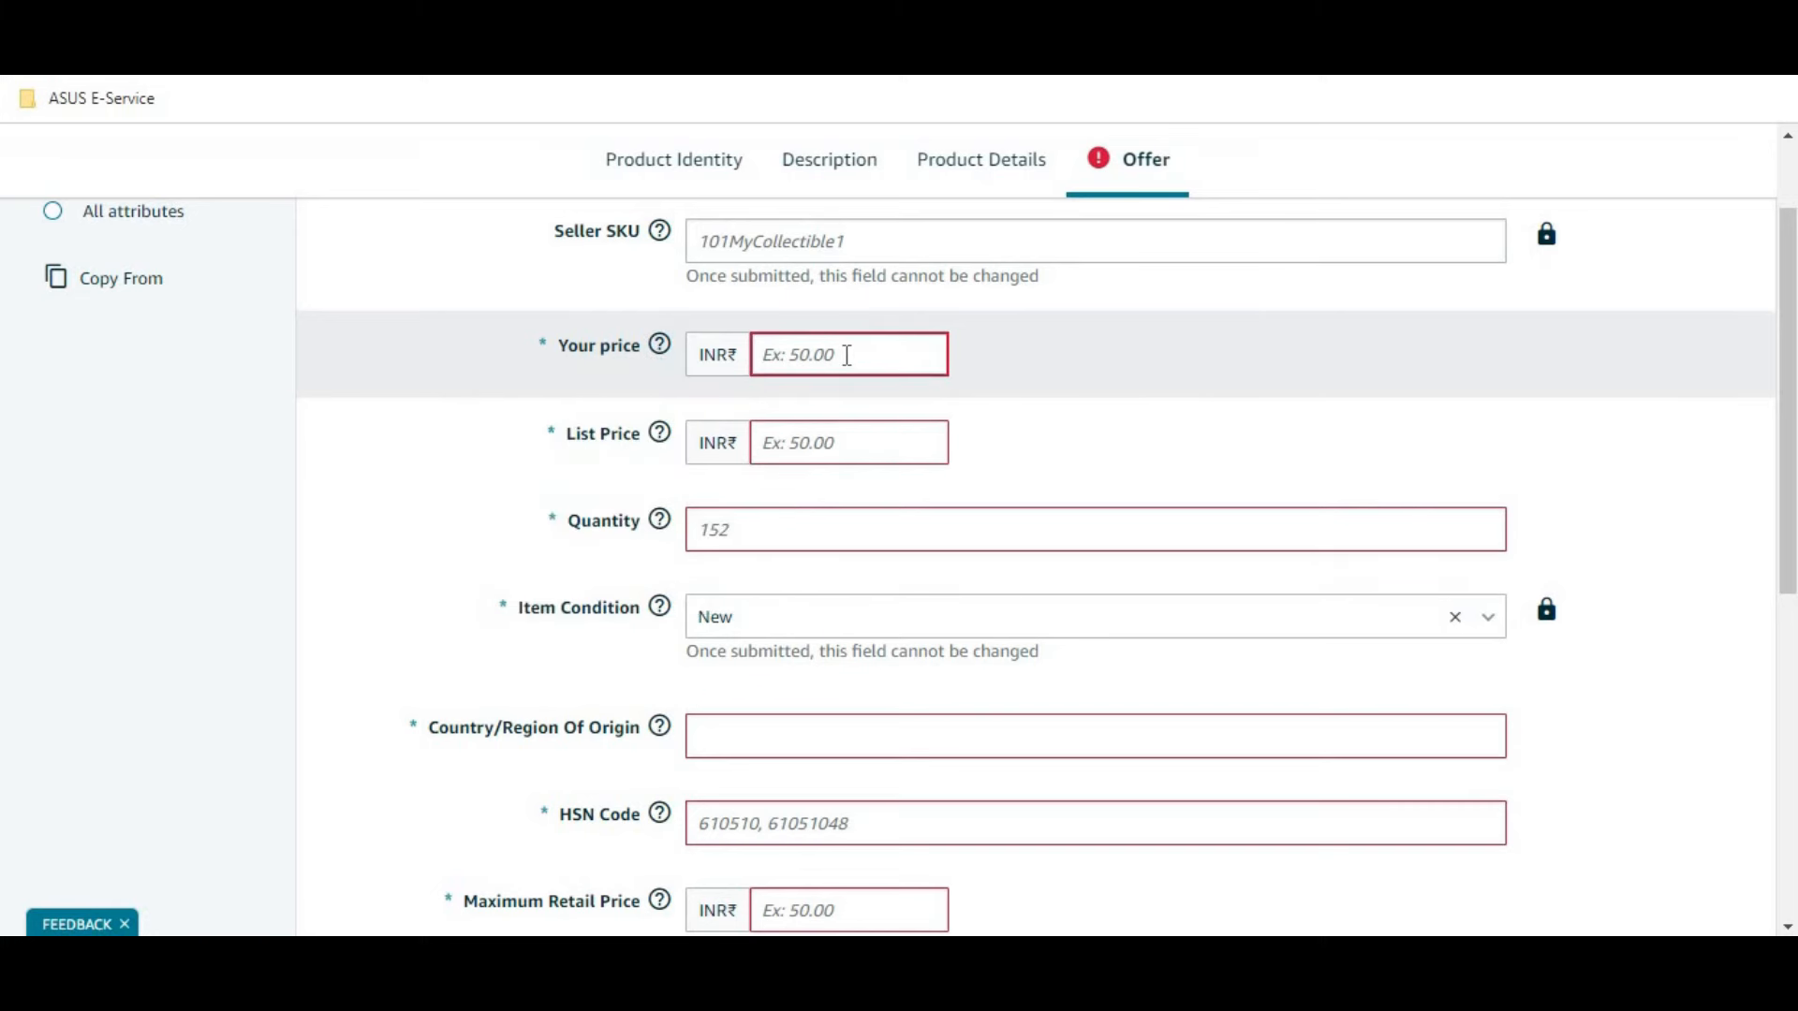
text(2)
key(BackSpace)
text(999)
click(283, 423)
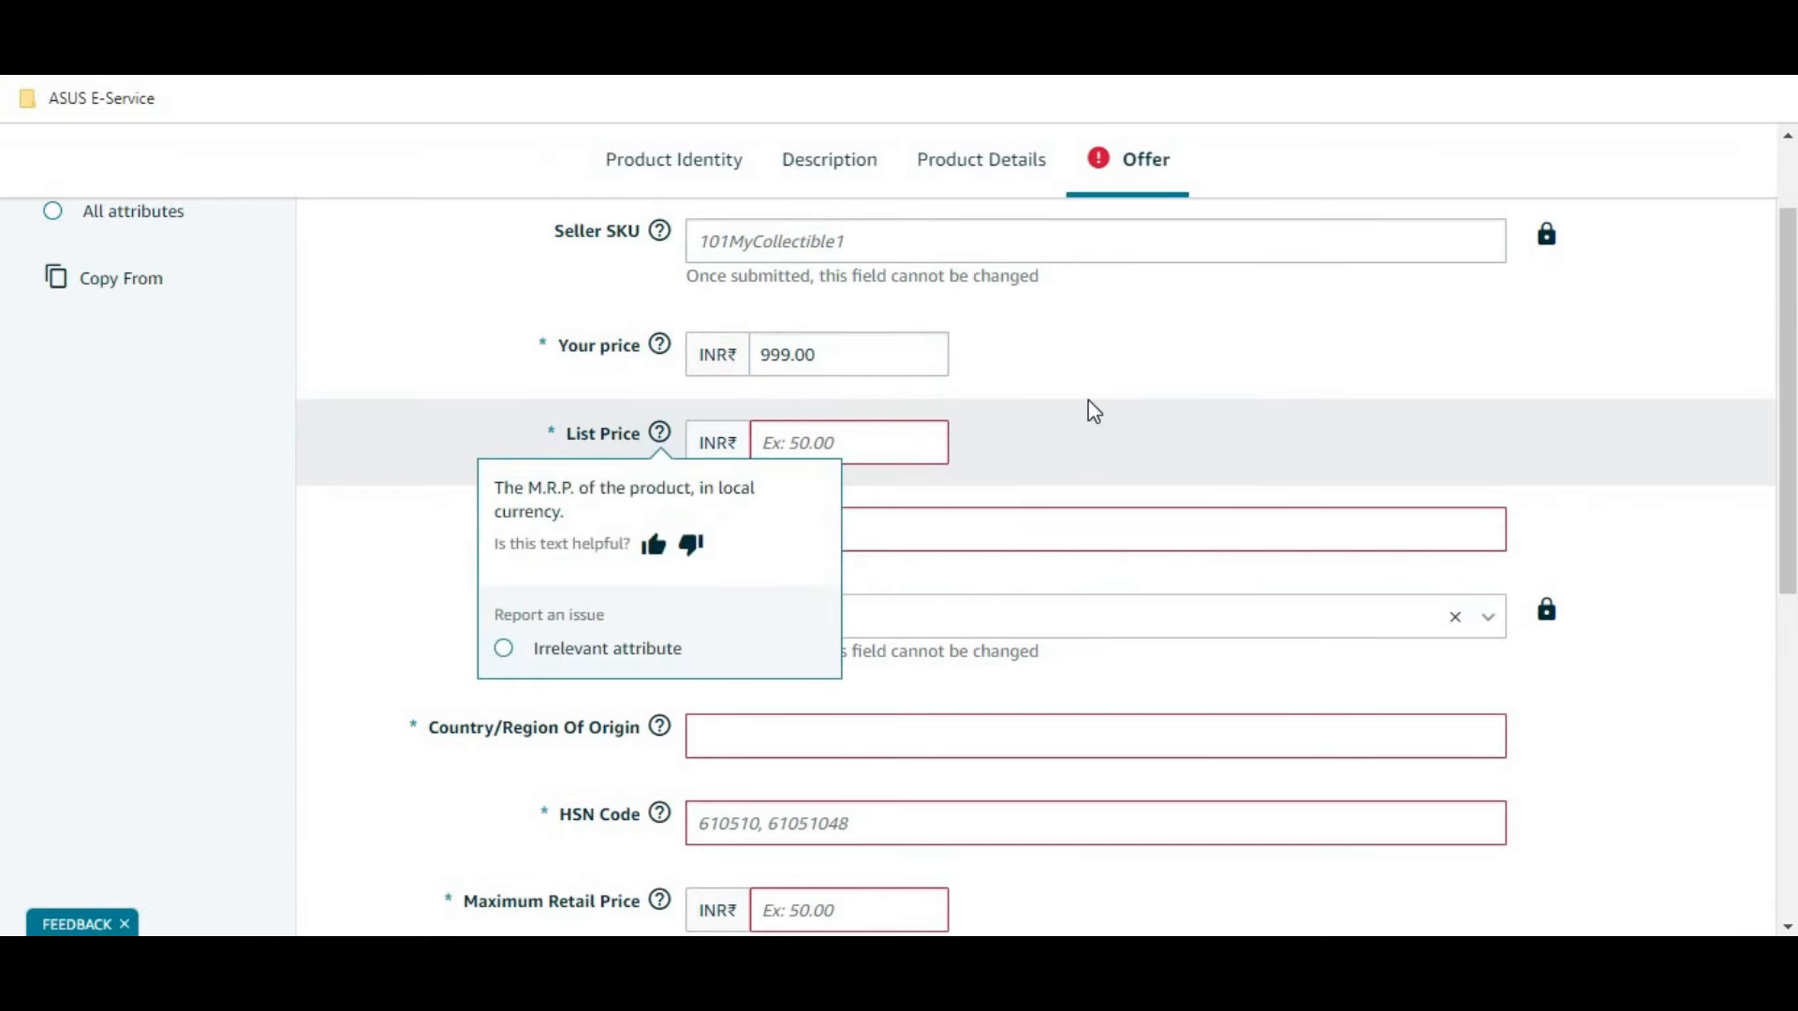
Step: Set the List Price of the offer to 1999 INR
click(663, 441)
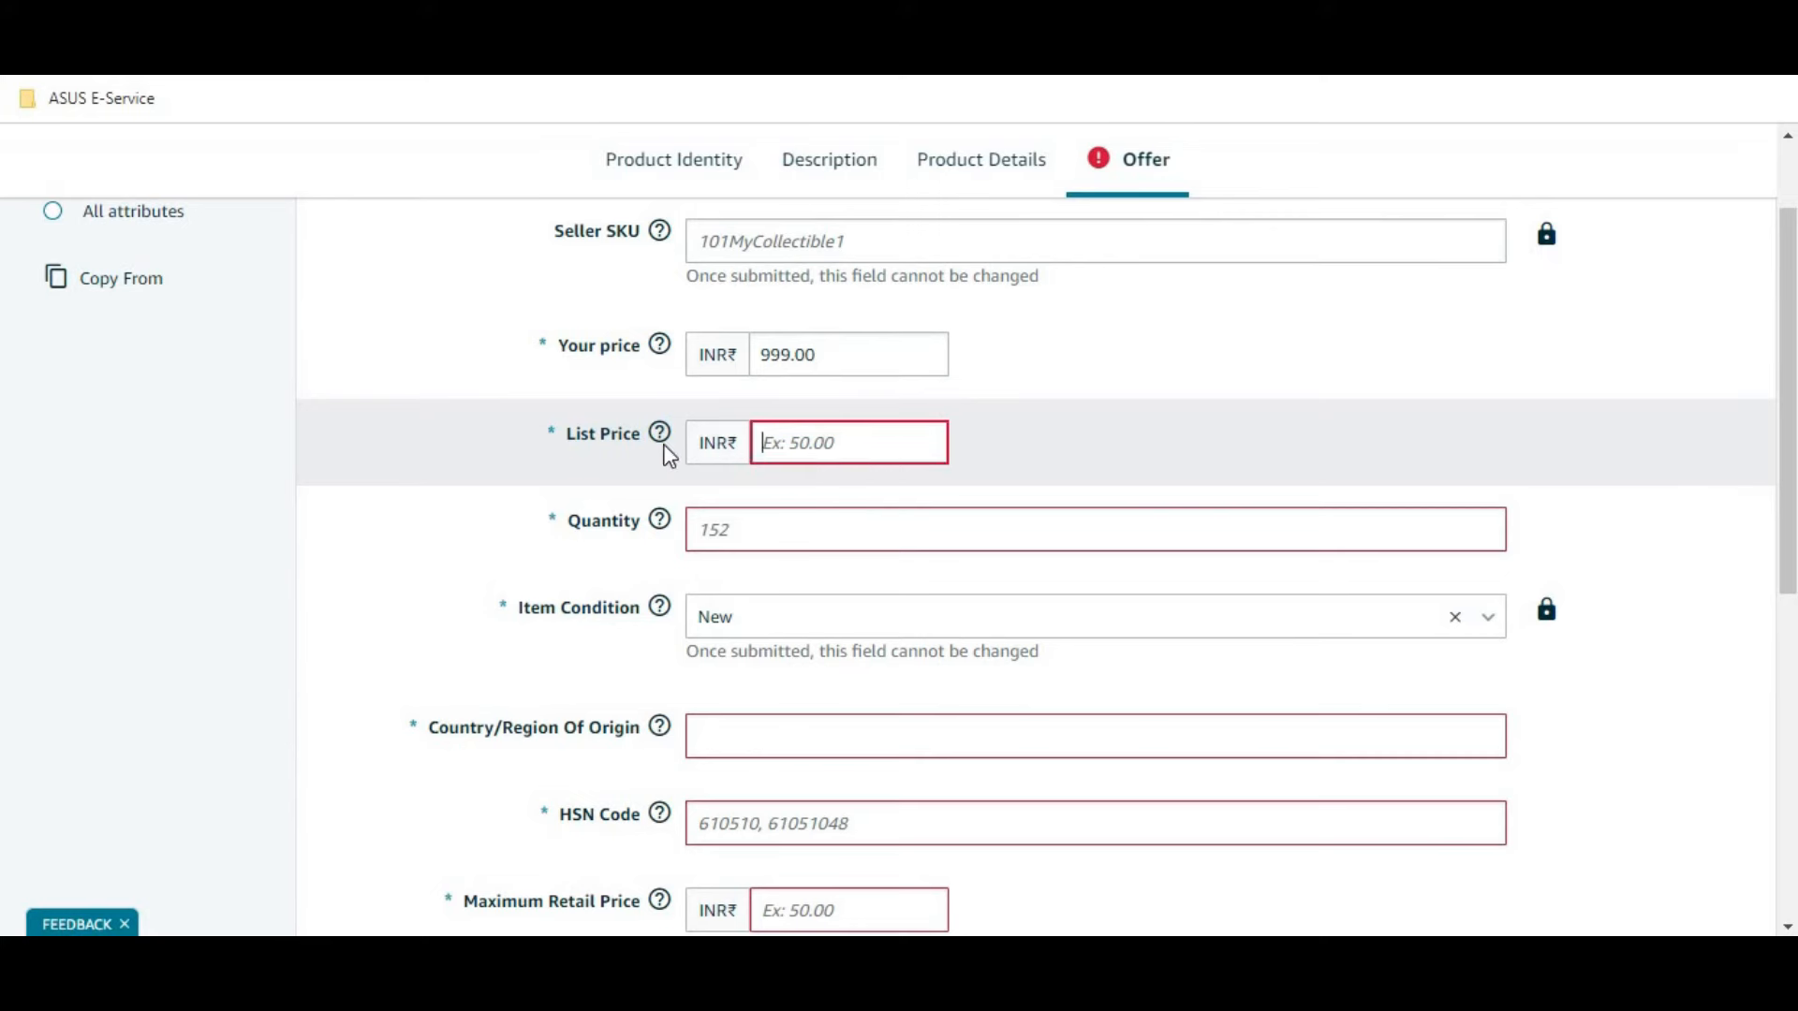
text(1999)
click(234, 426)
mouse_move(665, 348)
Step: Set the available Quantity of the offer to 1
scroll(1283, 463, down, 2)
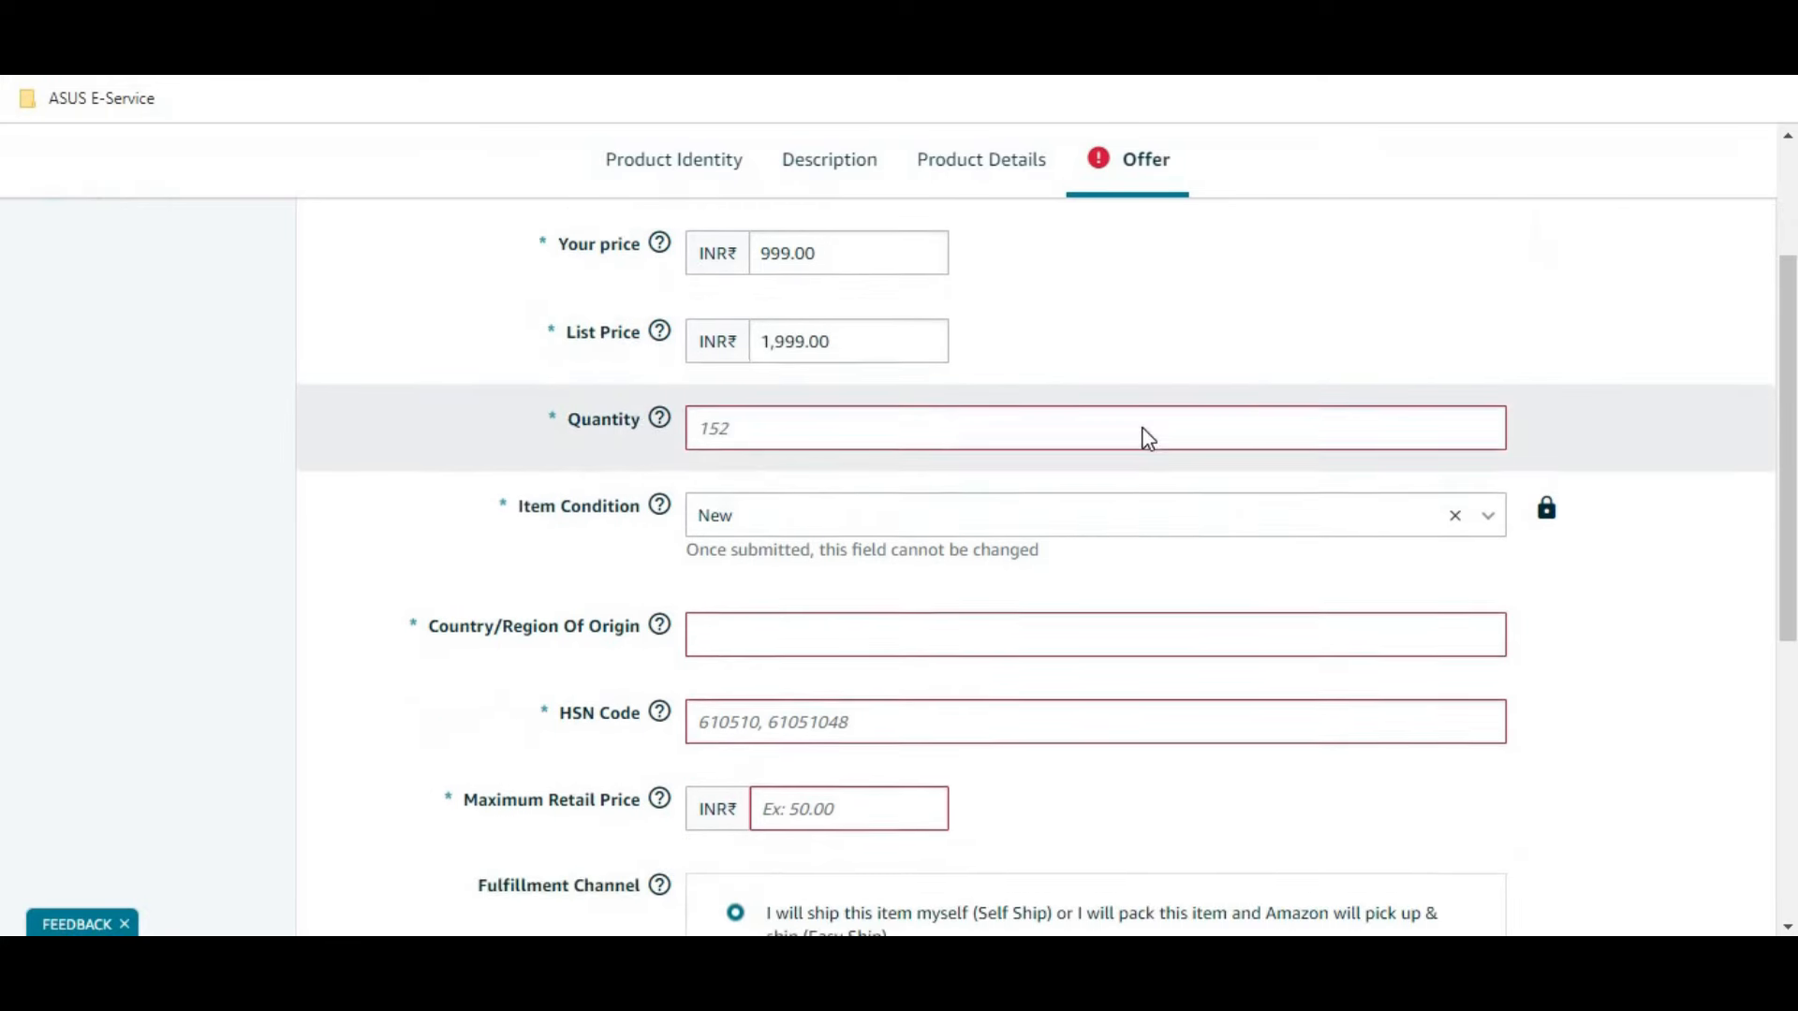
mouse_move(662, 392)
click(792, 397)
text(2)
key(BackSpace)
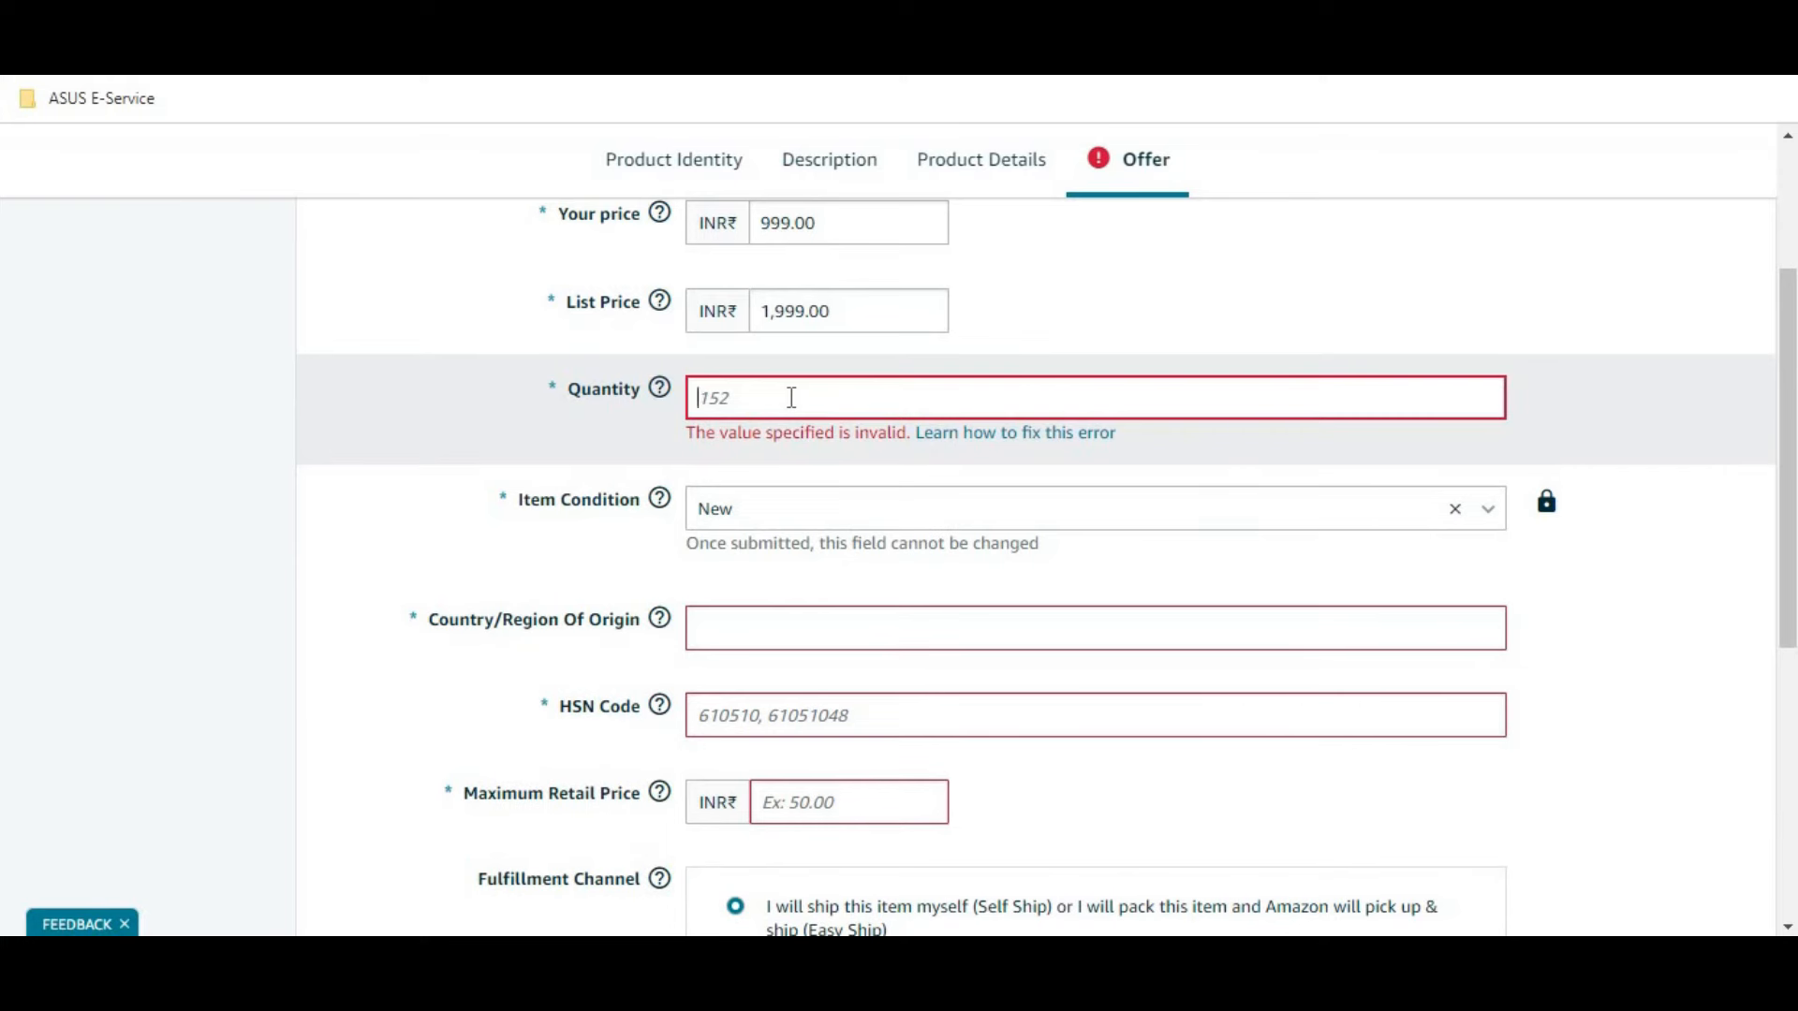
text(1)
click(502, 473)
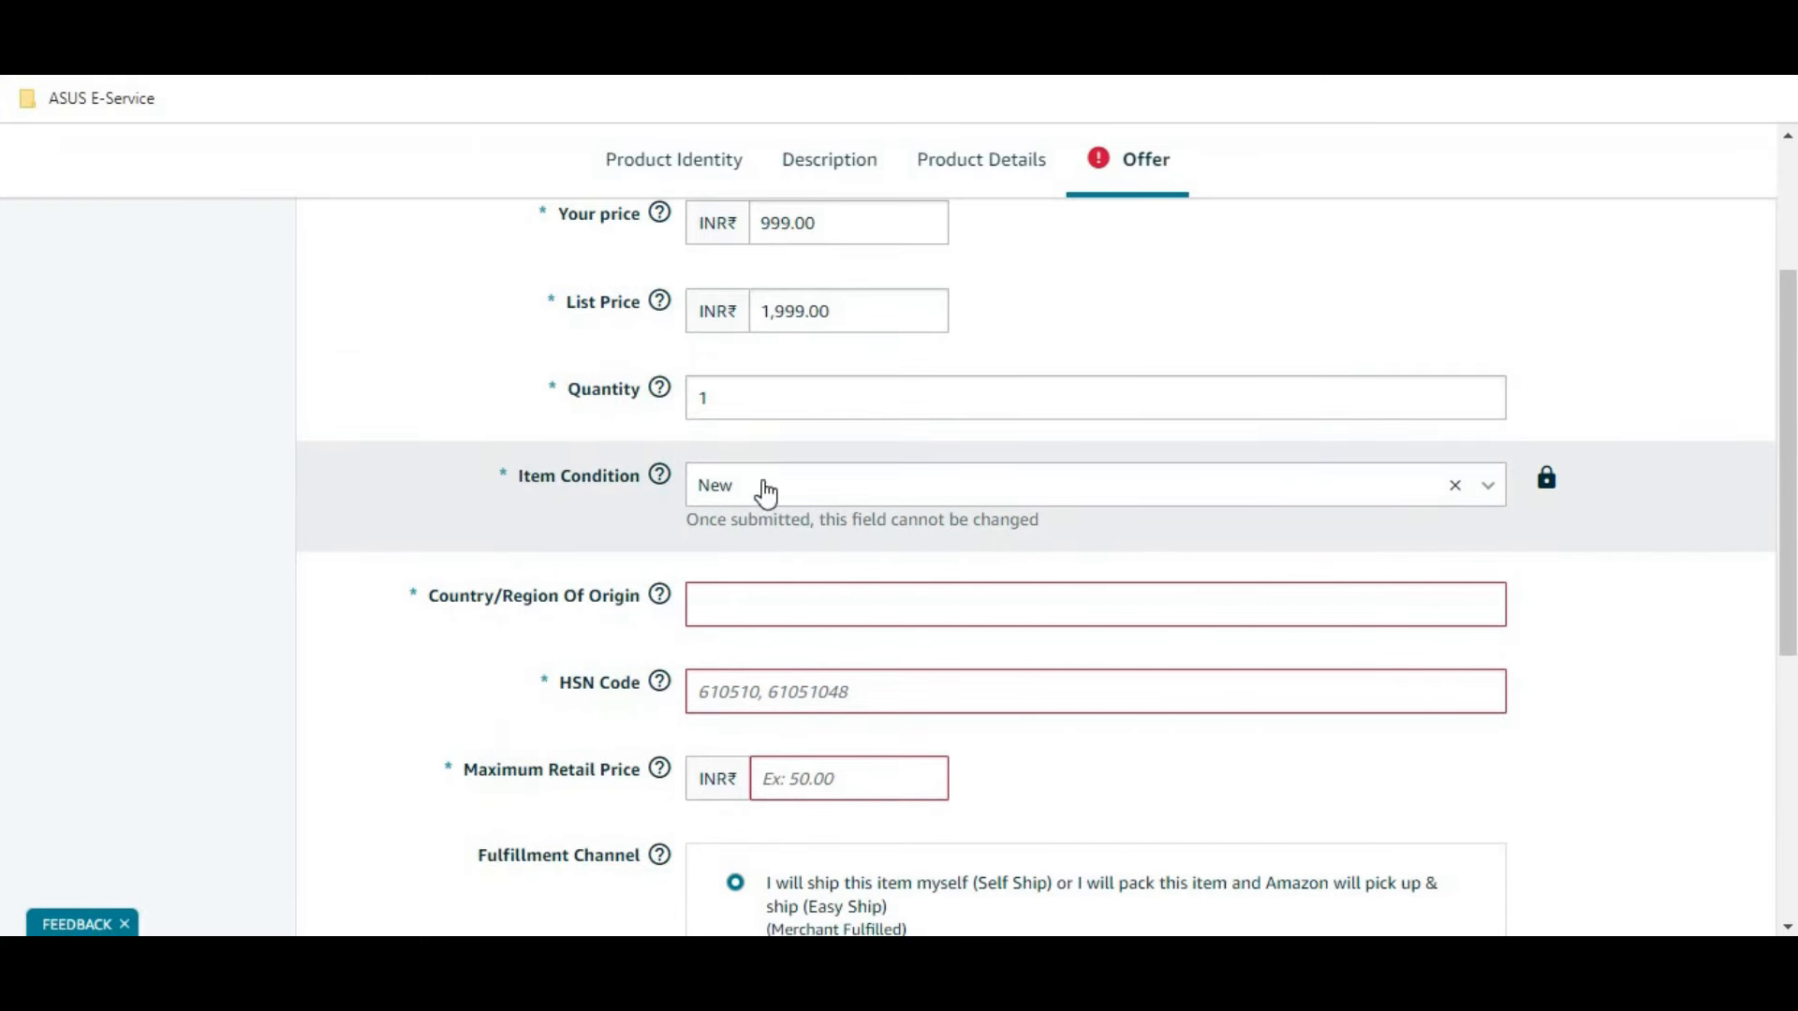
Step: Choose India as the Country/Region Of Origin for the offer
click(773, 618)
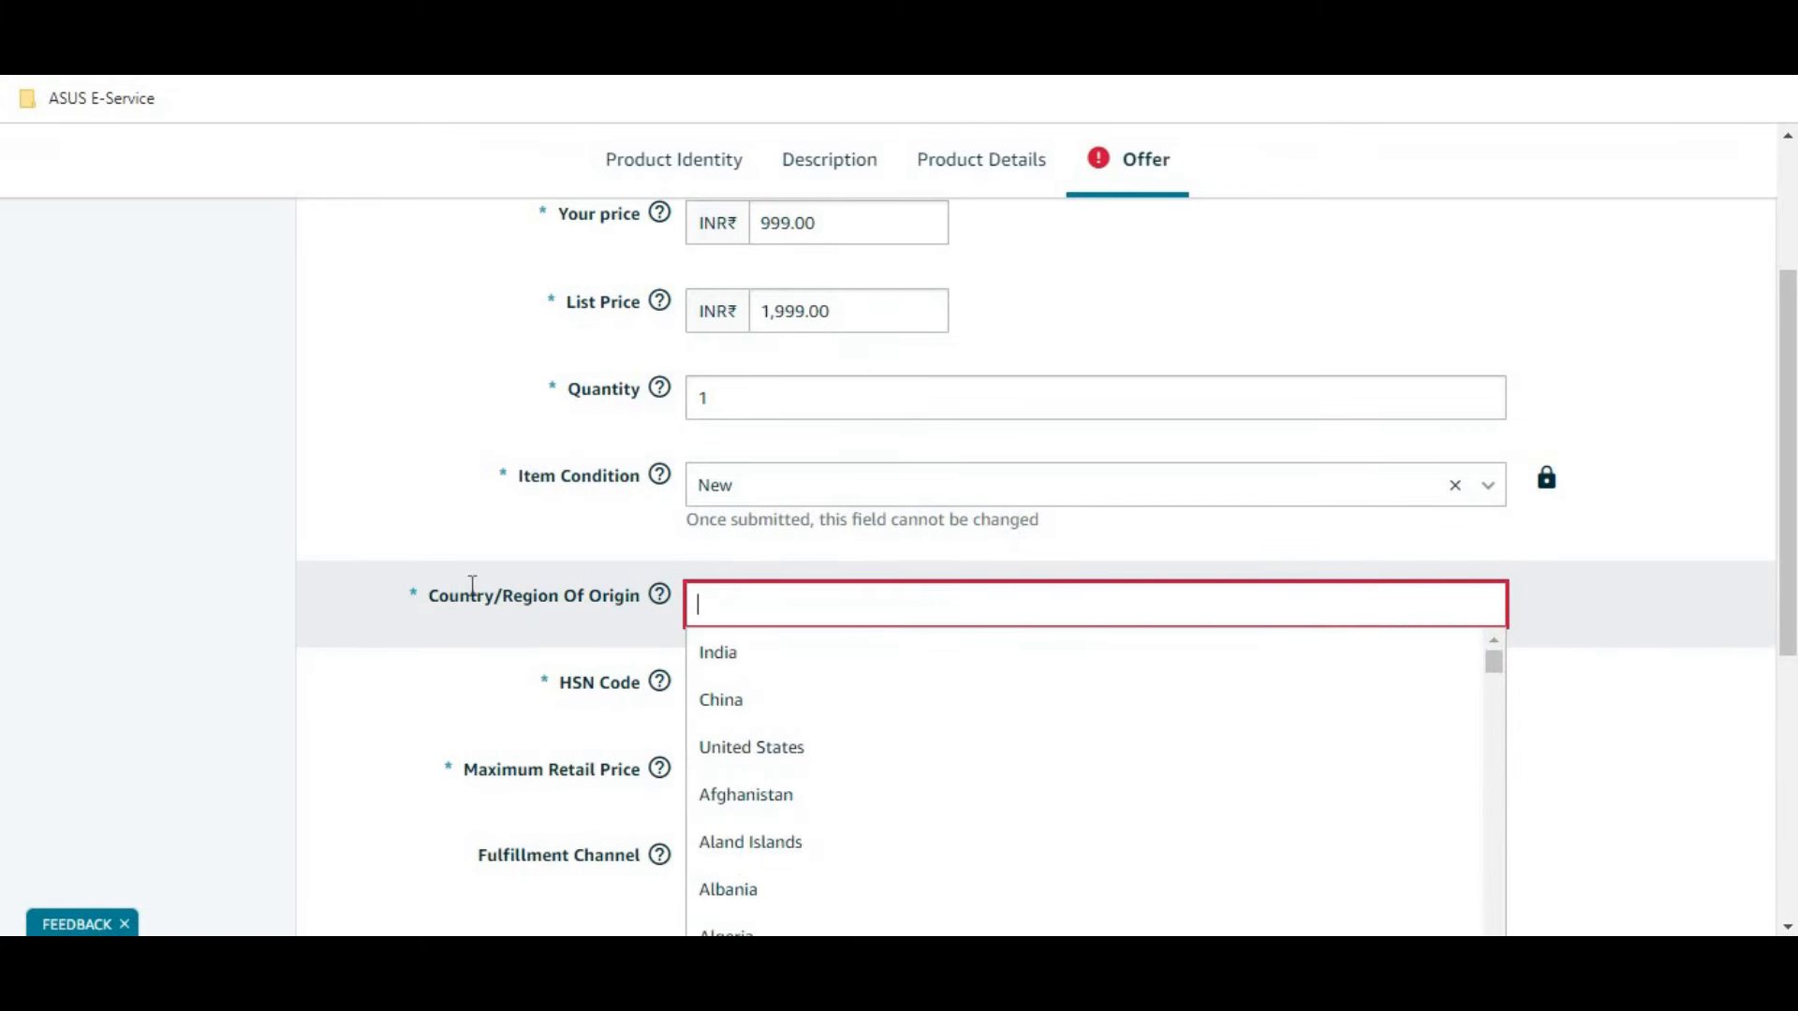
click(749, 656)
scroll(670, 562, down, 1)
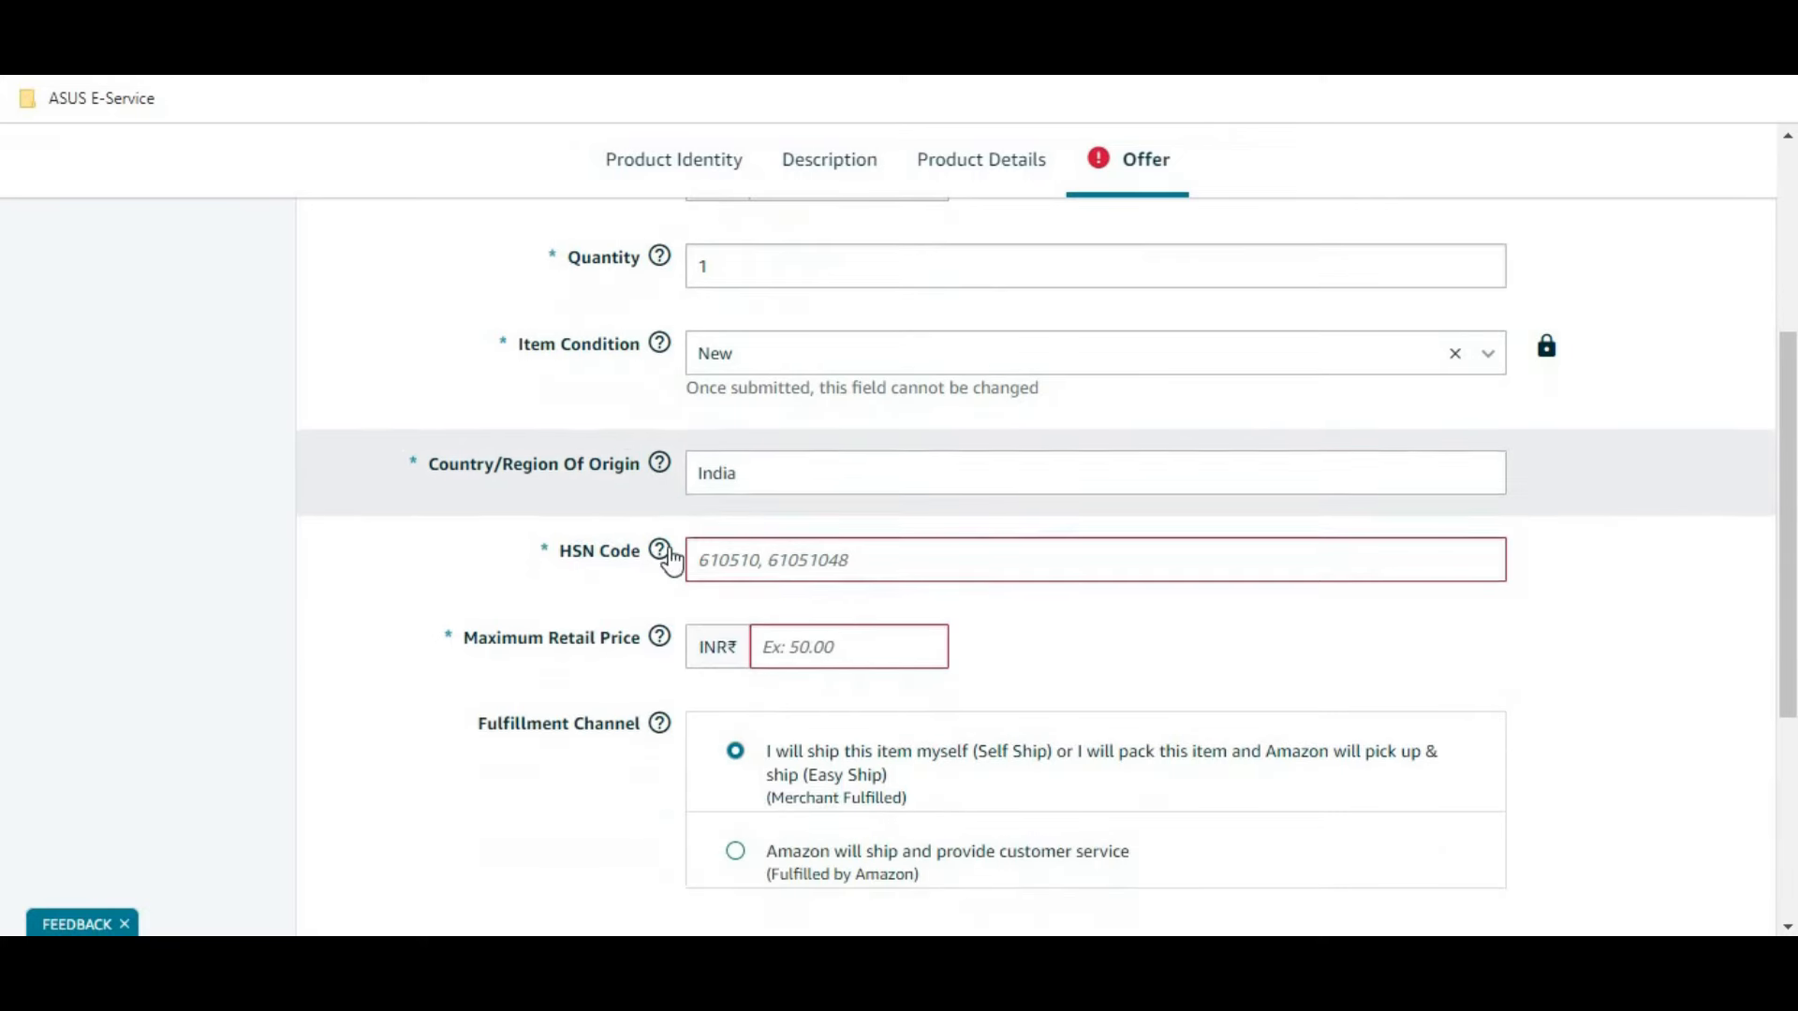
Step: Read the help for HSN Code and set the offer's HSN Code to 787879
mouse_move(662, 562)
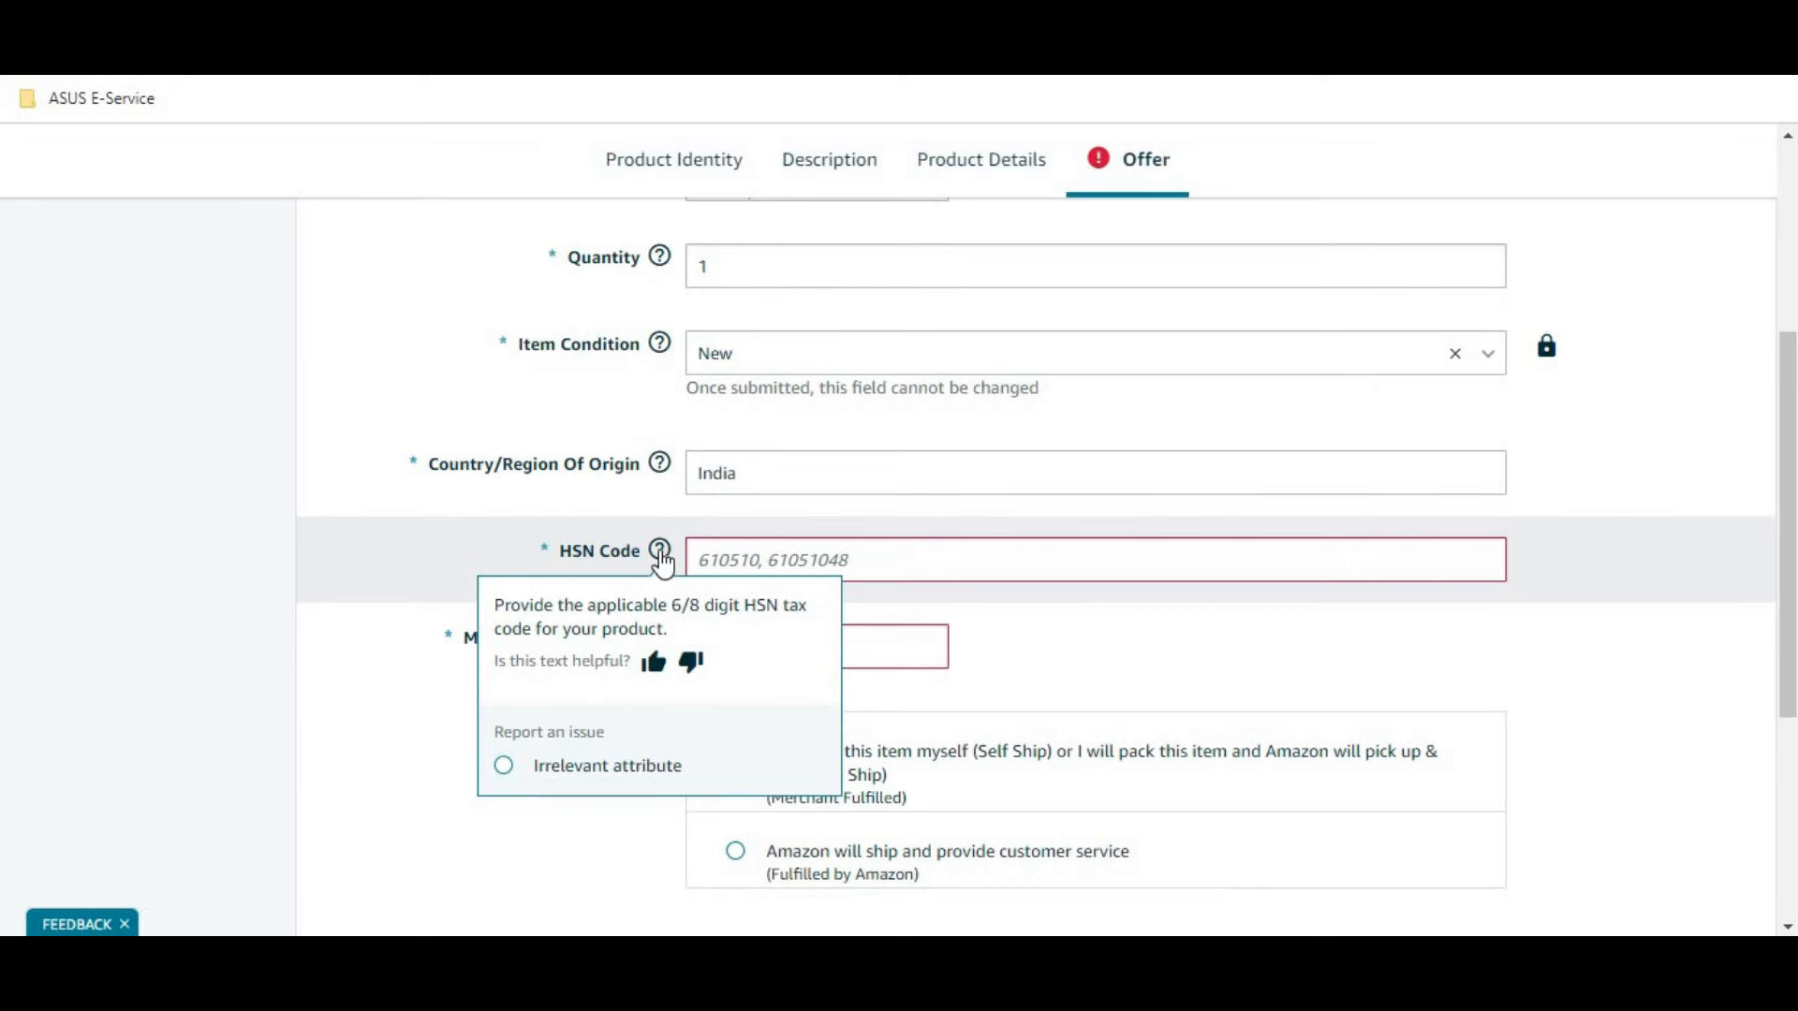
click(761, 559)
text(7878799)
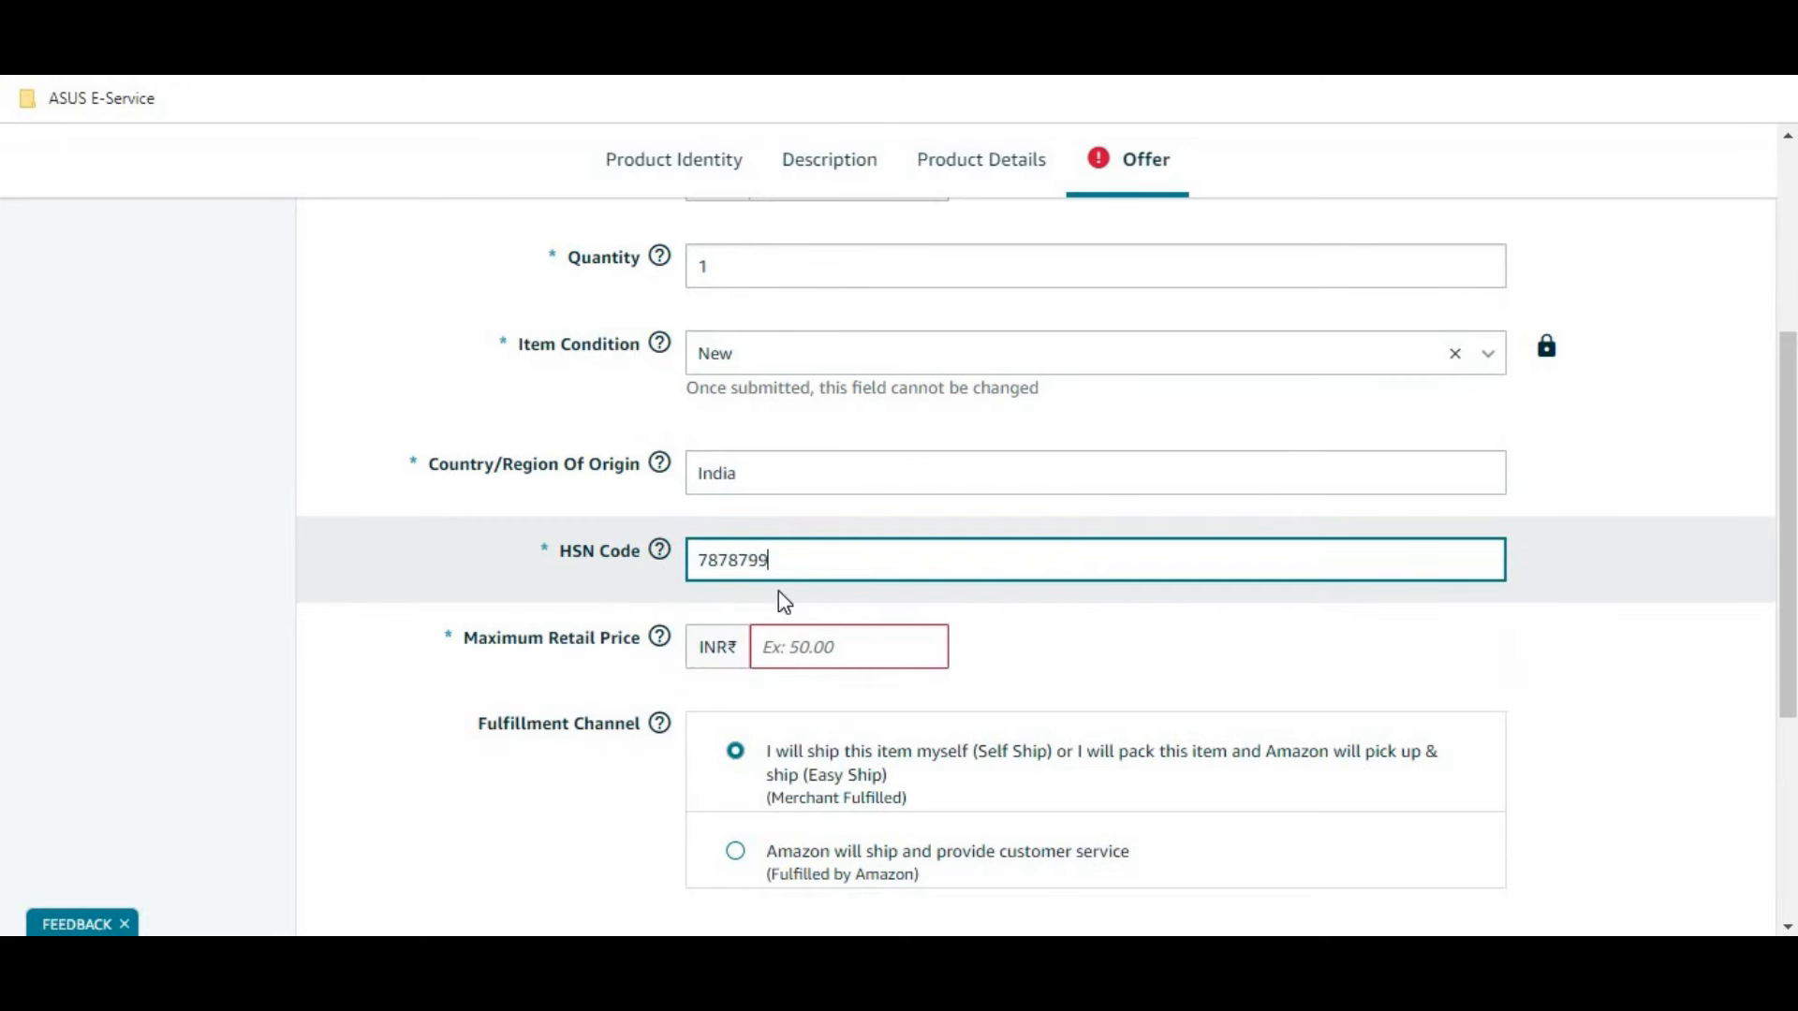
key(BackSpace)
click(38, 591)
Step: Set the Maximum Retail Price of the offer to 1999 INR
scroll(653, 461, down, 2)
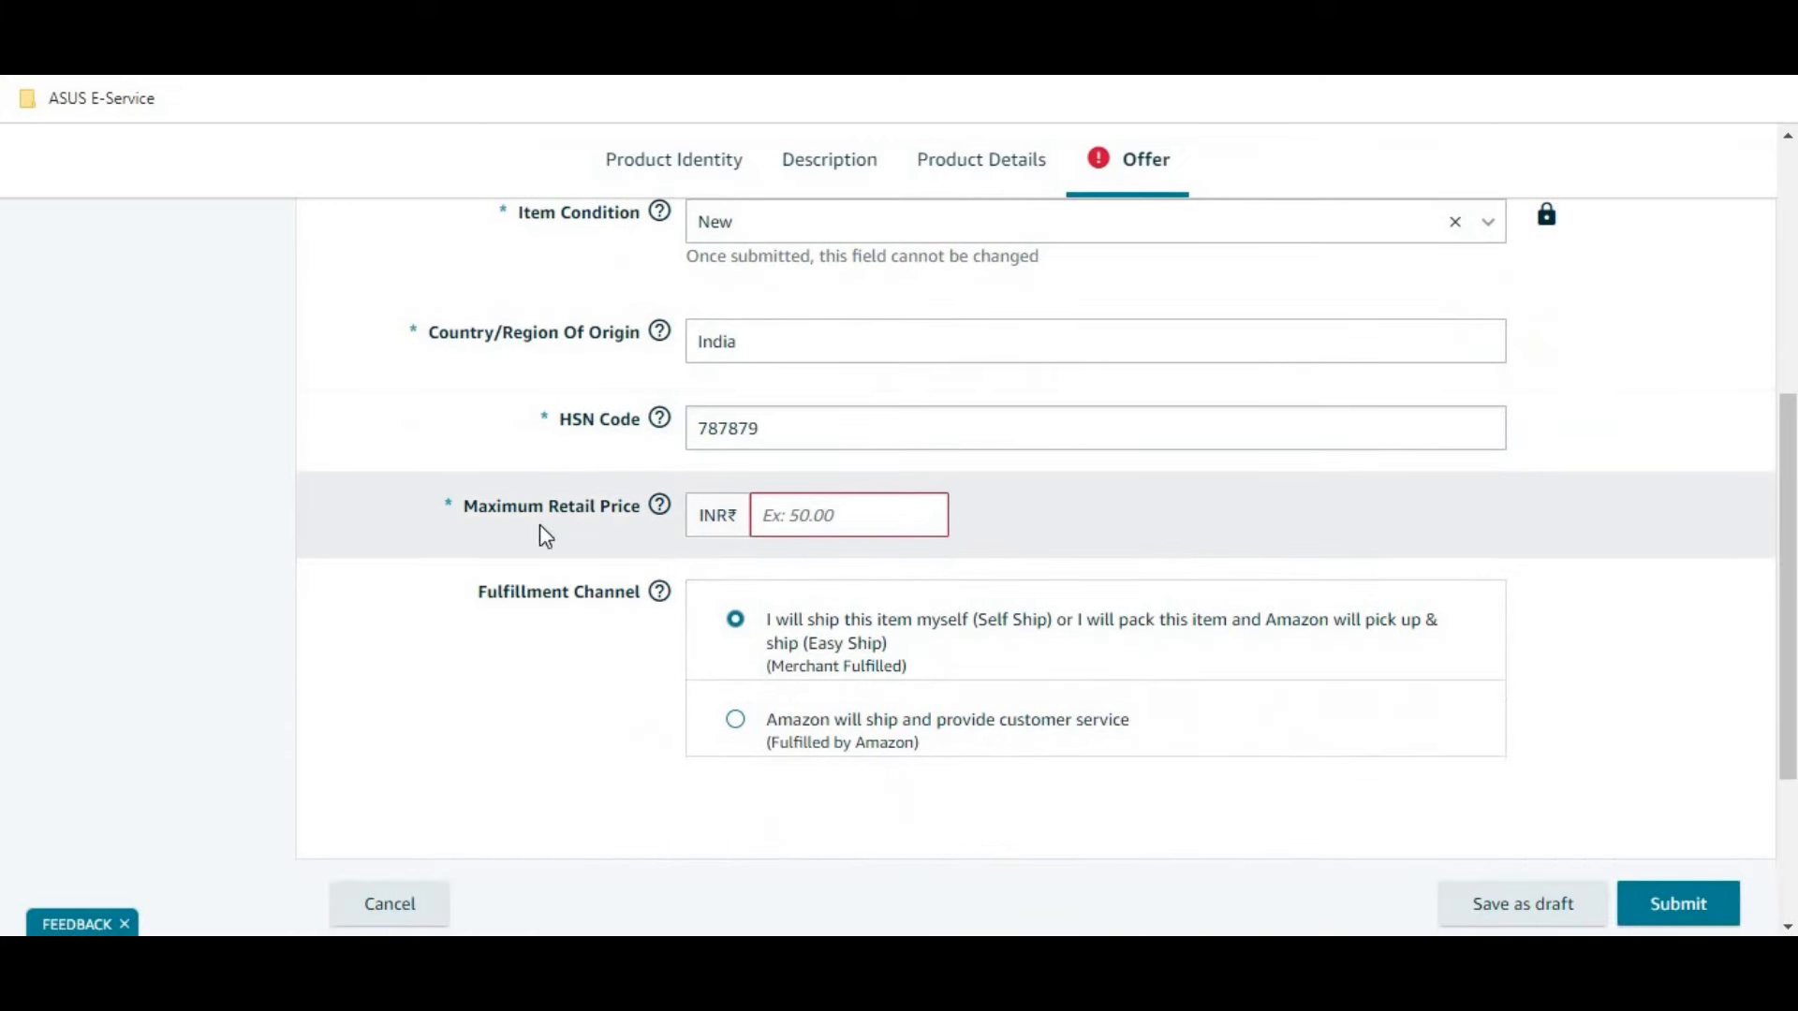
click(838, 514)
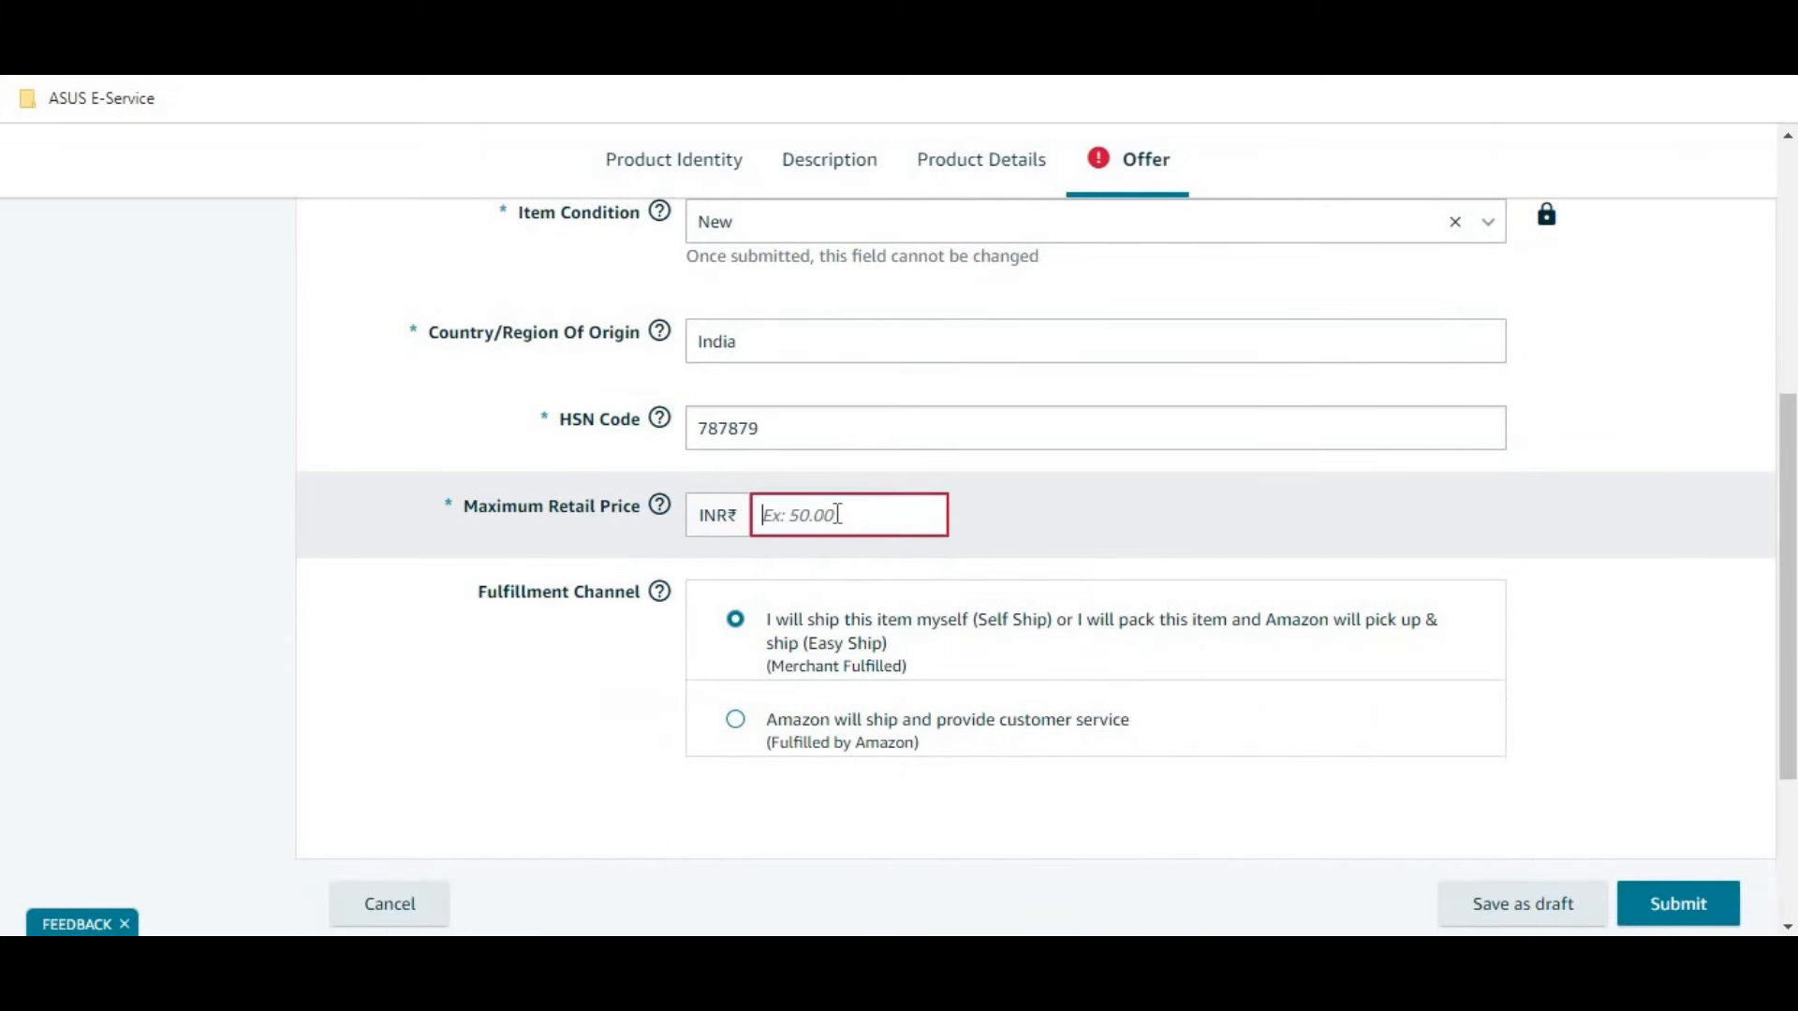
text(19999)
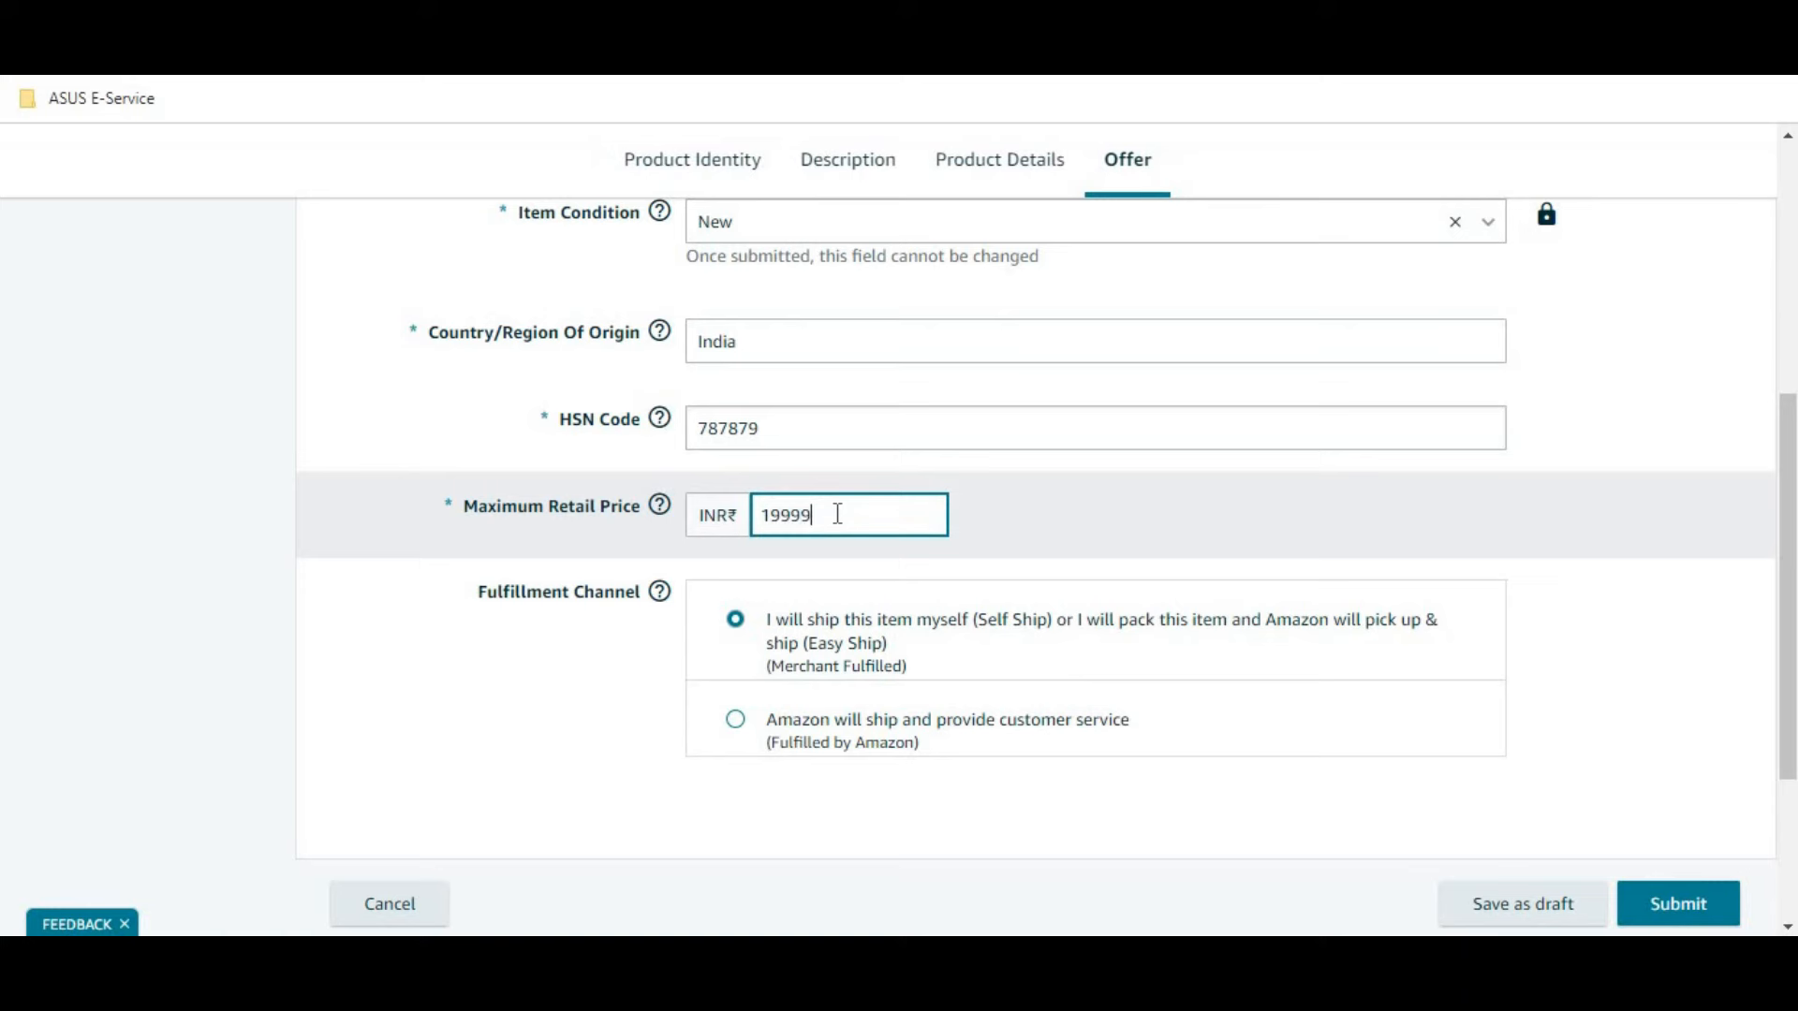
click(212, 605)
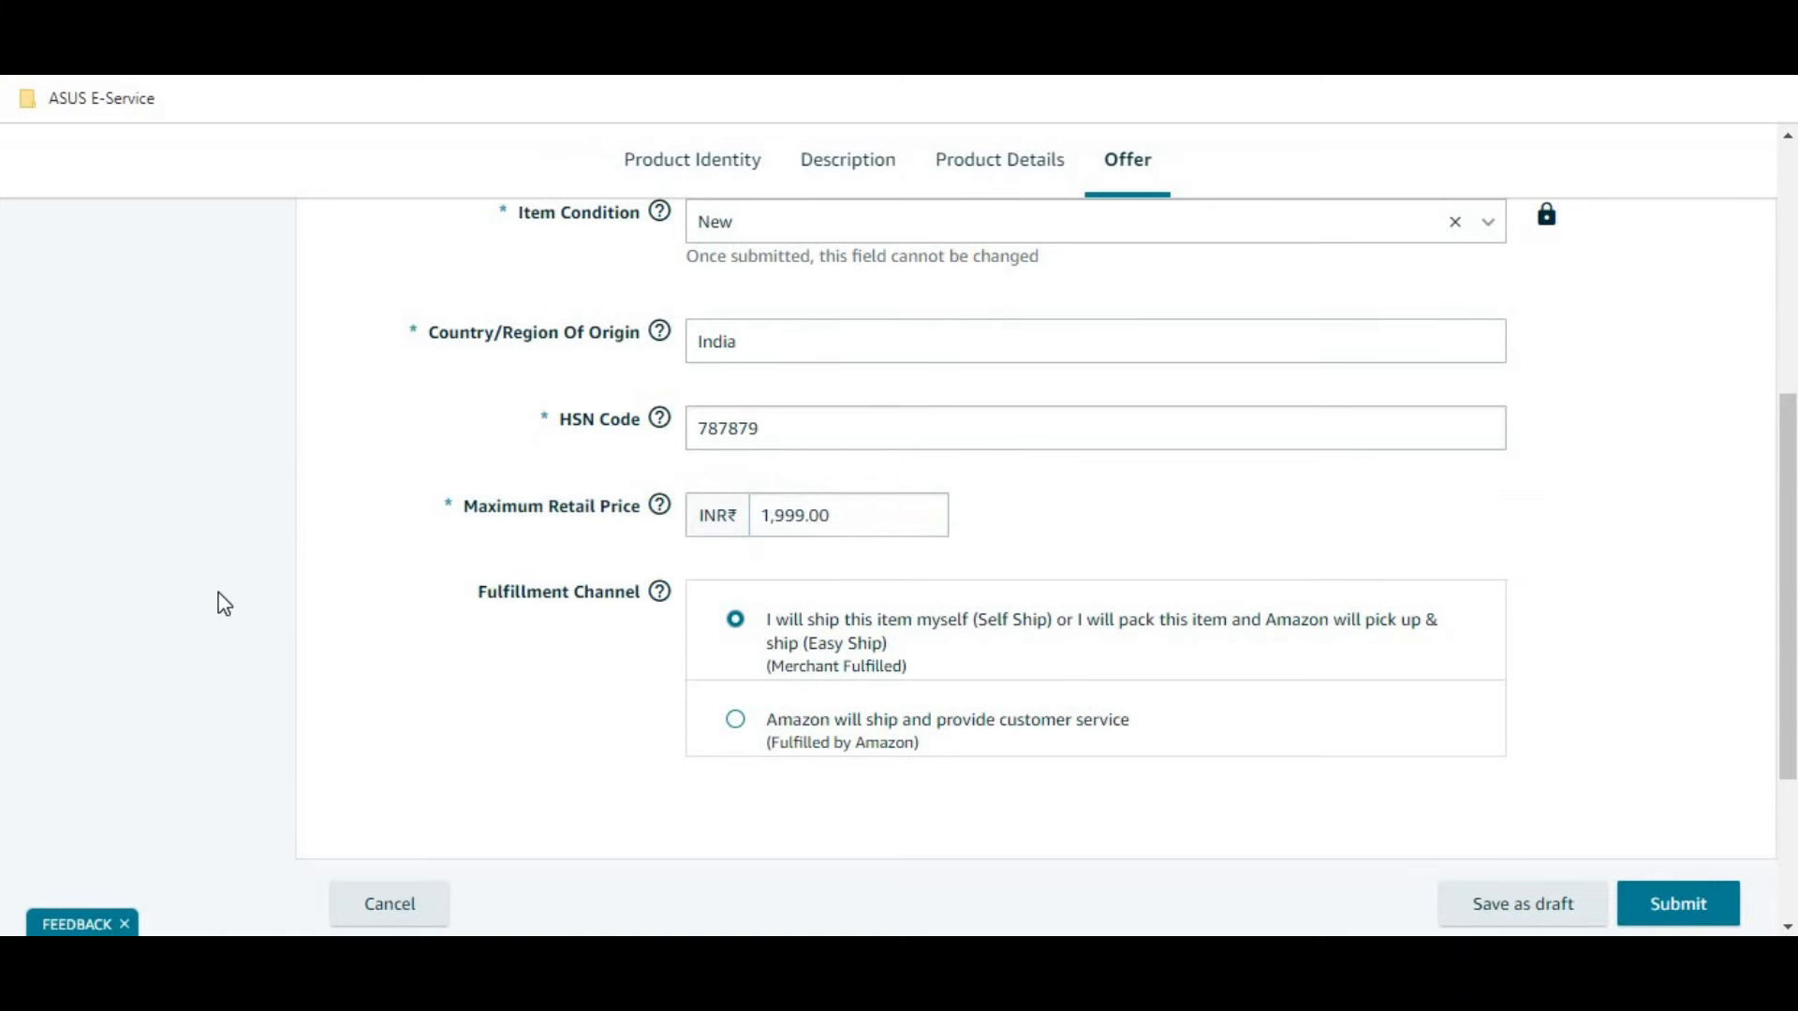
Step: Submit the water bottle listing with merchant fulfillment kept, and finish without copying it to another product
scroll(656, 440, down, 2)
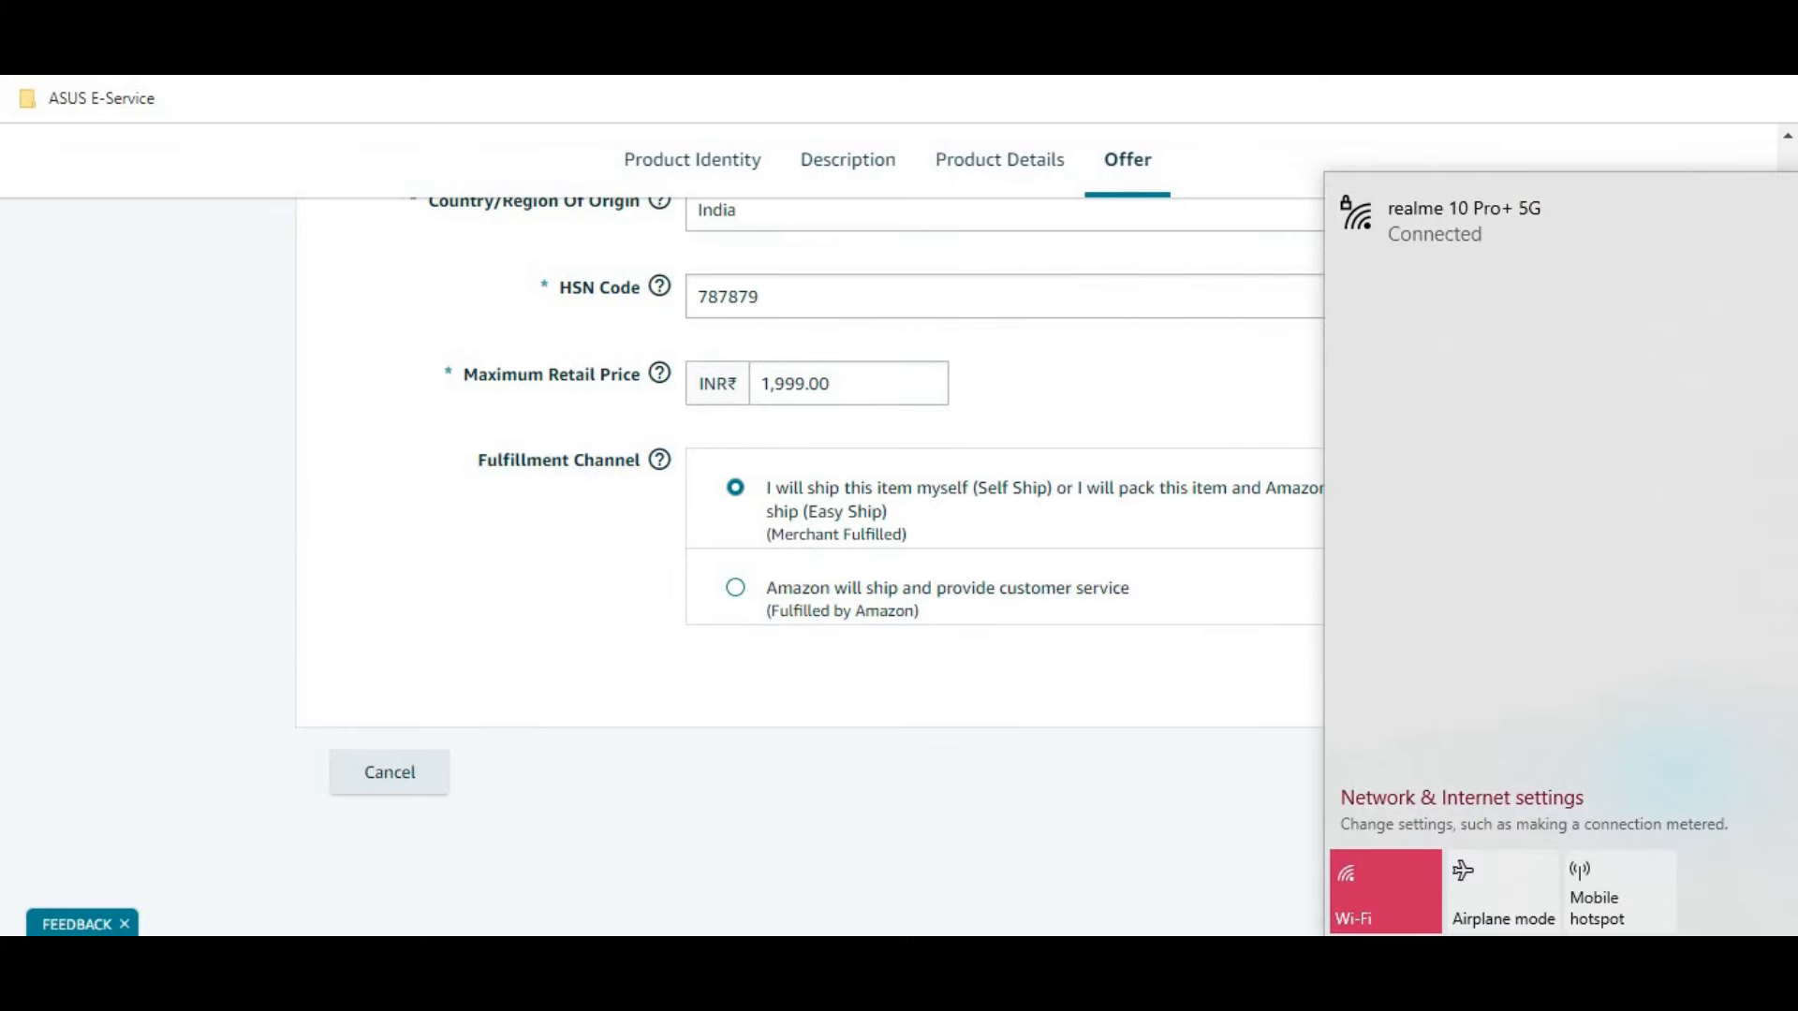
click(1536, 984)
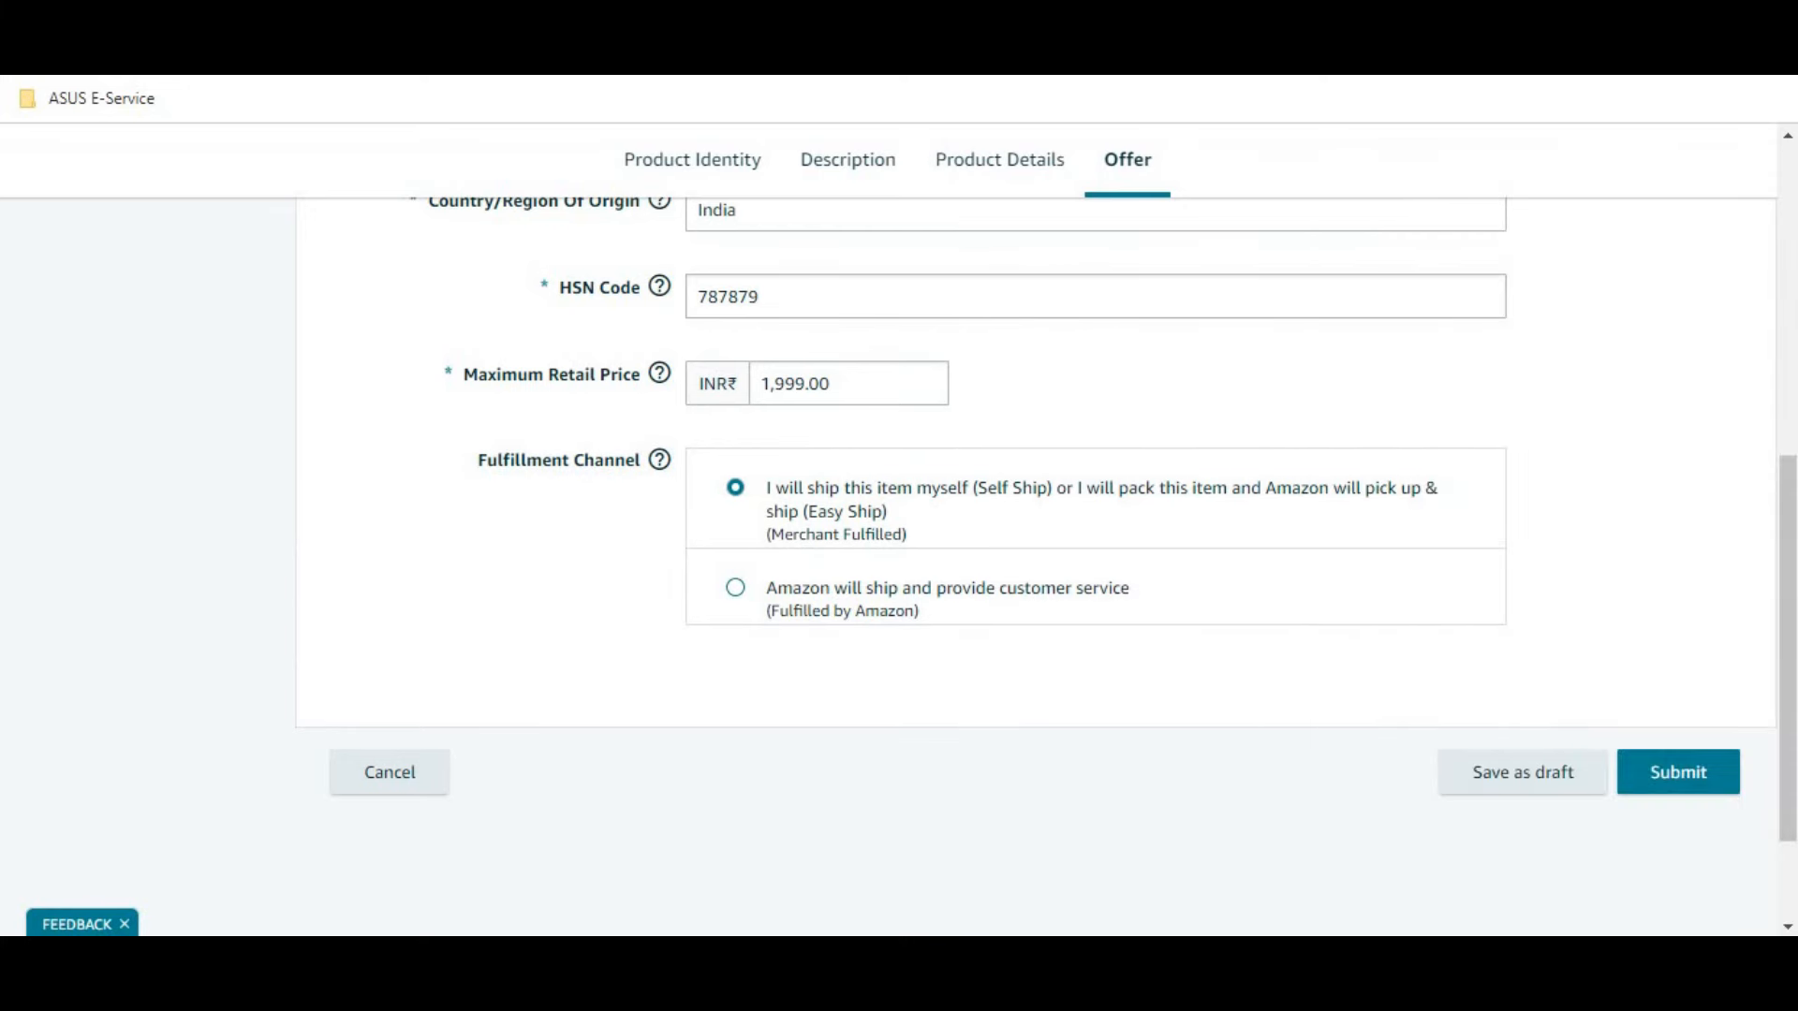
click(1699, 775)
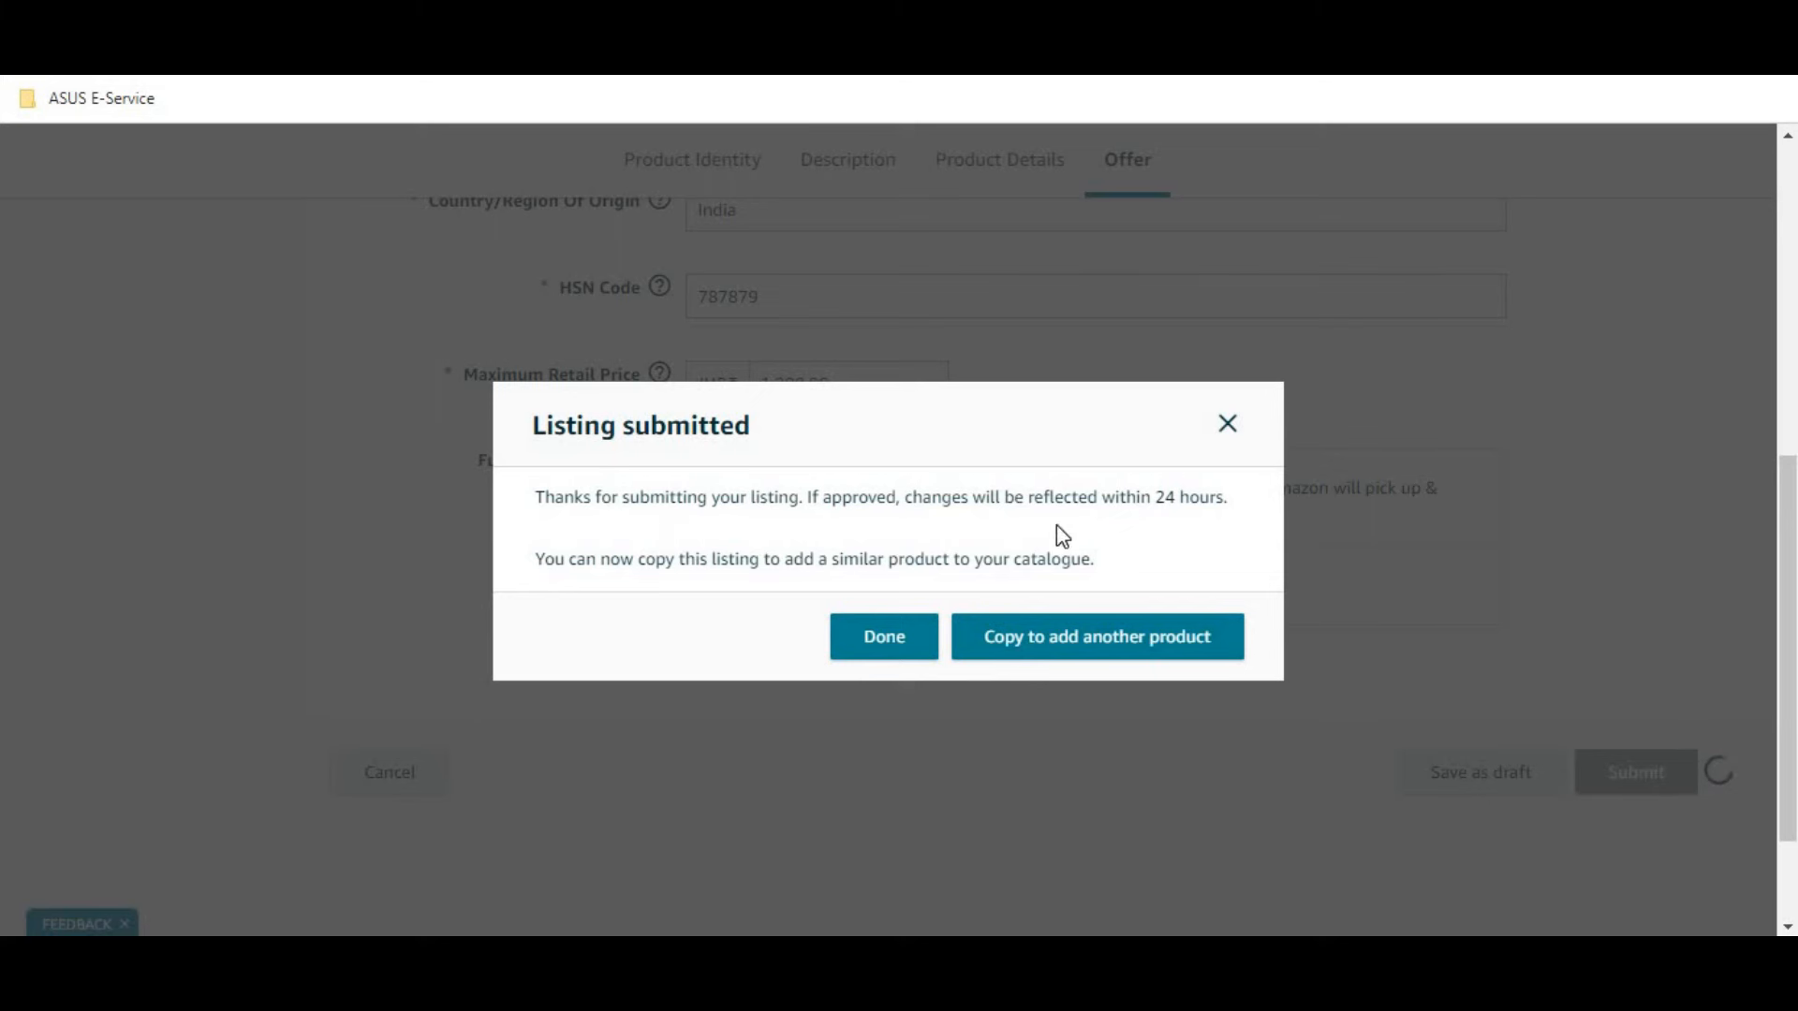
click(880, 644)
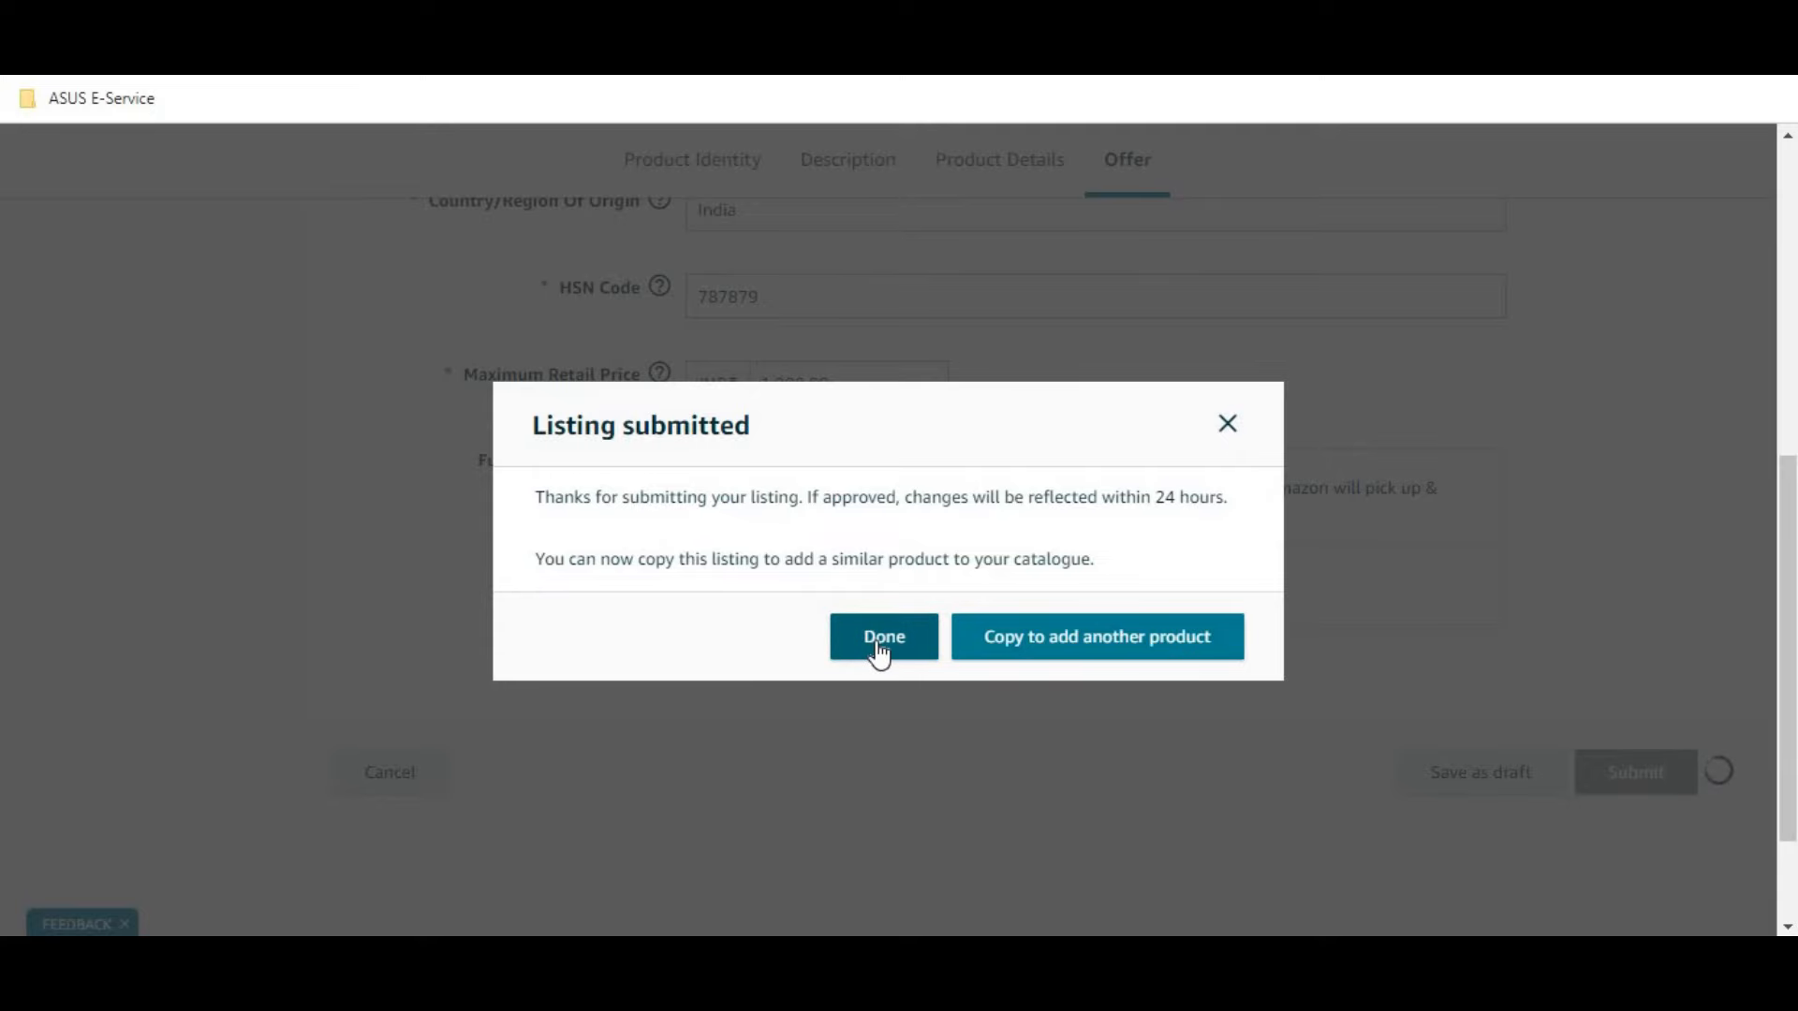
click(880, 653)
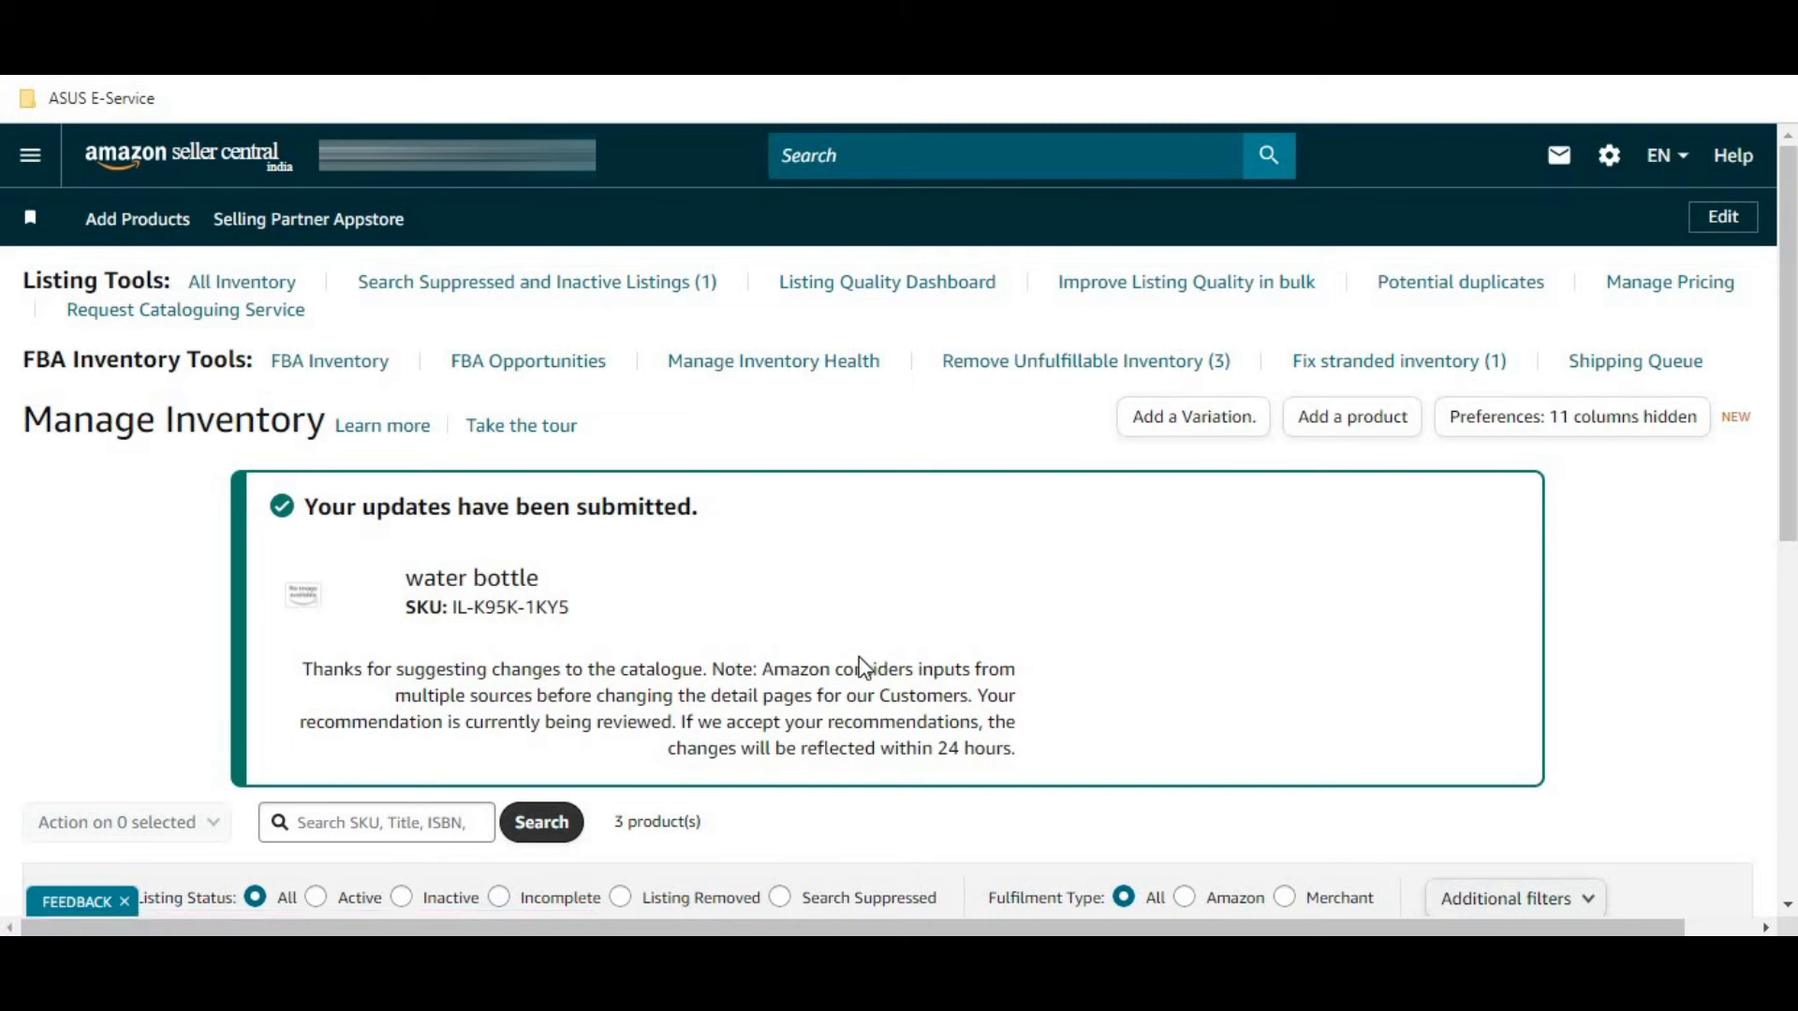
Step: Review the submission notice for the water bottle and the product statuses in the Manage Inventory list
drag(308, 506, 693, 509)
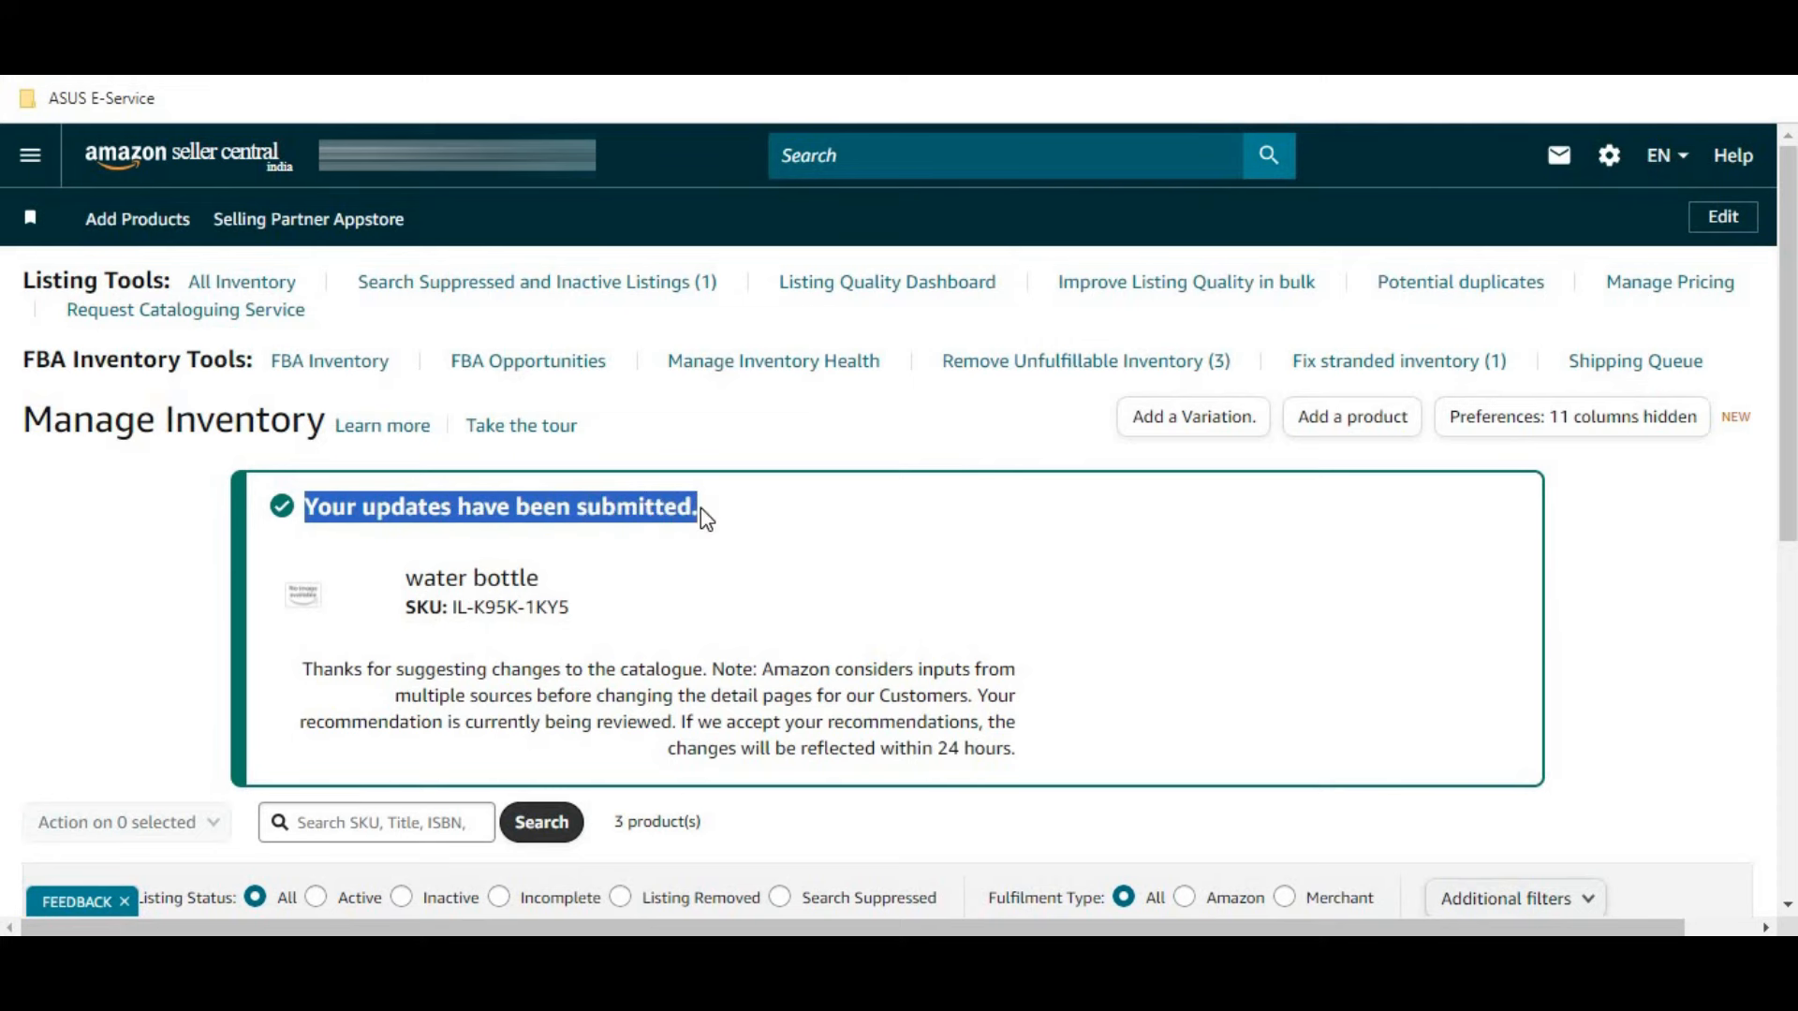
scroll(610, 501, down, 1)
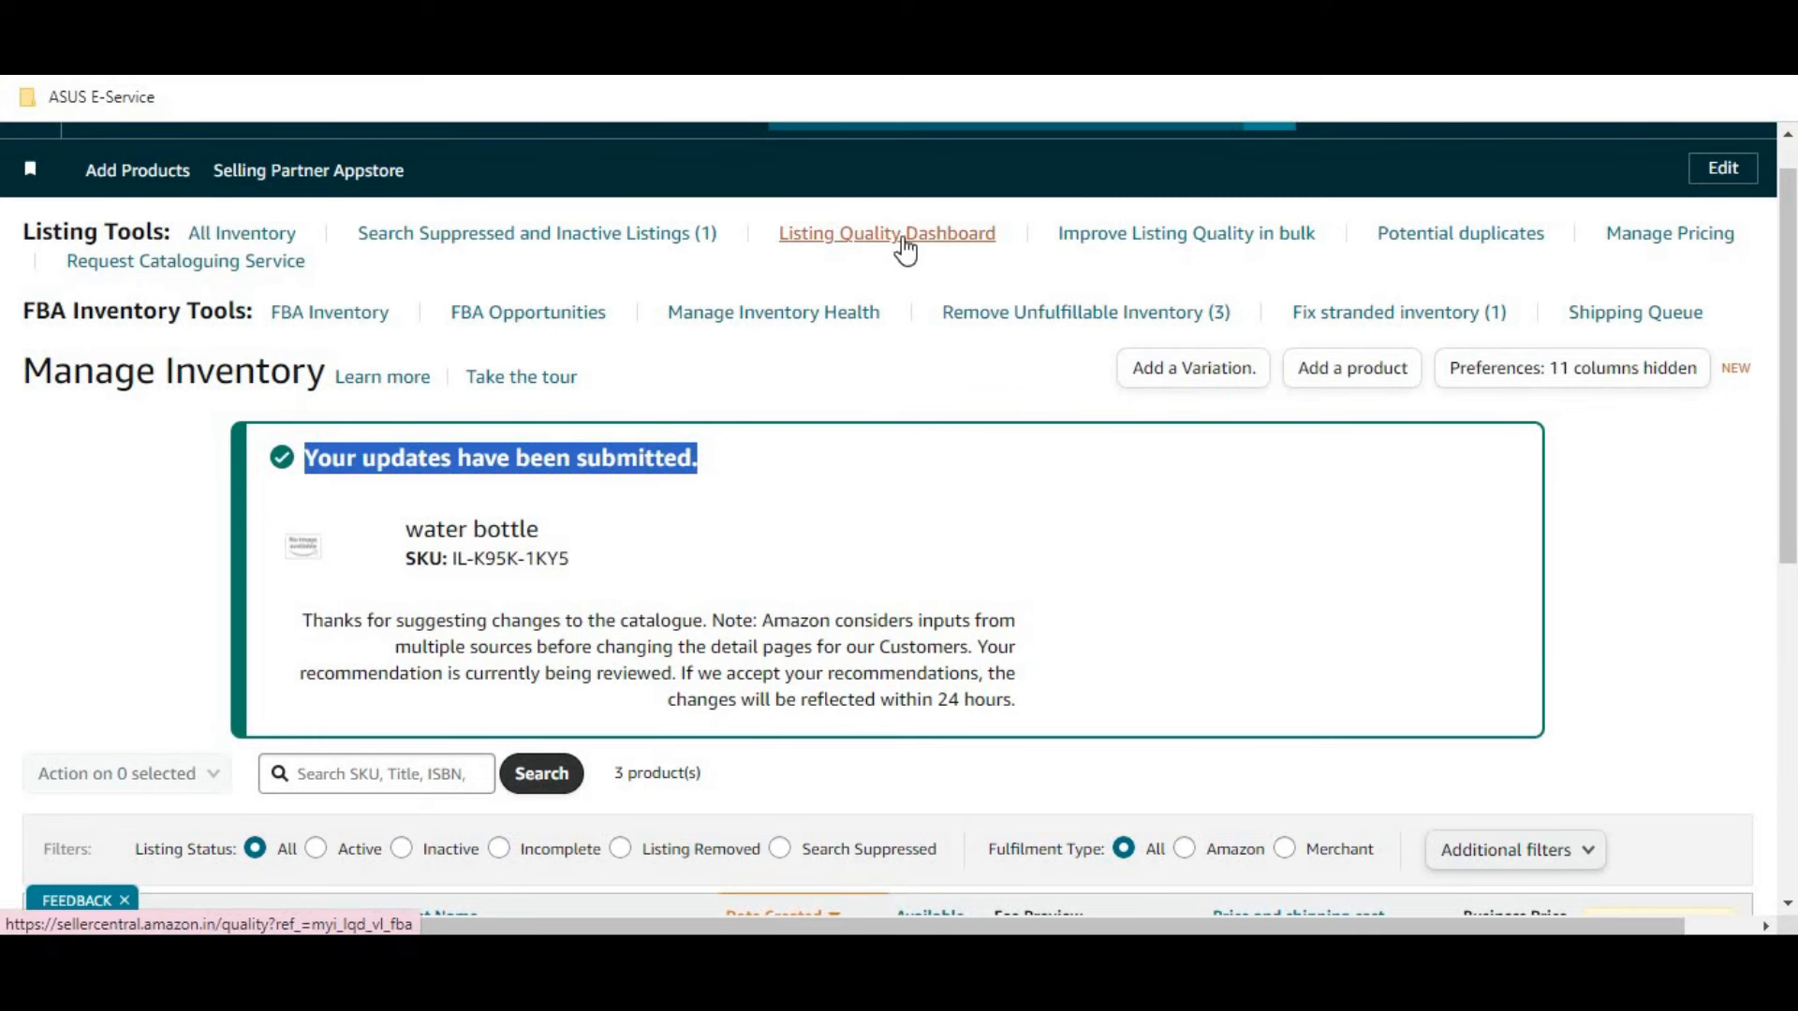
scroll(650, 365, down, 5)
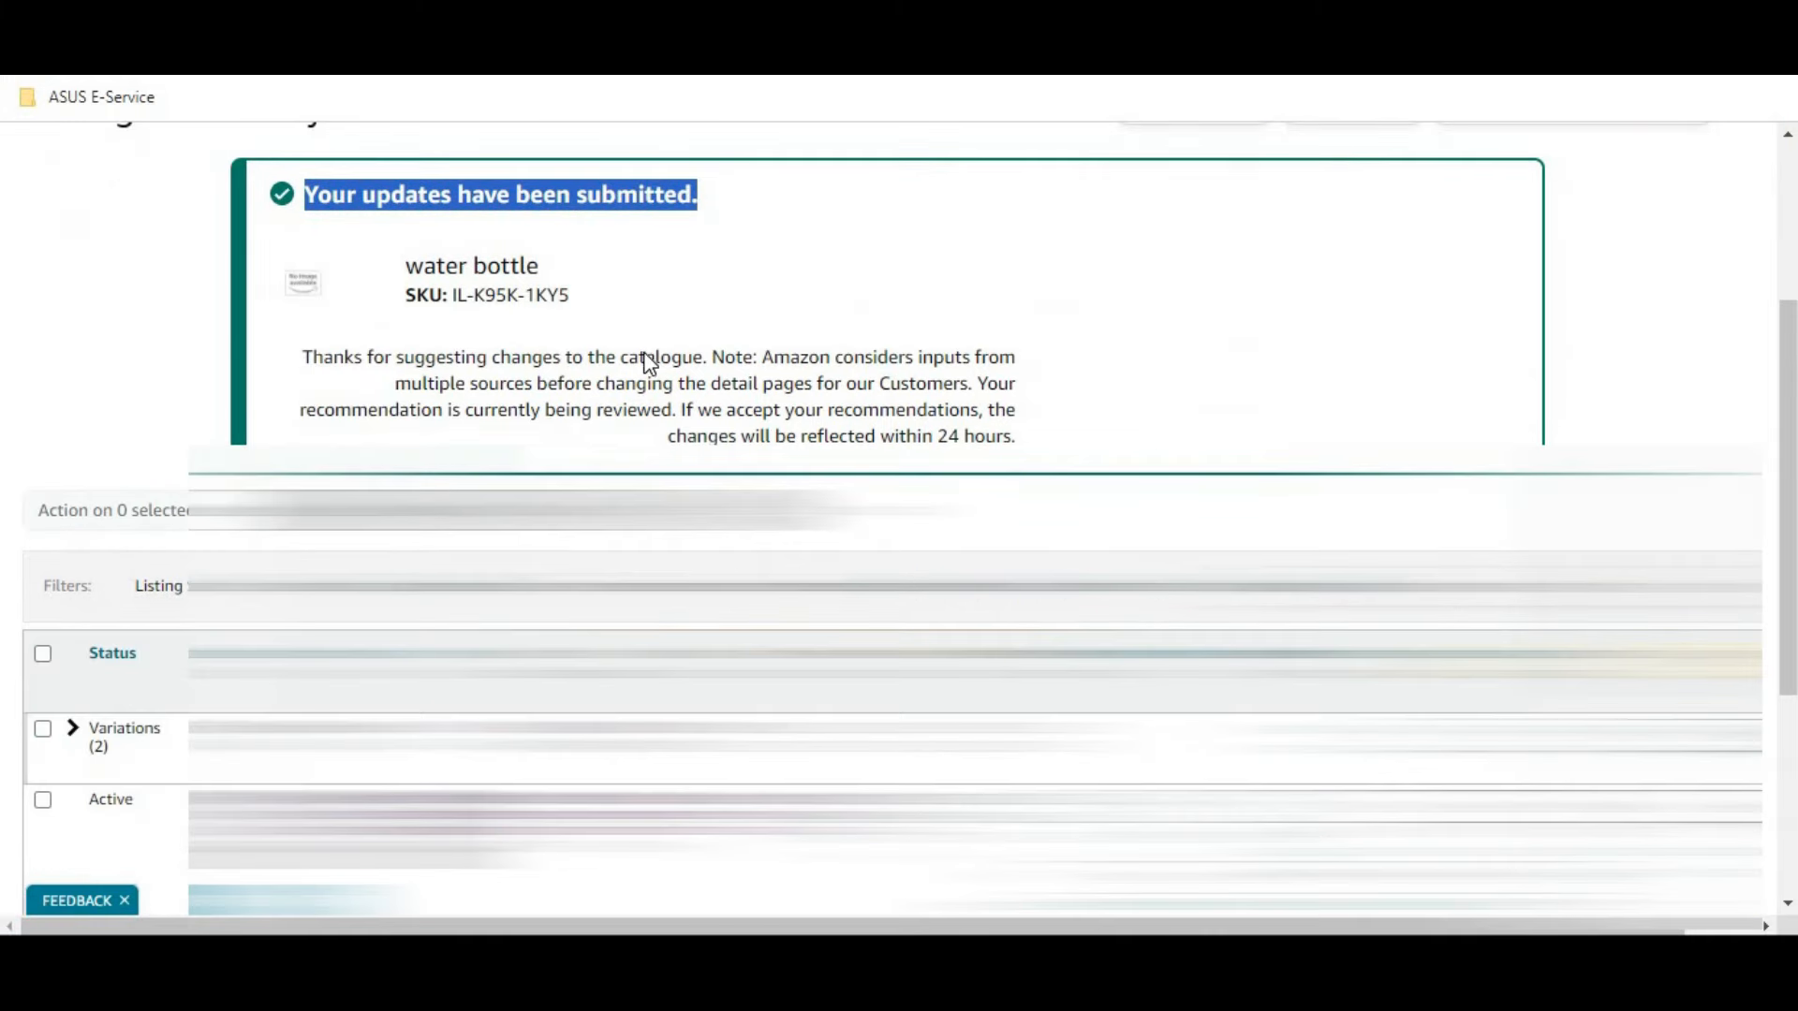
scroll(148, 729, down, 3)
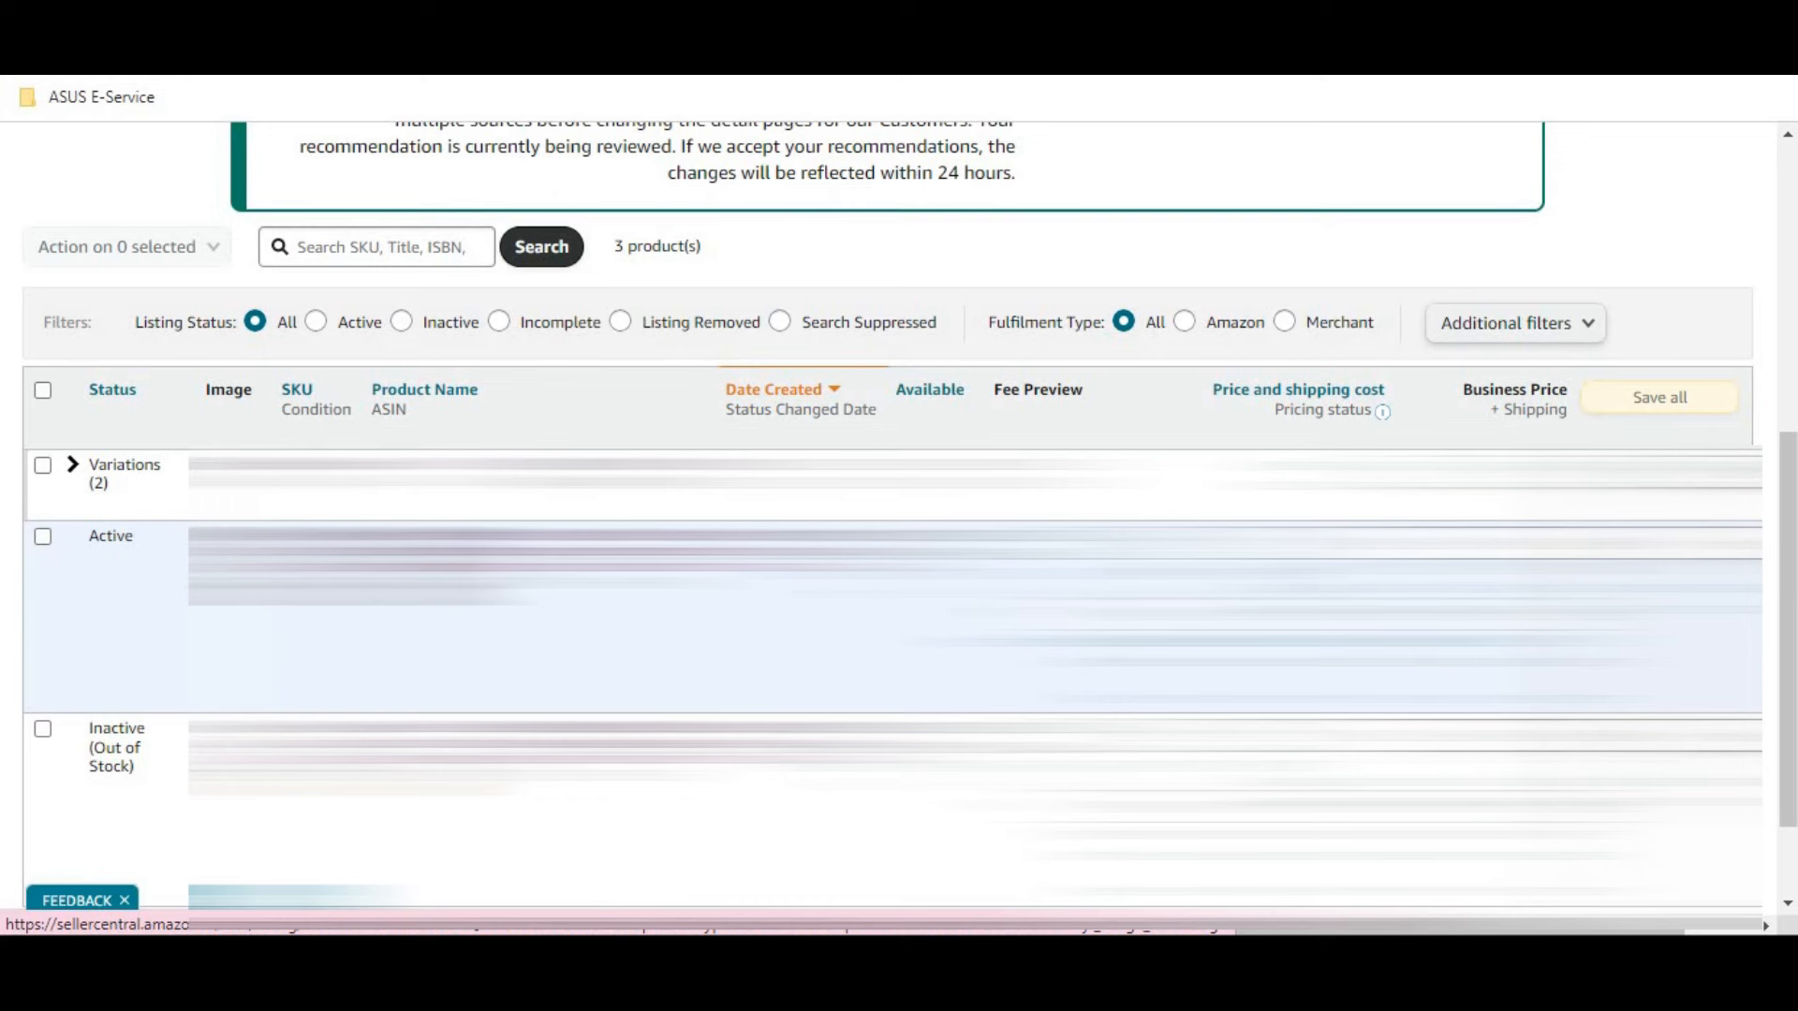
scroll(890, 524, up, 1)
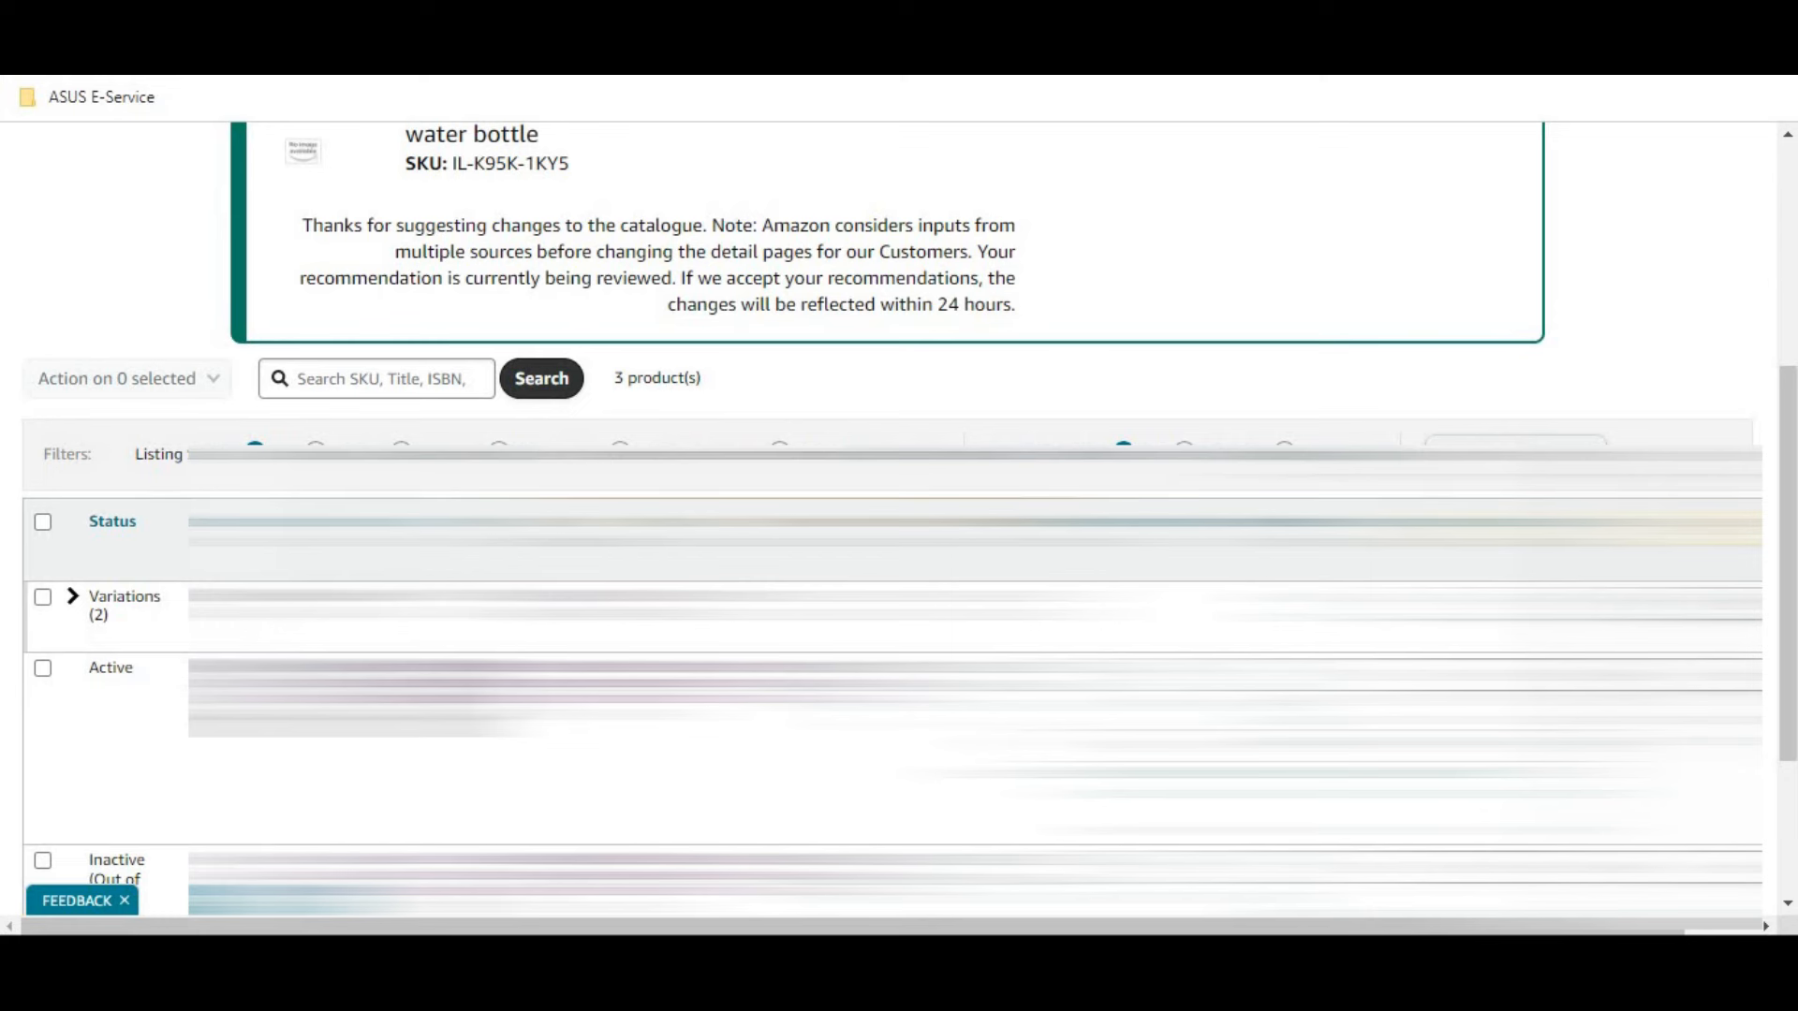
scroll(890, 525, up, 2)
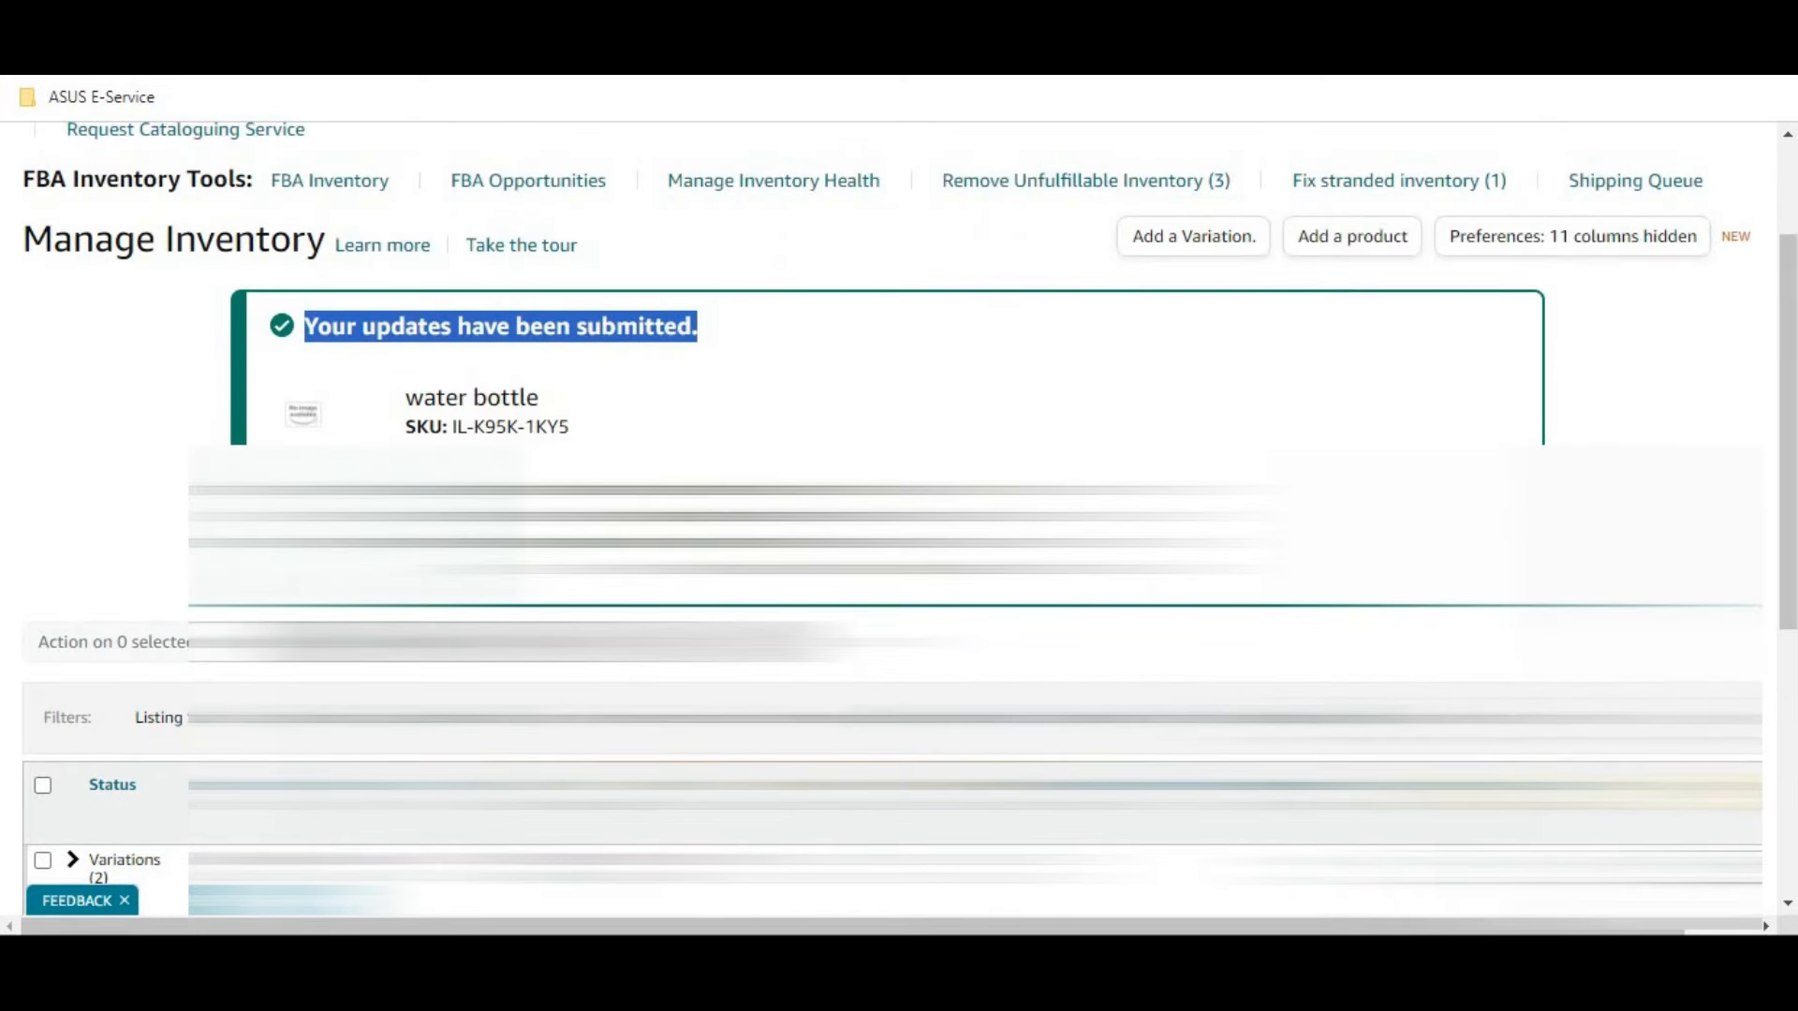